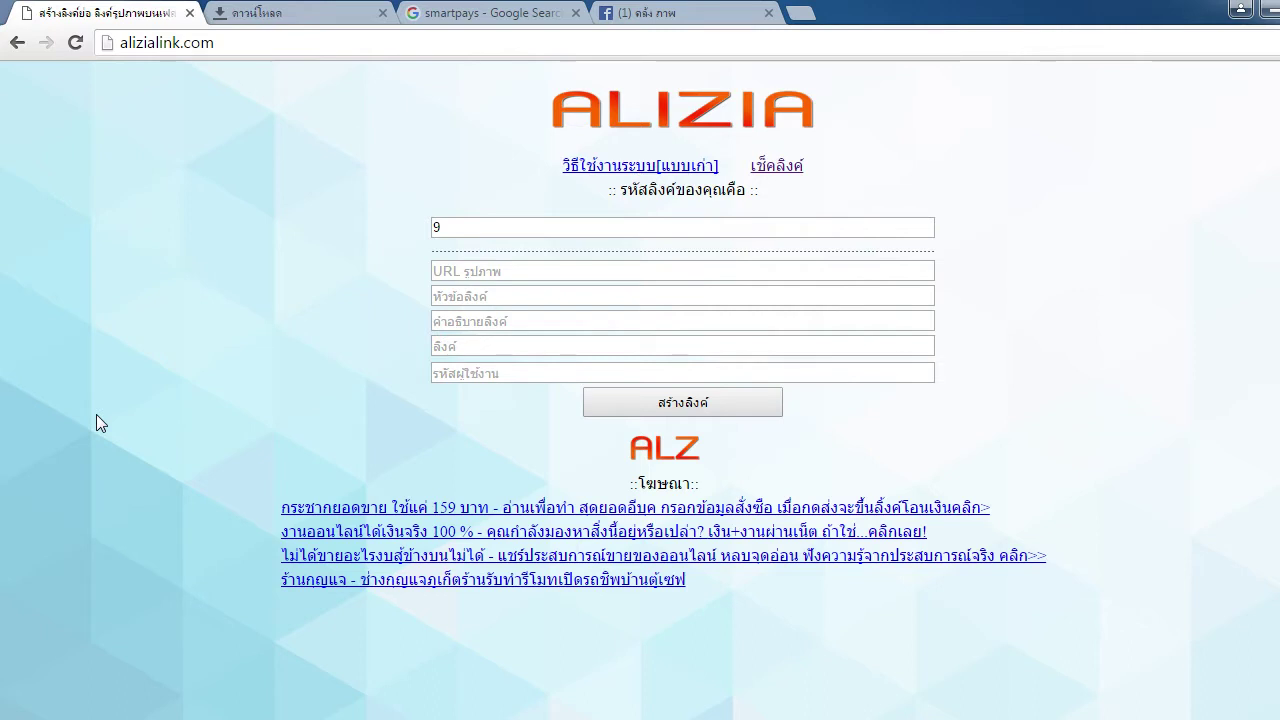
Expand the 11 Oct 2015 post on the Facebook group page to show its full text
left_click(710, 14)
scroll(656, 378, "up", 15)
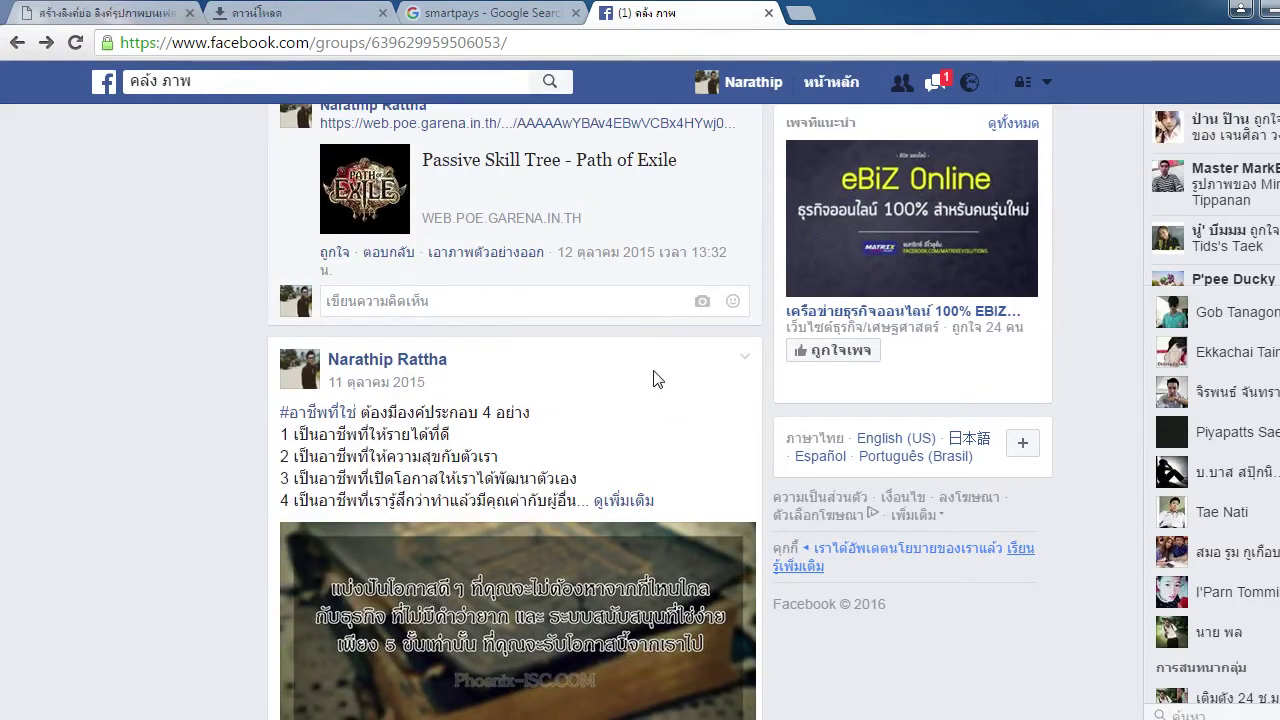
scroll(656, 378, "down", 1)
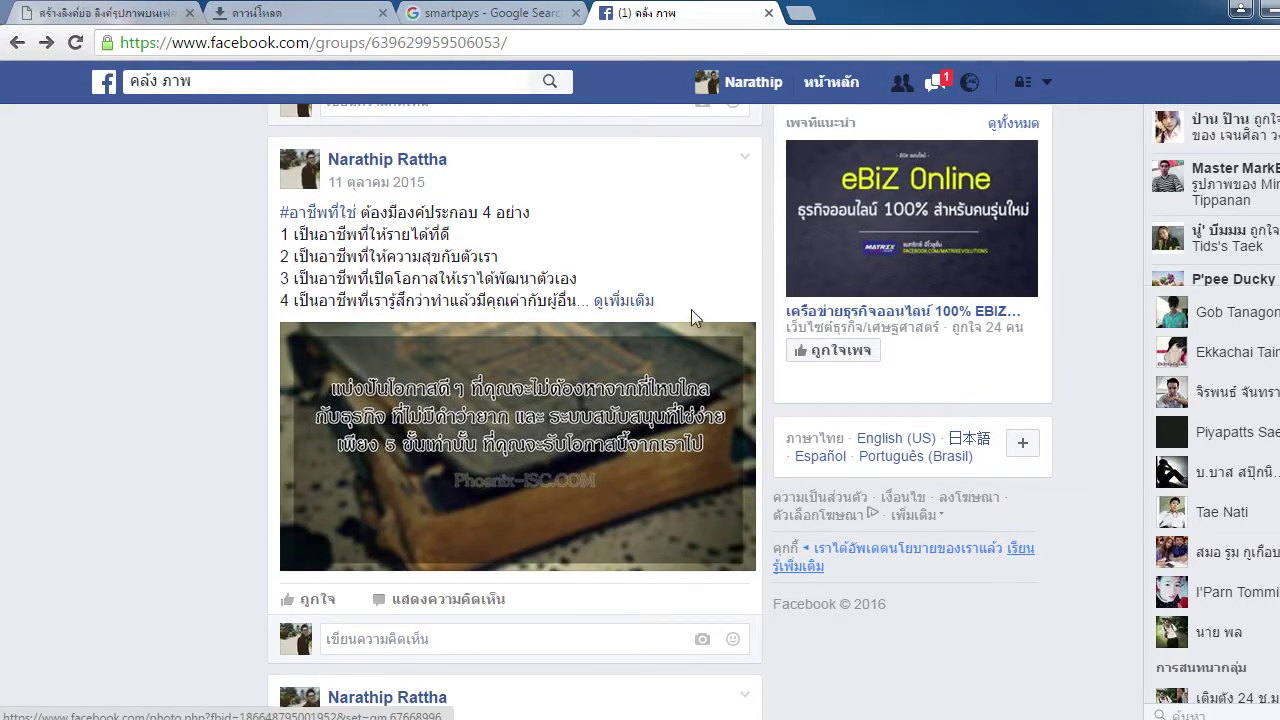
left_click(626, 301)
Select the post text down to the ssurl.net link, then clear the selection
left_click_drag(280, 220, 612, 381)
left_click(612, 381)
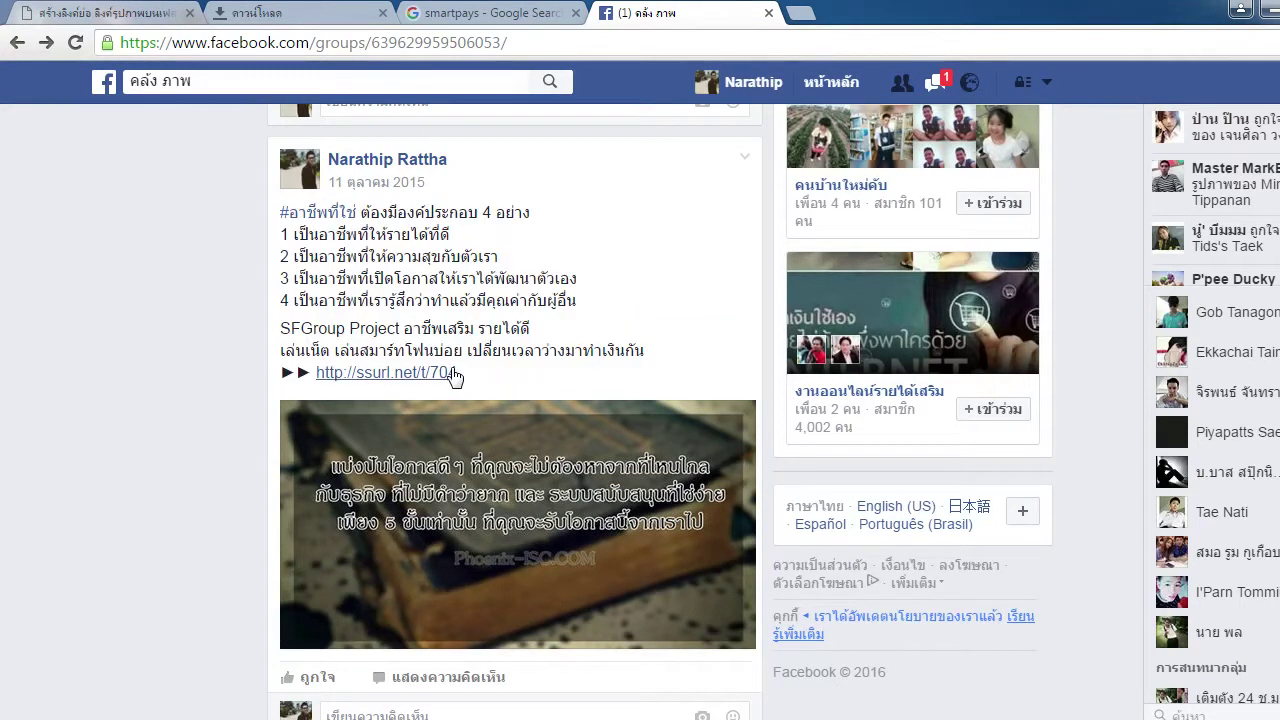
left_click_drag(281, 214, 485, 381)
scroll(251, 363, "down", 1)
left_click(251, 363)
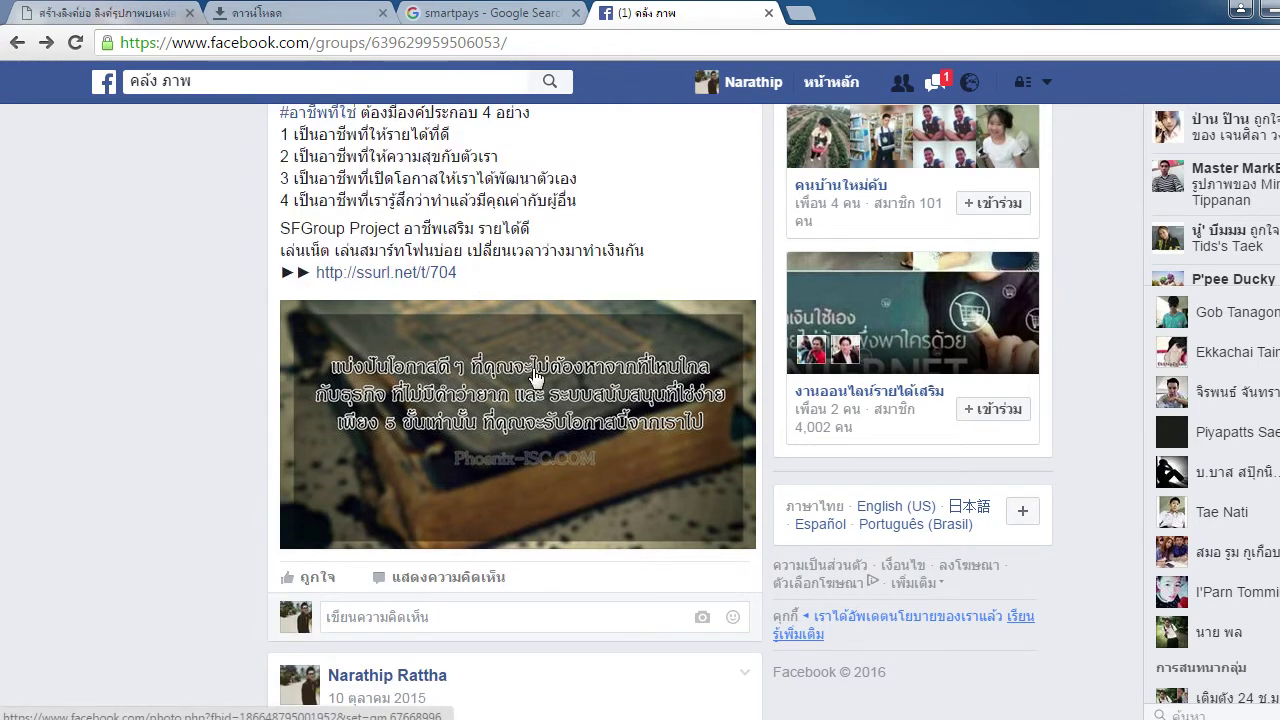
View the post's photo enlarged, close it, and scroll down to the Haikyuu post
left_click(514, 418)
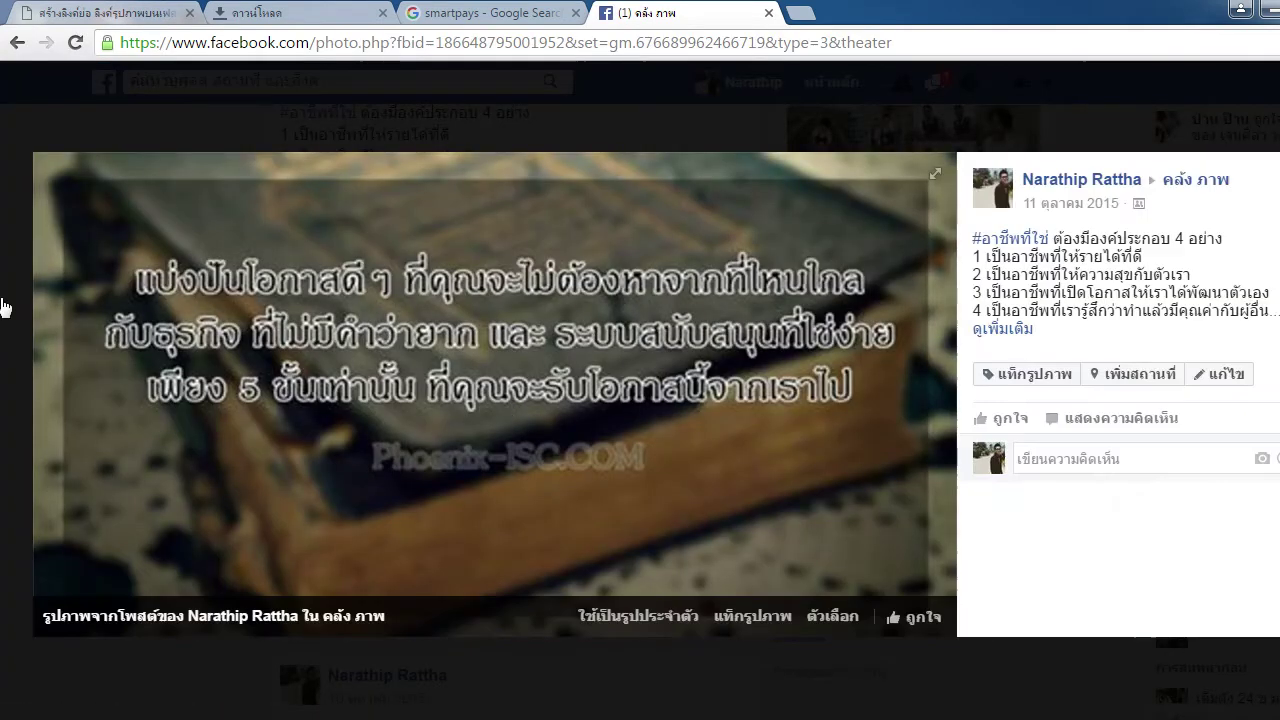
left_click(4, 307)
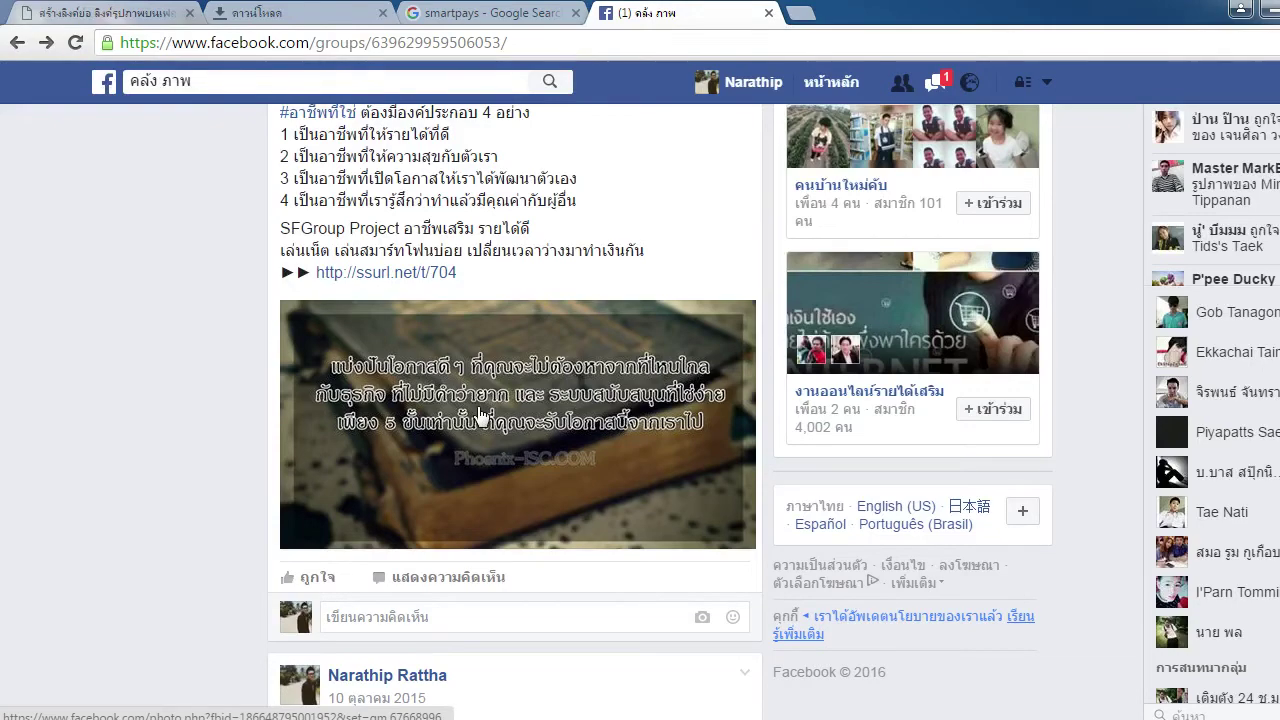
scroll(480, 418, "down", 15)
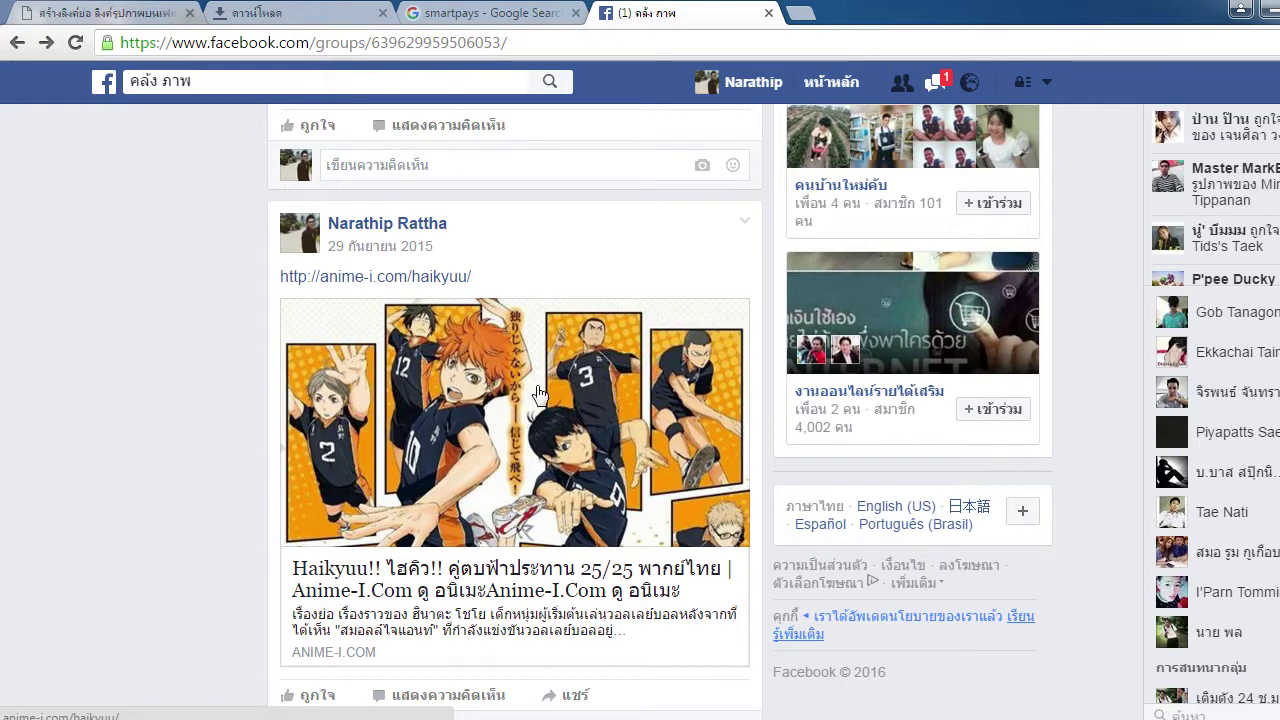
Open and close the Haikyuu link page, then view and close the post's enlarged photo
left_click(510, 432)
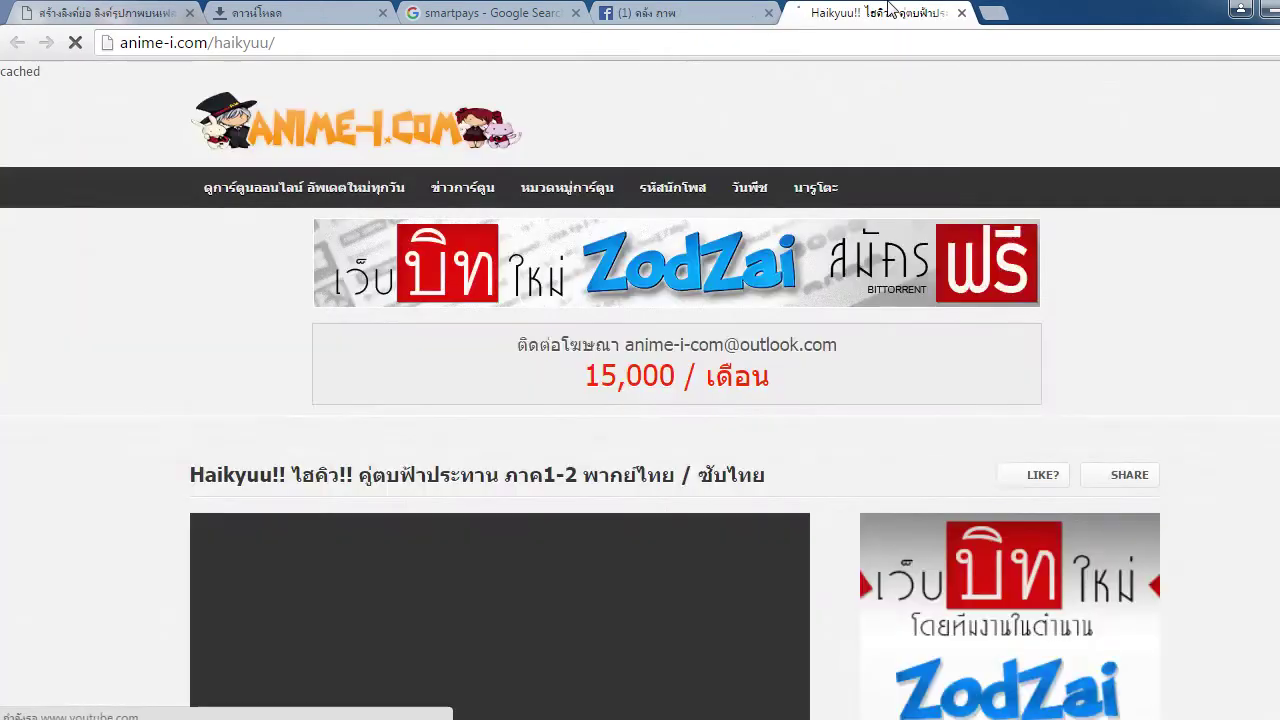
left_click(961, 13)
scroll(634, 394, "up", 10)
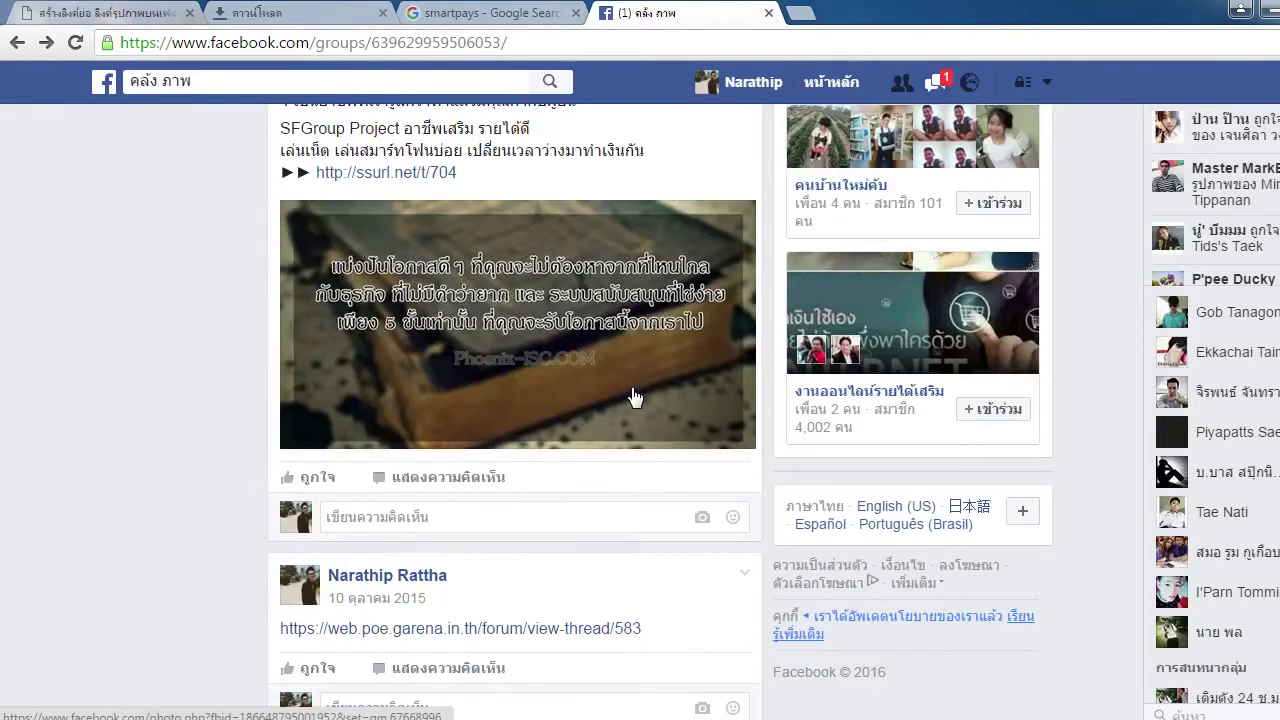
scroll(634, 394, "up", 2)
left_click_drag(449, 278, 434, 300)
left_click(505, 348)
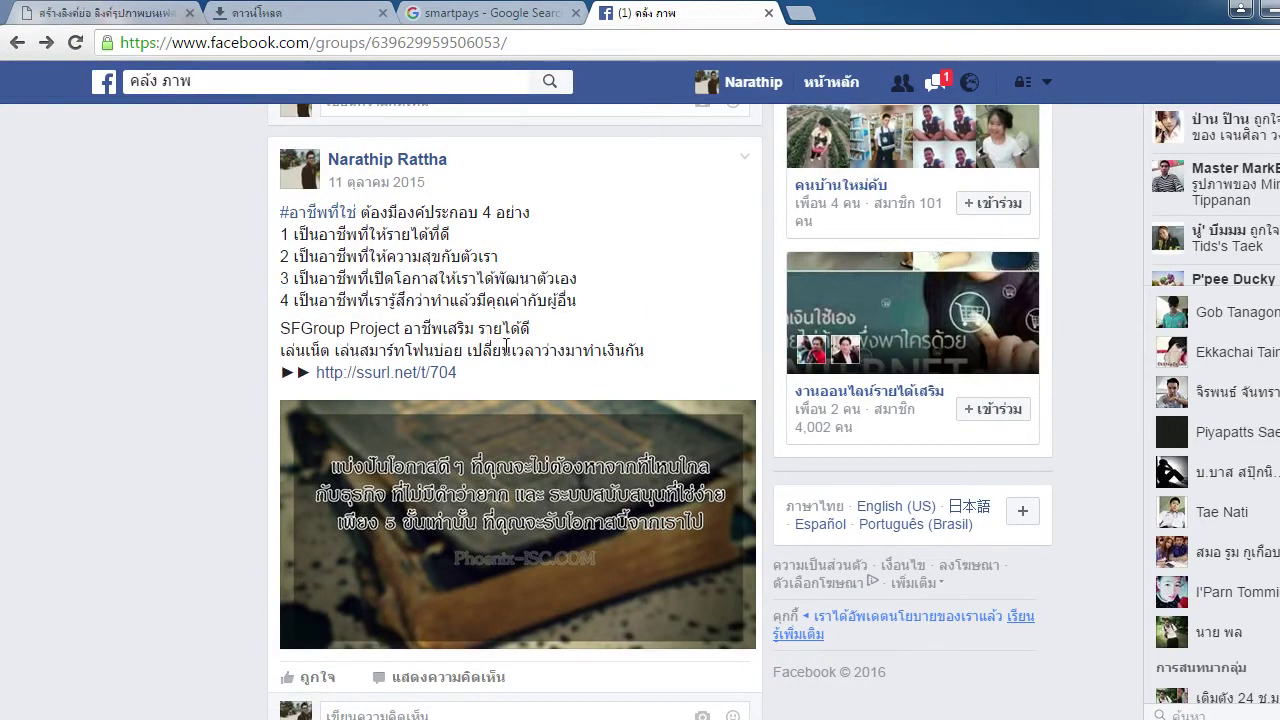
left_click(548, 514)
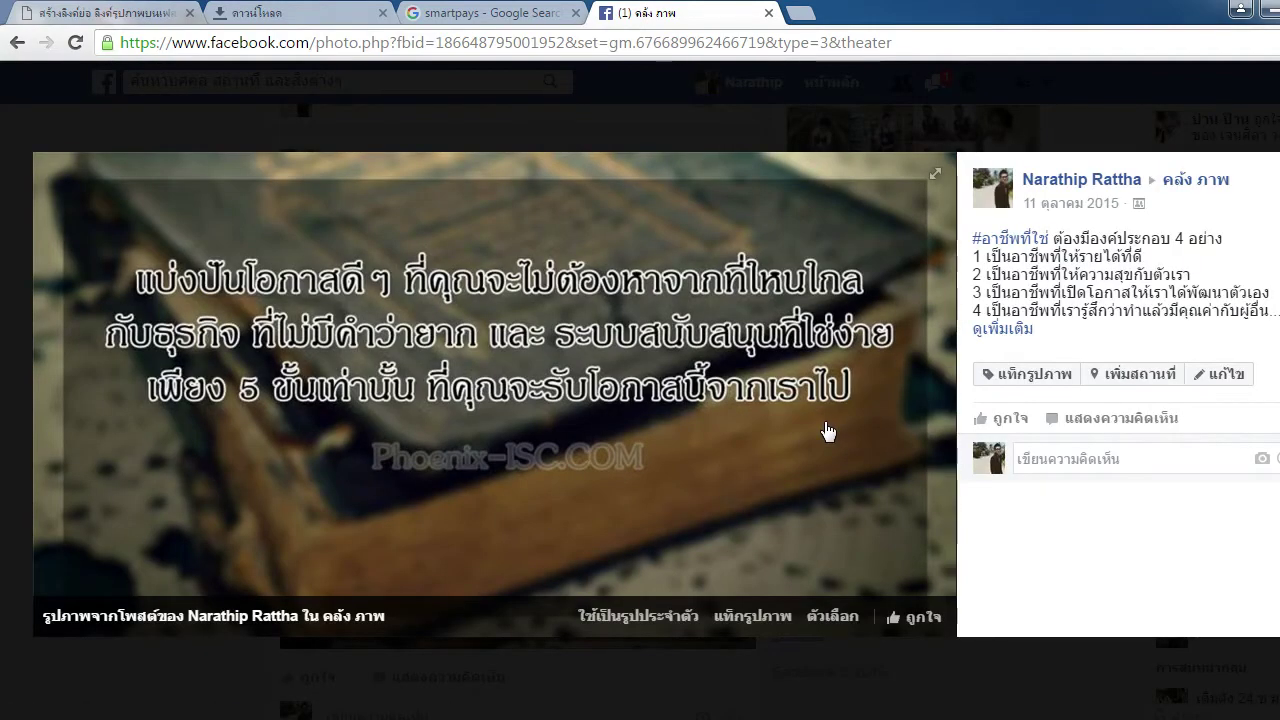
left_click(6, 462)
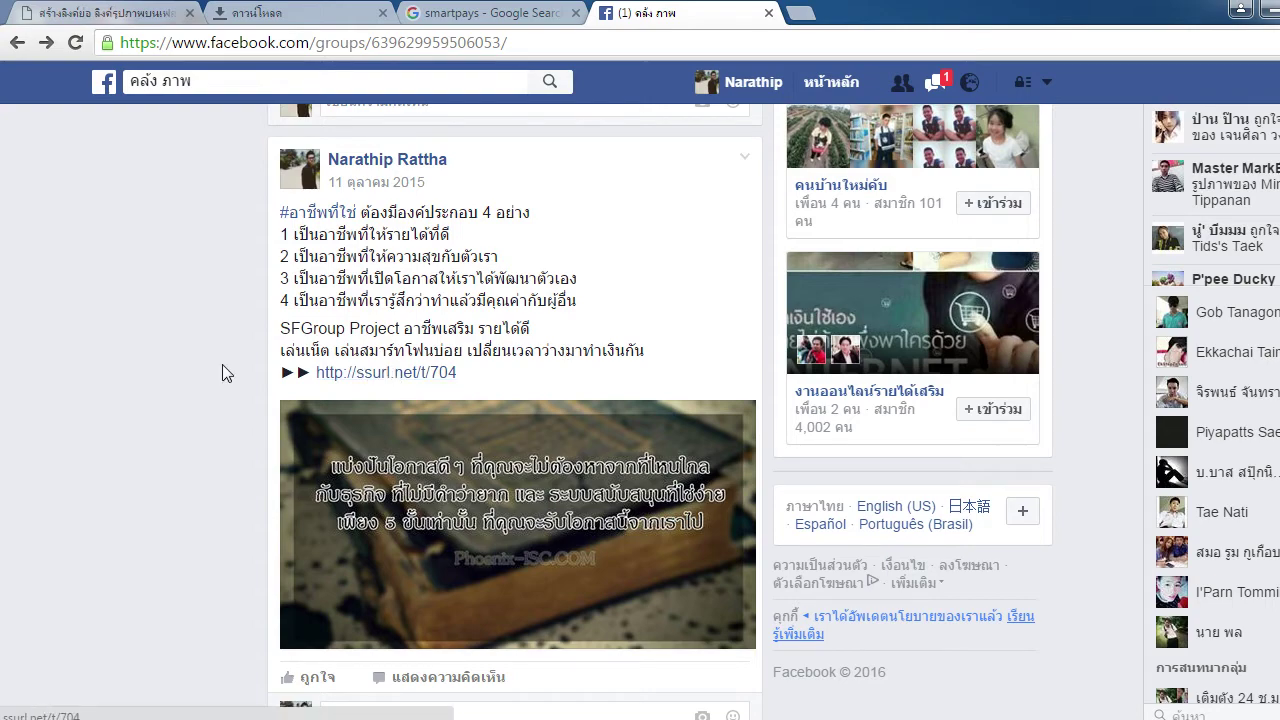
Browse the group feed back to the Haikyuu post and close the downloads tab
scroll(222, 368, "down", 10)
scroll(222, 364, "down", 3)
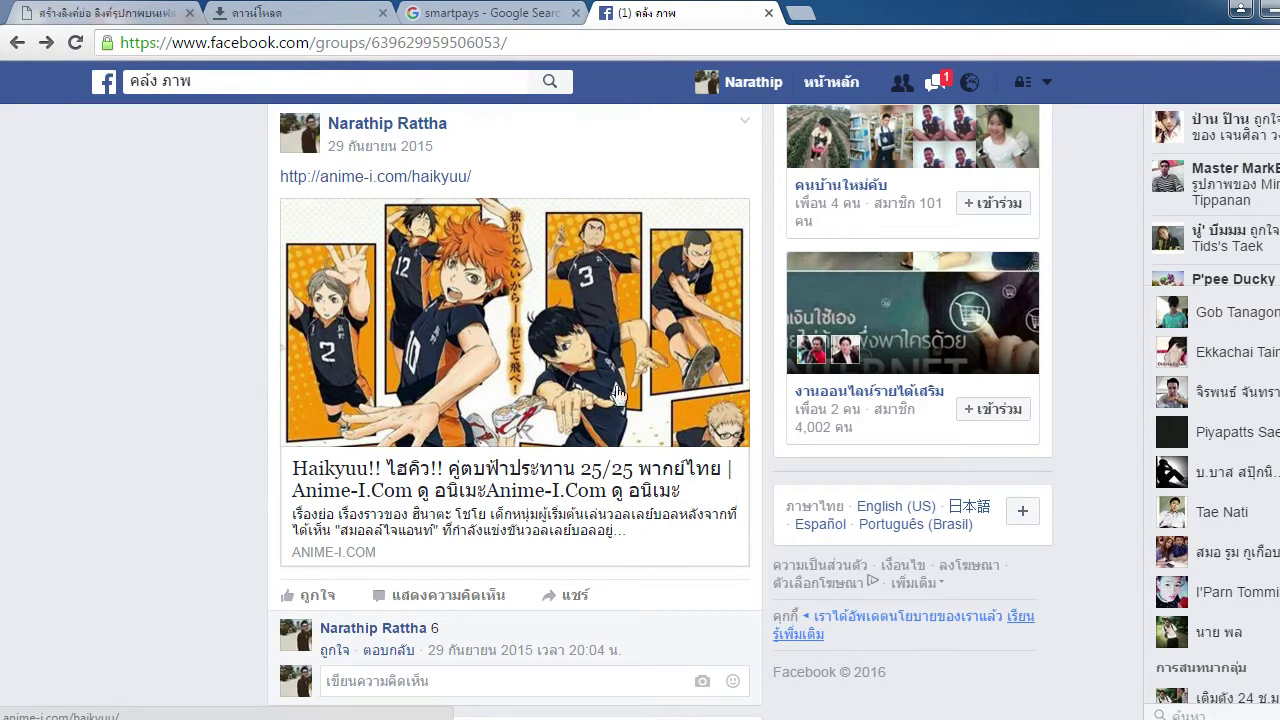
scroll(537, 502, "up", 1)
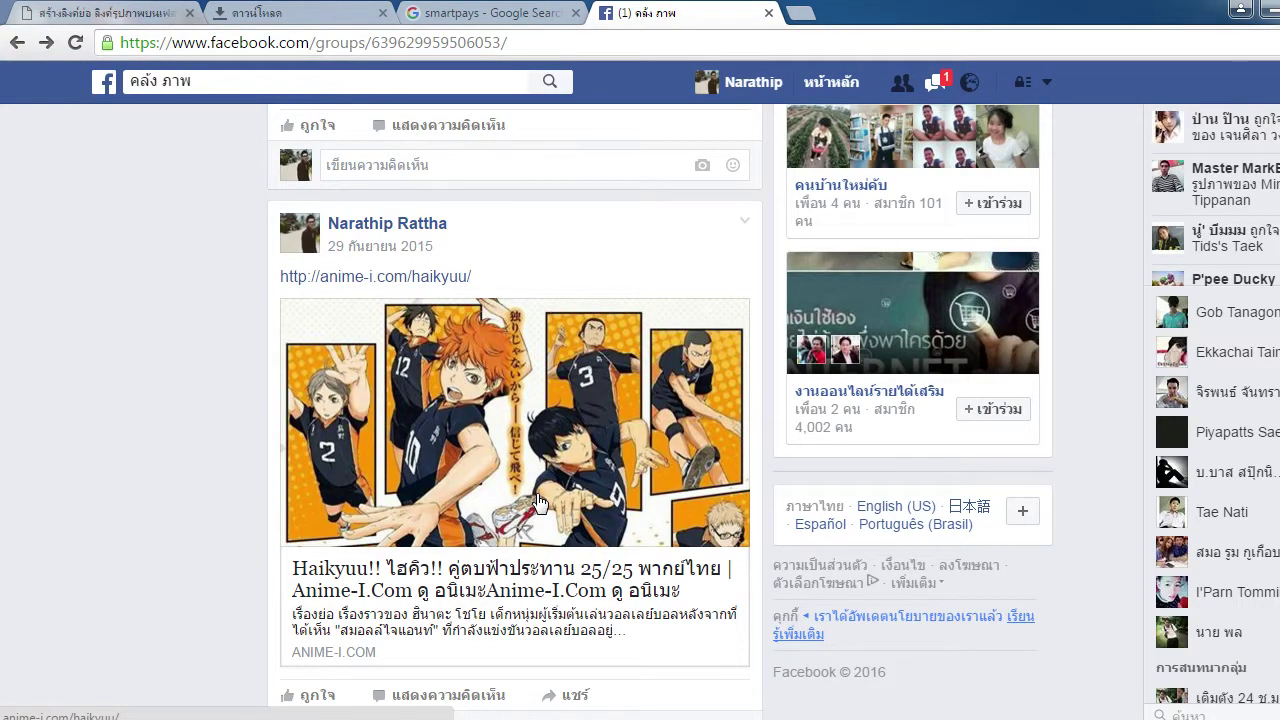
scroll(537, 500, "up", 15)
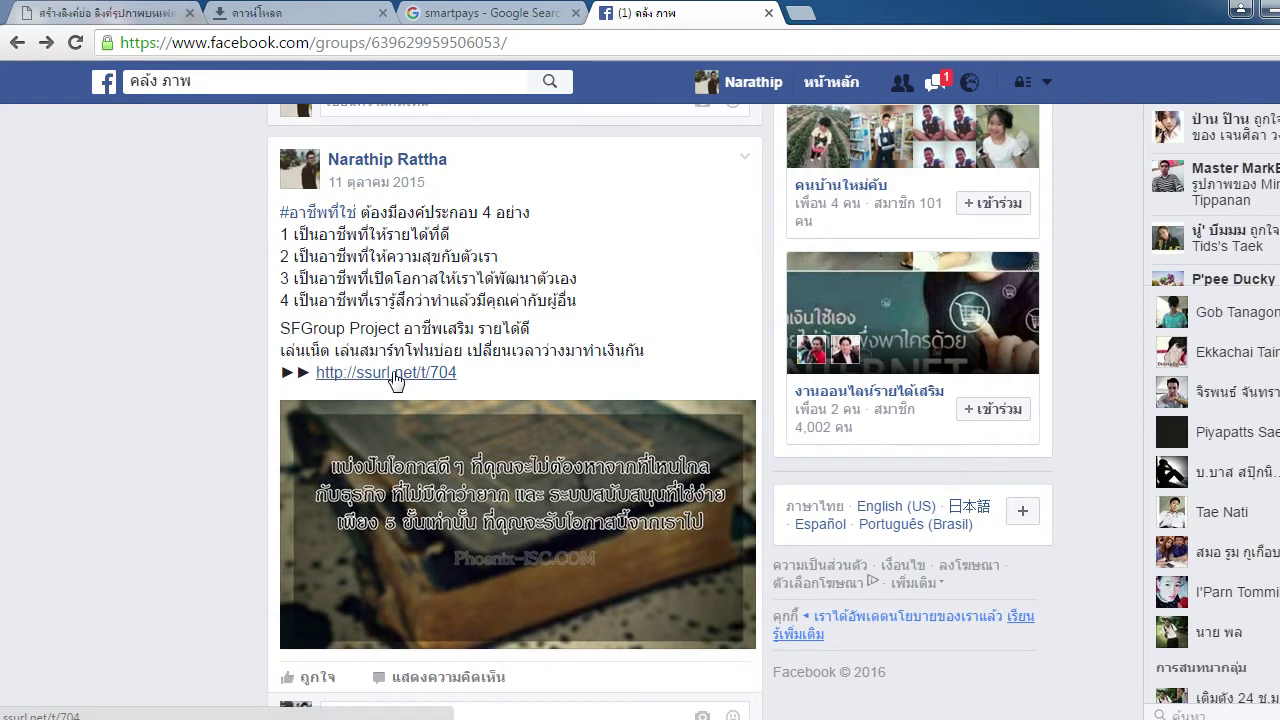
scroll(218, 366, "down", 7)
scroll(215, 368, "down", 2)
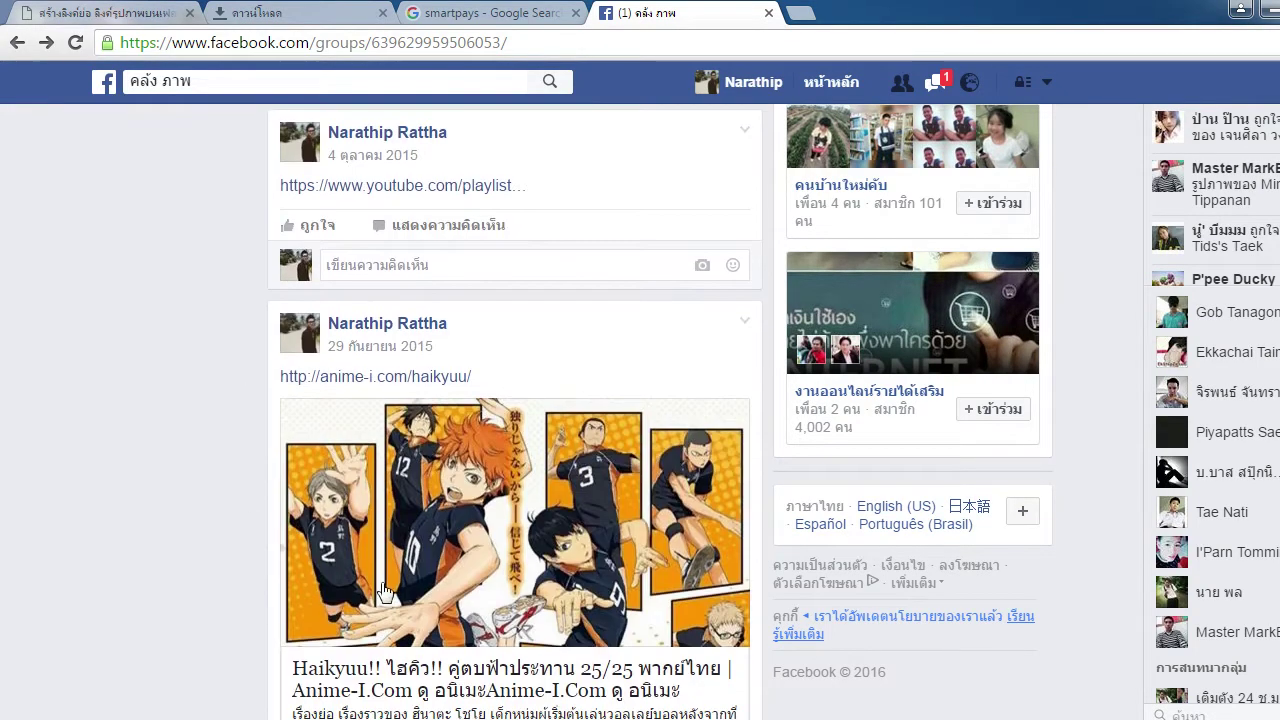
scroll(385, 590, "down", 3)
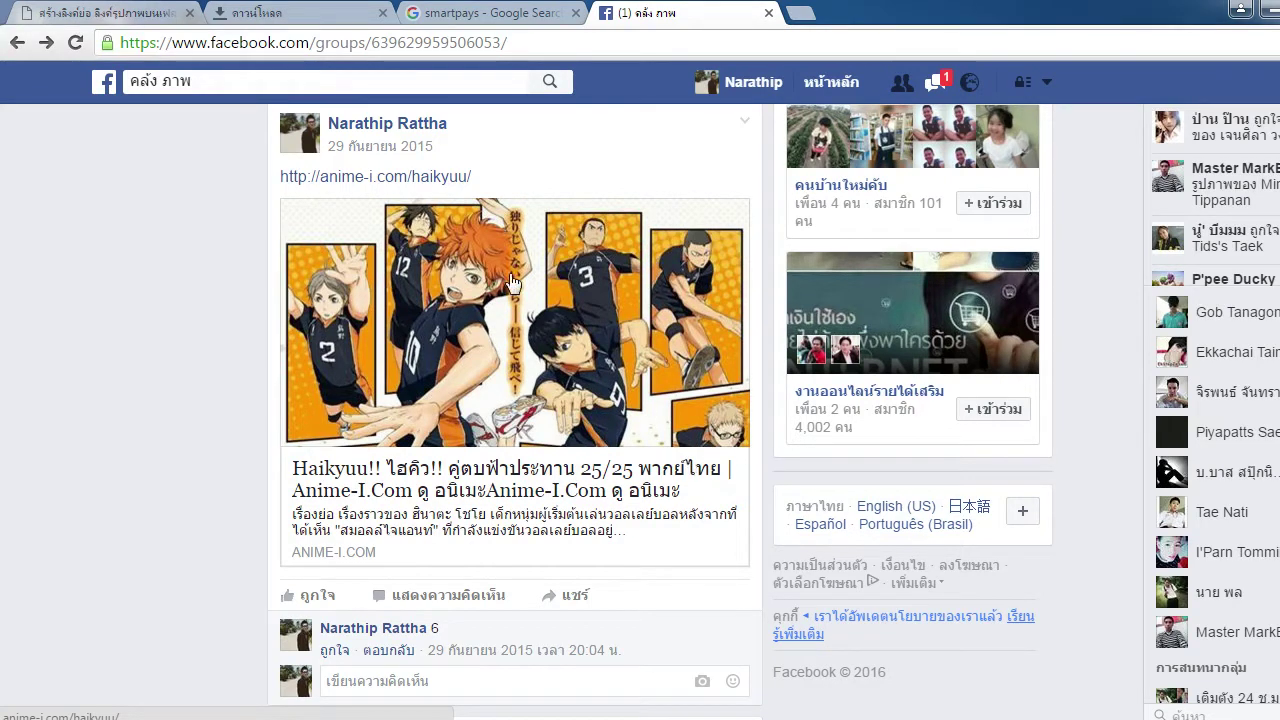
middle_click(300, 20)
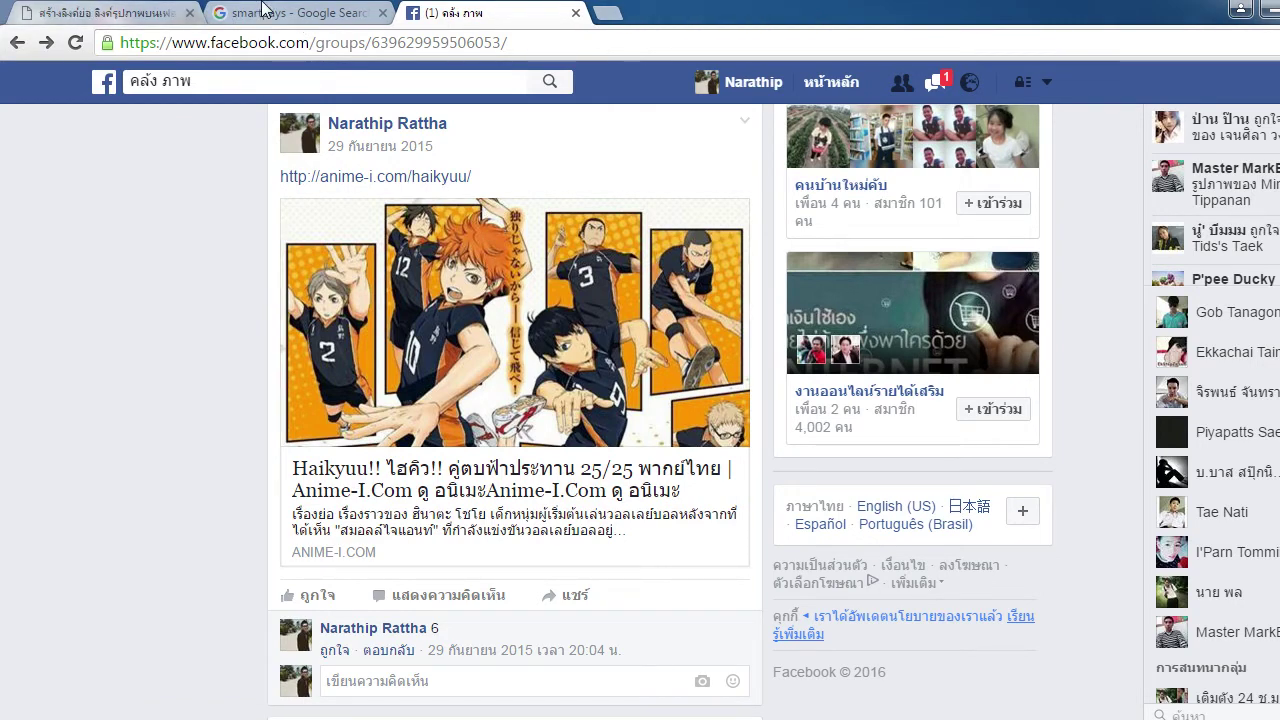
Bring up the alizialink.com form and try its empty image URL (URL รูปภาพ) field
left_click(123, 10)
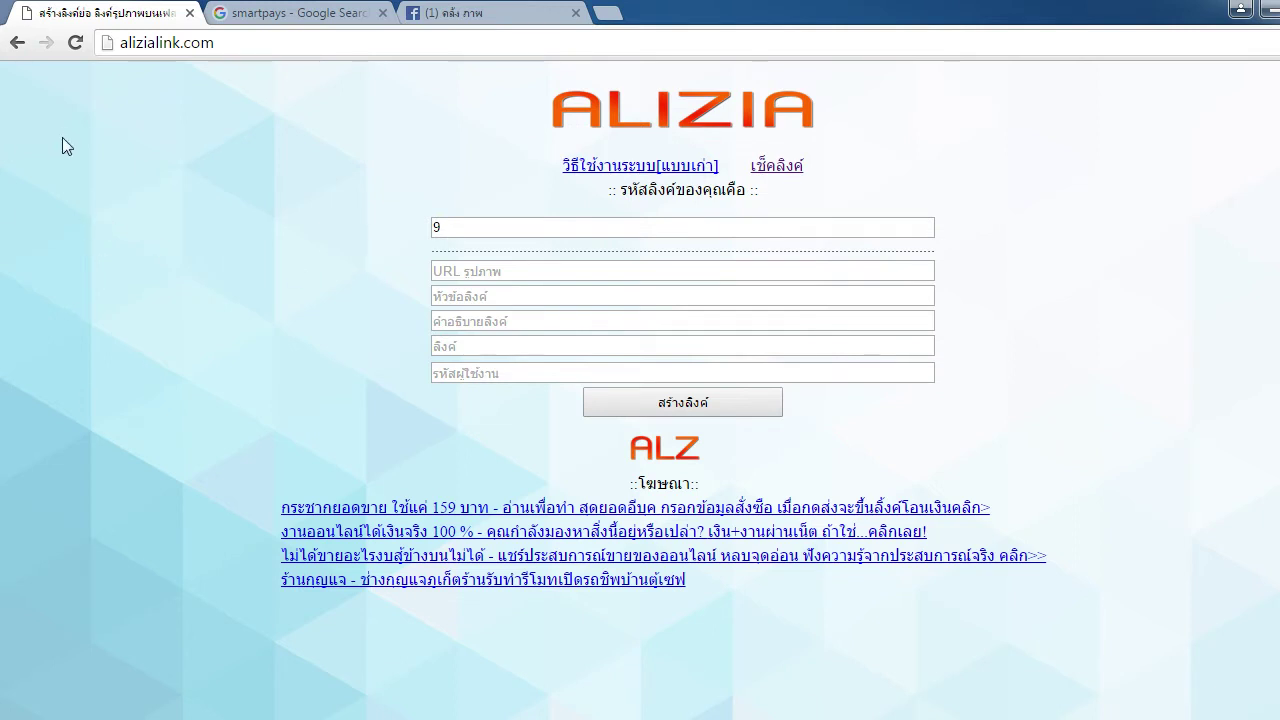
left_click(536, 275)
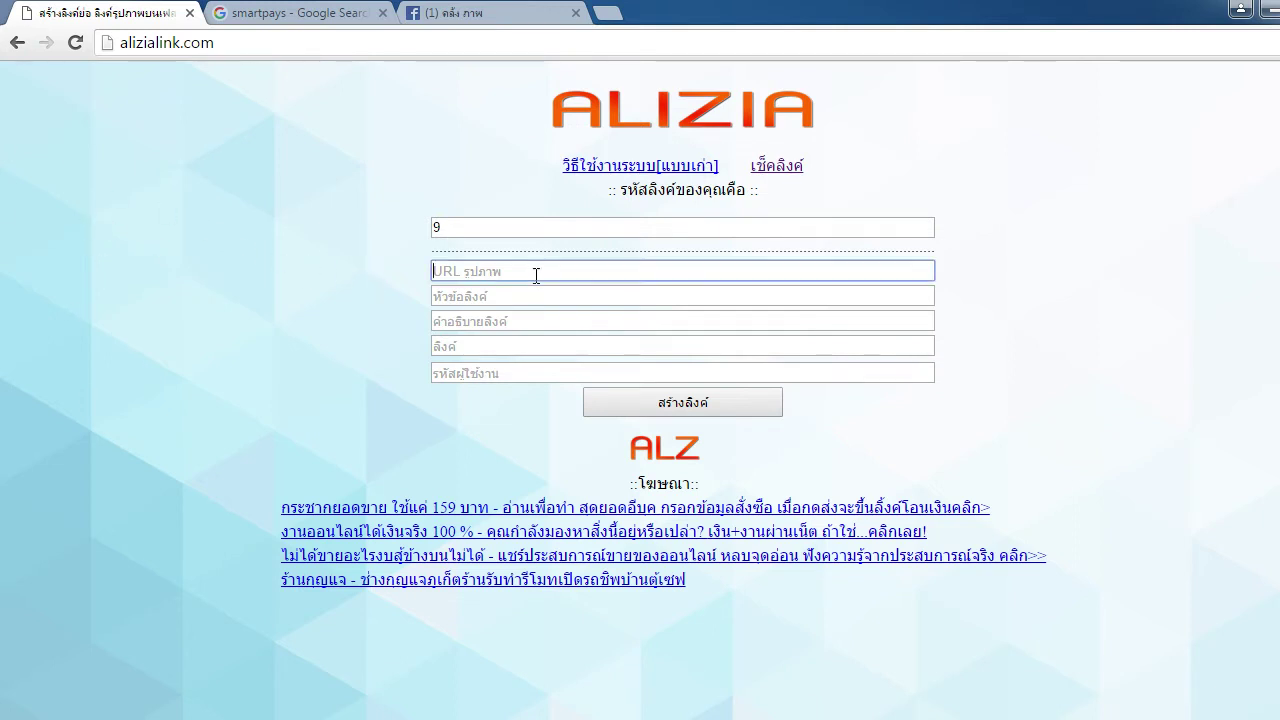
left_click(1008, 294)
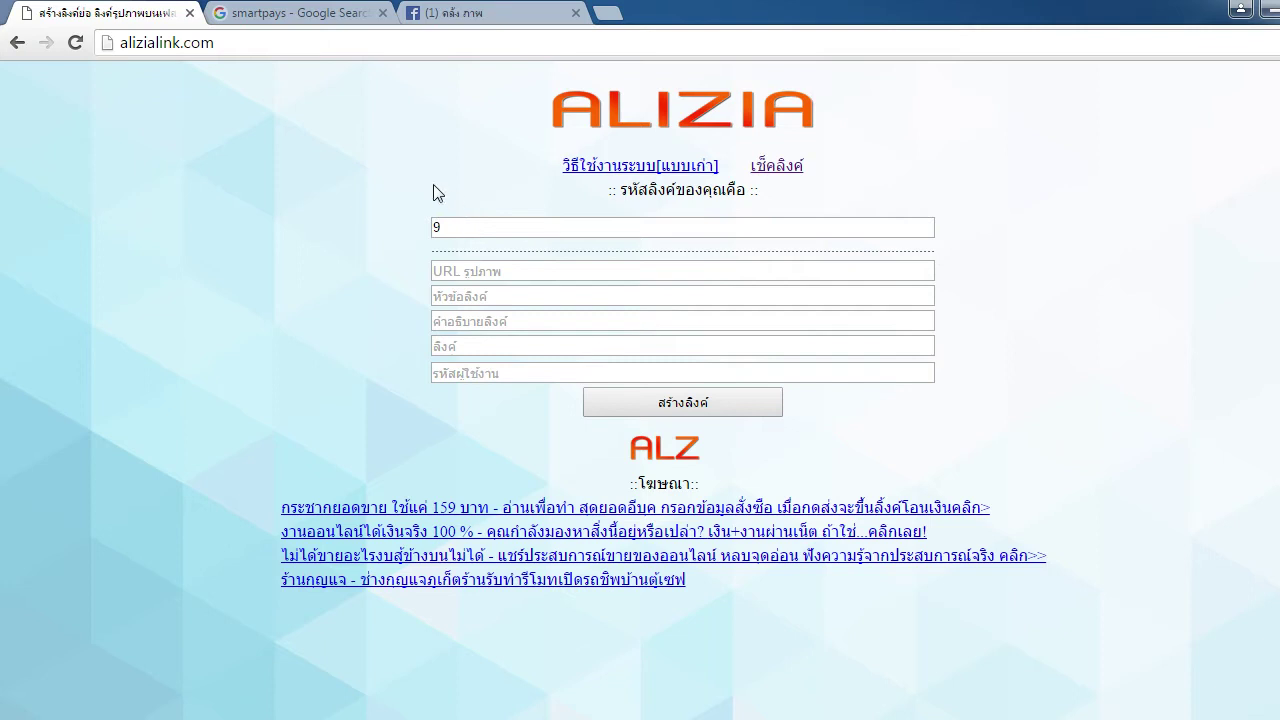
Flip between the Alizia Link, Facebook and Google Images tabs, ending on the smartpays image results
left_click(290, 20)
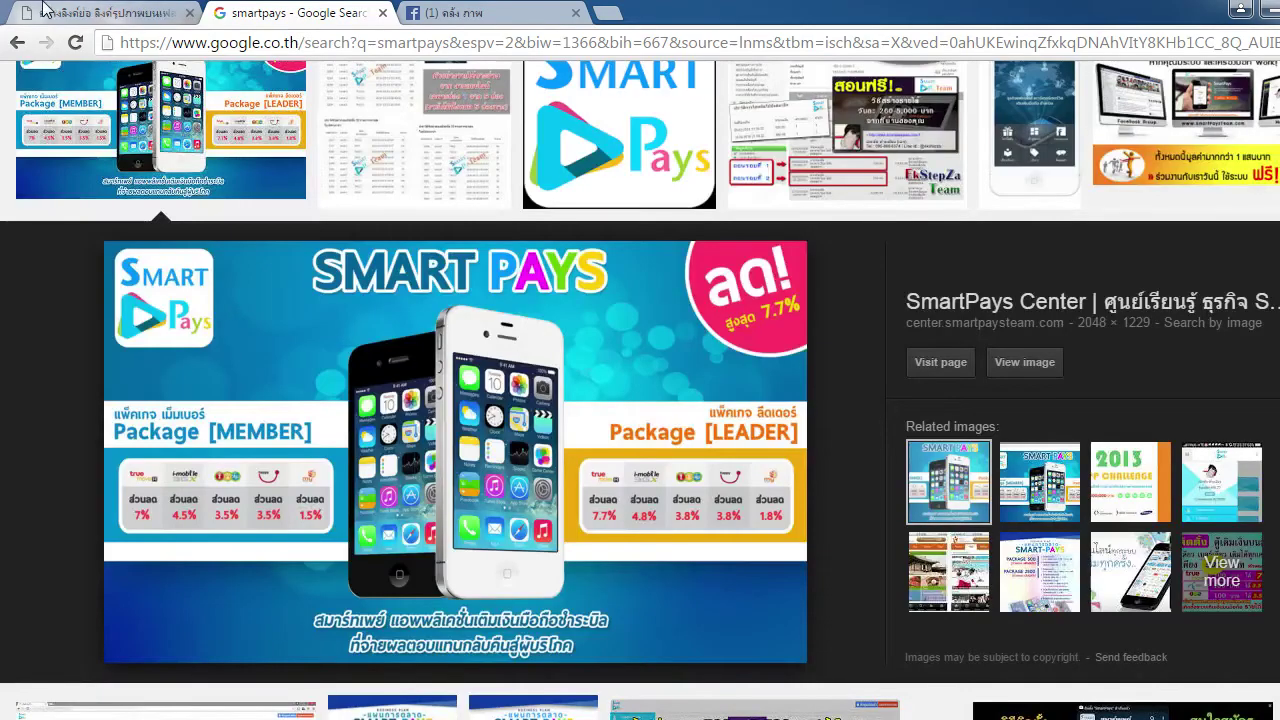
key("ctrl+shift+Tab")
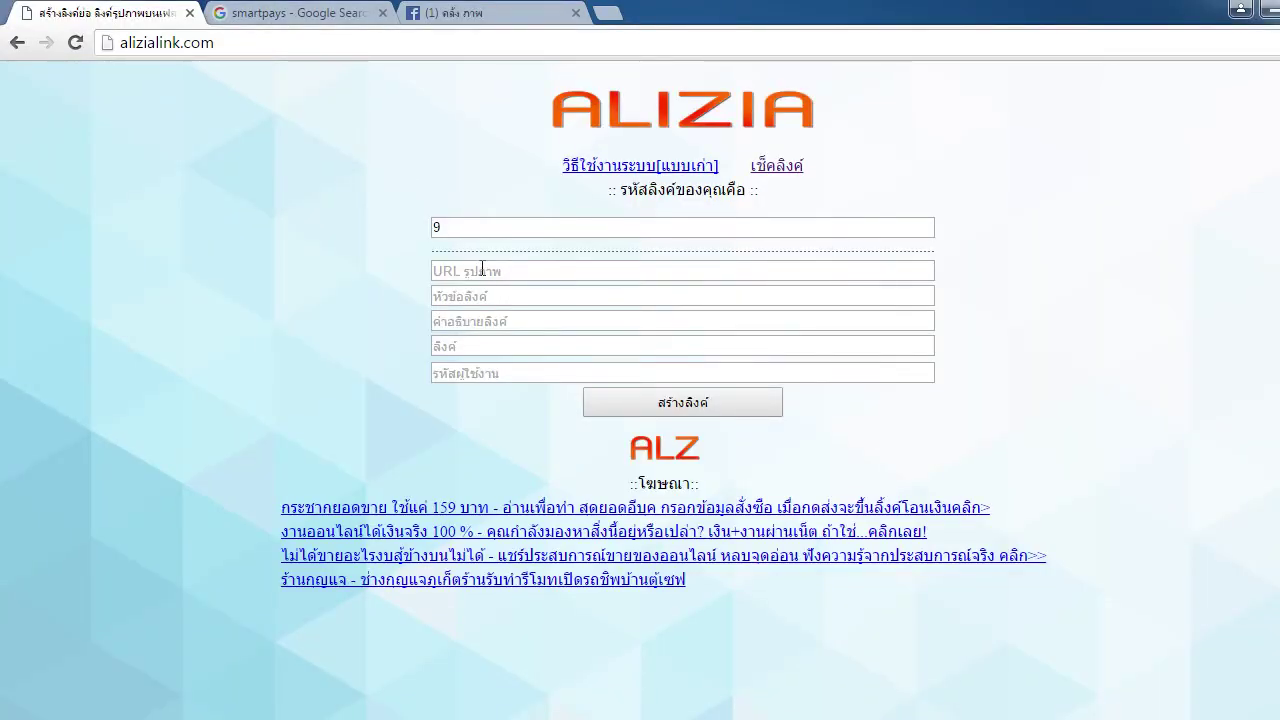
key("ctrl+shift+Tab")
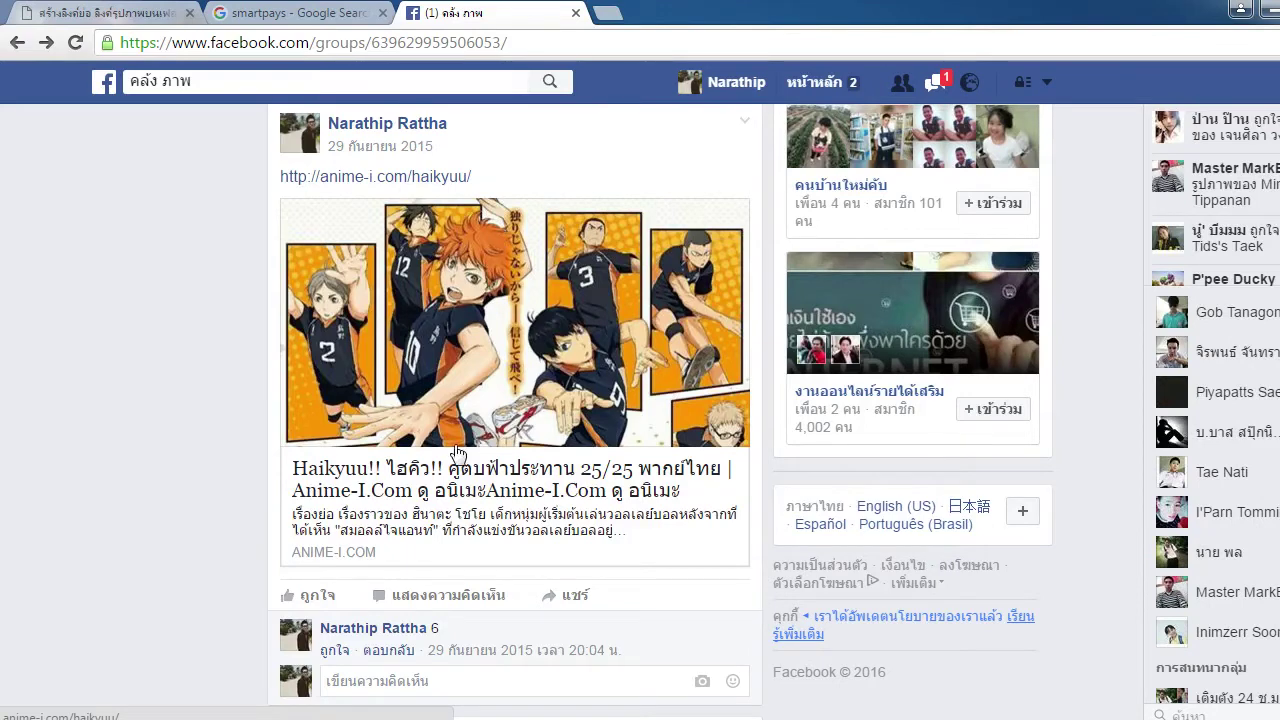
key("ctrl+Tab")
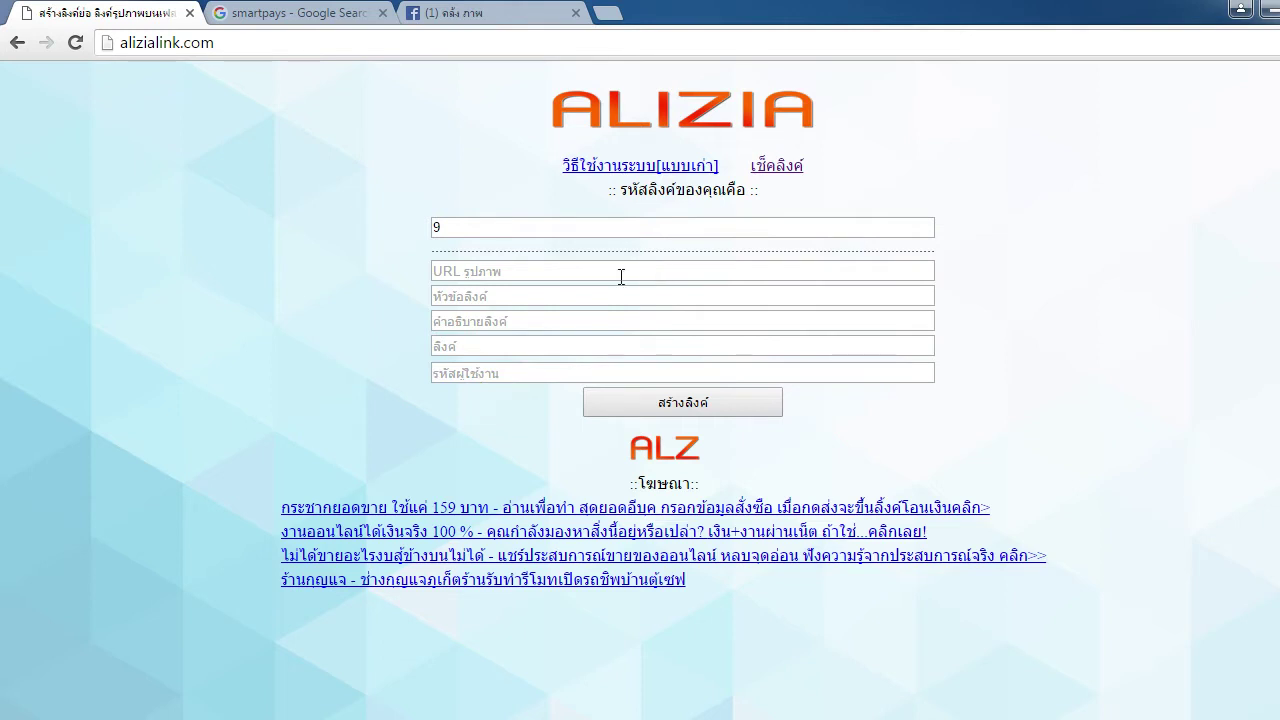
left_click(504, 275)
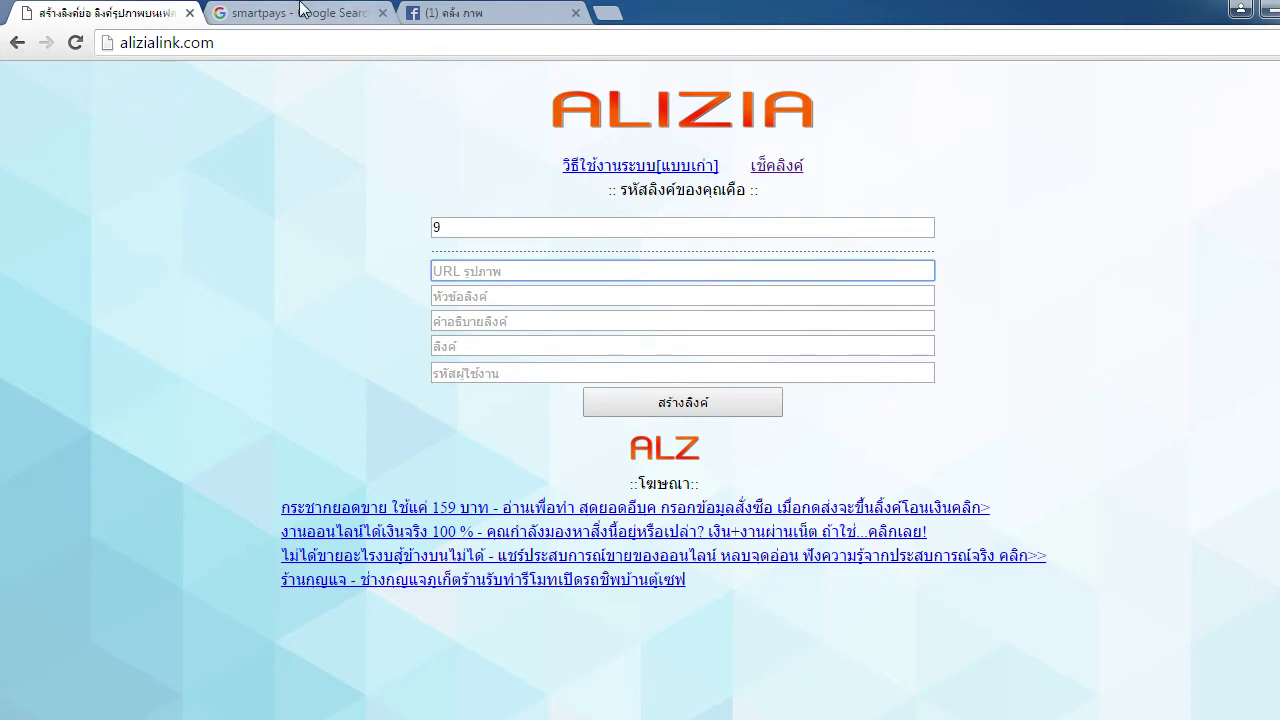
left_click(514, 12)
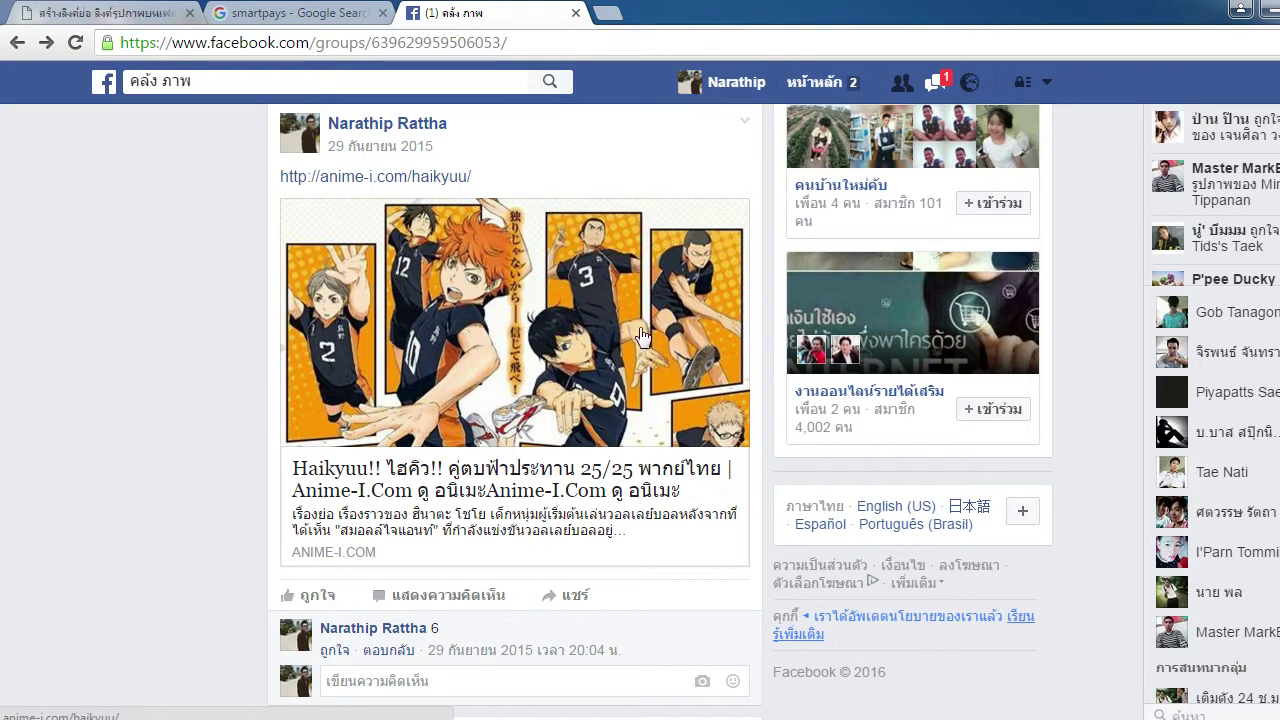
left_click(125, 10)
left_click(290, 13)
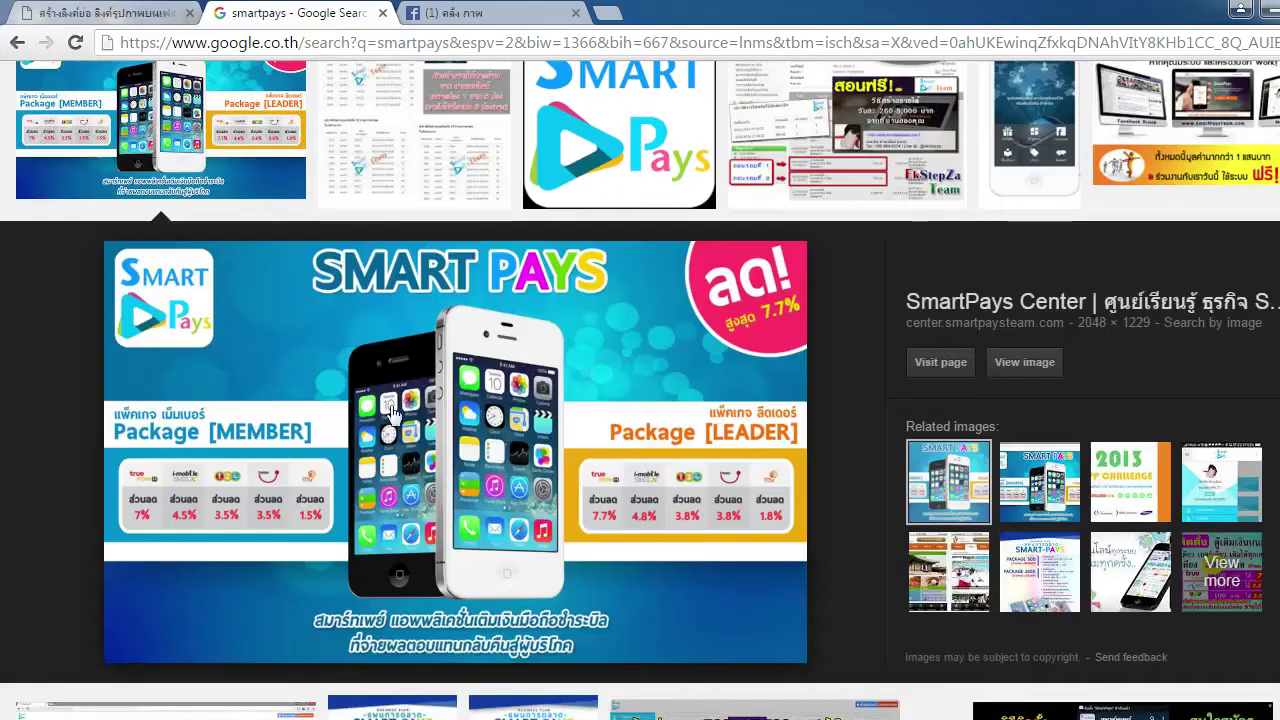
Copy the SMART PAYS image from the Google Images results
scroll(683, 395, "down", 1)
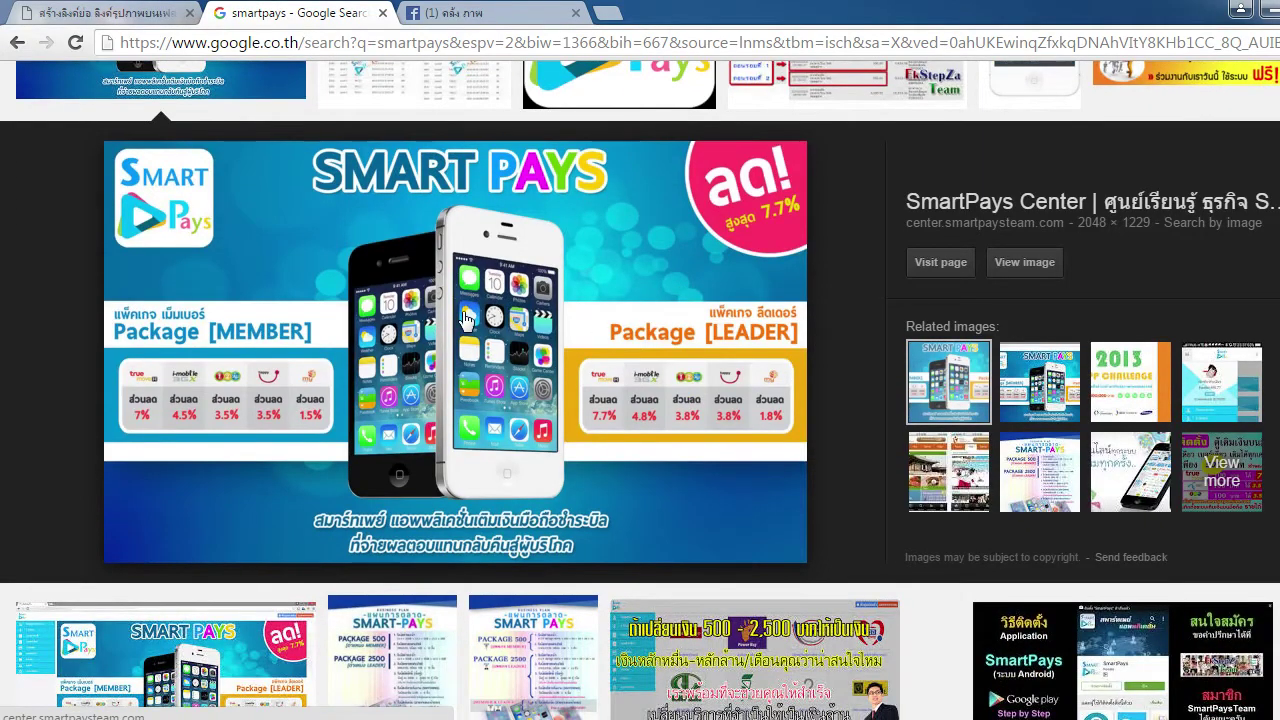
right_click(466, 278)
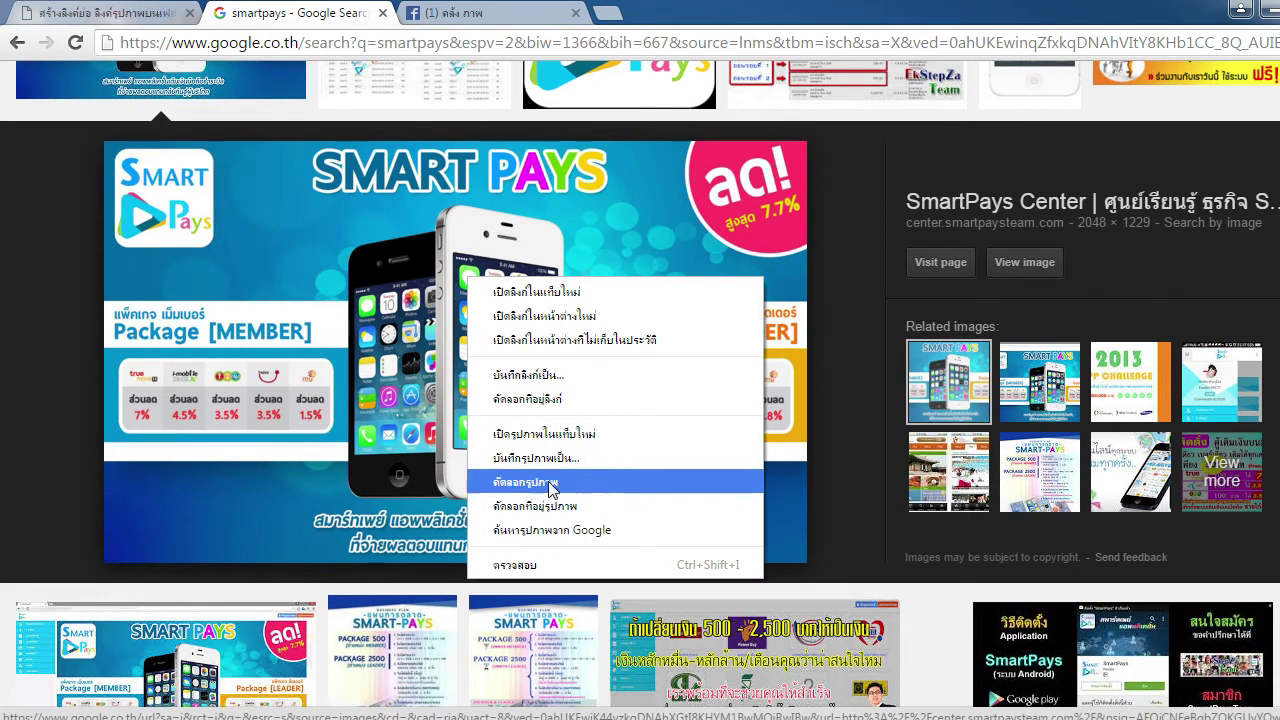
left_click(582, 485)
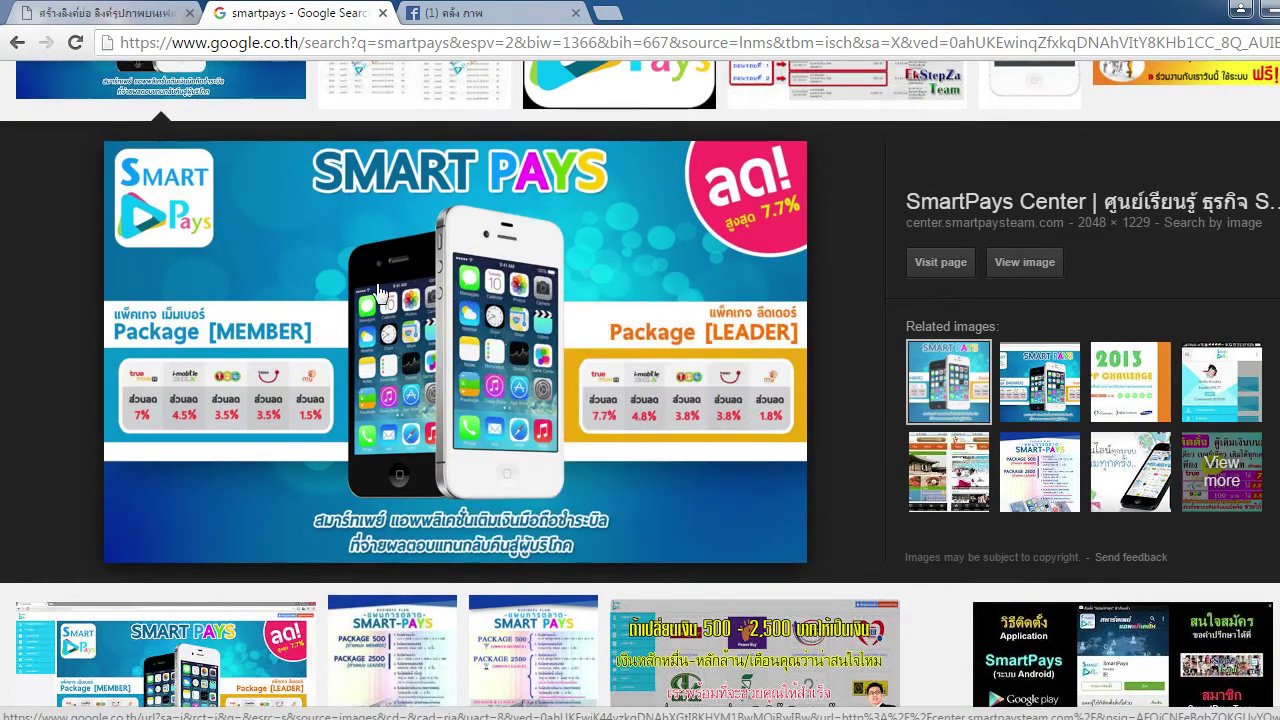
Save the SmartPays preview image to the Desktop as smartpays-present.png
right_click(571, 307)
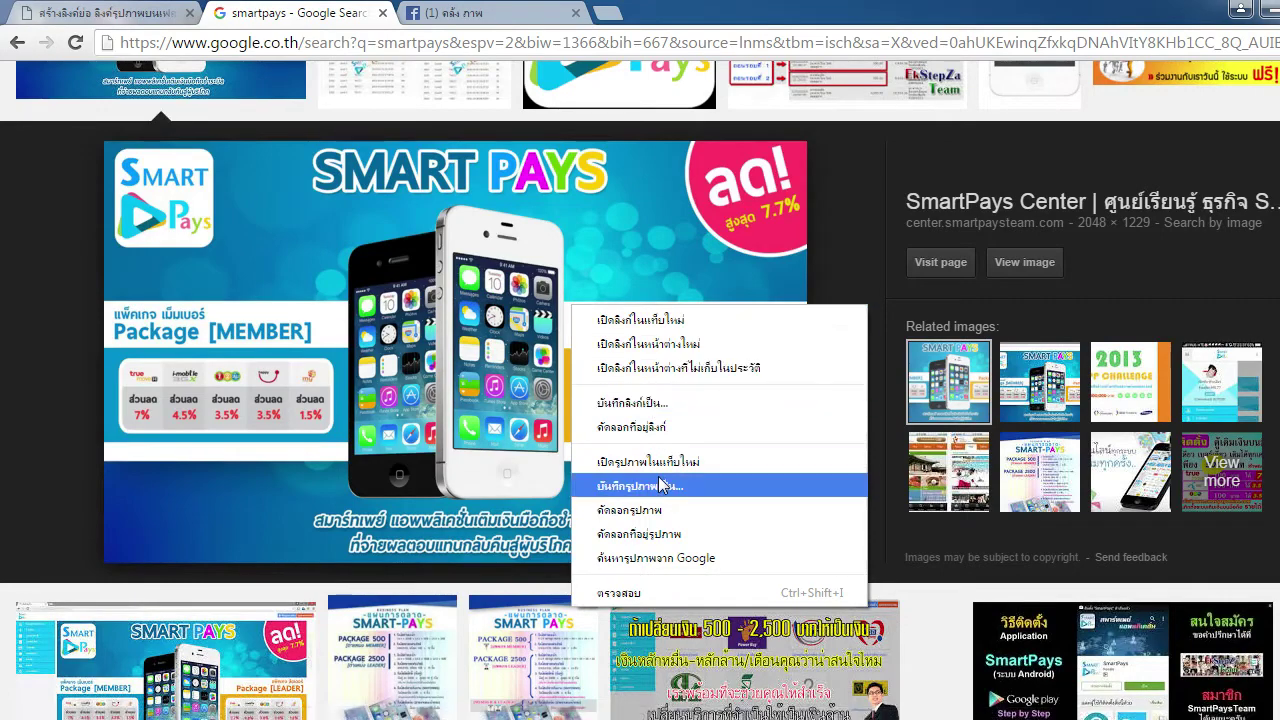
left_click(668, 487)
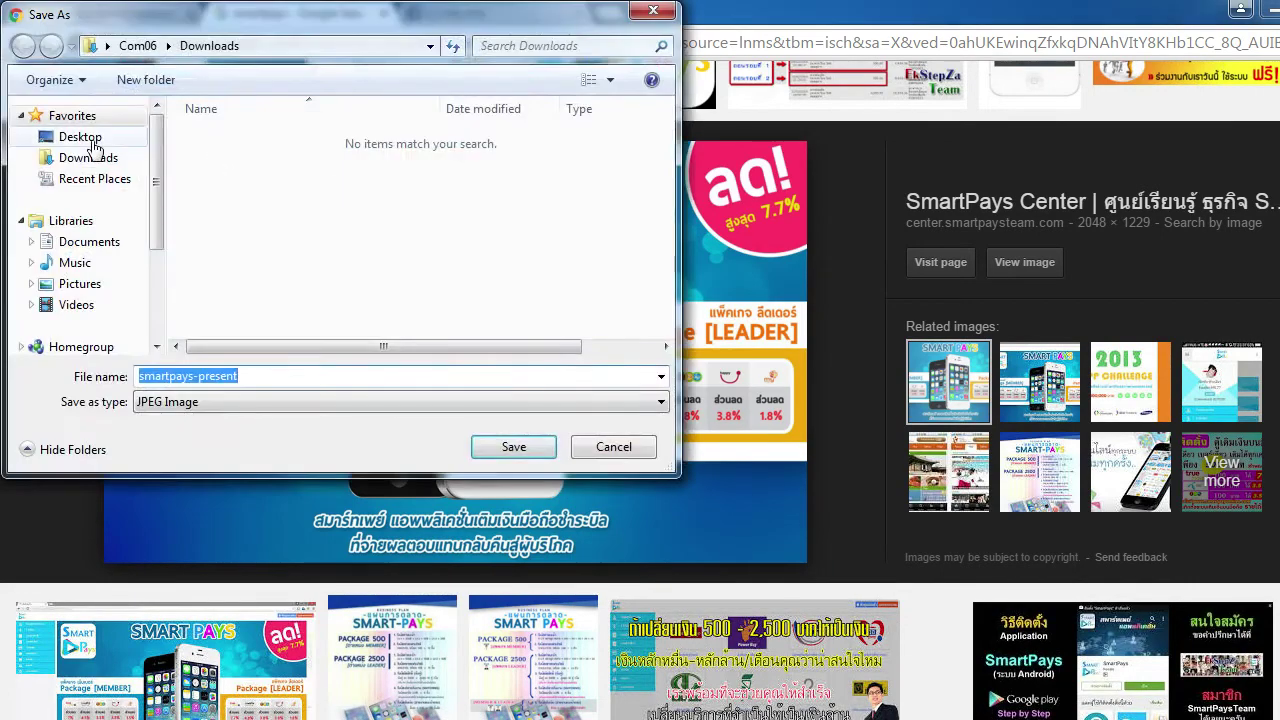
left_click(80, 136)
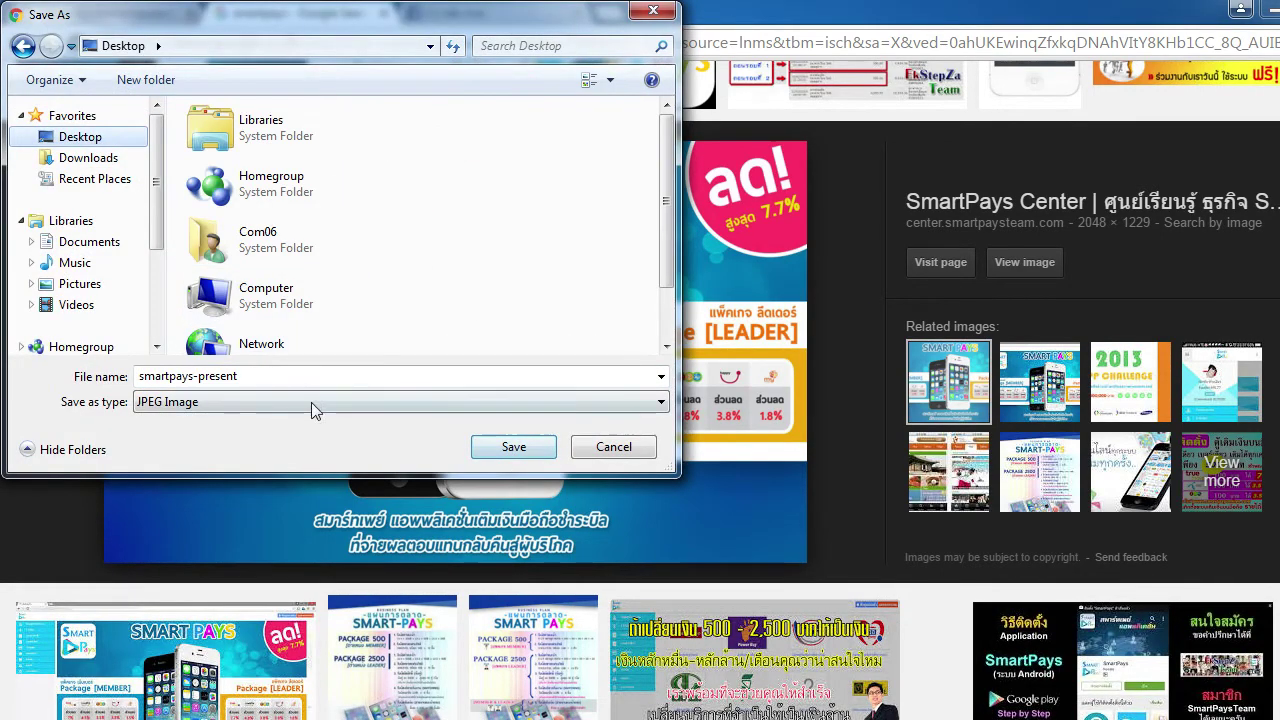
left_click(260, 401)
left_click(262, 405)
left_click(266, 377)
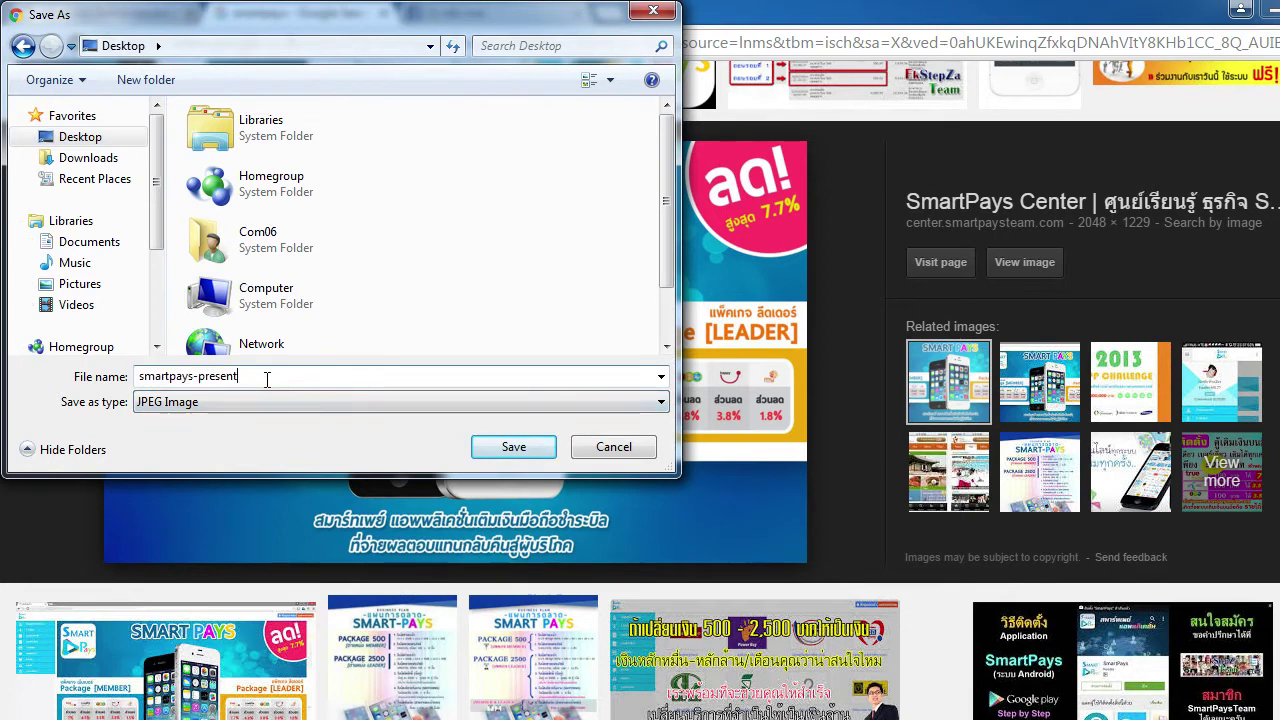
type(".o")
type("ng")
key("Left")
key("Left")
key("BackSpace")
type("p")
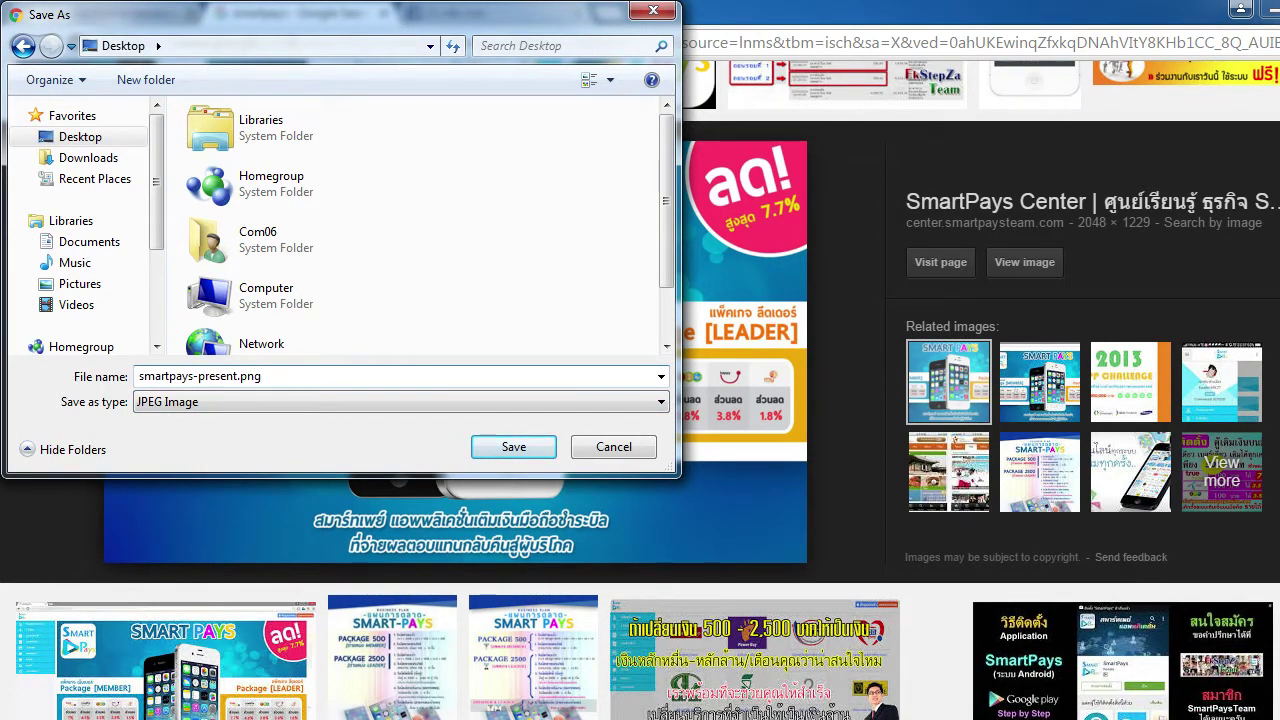
left_click(514, 447)
scroll(740, 452, "up", 2)
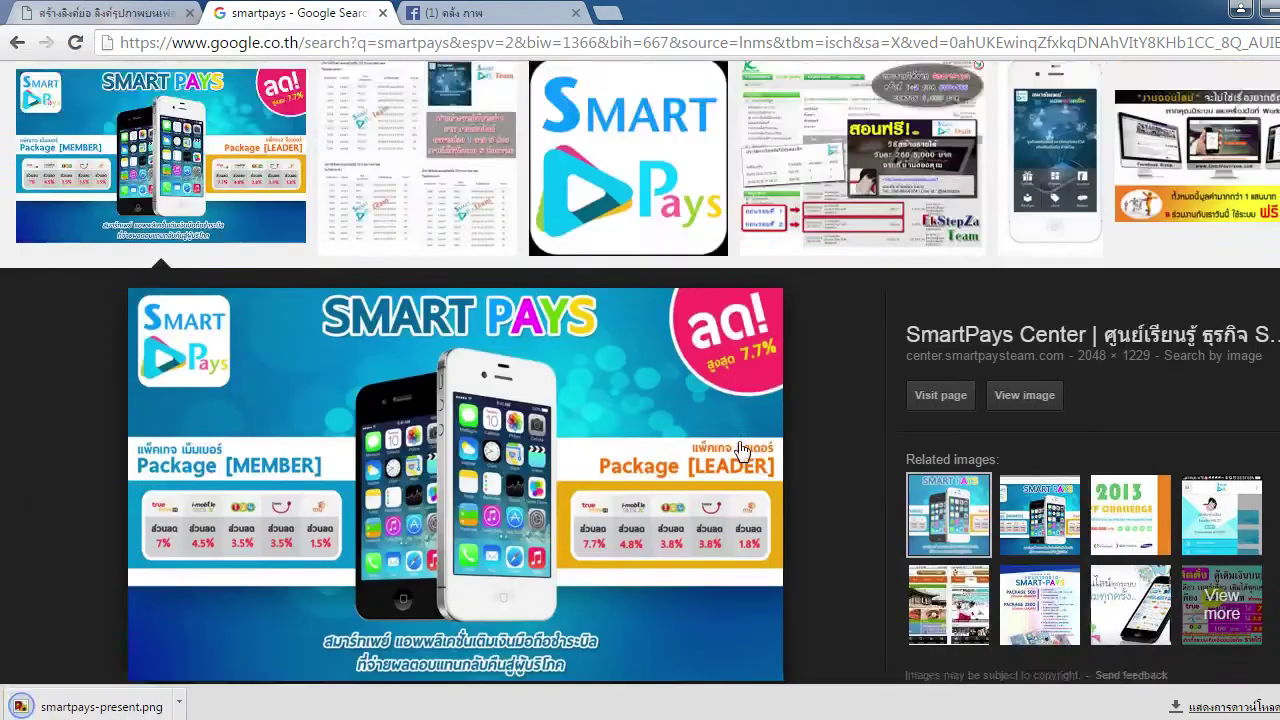
Replace the address bar text with mx7.com, removing the mistyped Thai characters
scroll(740, 452, "down", 1)
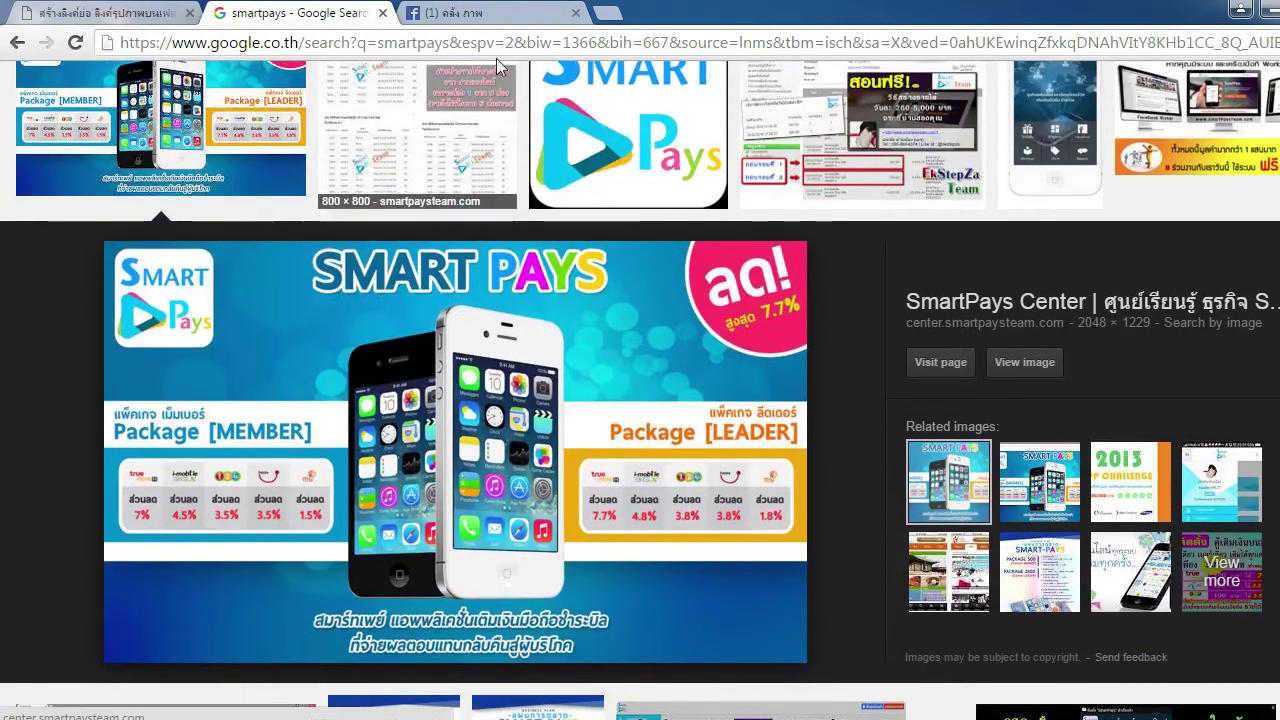
left_click(503, 48)
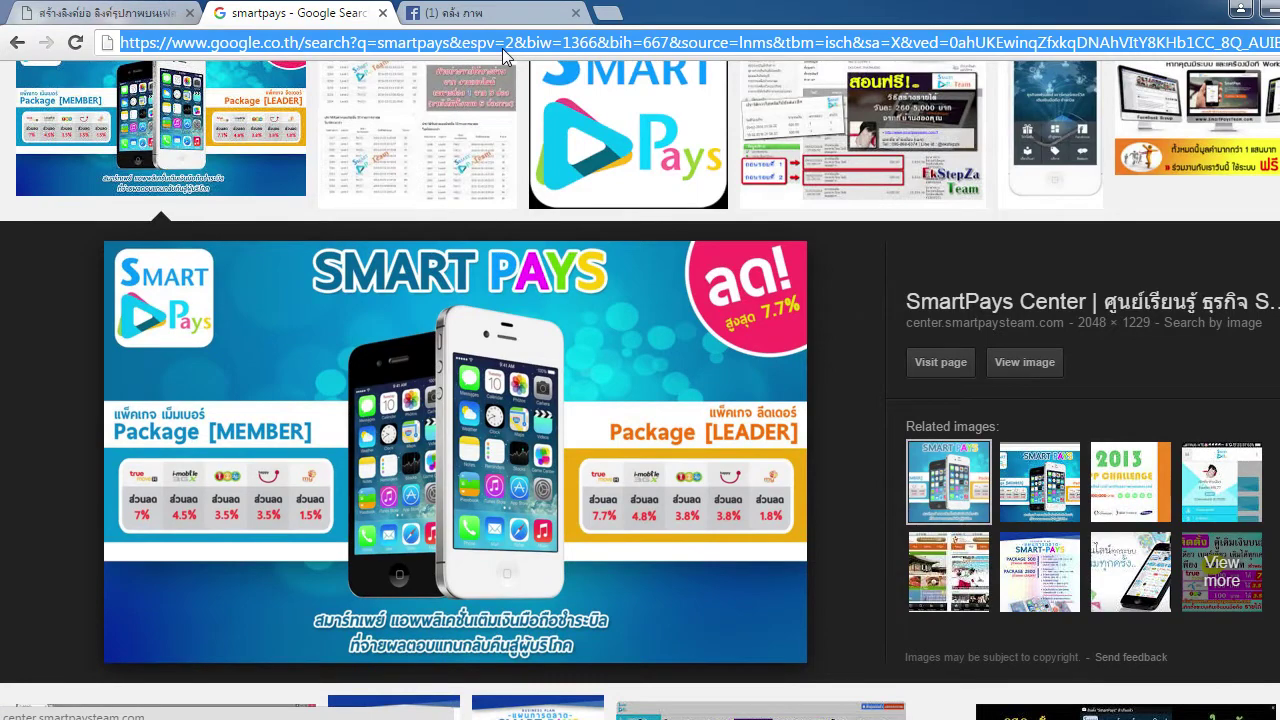
type("ทป7.")
key("BackSpace")
key("BackSpace")
key("BackSpace")
key("BackSpace")
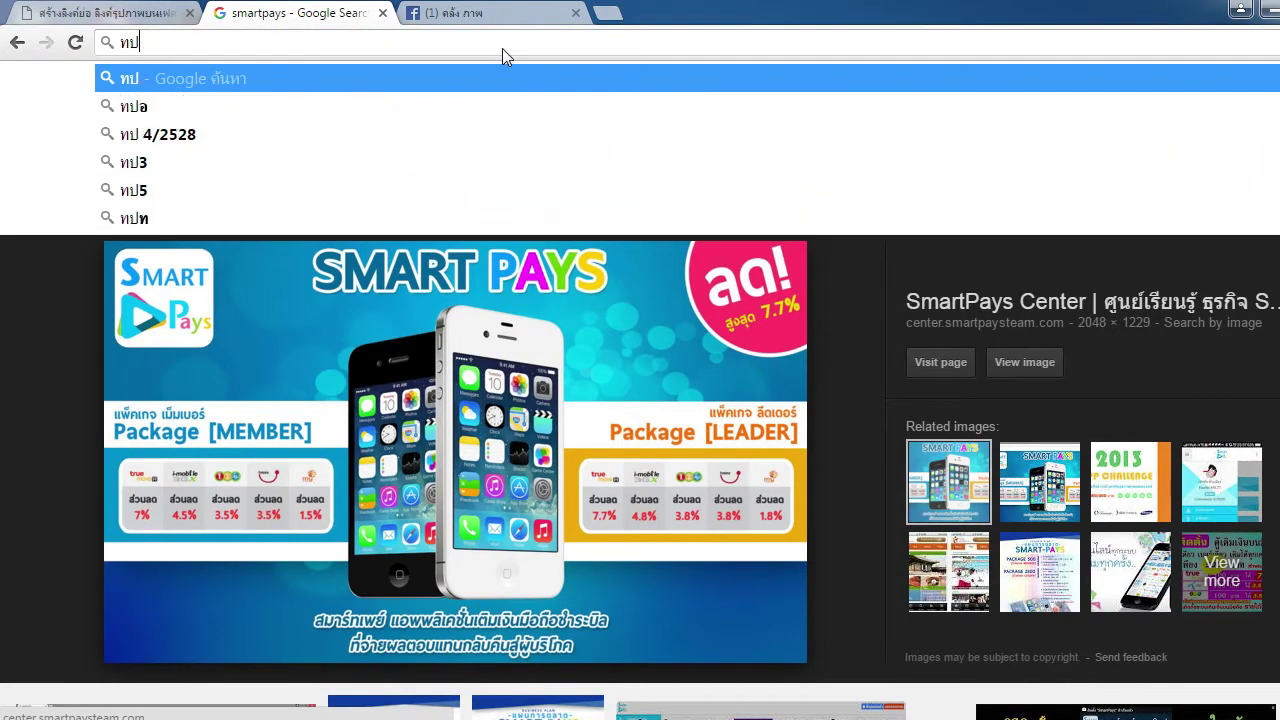
type("mx7.")
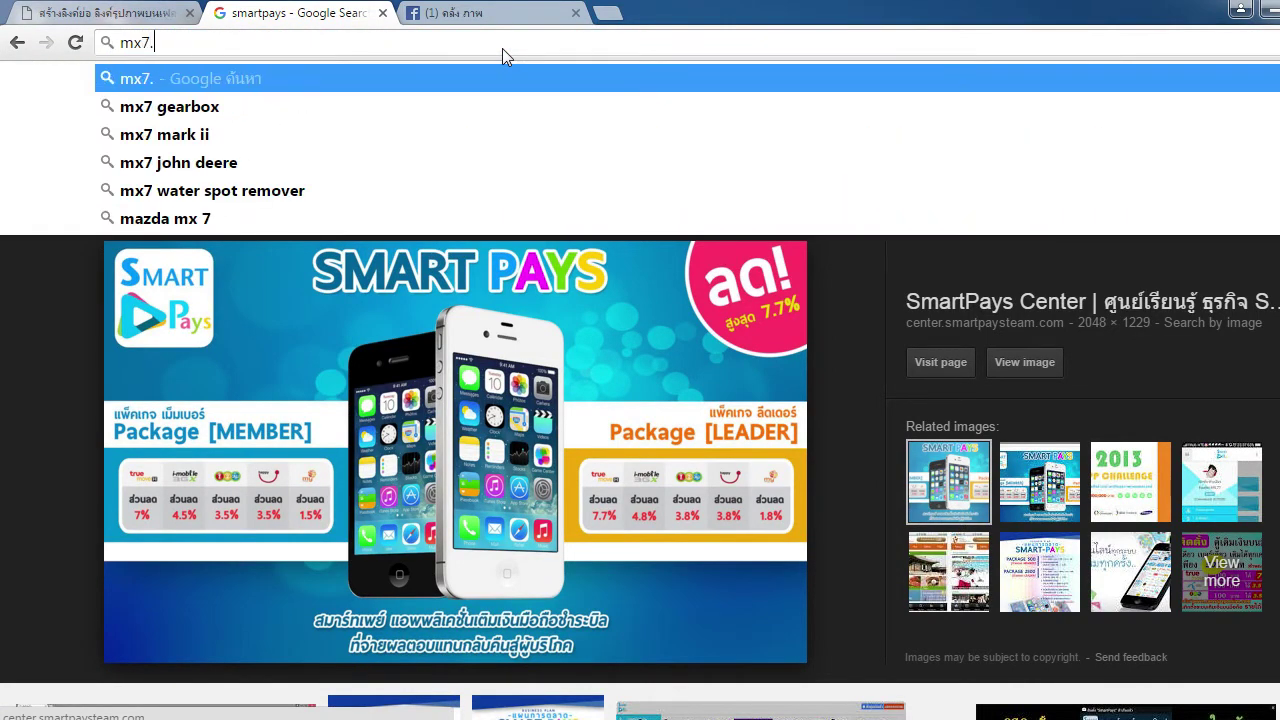
type("com")
Load mx7.com and move its tab next to the Facebook tab
key("Return")
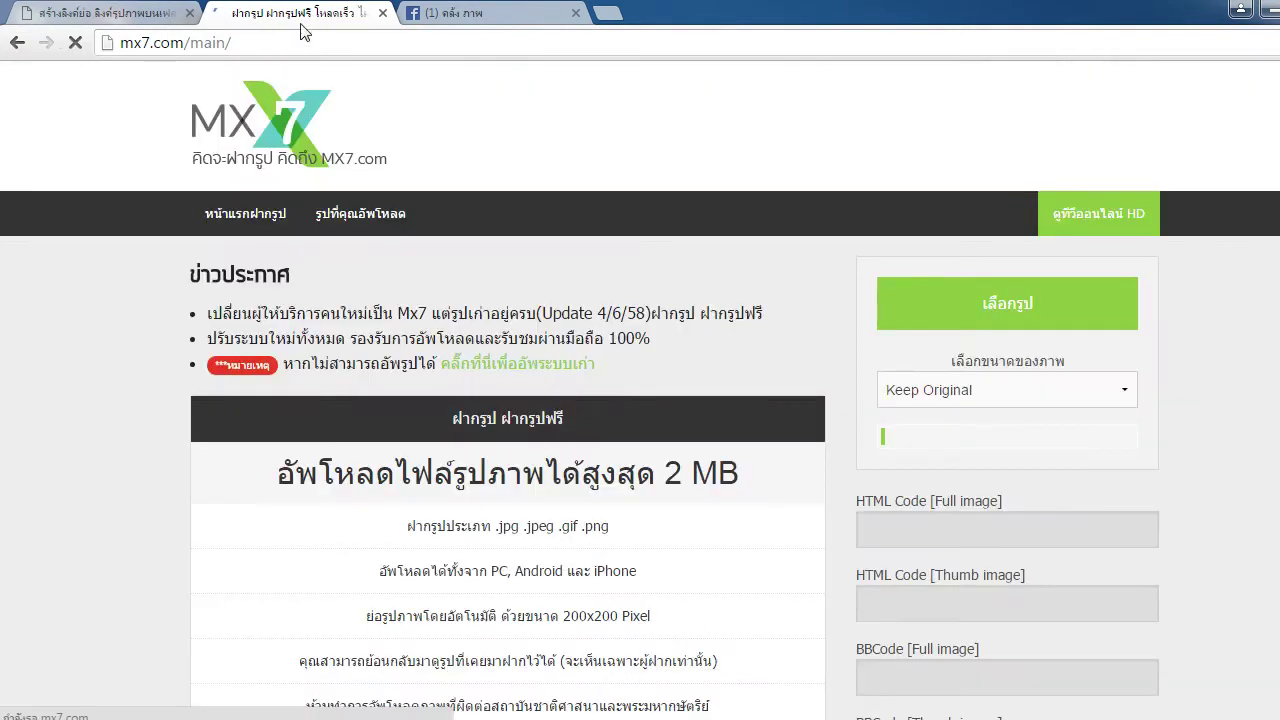
left_click_drag(294, 14, 600, 16)
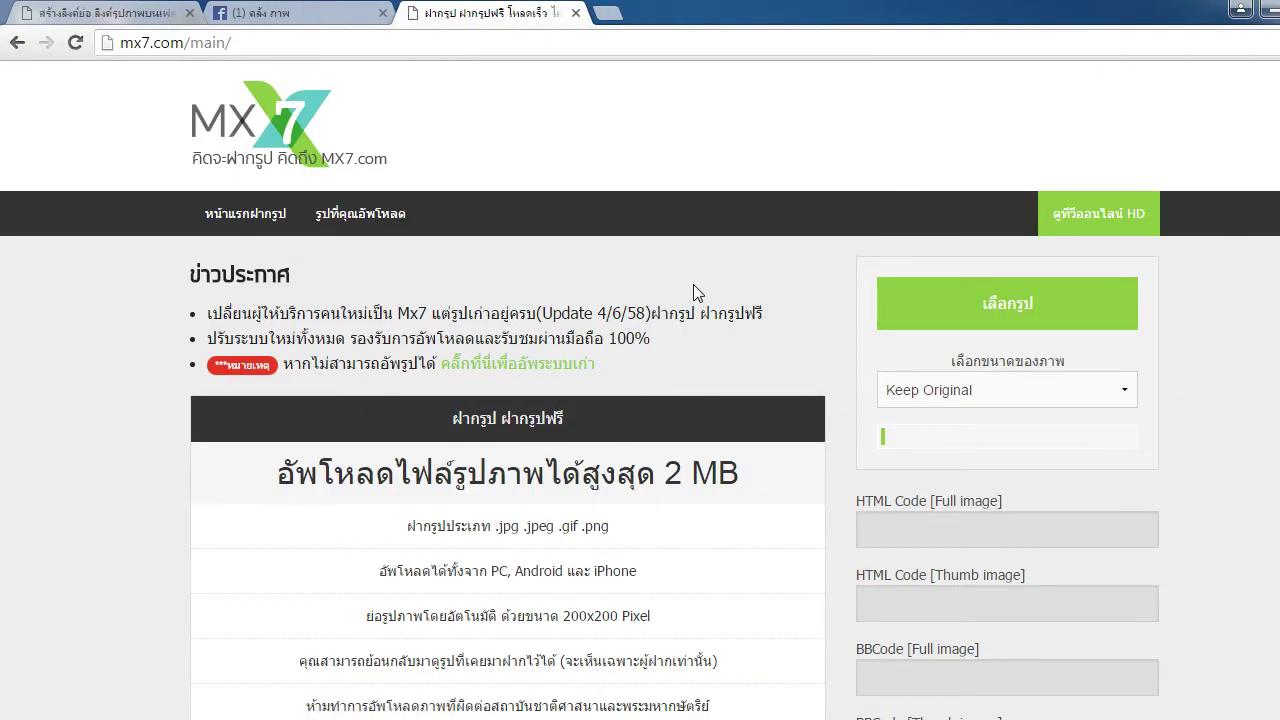
scroll(693, 284, "down", 4)
scroll(691, 291, "up", 4)
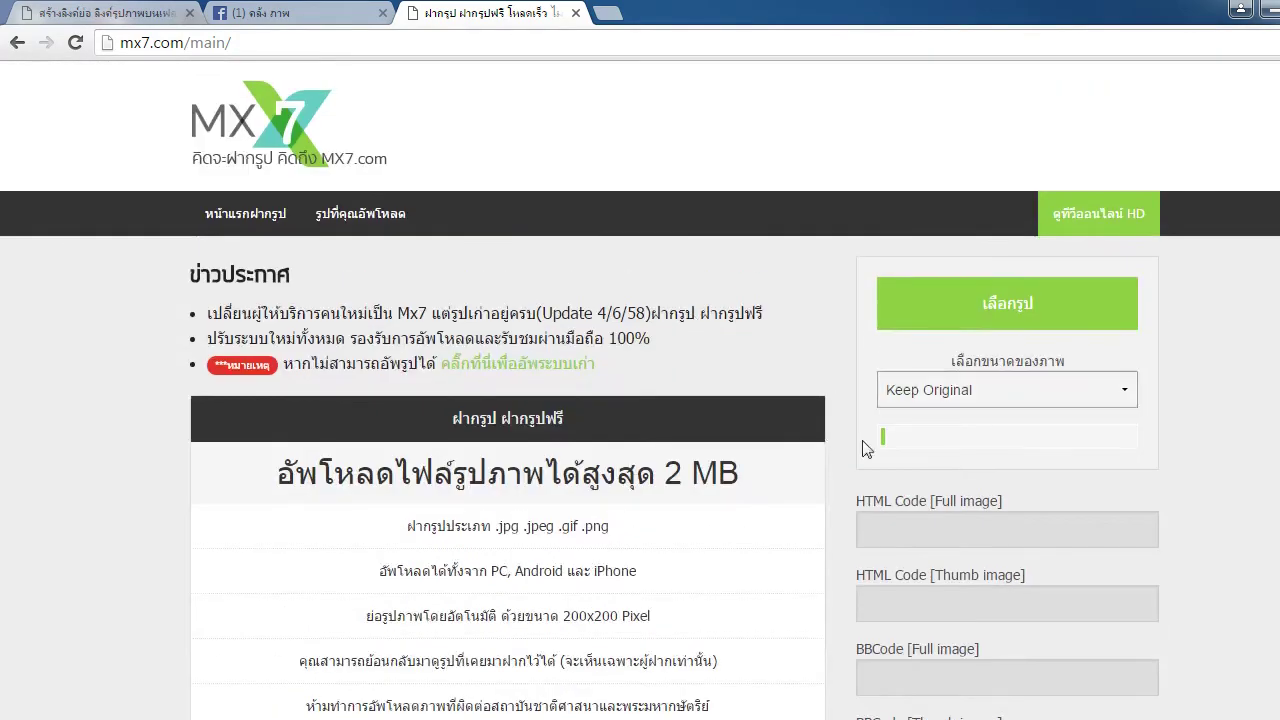
Upload smartpays-present.png to MX7 at the 1024x768px size
left_click(1073, 390)
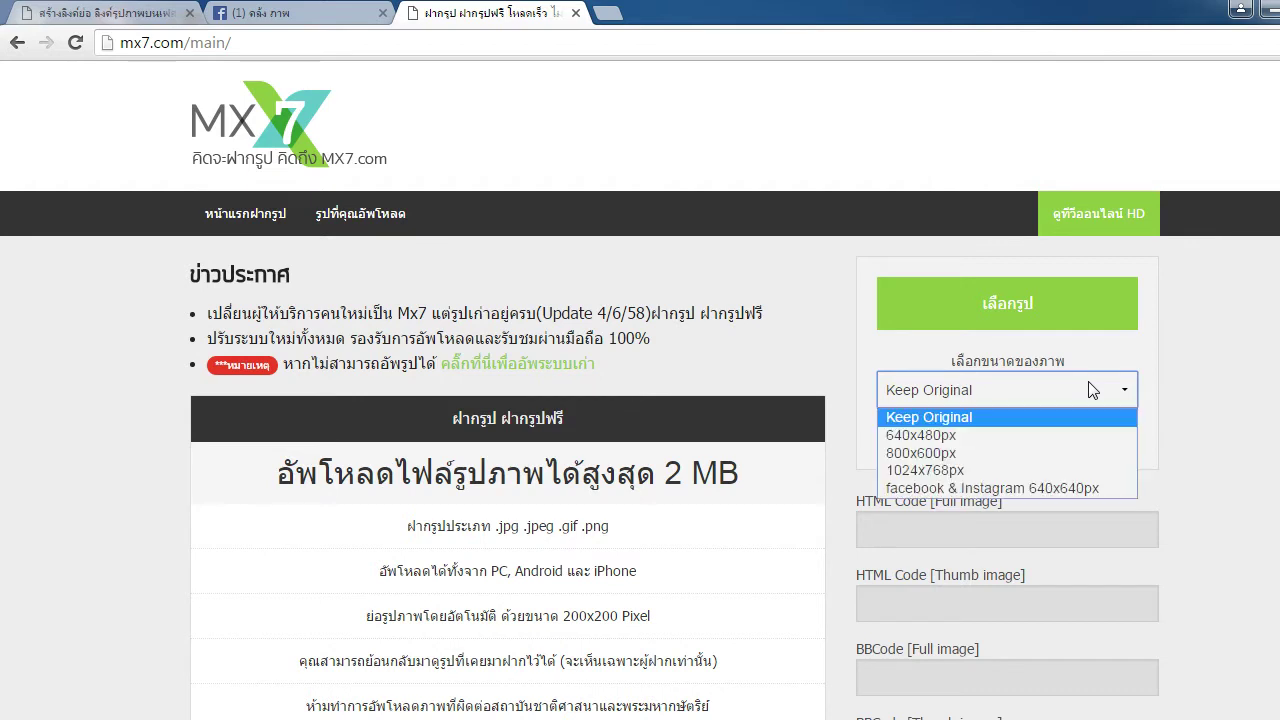
left_click(1007, 470)
left_click(1007, 303)
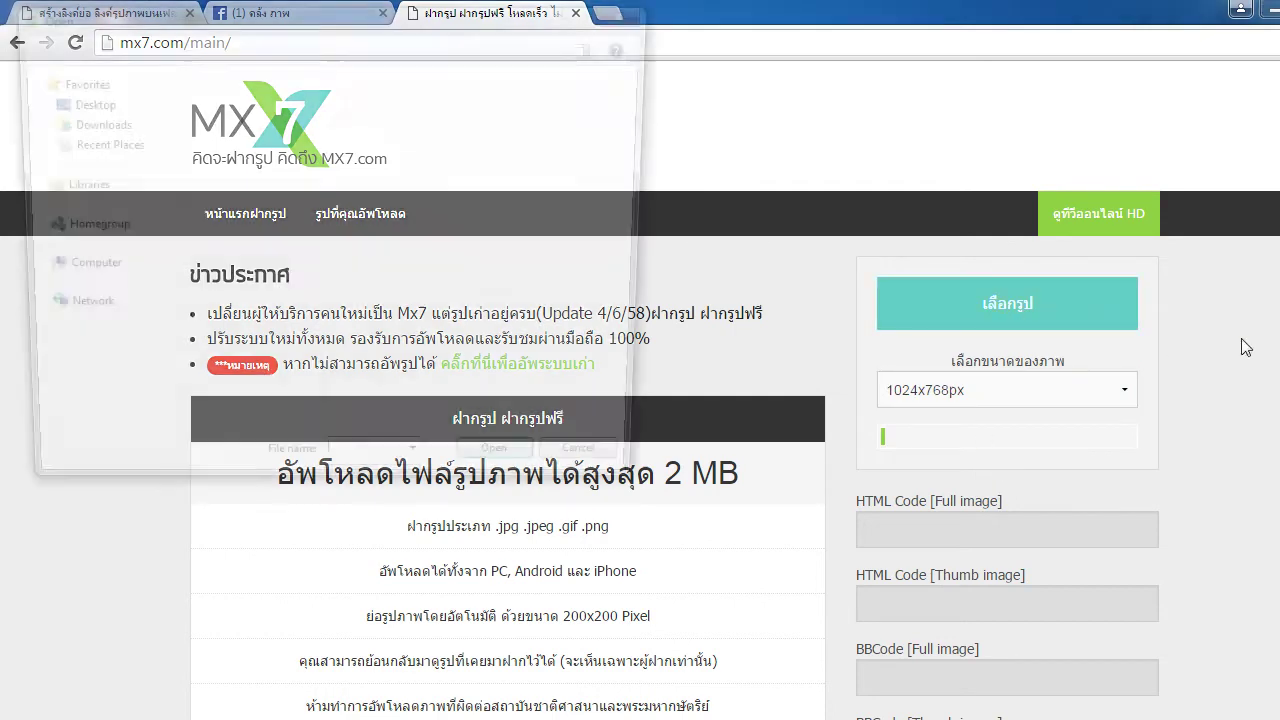
scroll(586, 323, "down", 10)
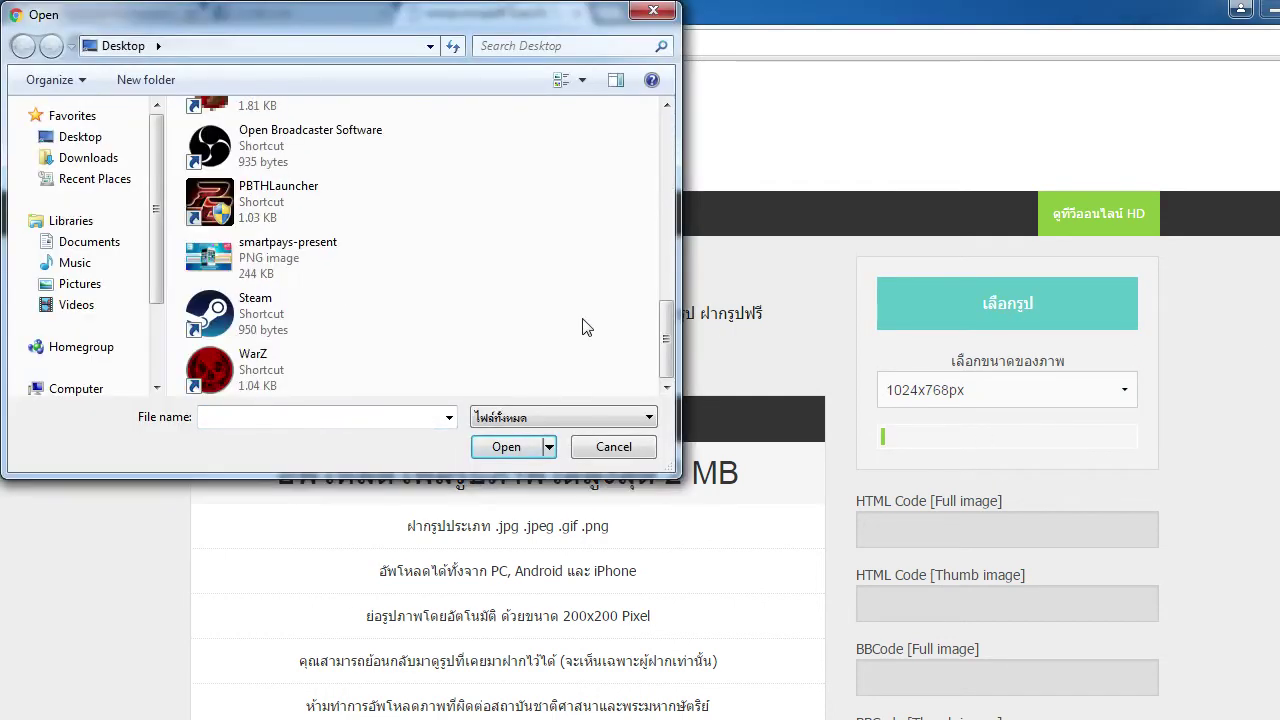
left_click(310, 262)
left_click(506, 447)
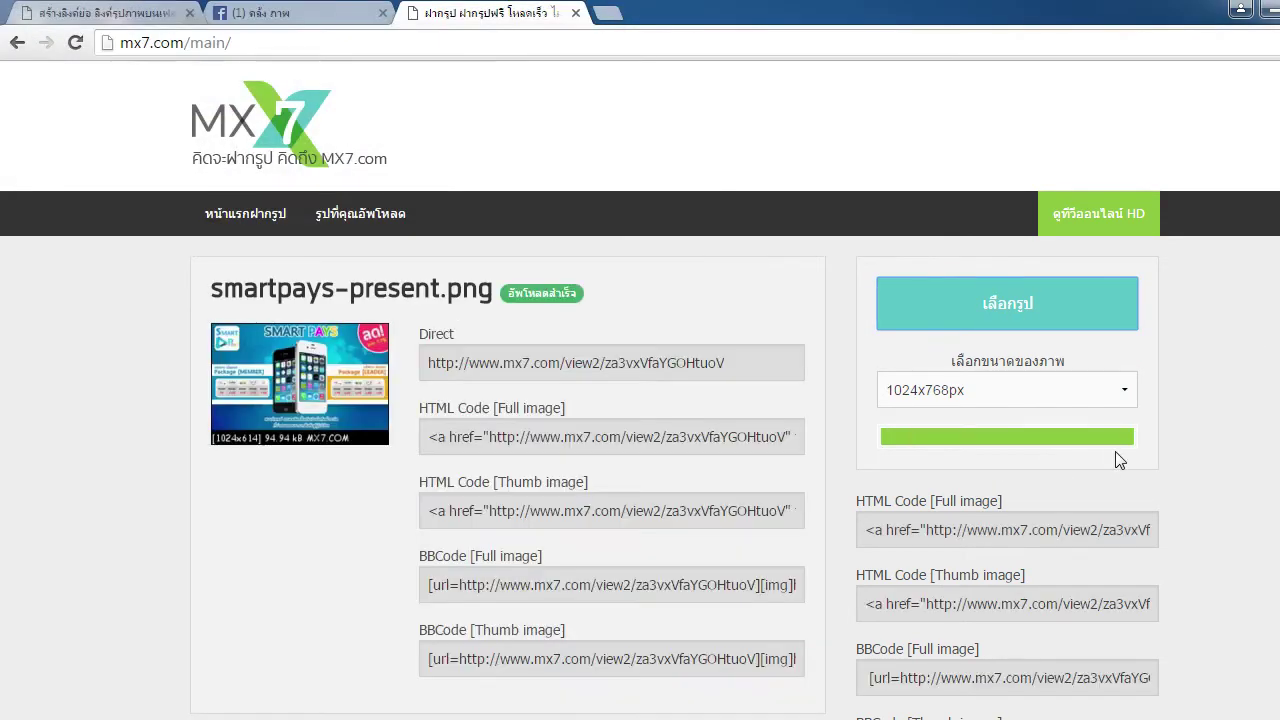
Select the uploaded image's HTML code and direct link, then return to the Facebook group feed
left_click(700, 437)
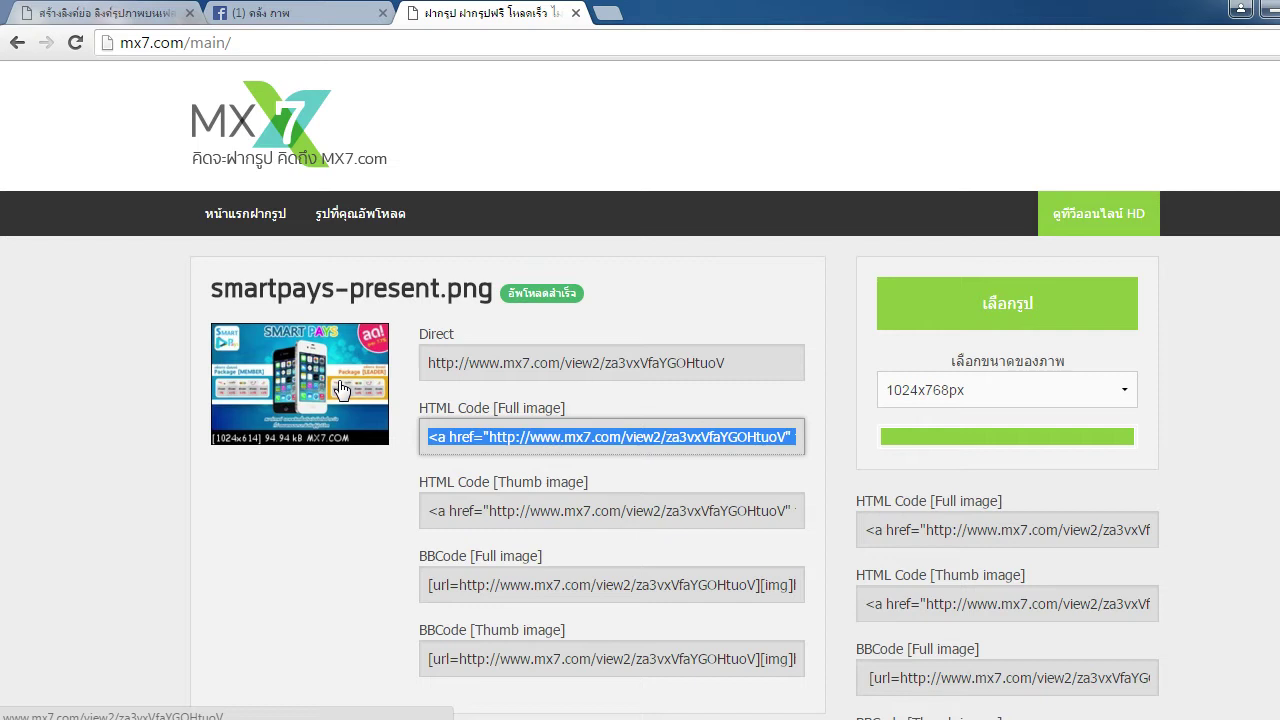
left_click(563, 355)
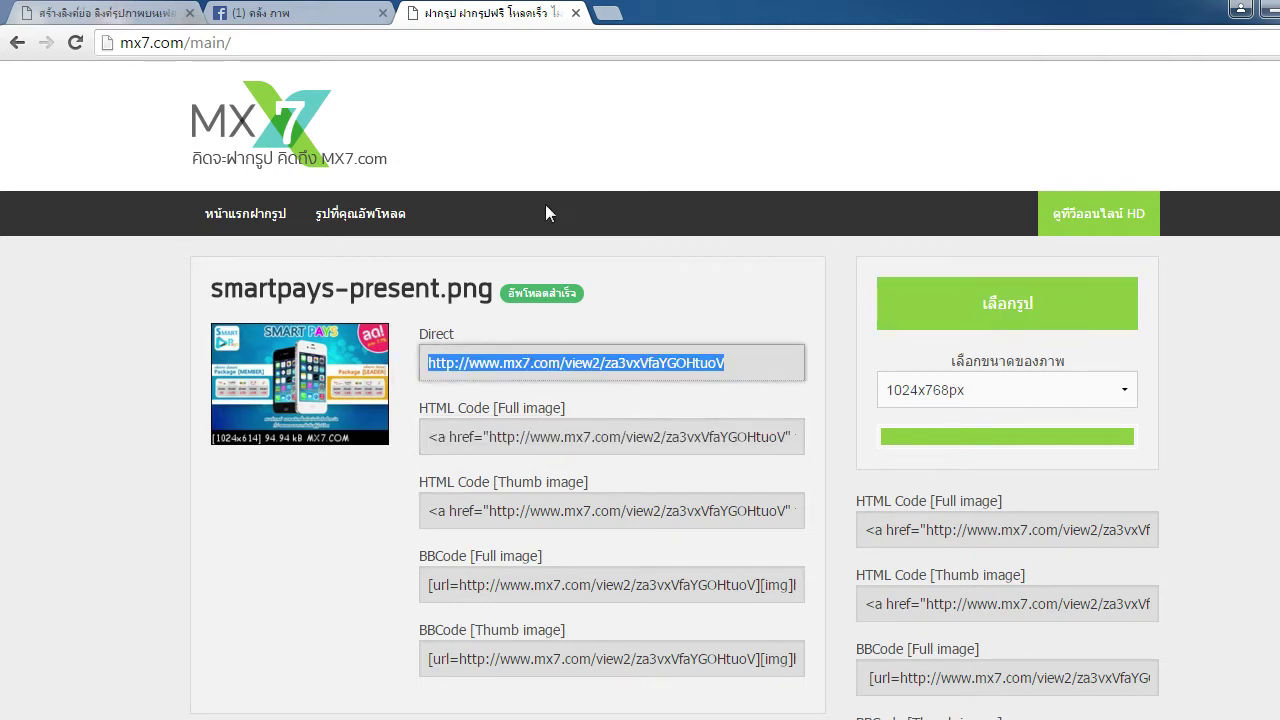
left_click(287, 13)
scroll(617, 366, "down", 5)
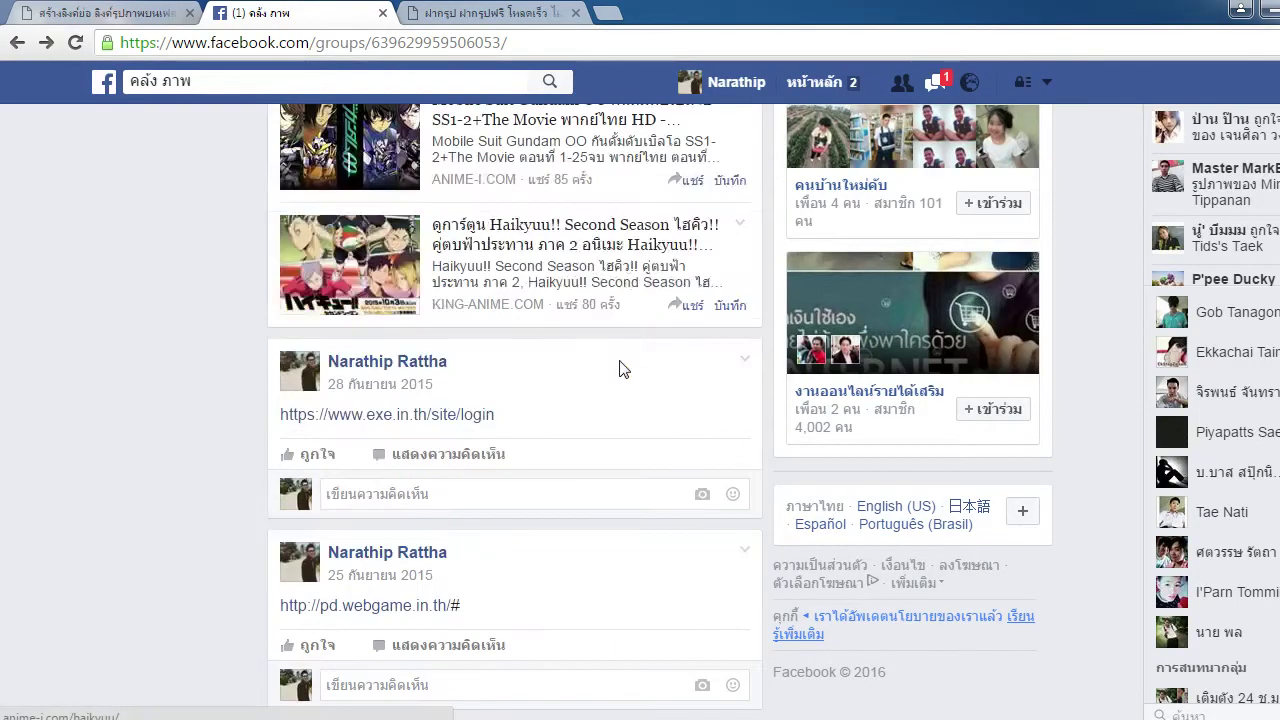
Scroll the Facebook group feed, then go back to the MX7 upload results tab
scroll(619, 369, "down", 10)
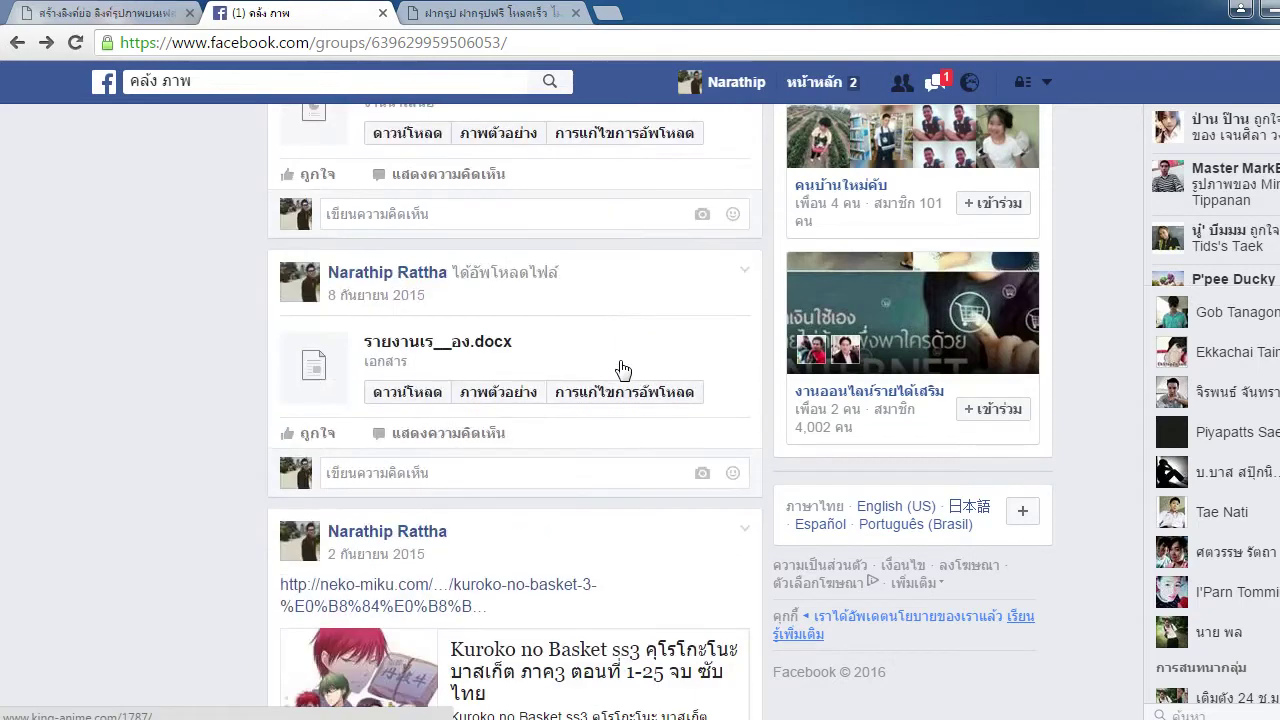
scroll(619, 369, "down", 4)
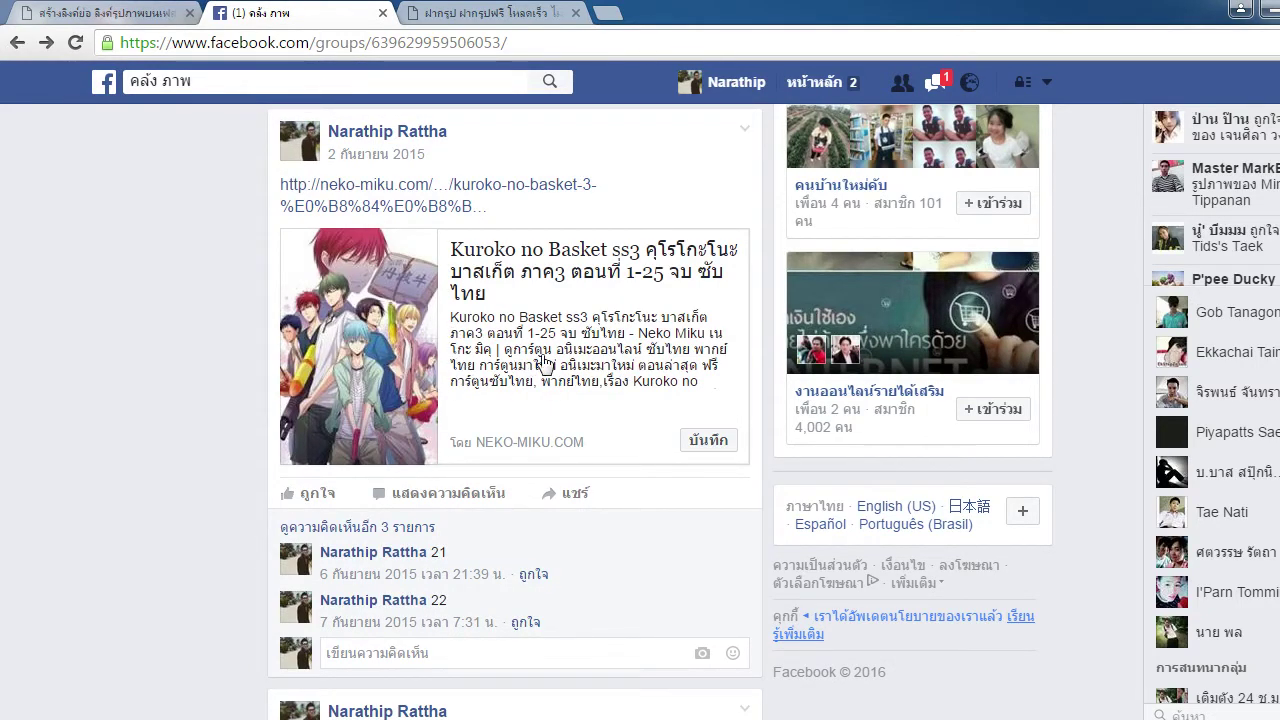
scroll(557, 429, "down", 10)
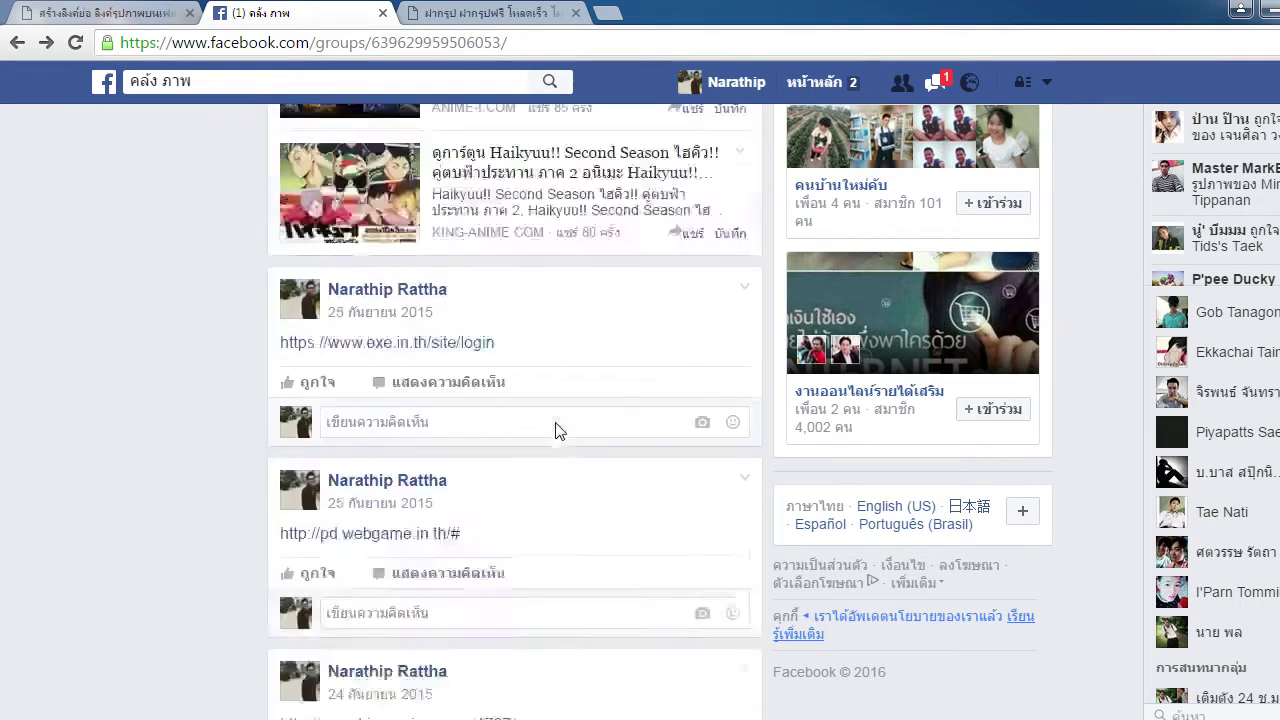
scroll(557, 429, "up", 5)
left_click(478, 12)
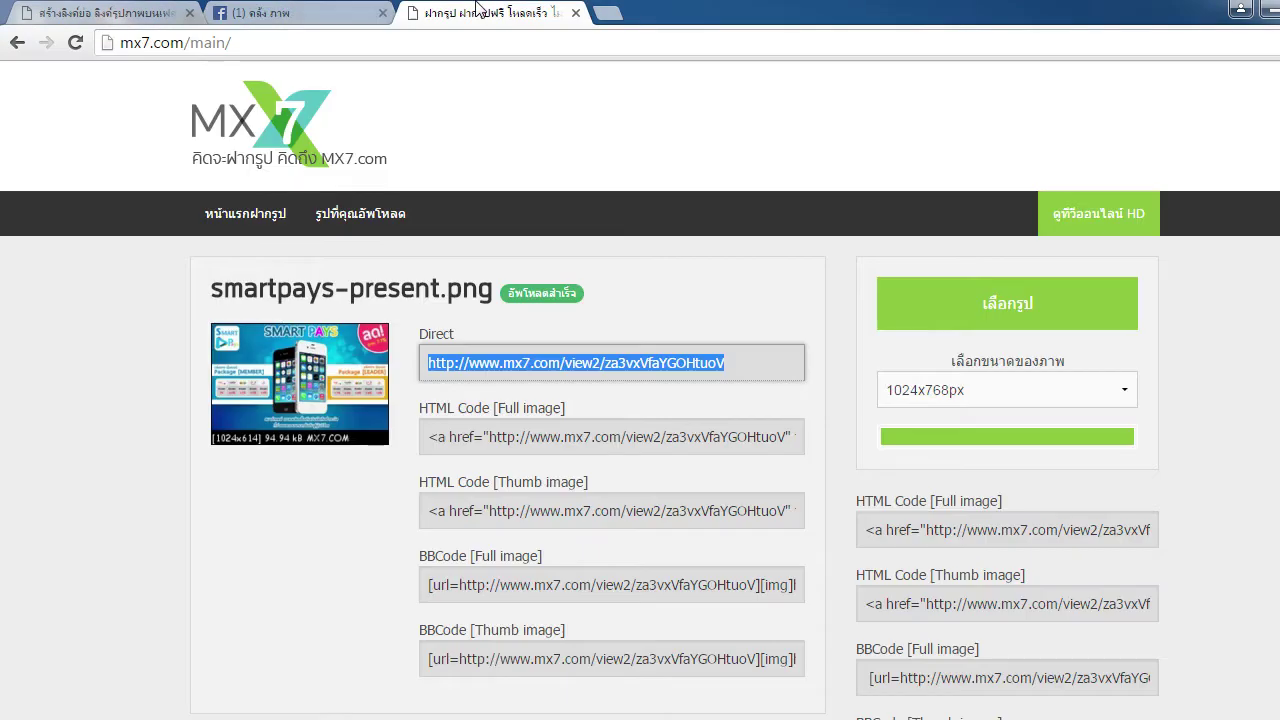
left_click(345, 12)
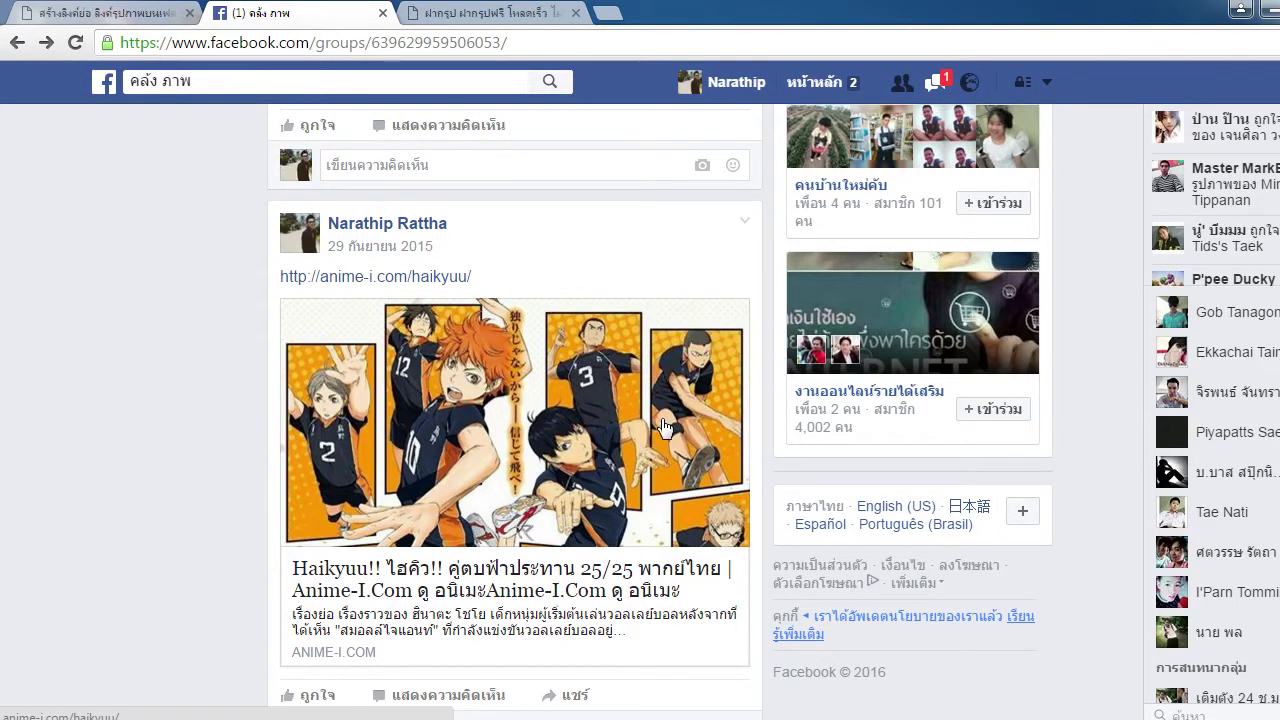
left_click(470, 10)
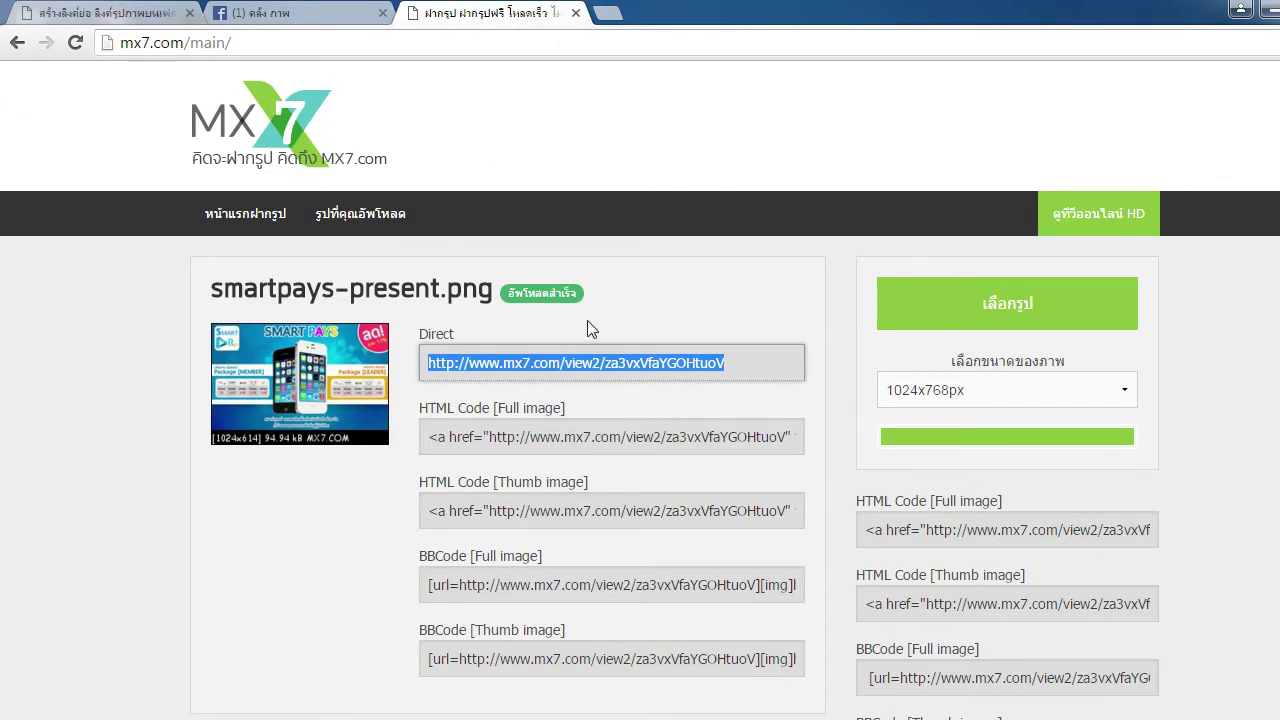
Select the thumbnail BBCode and HTML code, and open the uploaded image in a background tab
scroll(587, 320, "down", 2)
left_click(771, 470)
scroll(771, 480, "up", 1)
left_click(450, 337)
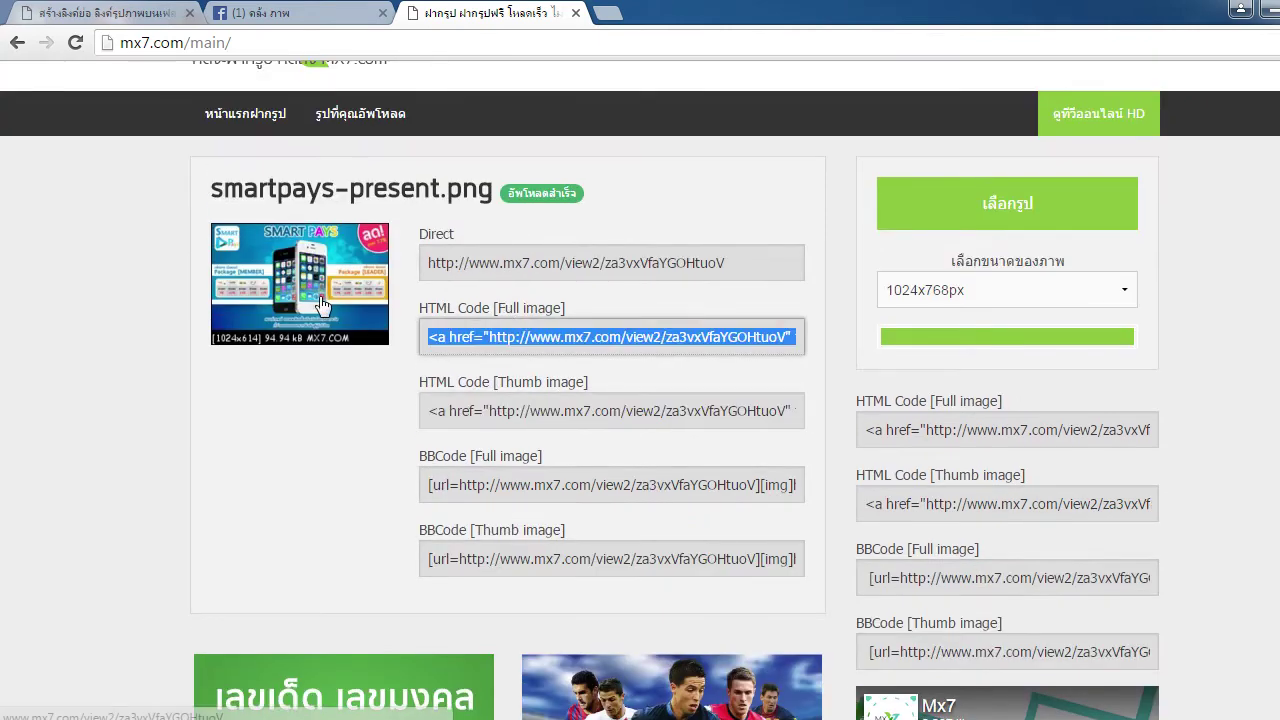
scroll(320, 305, "up", 1)
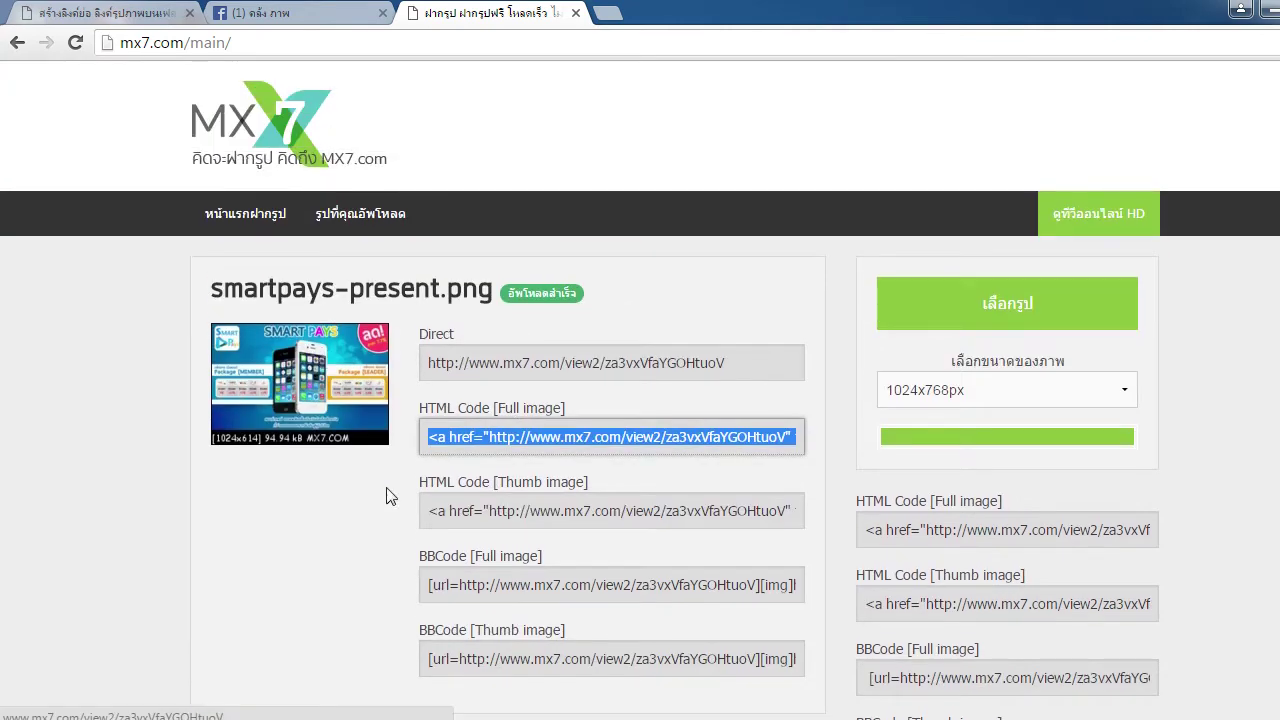
middle_click(303, 395)
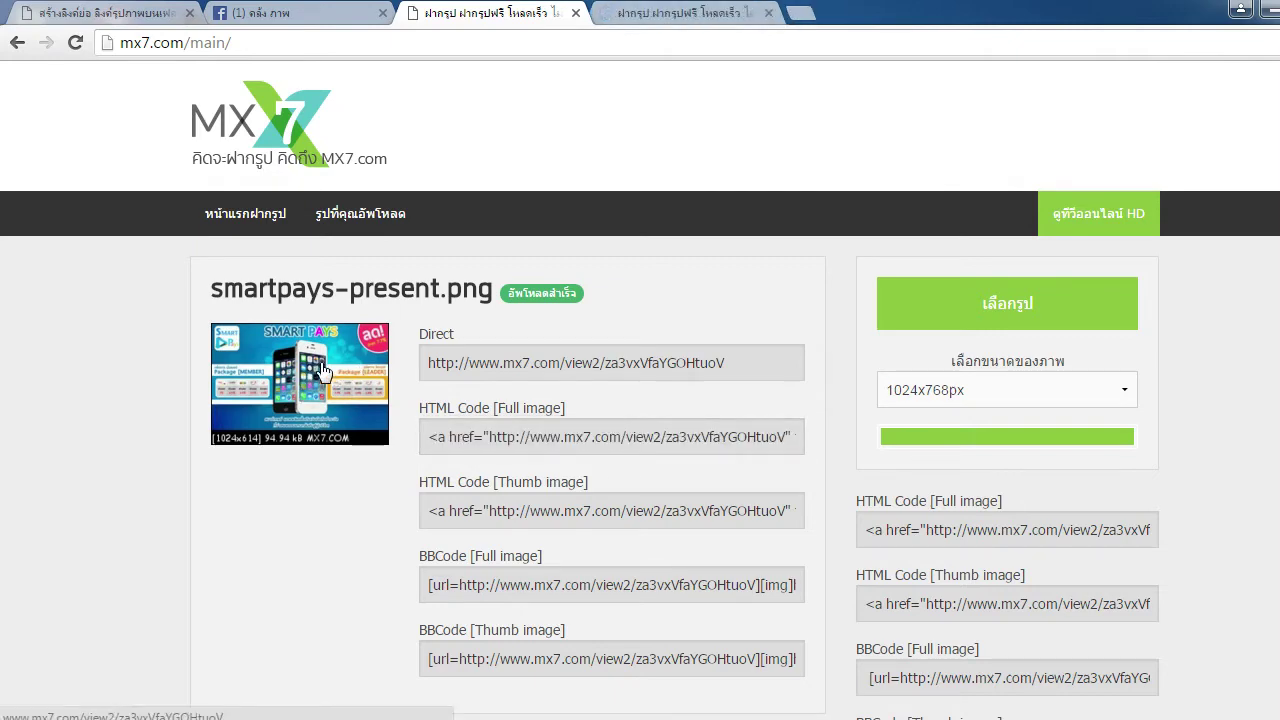
scroll(322, 371, "down", 3)
scroll(322, 371, "up", 3)
Copy the SmartPays banner's image address from its MX7 page, then return to the Alizia Link image URL field
right_click(321, 364)
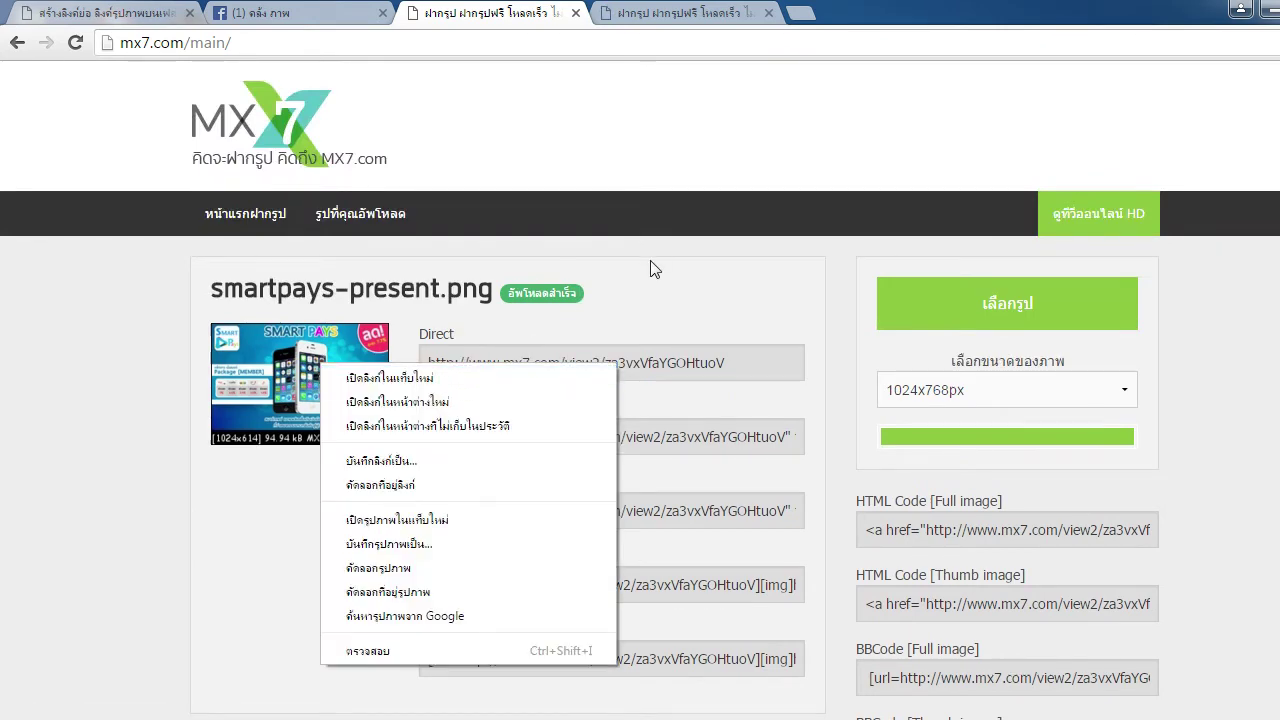
left_click(651, 13)
scroll(1055, 233, "down", 5)
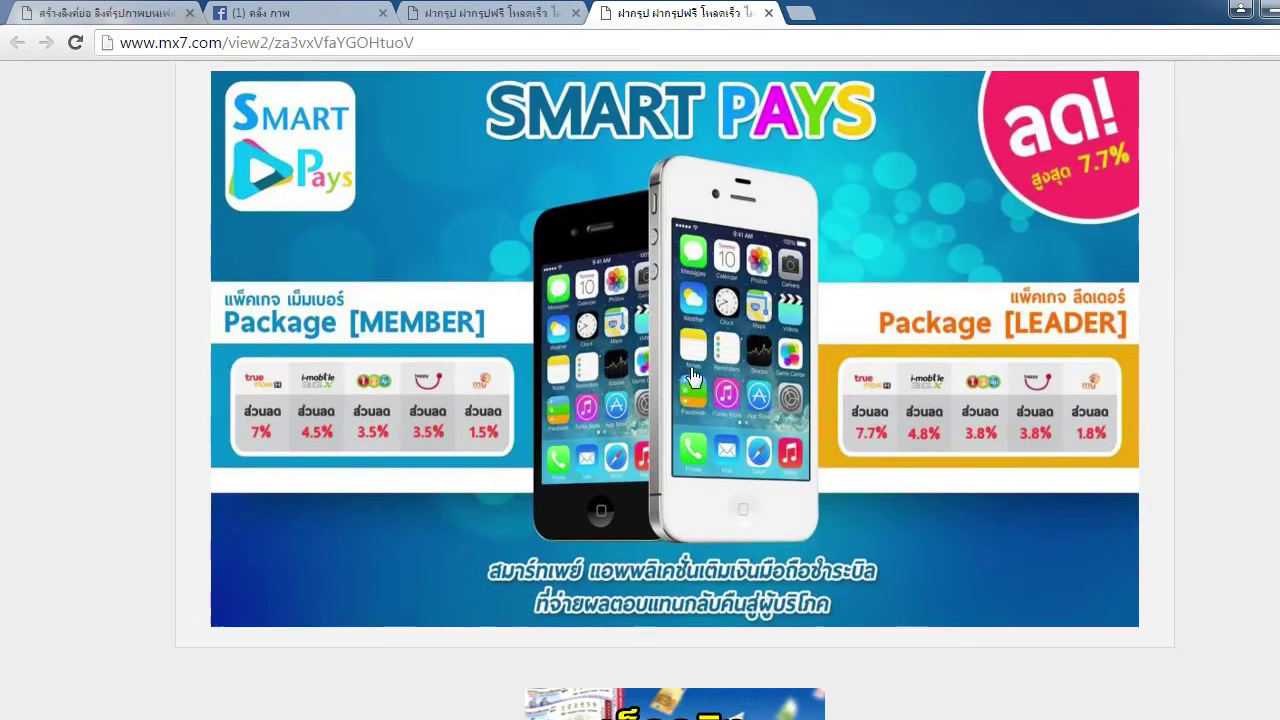
scroll(723, 305, "up", 1)
scroll(723, 305, "down", 1)
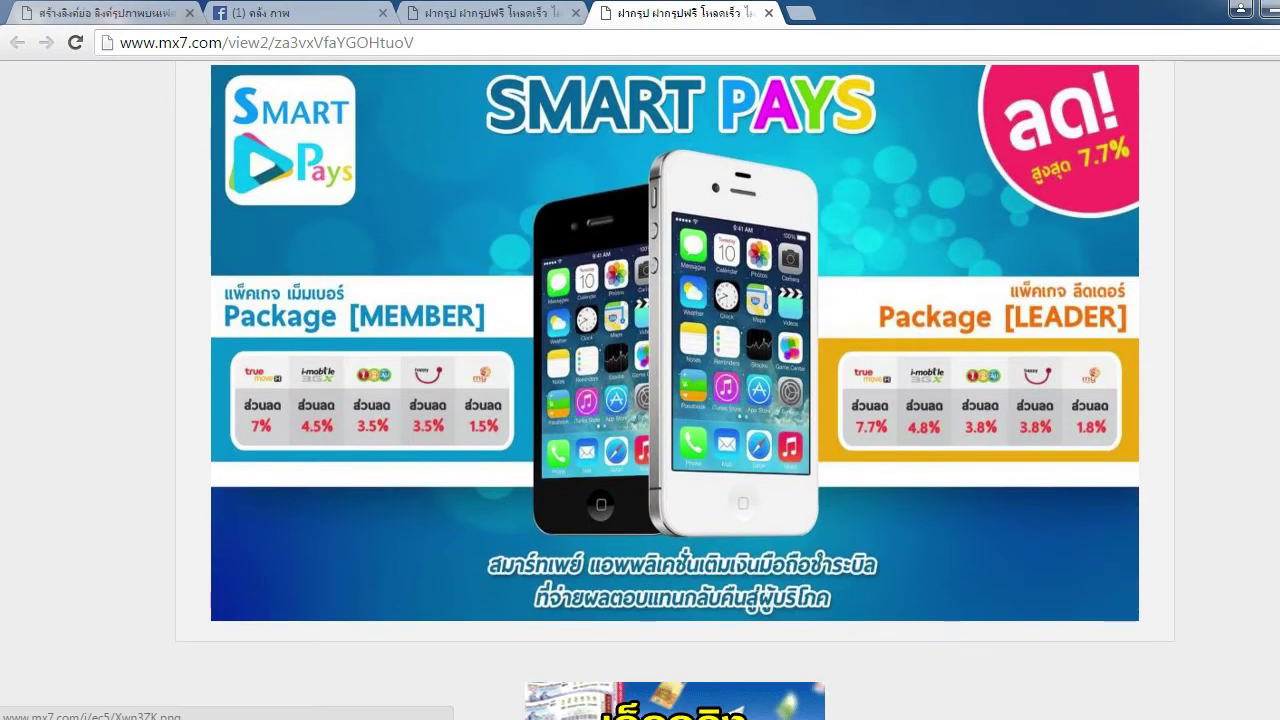
scroll(925, 340, "up", 1)
right_click(578, 338)
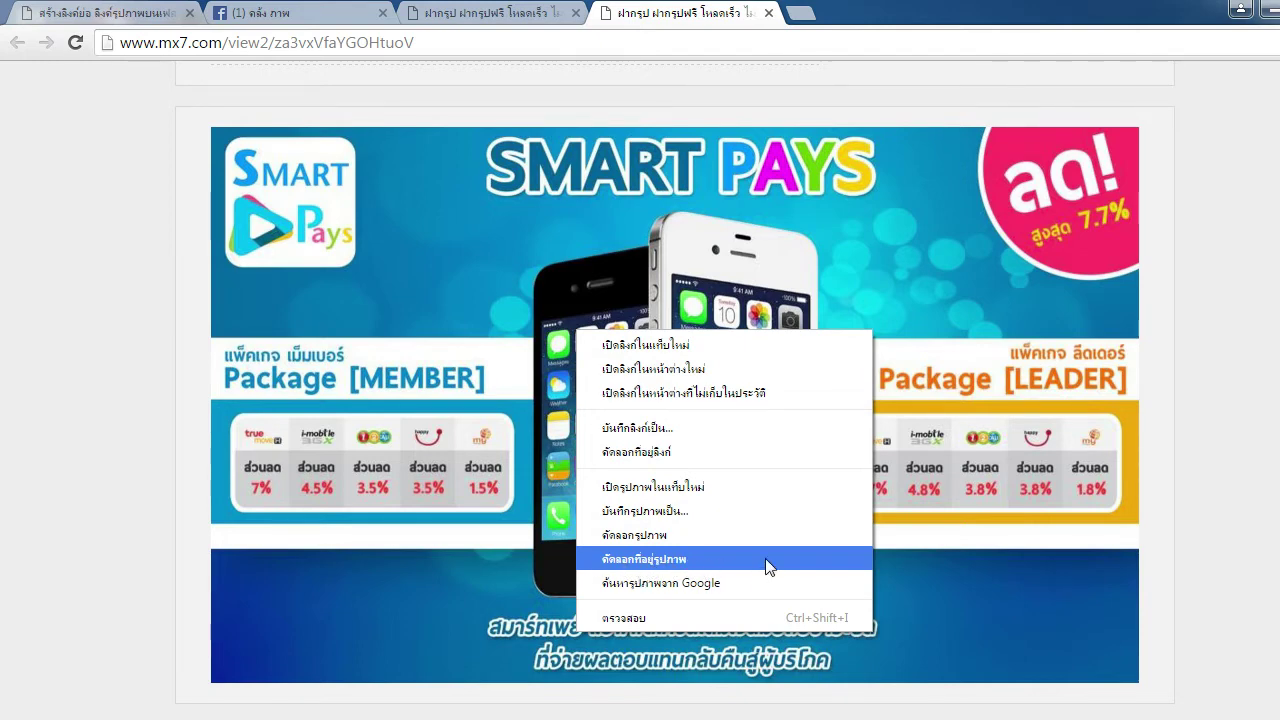
left_click(765, 558)
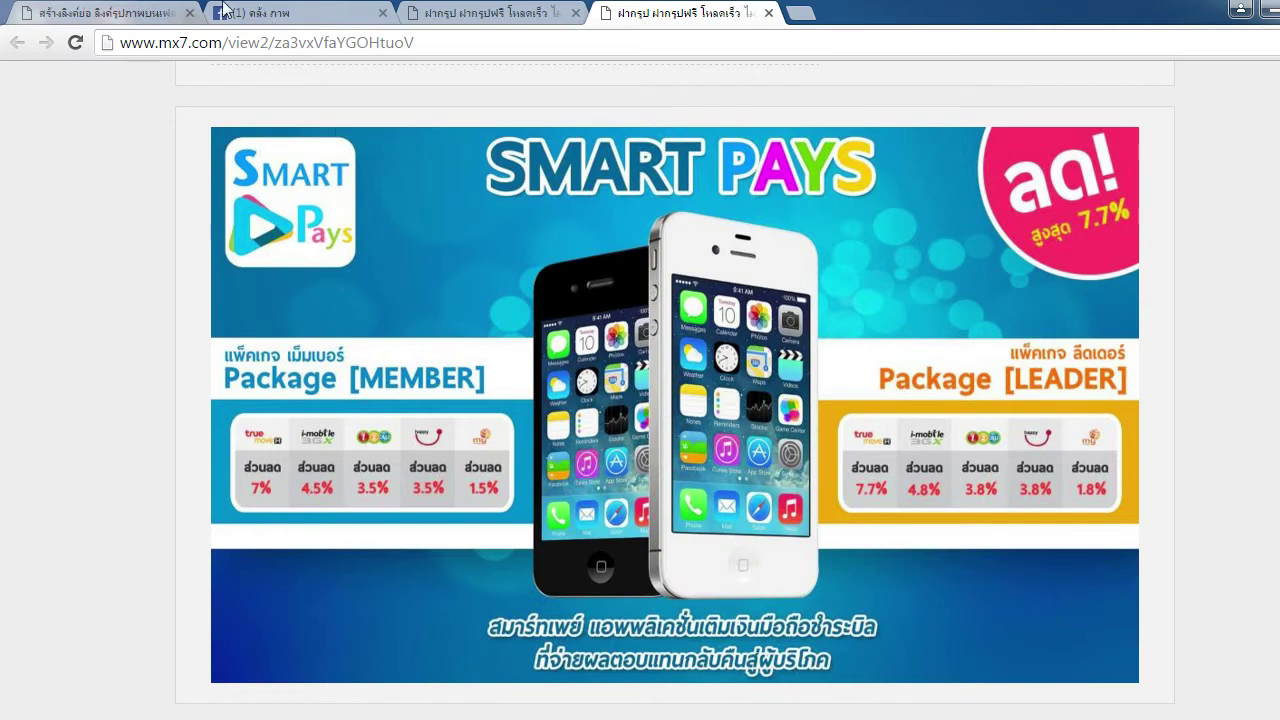
left_click(128, 8)
right_click(460, 264)
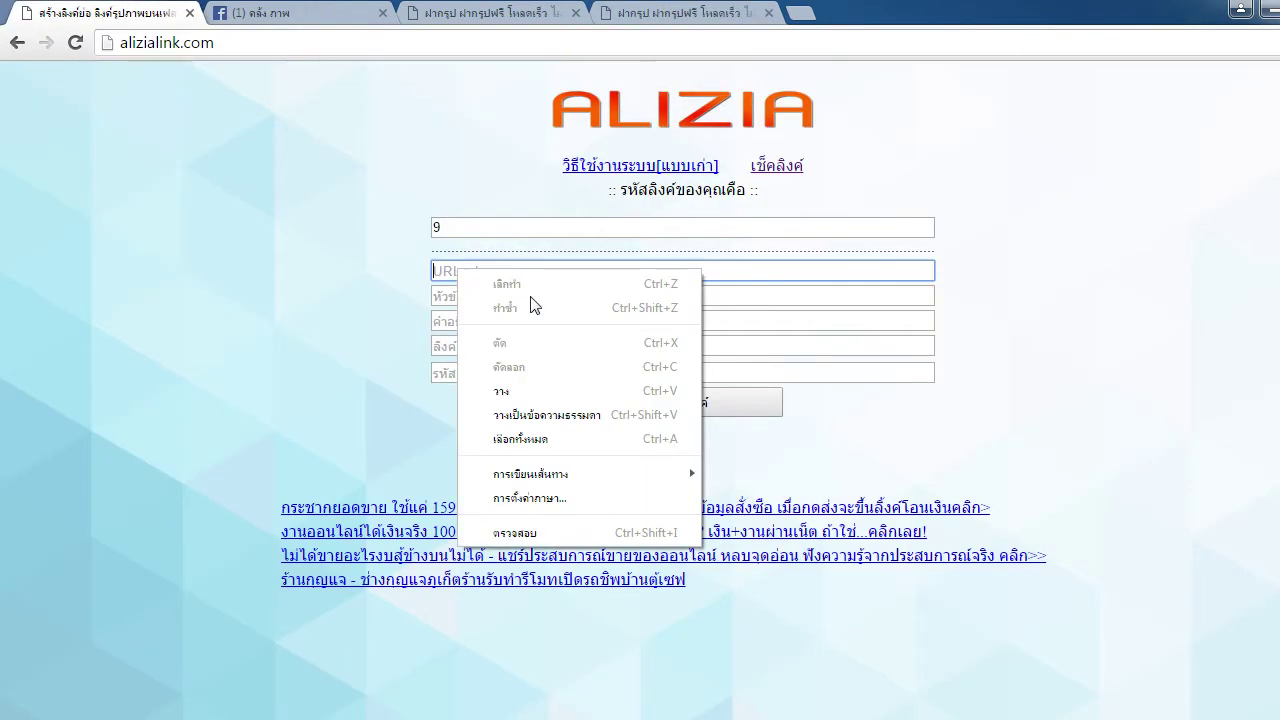
Paste the MX7 image address into the image URL field
left_click(530, 382)
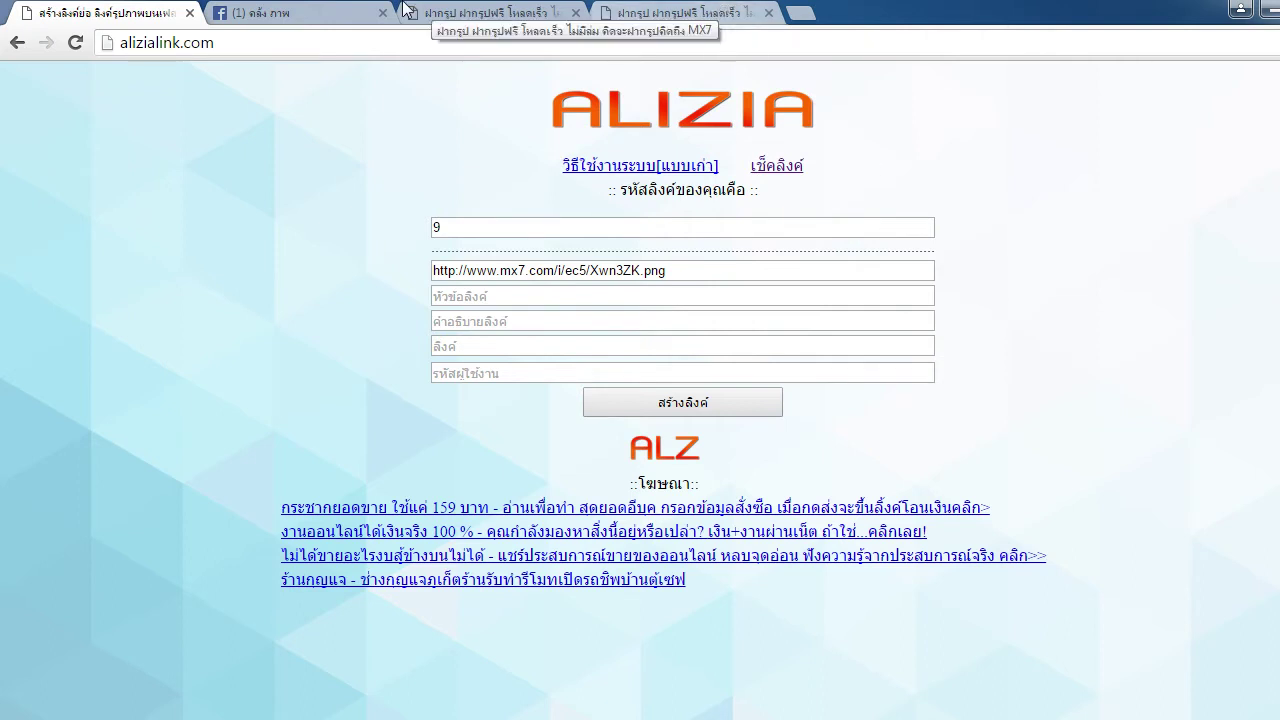
left_click(540, 297)
left_click(547, 322)
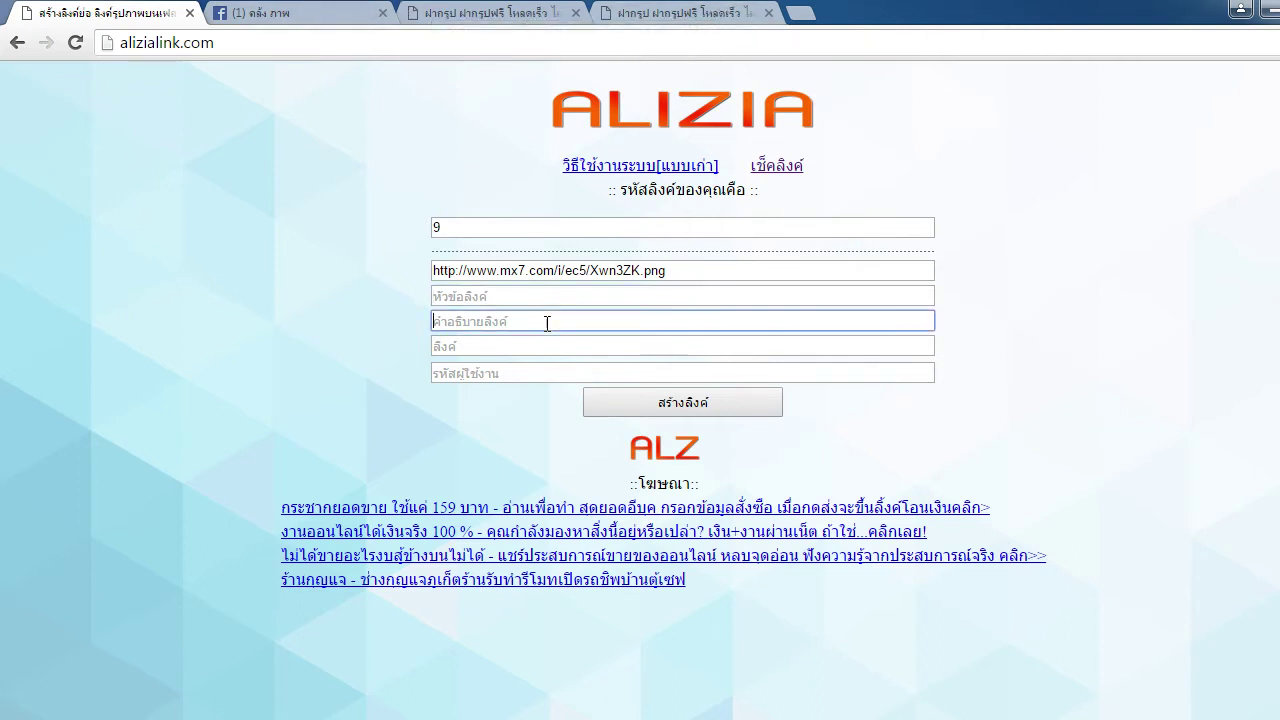
left_click(560, 296)
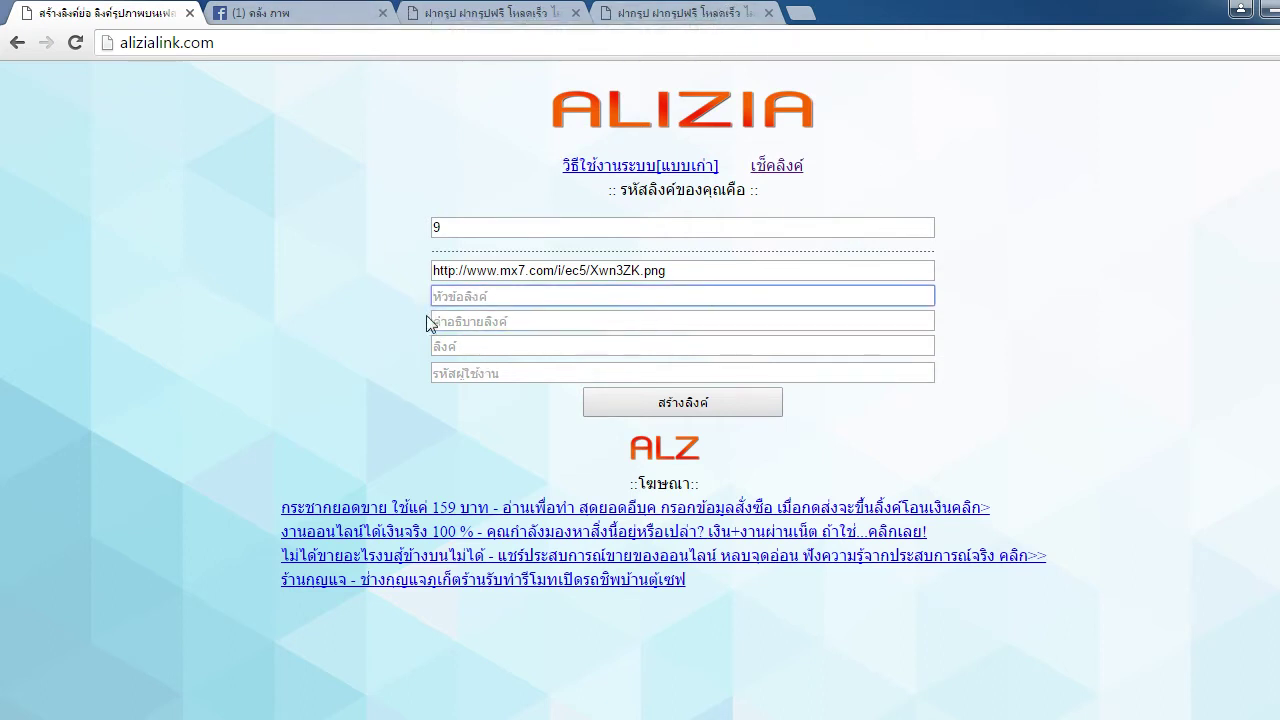
left_click(426, 322)
left_click(634, 294)
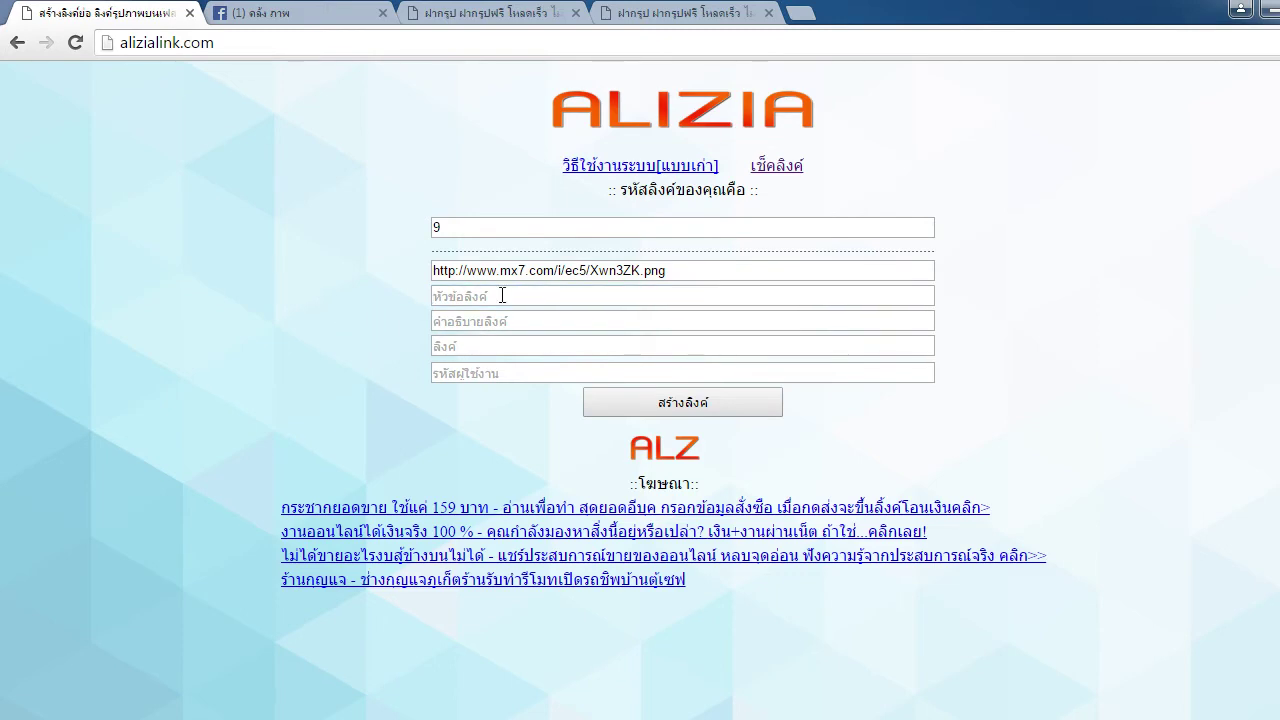
left_click(521, 295)
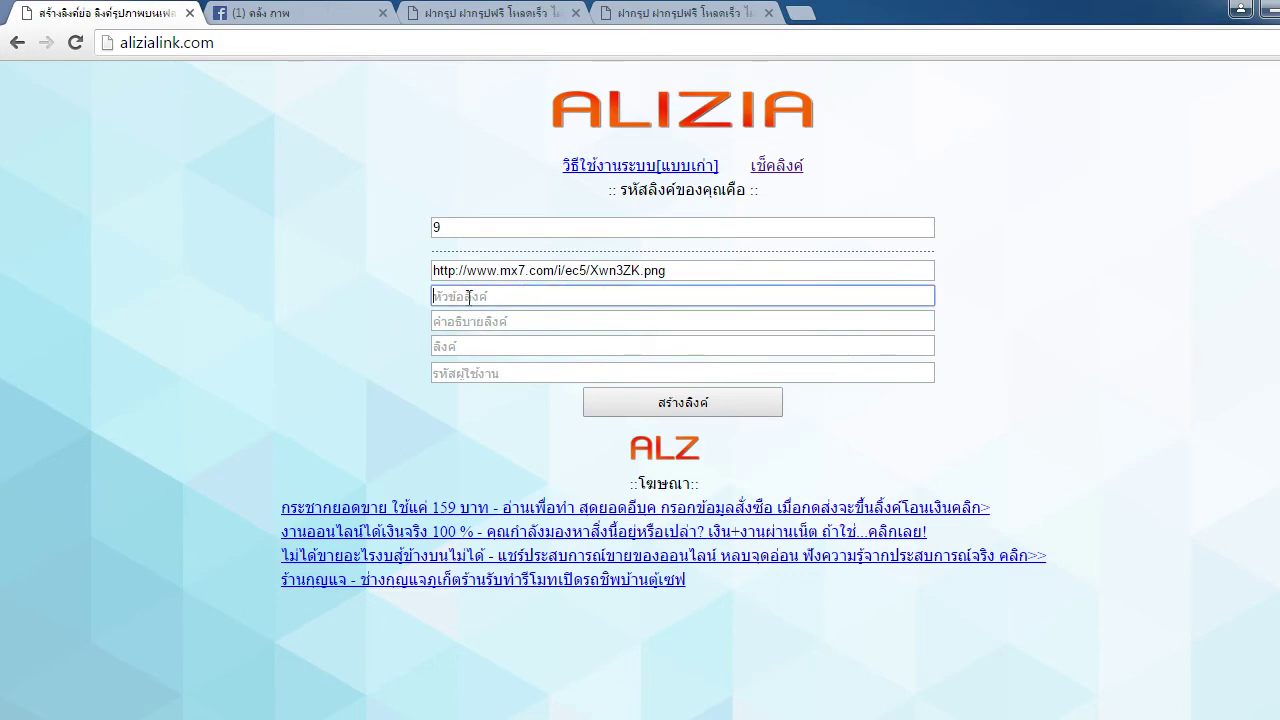
Close the MX7 upload and image tabs, glance at the Facebook group feed, then return to the form
left_click(500, 12)
key("ctrl+w")
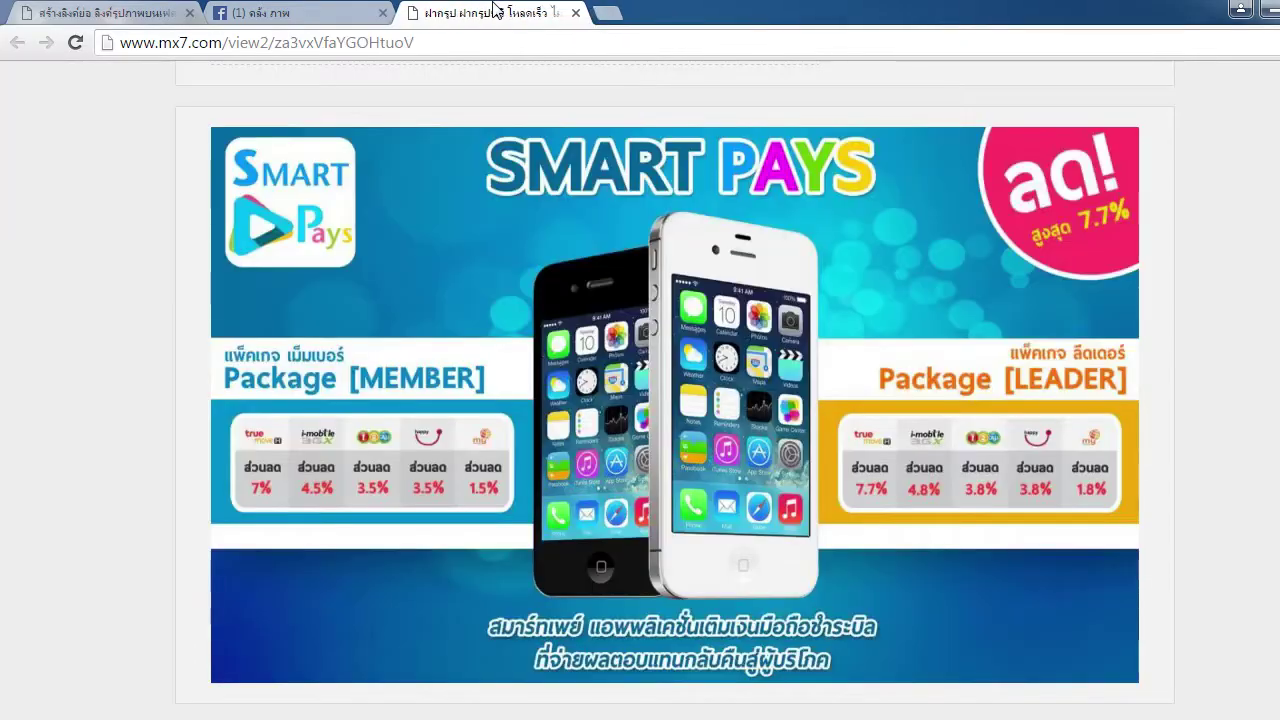
key("ctrl+w")
left_click(140, 12)
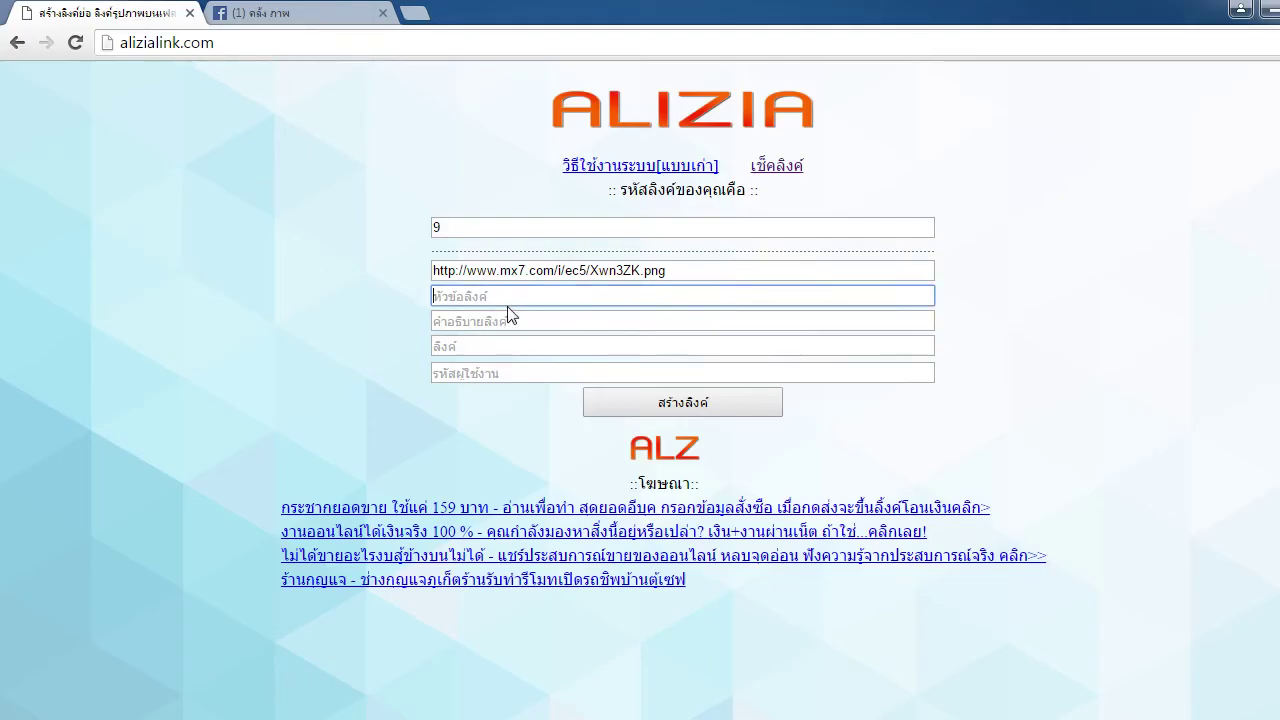
left_click(295, 16)
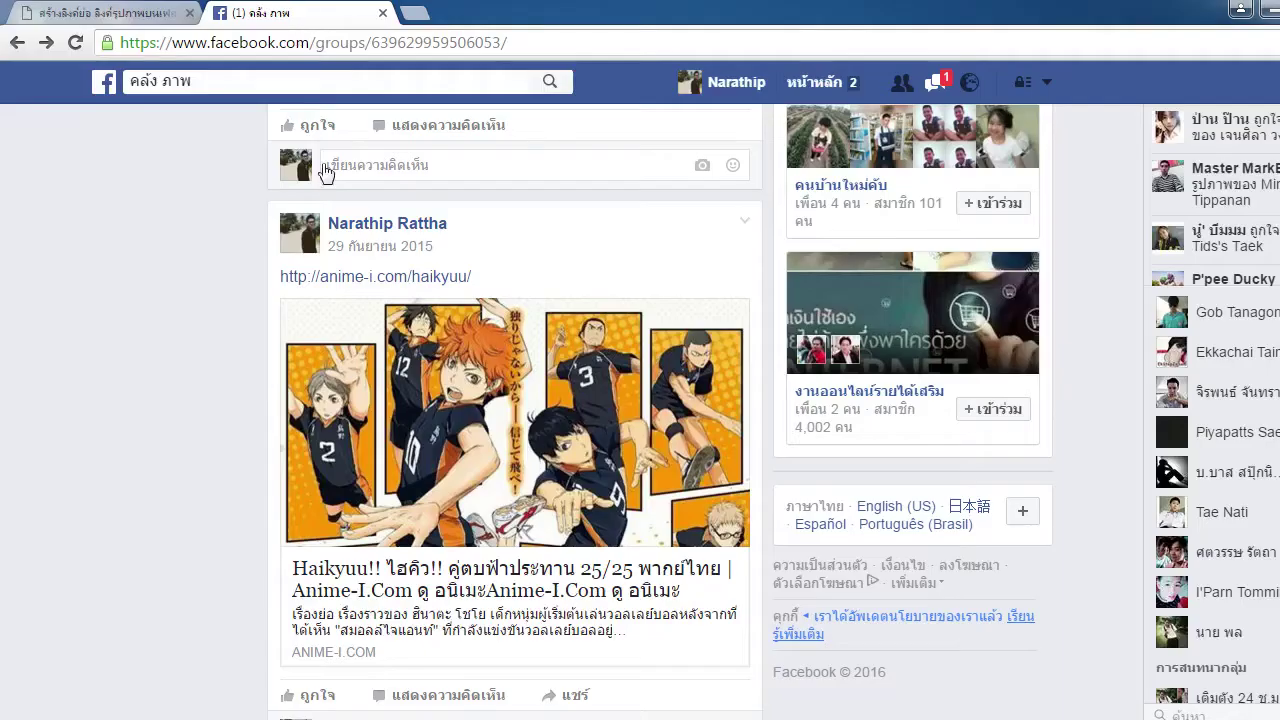
scroll(143, 354, "down", 1)
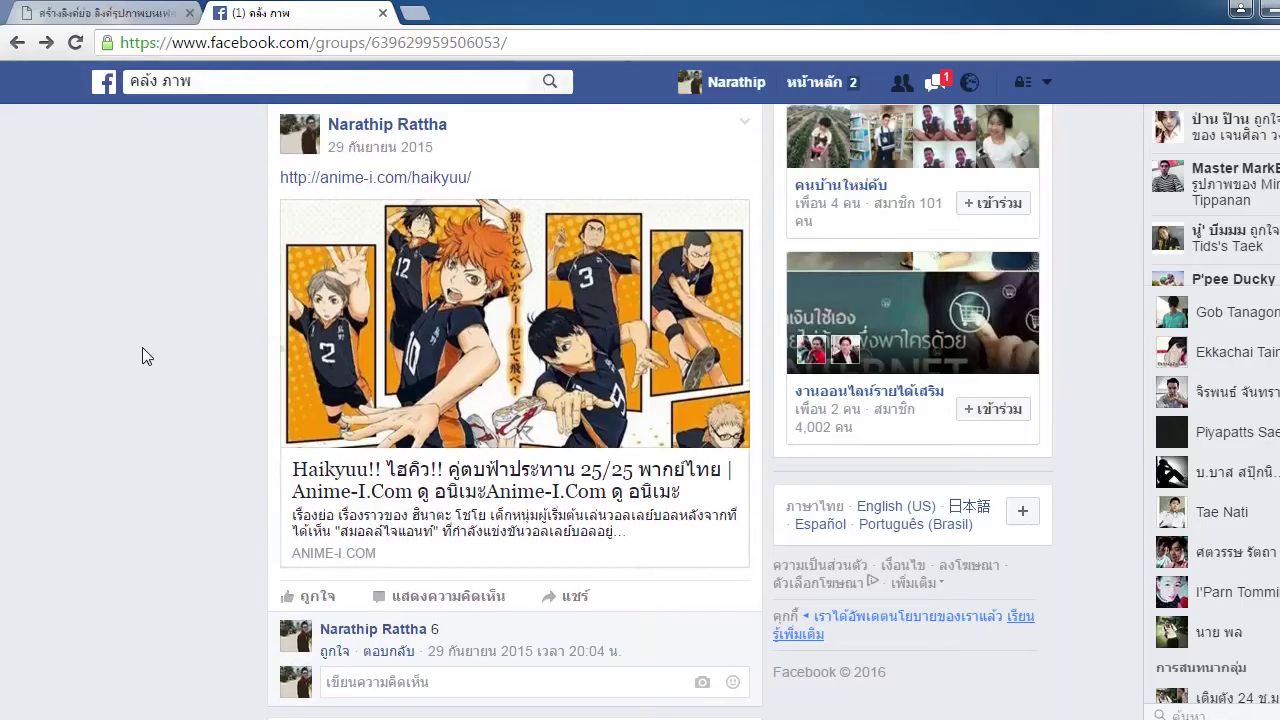
double_click(266, 466)
left_click(341, 508)
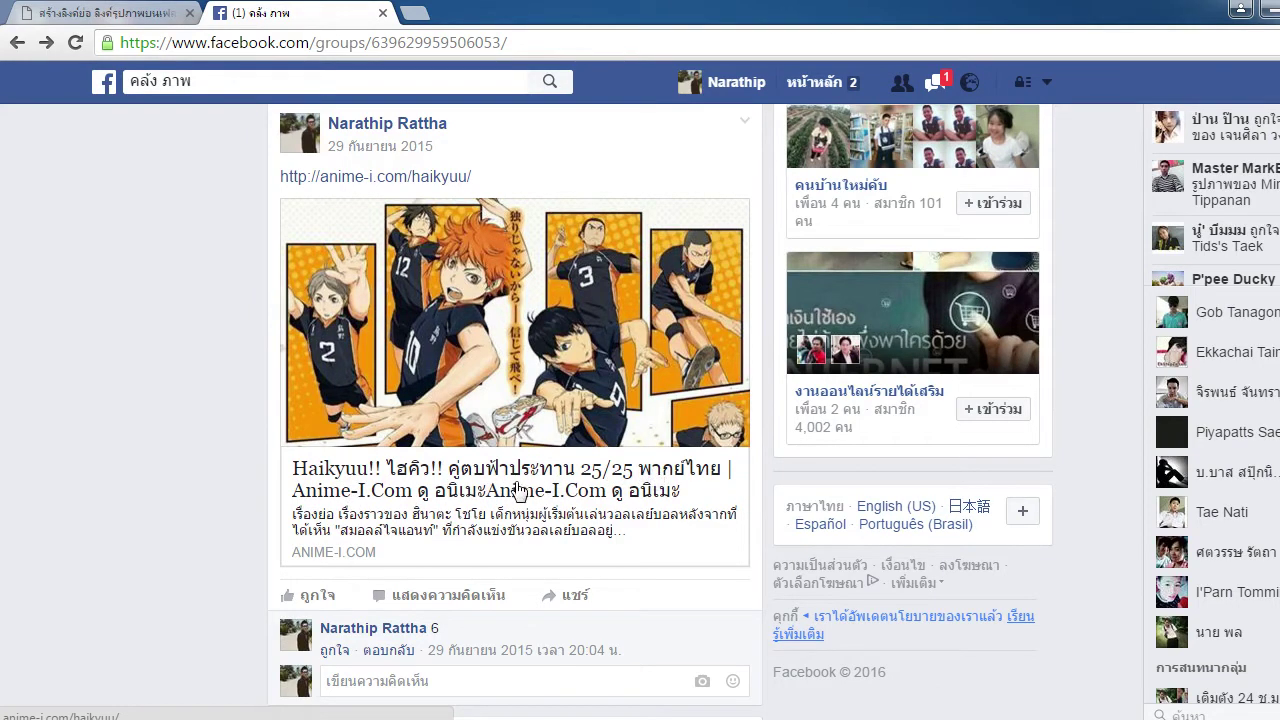
key("ctrl+Tab")
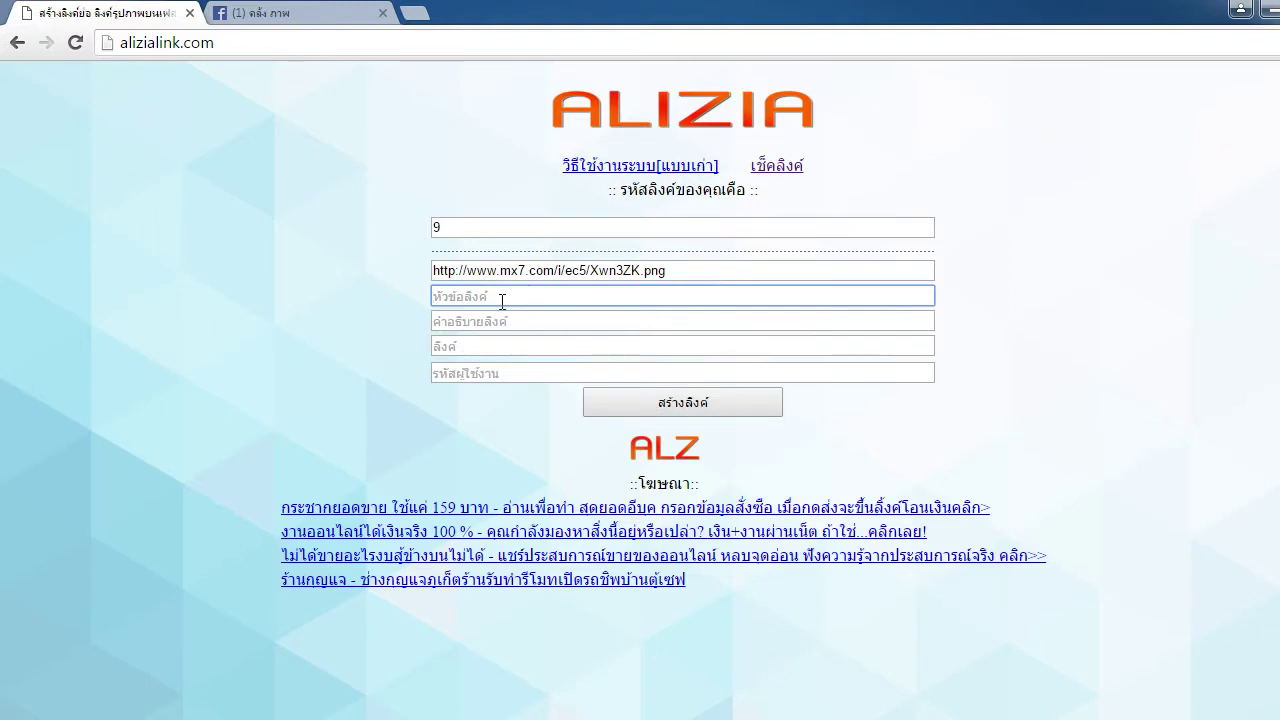
Enter the link title 'SmartPays App ทำเงินอัจฉริยะกับโอกาสทำเงิน จากมือของคุณเอง!'
type("ข")
key("BackSpace")
key("BackSpace")
key("BackSpace")
key("BackSpace")
key("BackSpace")
key("BackSpace")
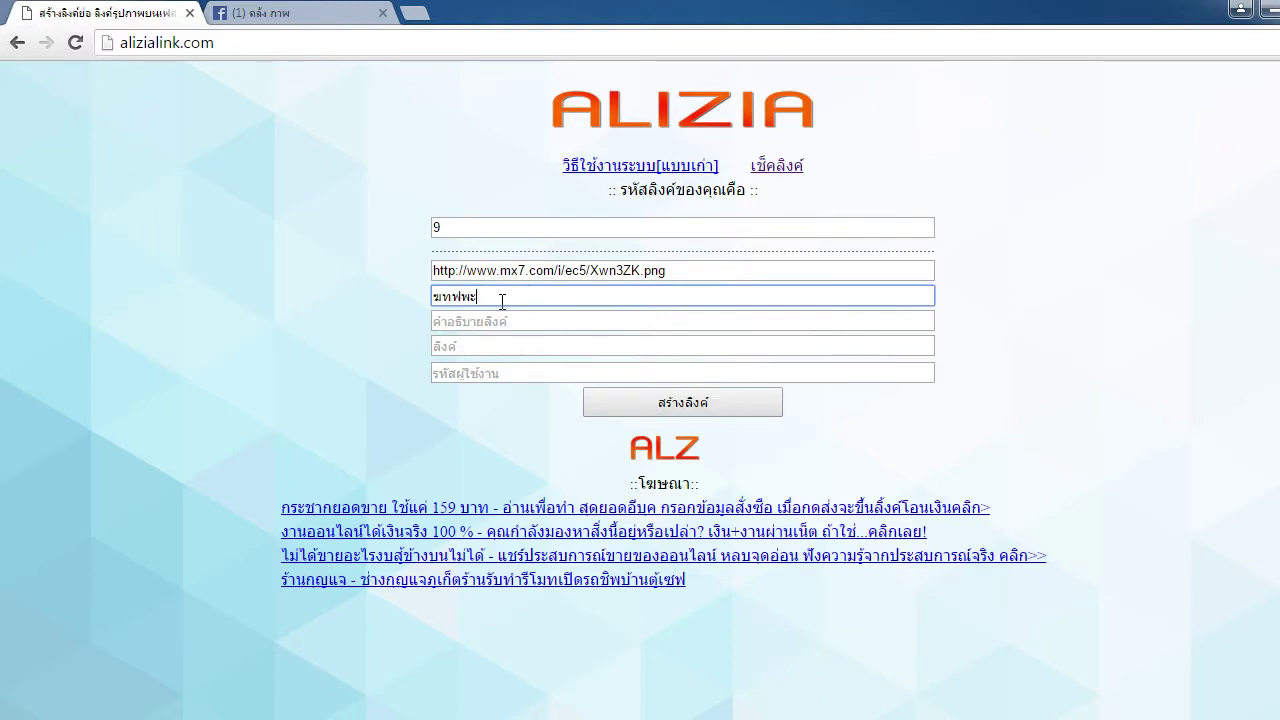
type("Smart")
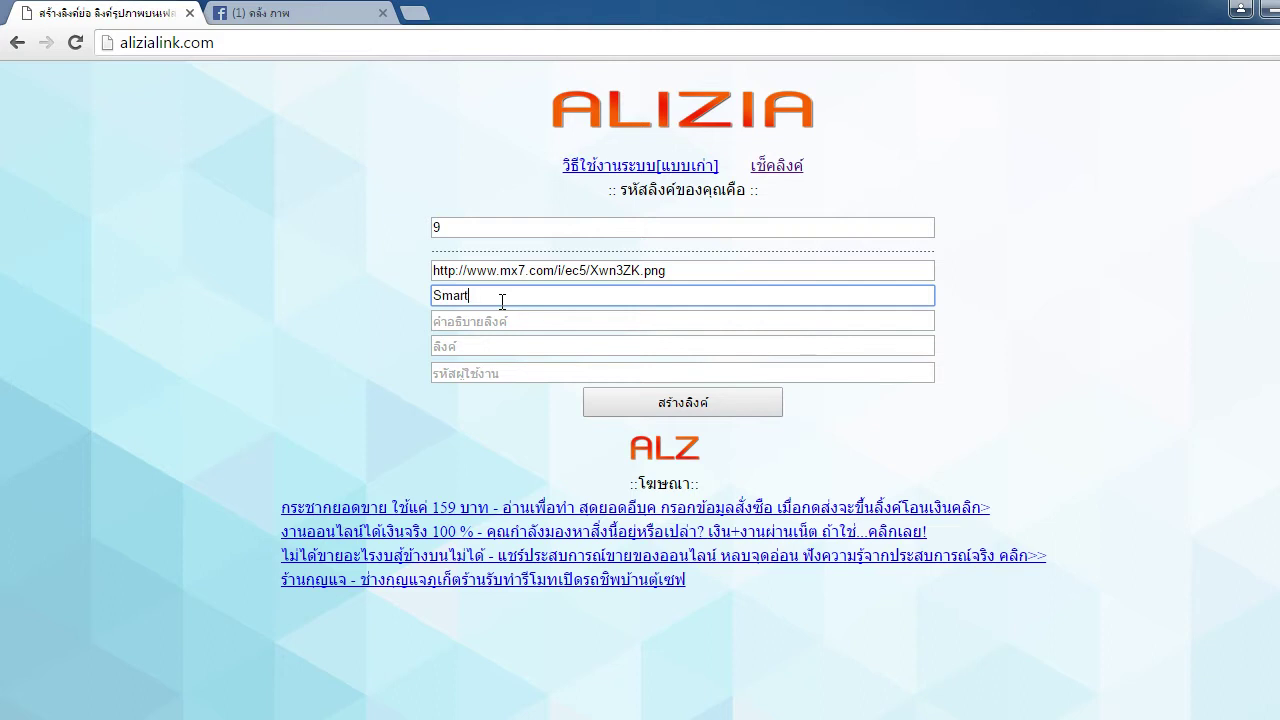
type("Pays Ap")
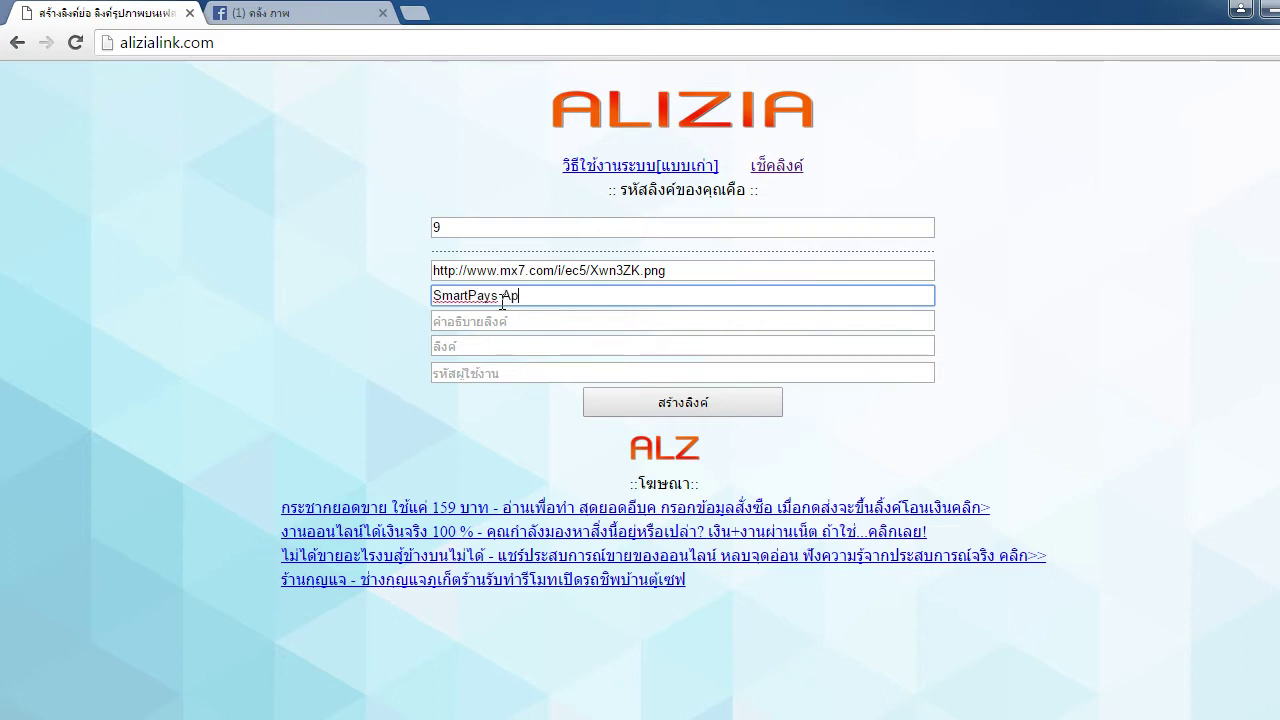
type("p ทำเงินอัจริยะ")
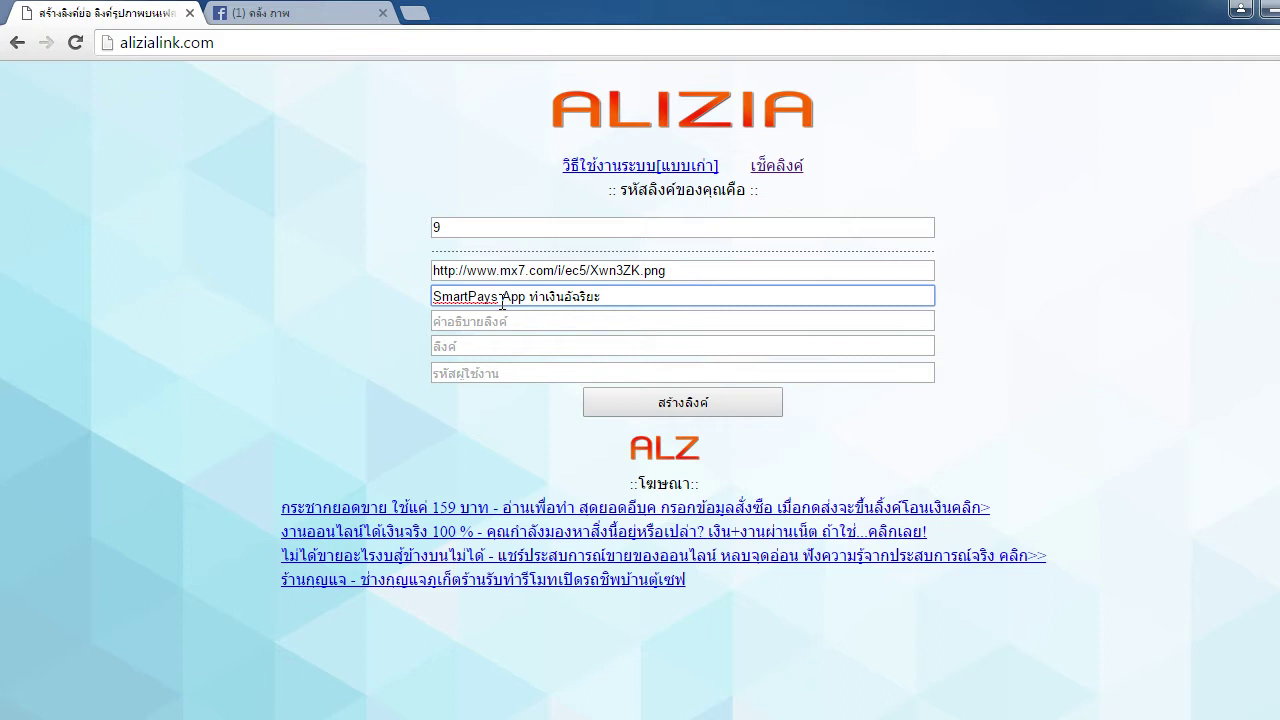
type("ทำเงินอัจฉริยะกับโอกาสทำเงิน จาก")
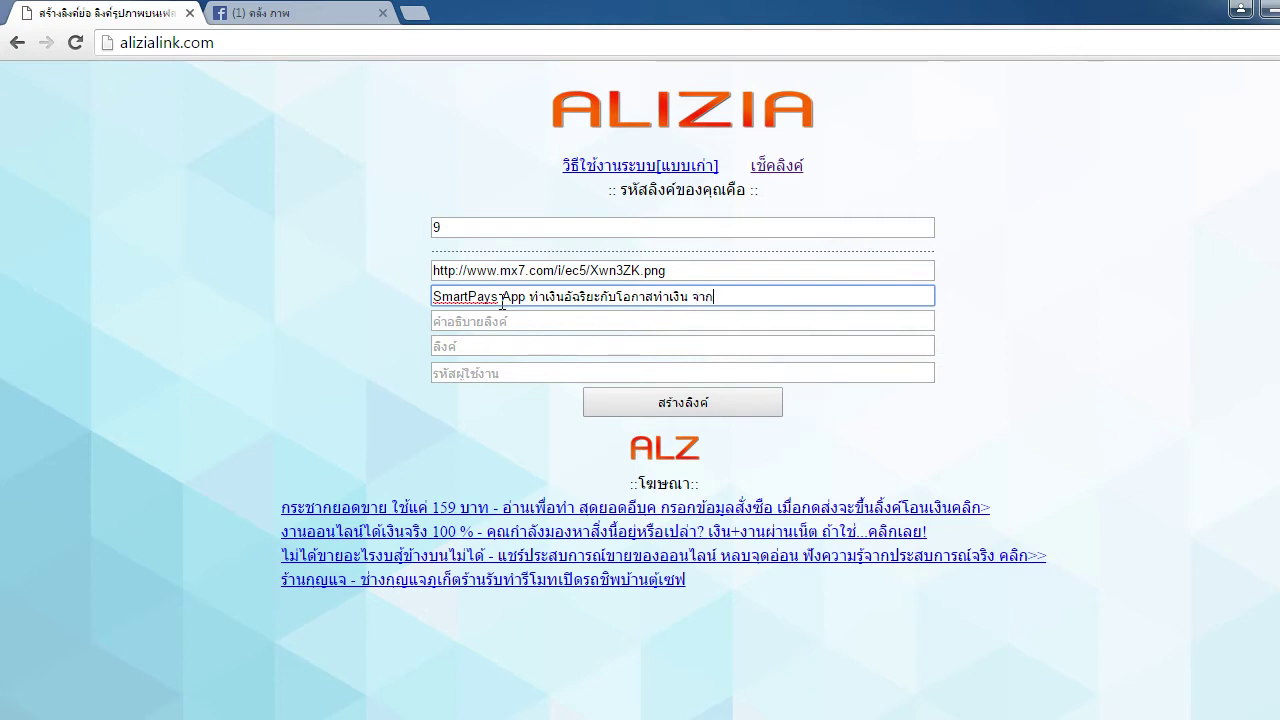
type("มือของคุณเอง!")
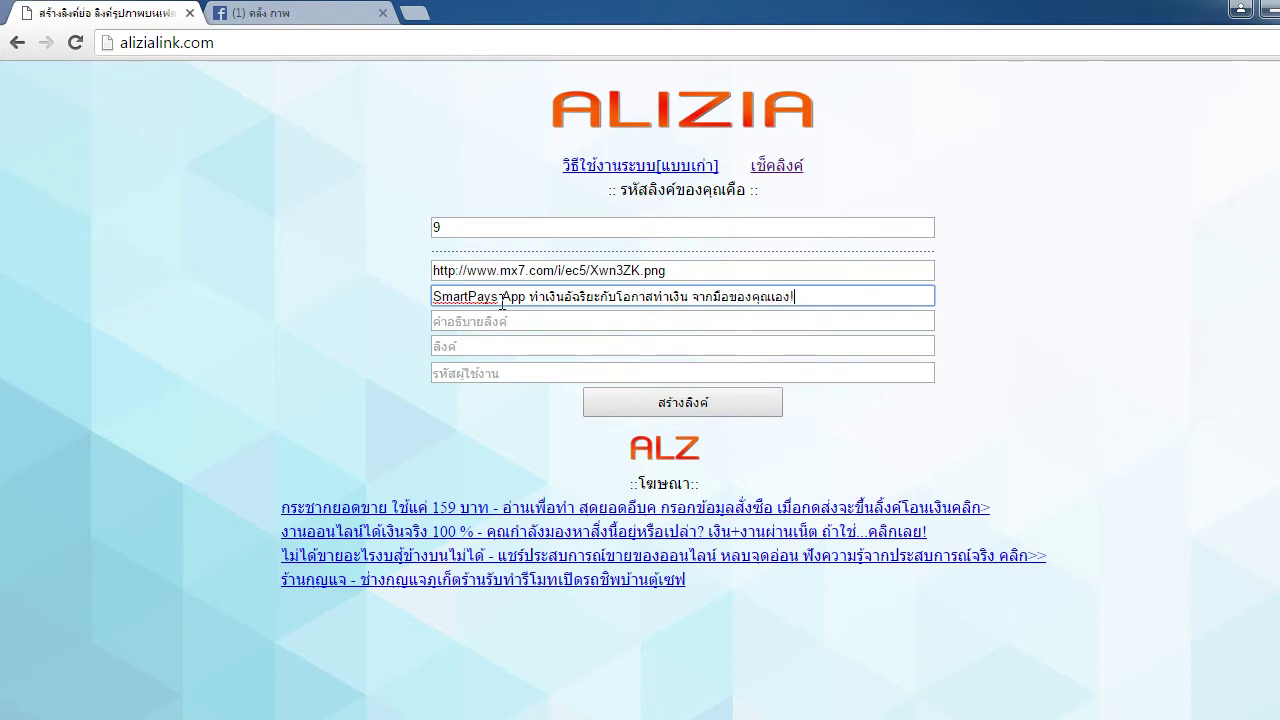
left_click(1178, 285)
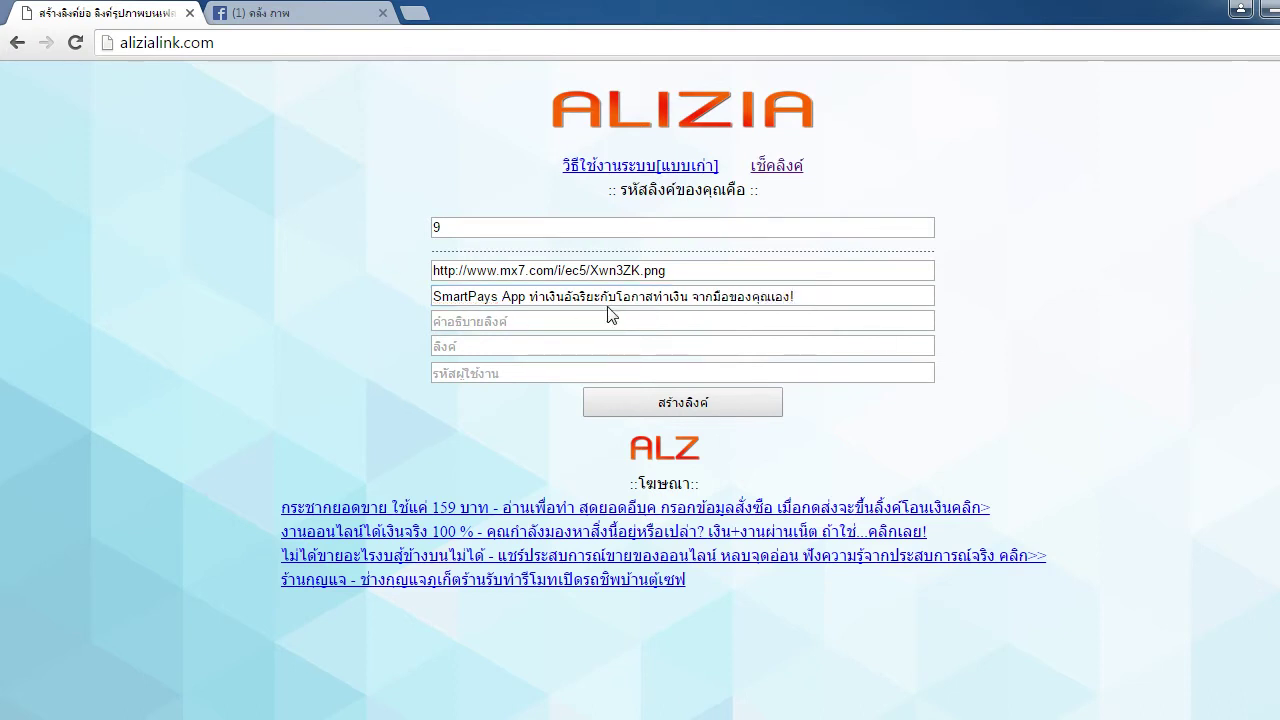
left_click_drag(827, 294, 374, 294)
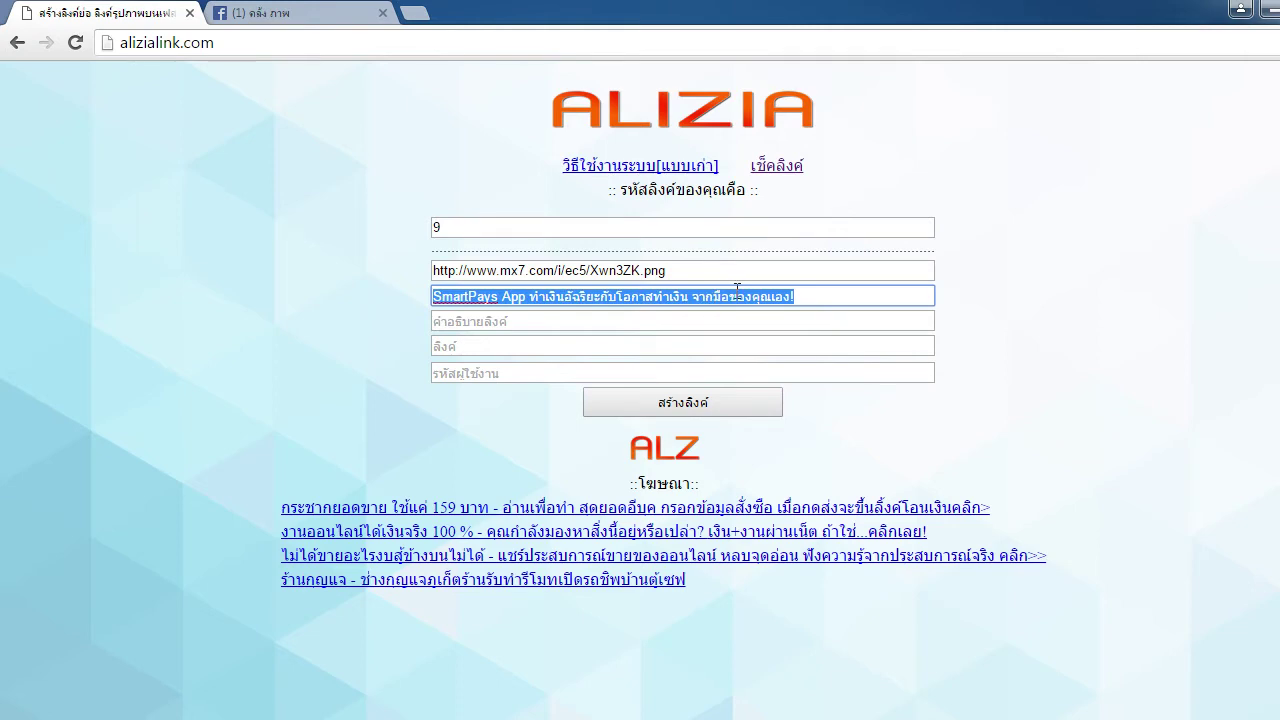
left_click(864, 292)
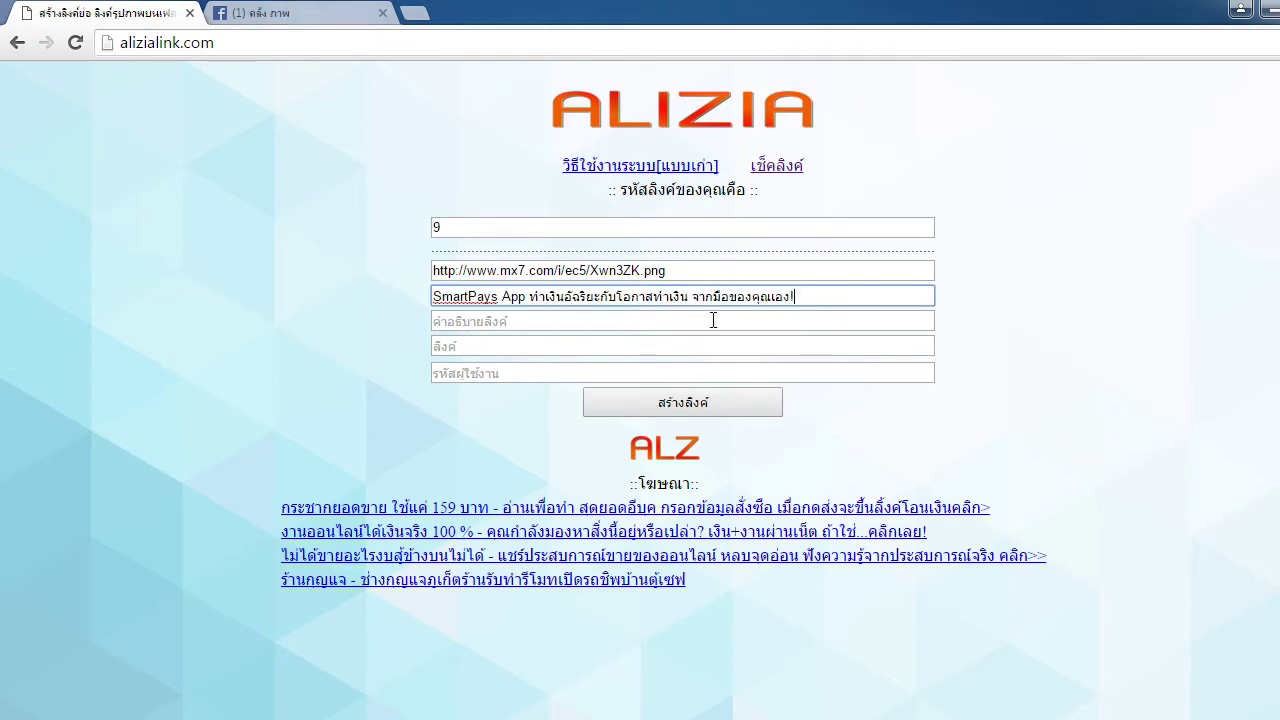
Check the Facebook group post and put the caret in the link description field
left_click(316, 10)
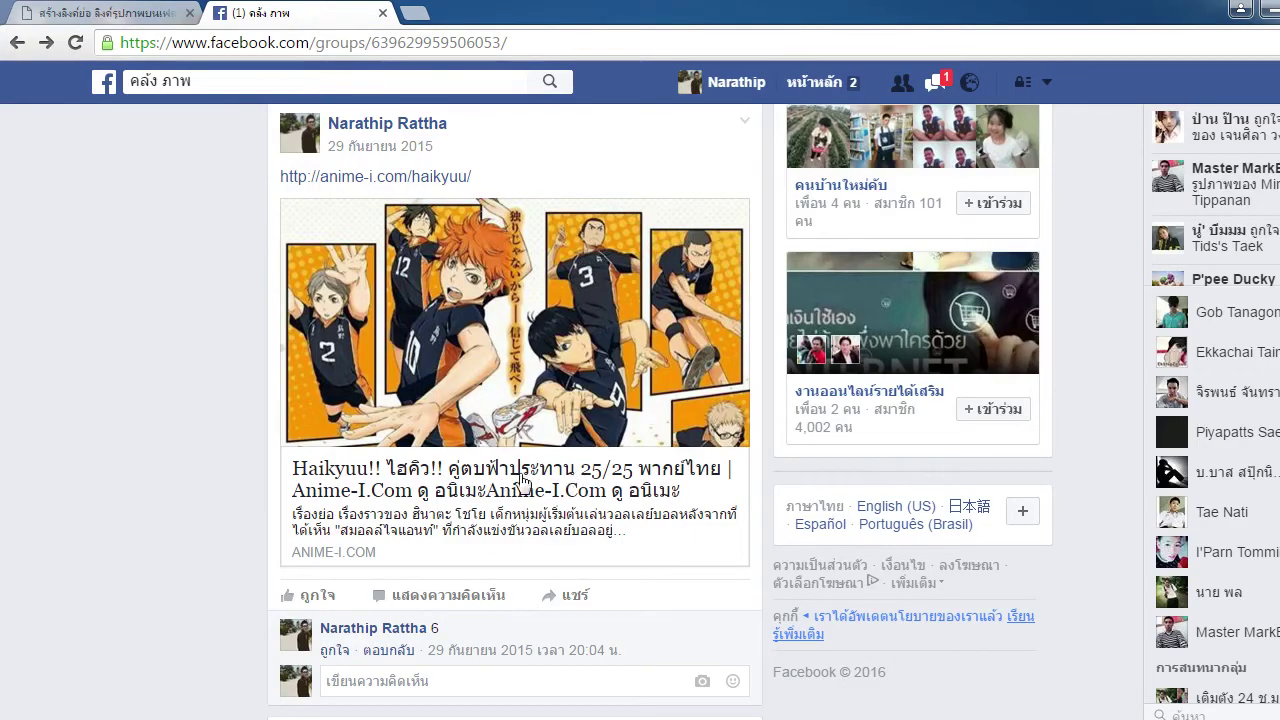
left_click(95, 12)
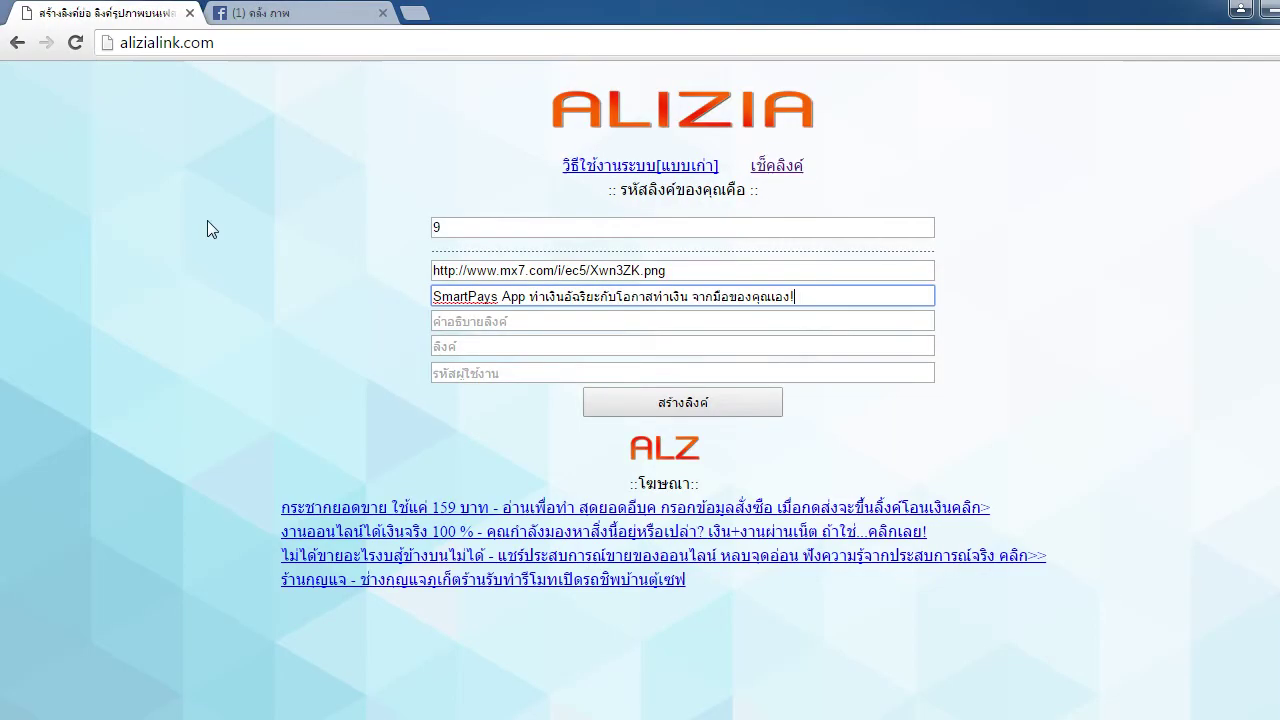
left_click(486, 321)
left_click(258, 11)
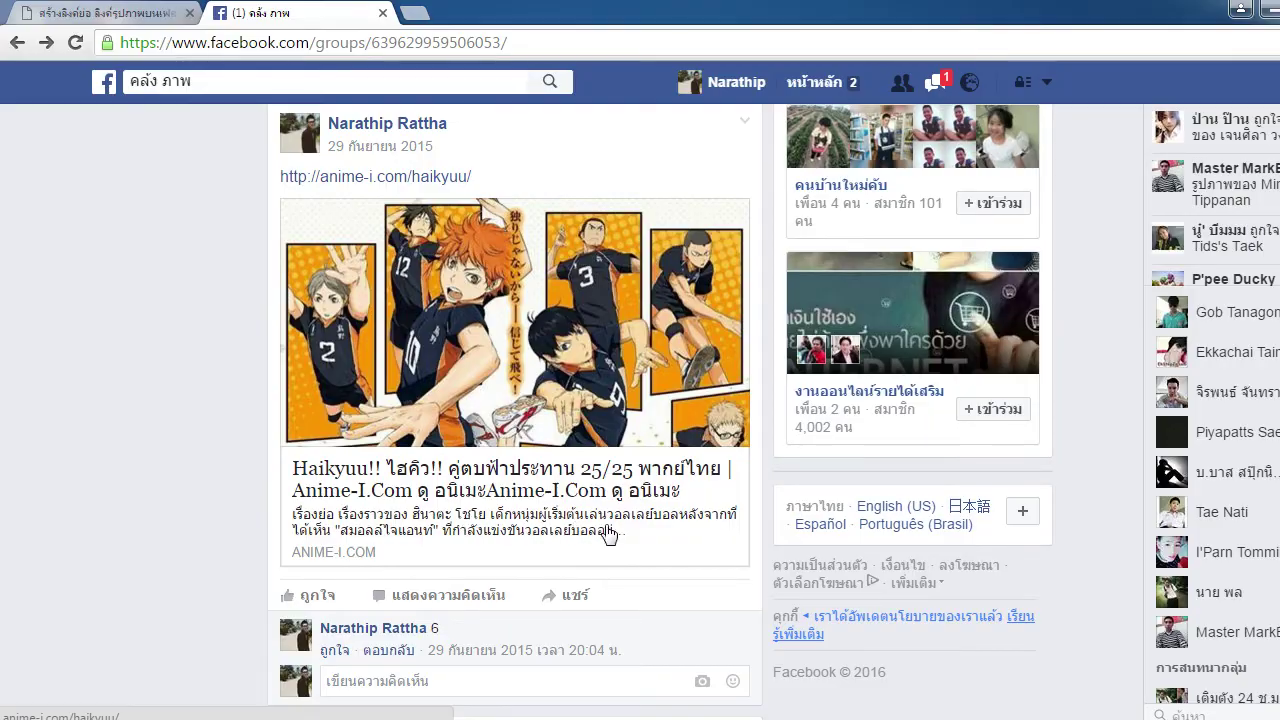
key("ctrl+shift+Tab")
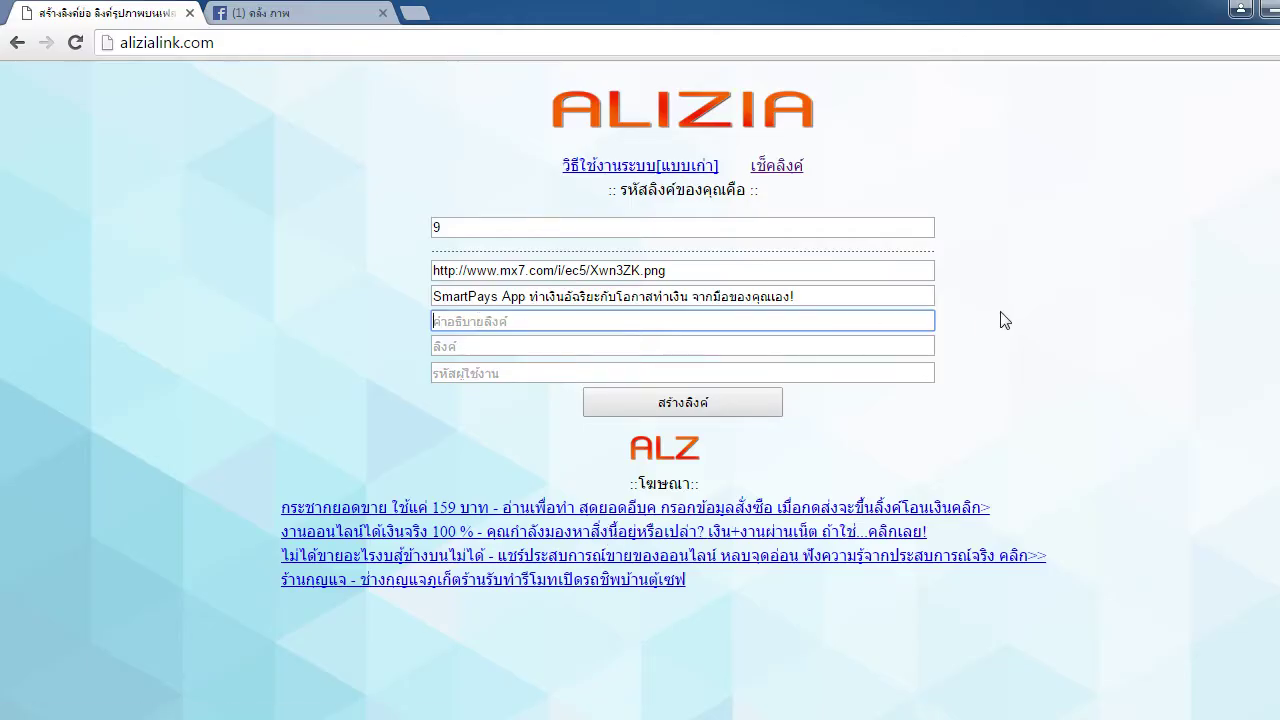
Type the description 'แอพทำเงินบนมือถือ ที่ใช้ง่าย และ ทำเงินได้ทุกที่ เพียงคุณใช้ SmartPays App ของเรา'
type("แอพทำเงินบนมือถือ ท")
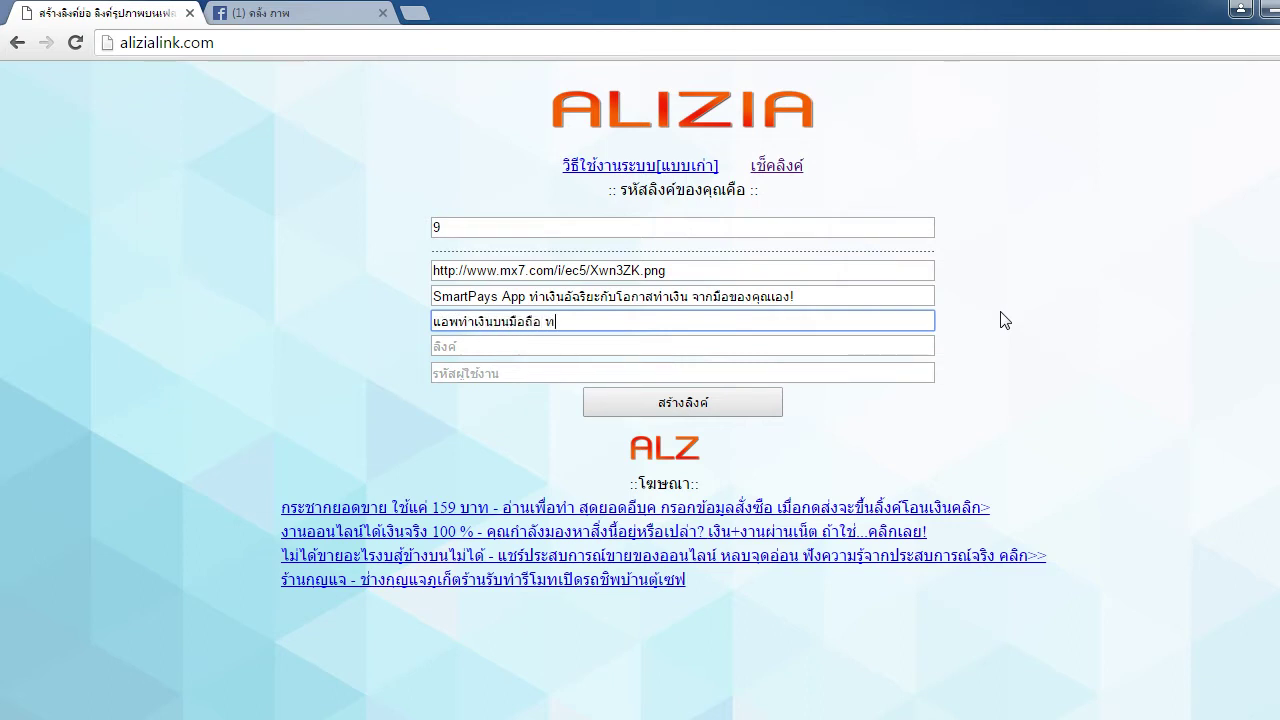
type("ี่ใช้ง่าย และ ทำเงินได้")
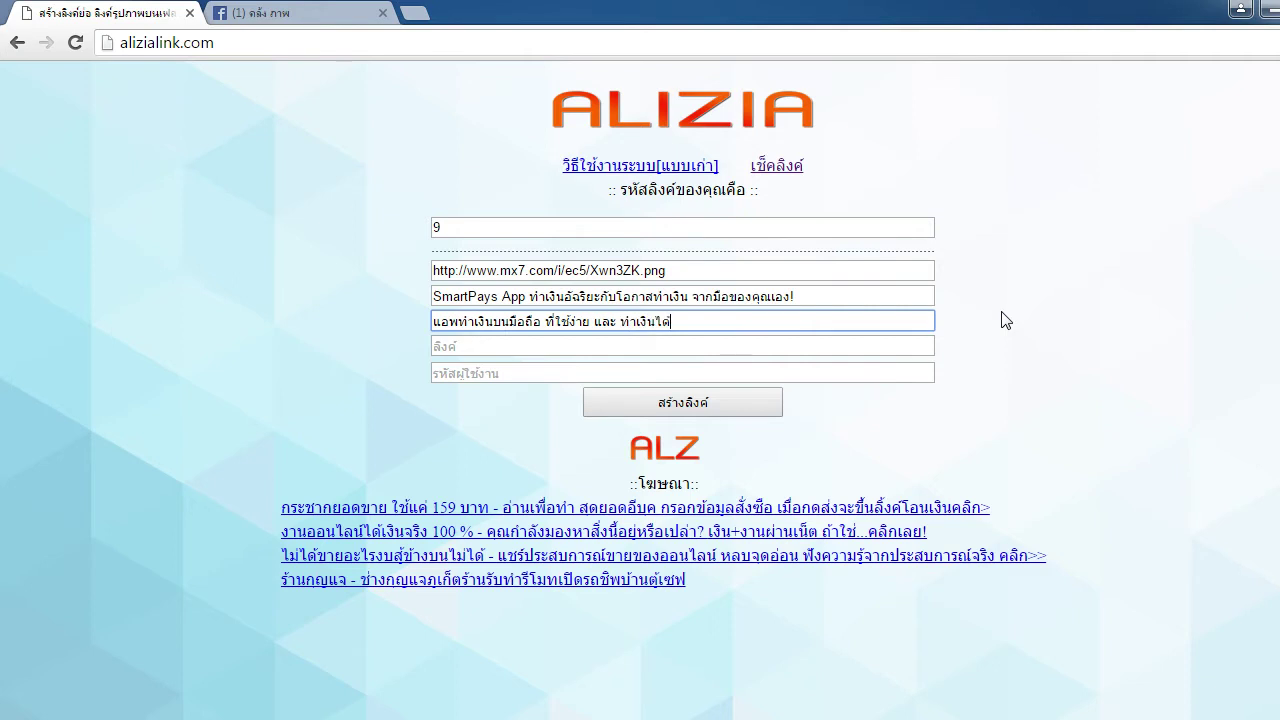
type("แบบ")
key("BackSpace")
key("BackSpace")
key("BackSpace")
type("้ทุกที่ เพียงคุณใช้ SmartP")
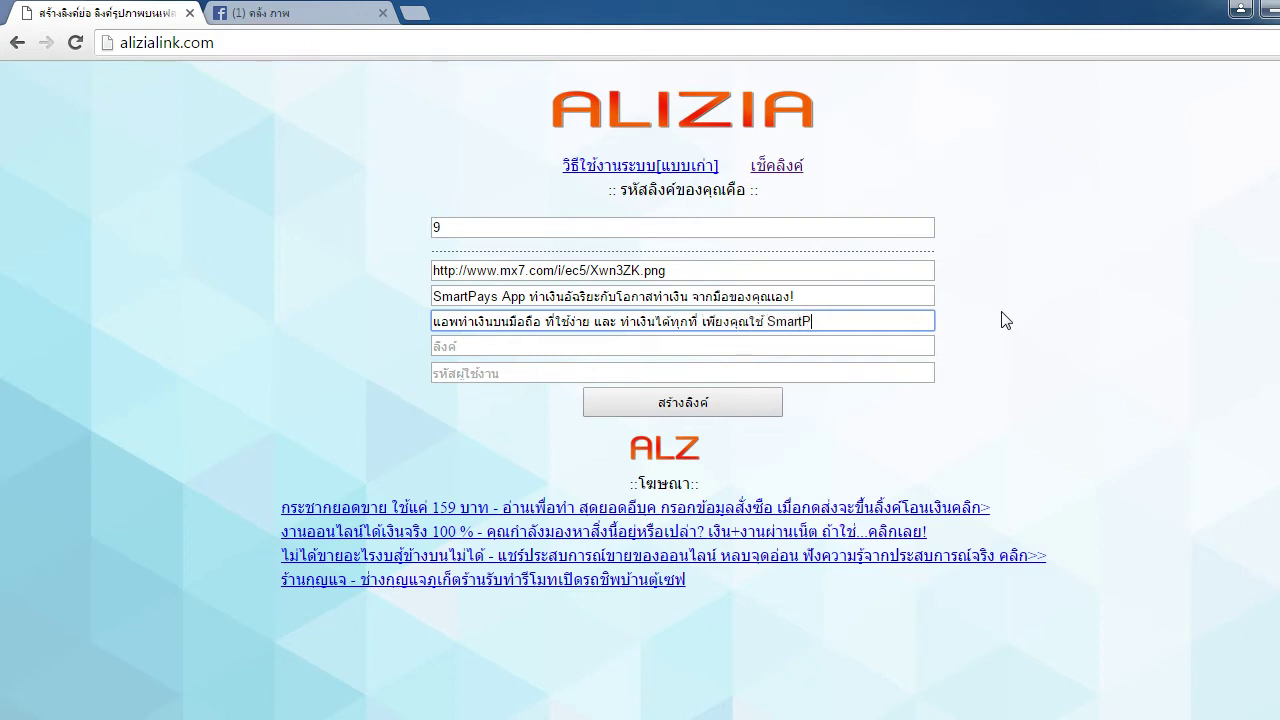
type("ays แ")
type("App")
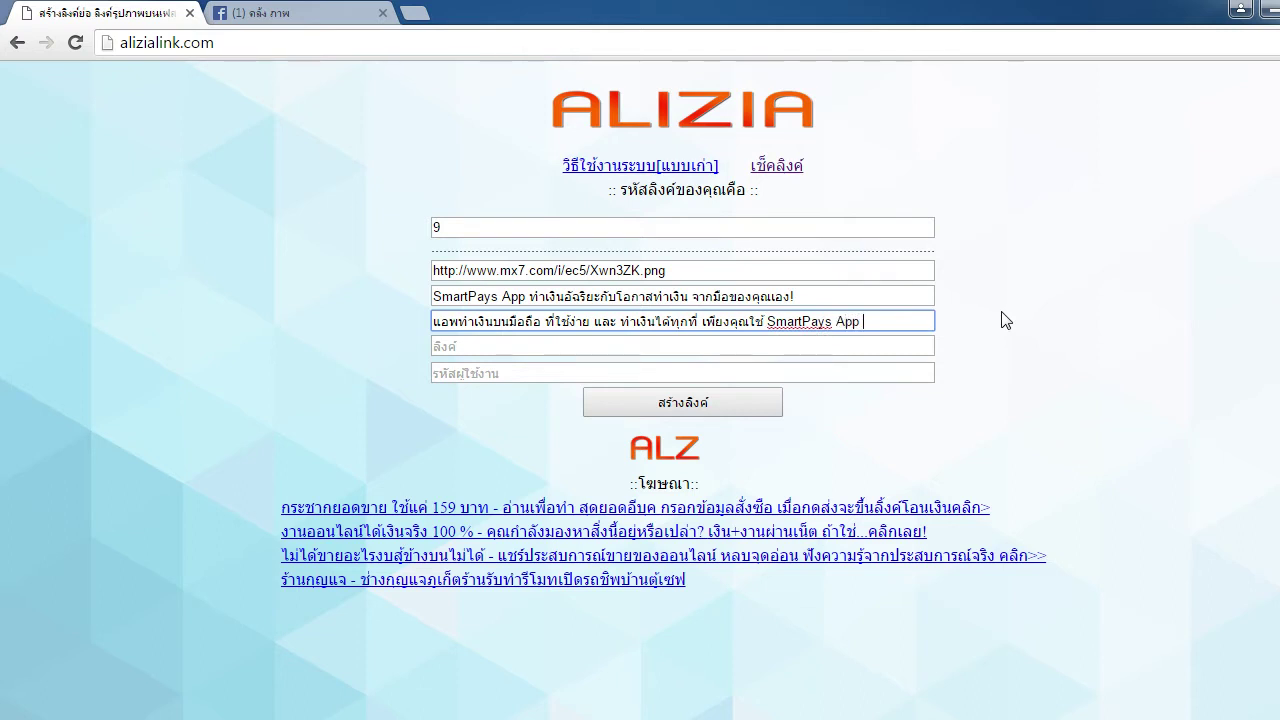
type(" ของเรา")
left_click(262, 12)
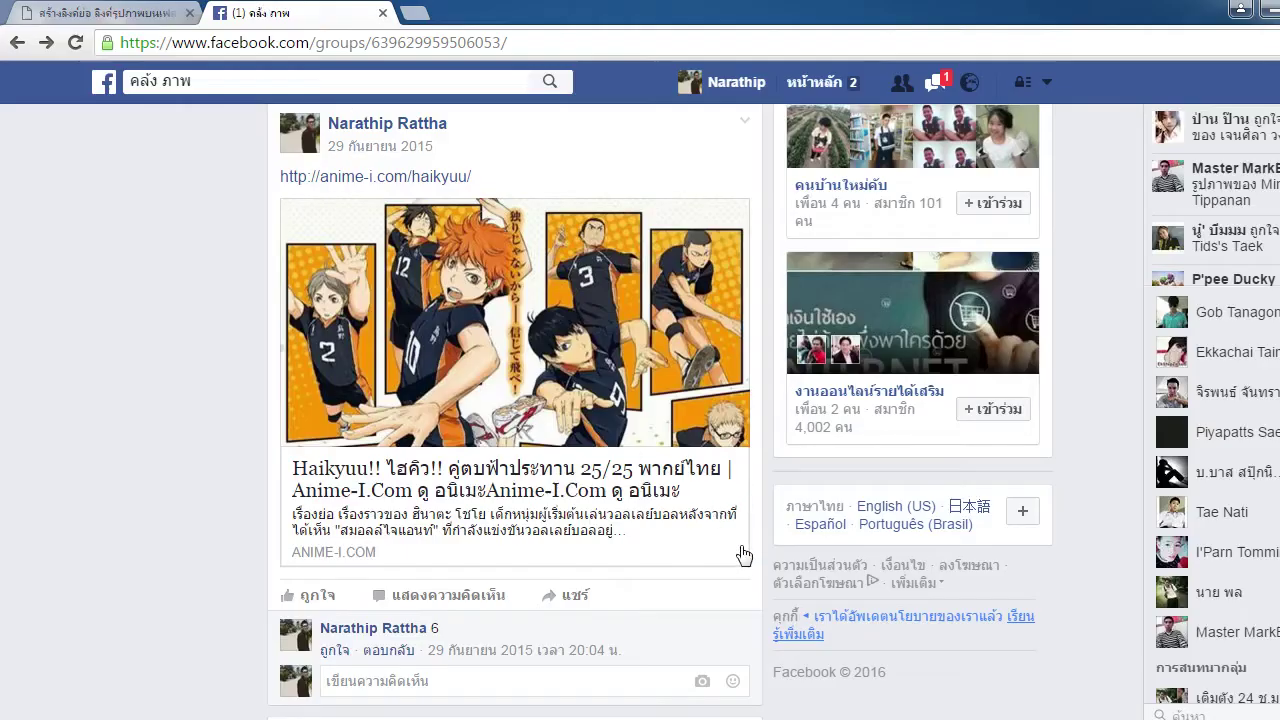
left_click(112, 11)
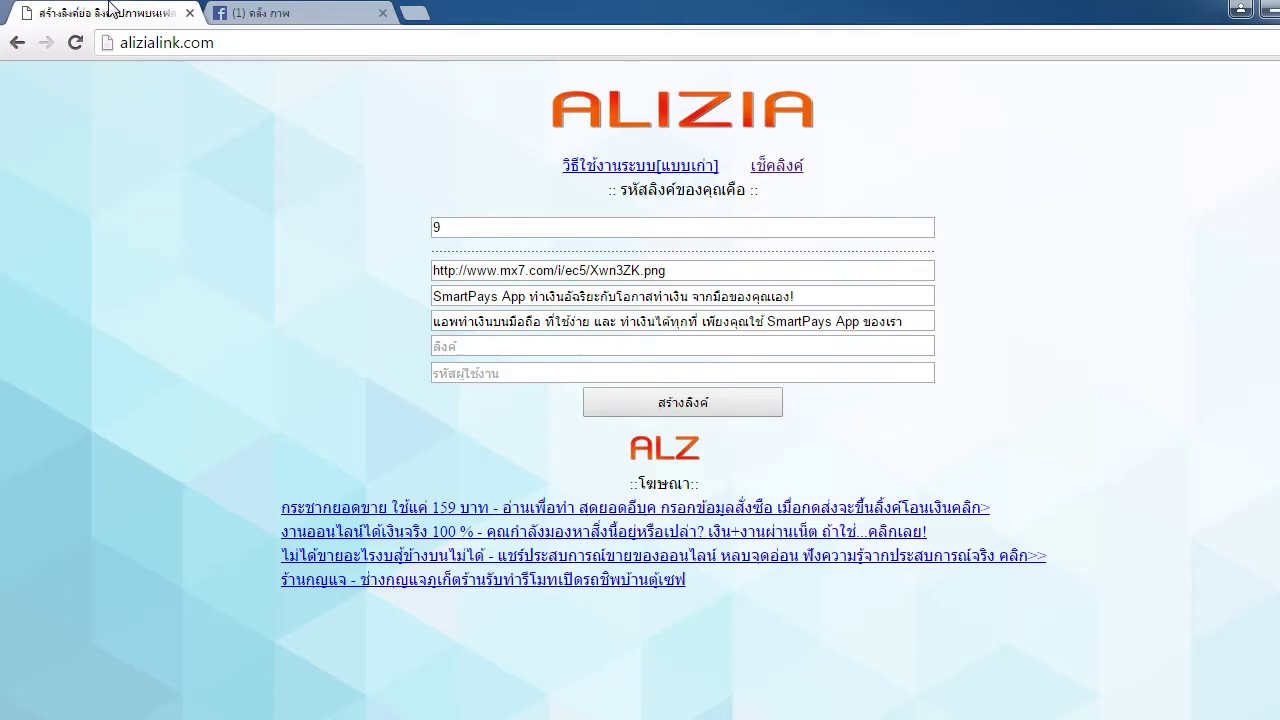
left_click(889, 341)
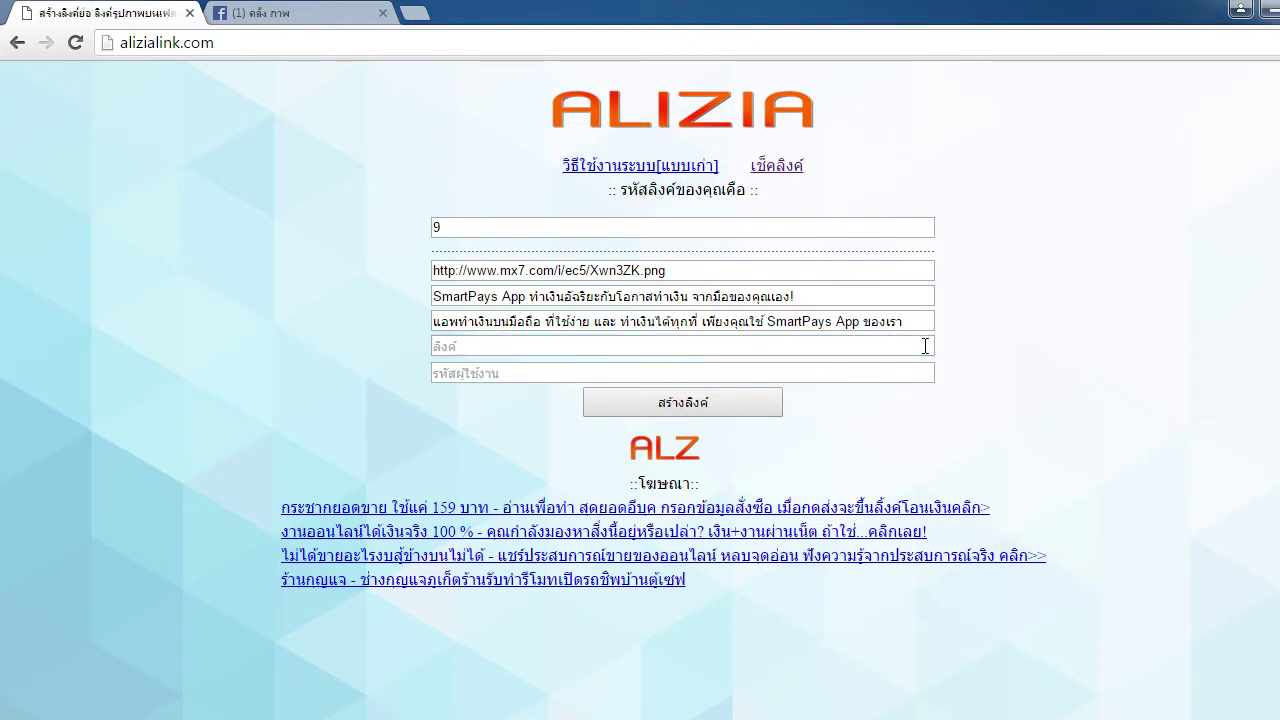
Open the Haikyuu post's link from the Facebook group, then close that page
left_click(312, 11)
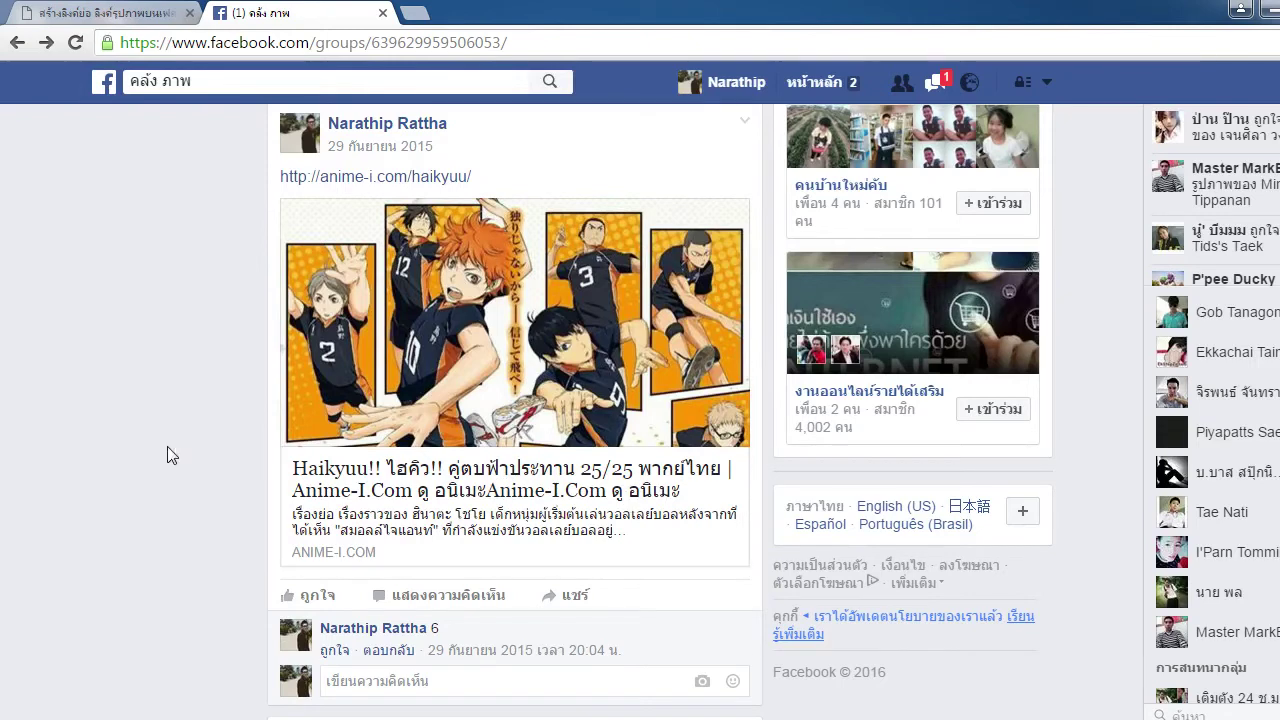
scroll(440, 408, "up", 1)
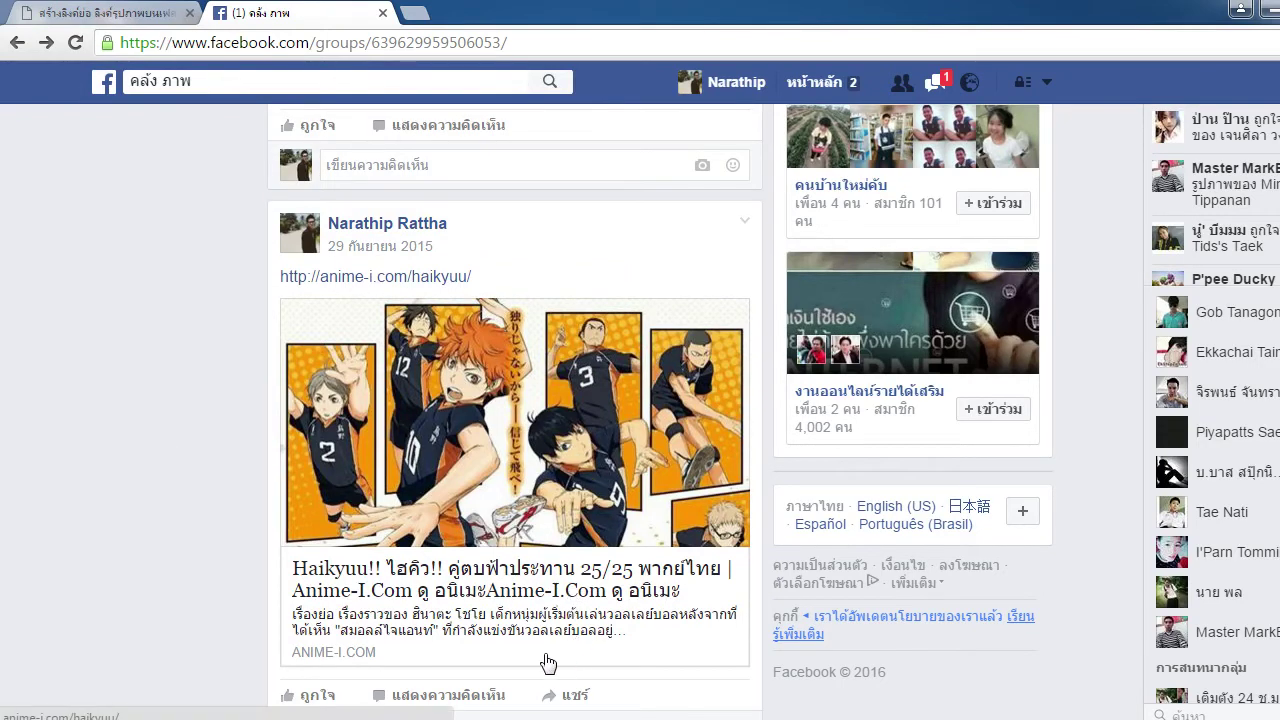
left_click(509, 404)
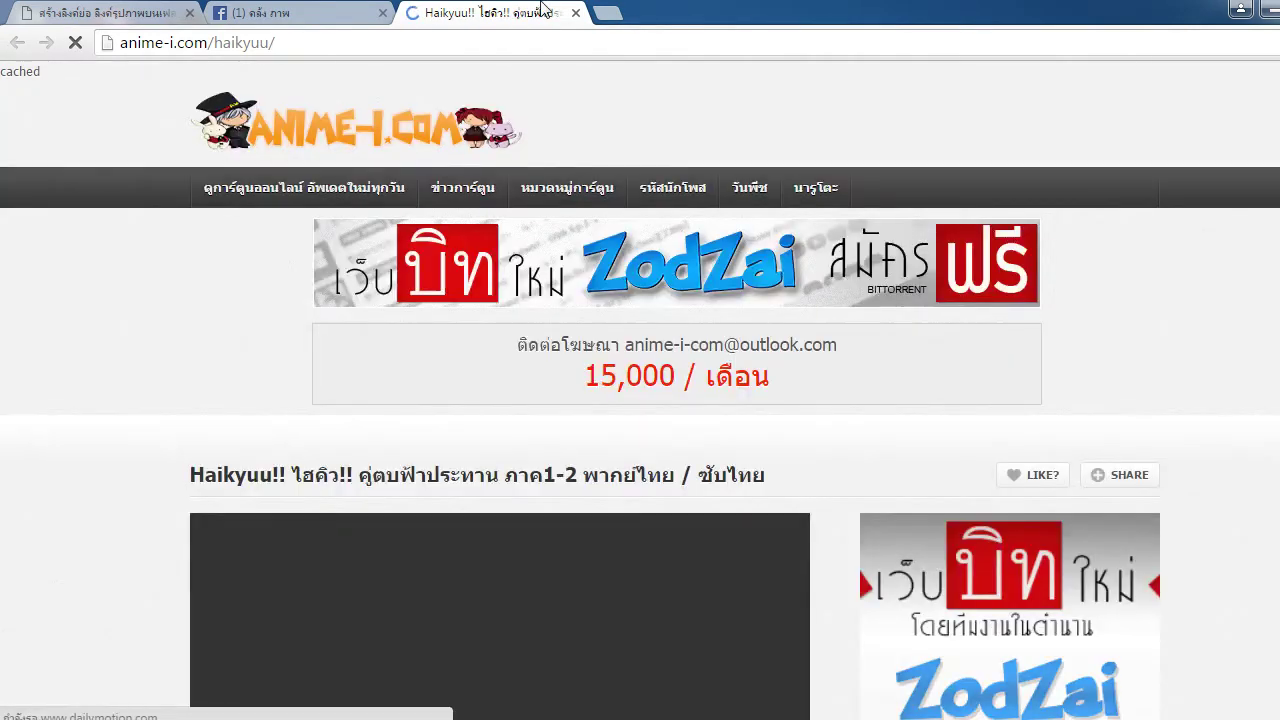
left_click(576, 13)
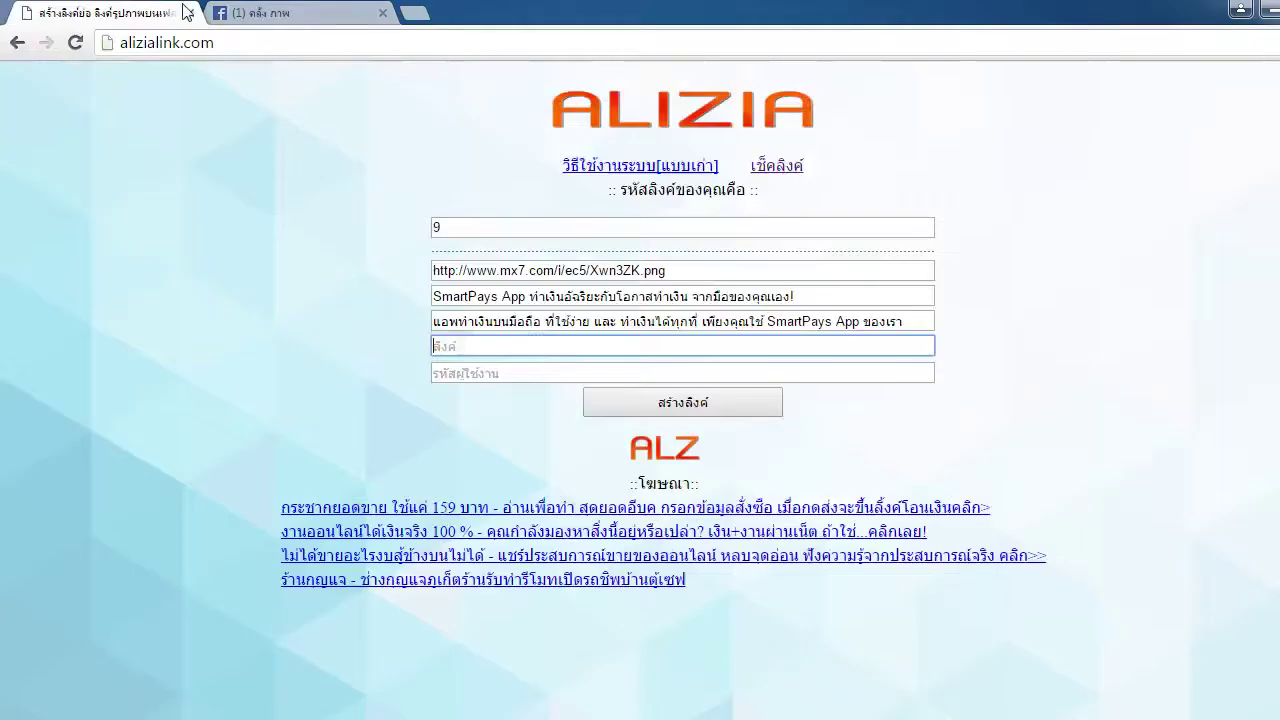
left_click(416, 13)
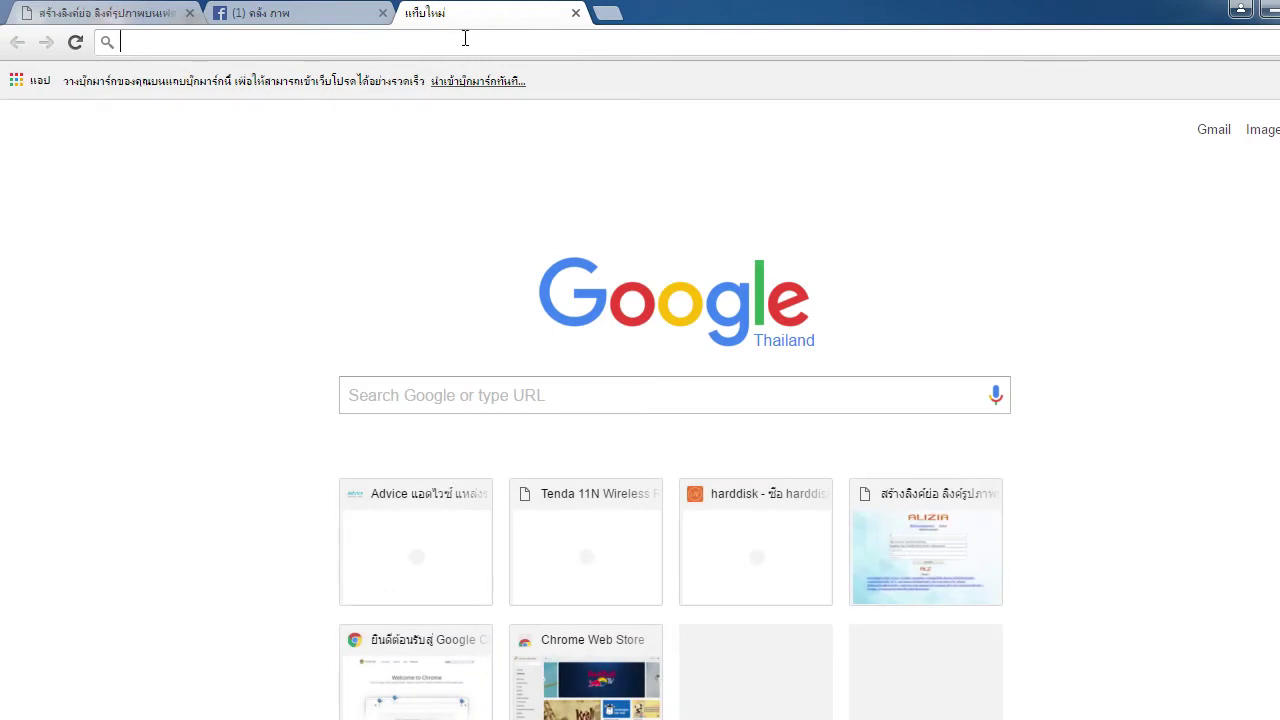
key("Right")
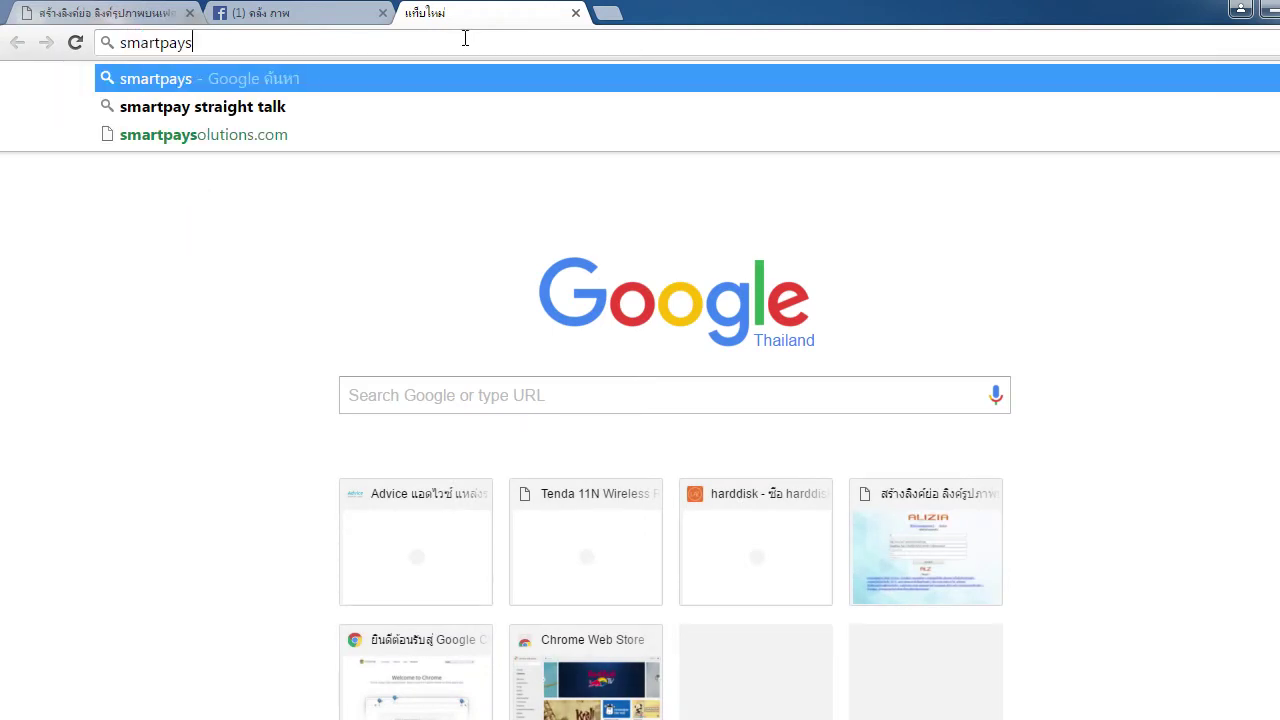
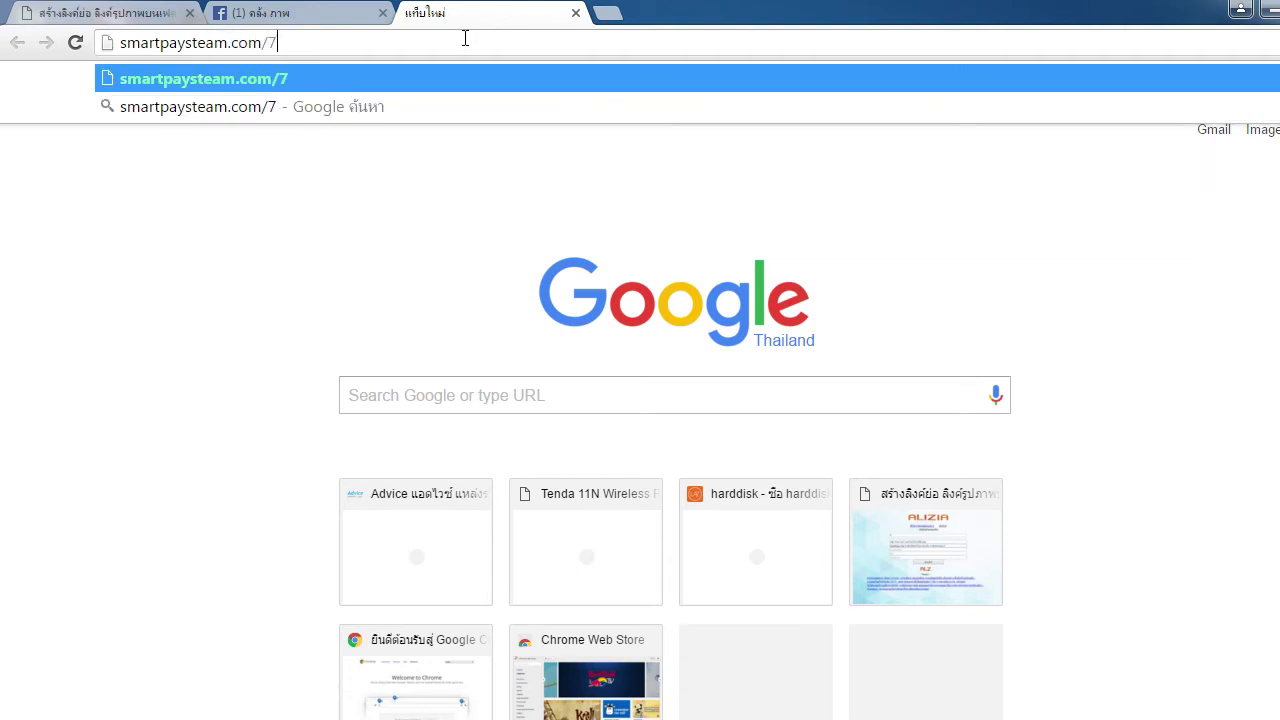
key("Return")
left_click(465, 38)
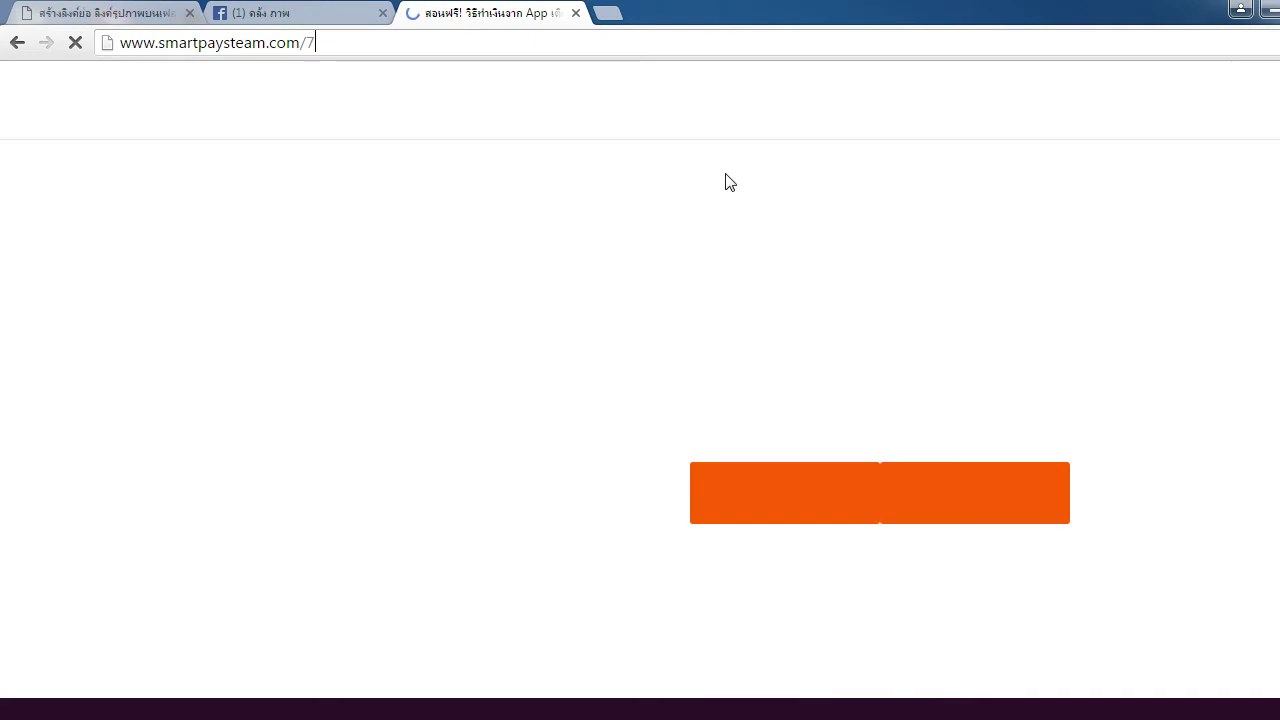
scroll(729, 182, "down", 5)
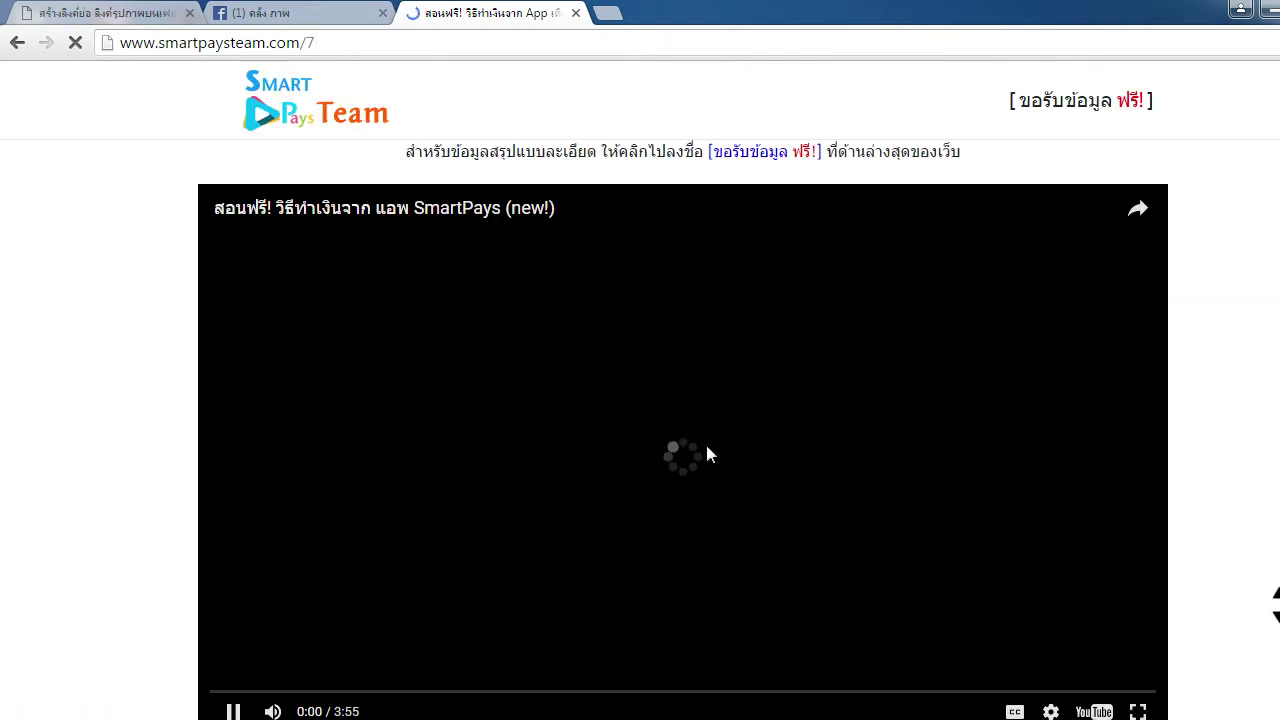
left_click(370, 43)
key("ctrl+c")
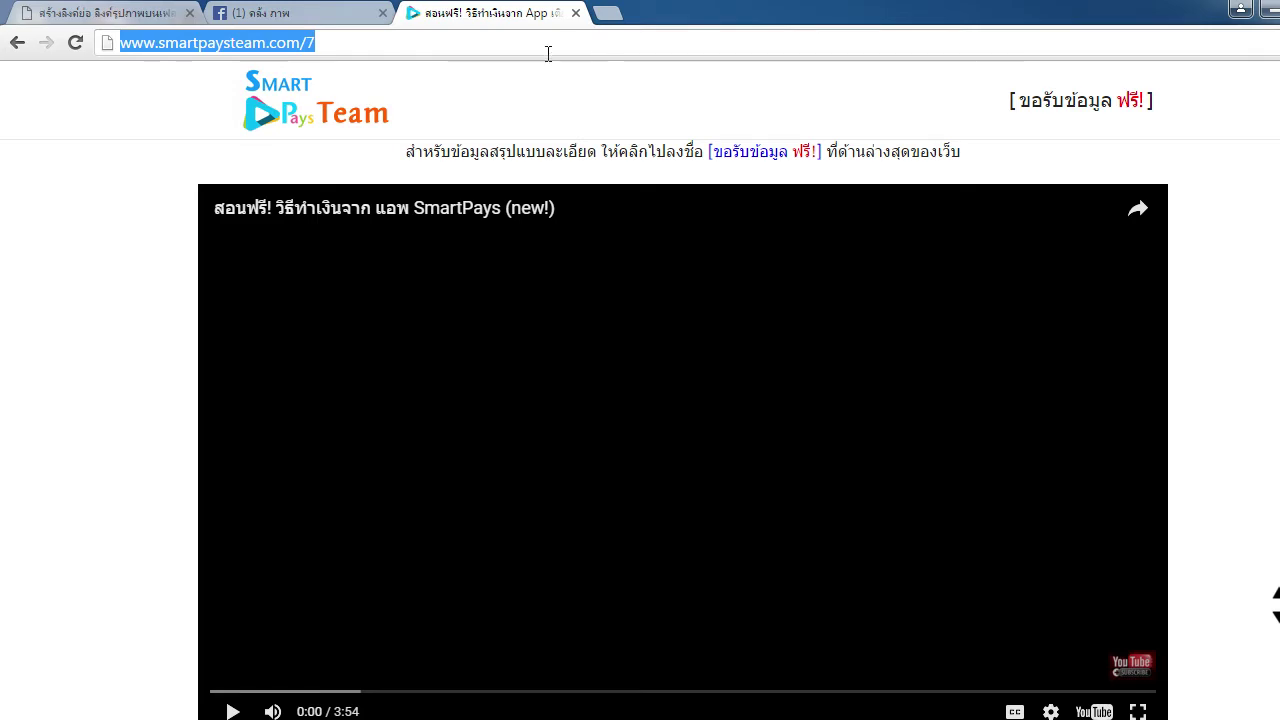
left_click(330, 13)
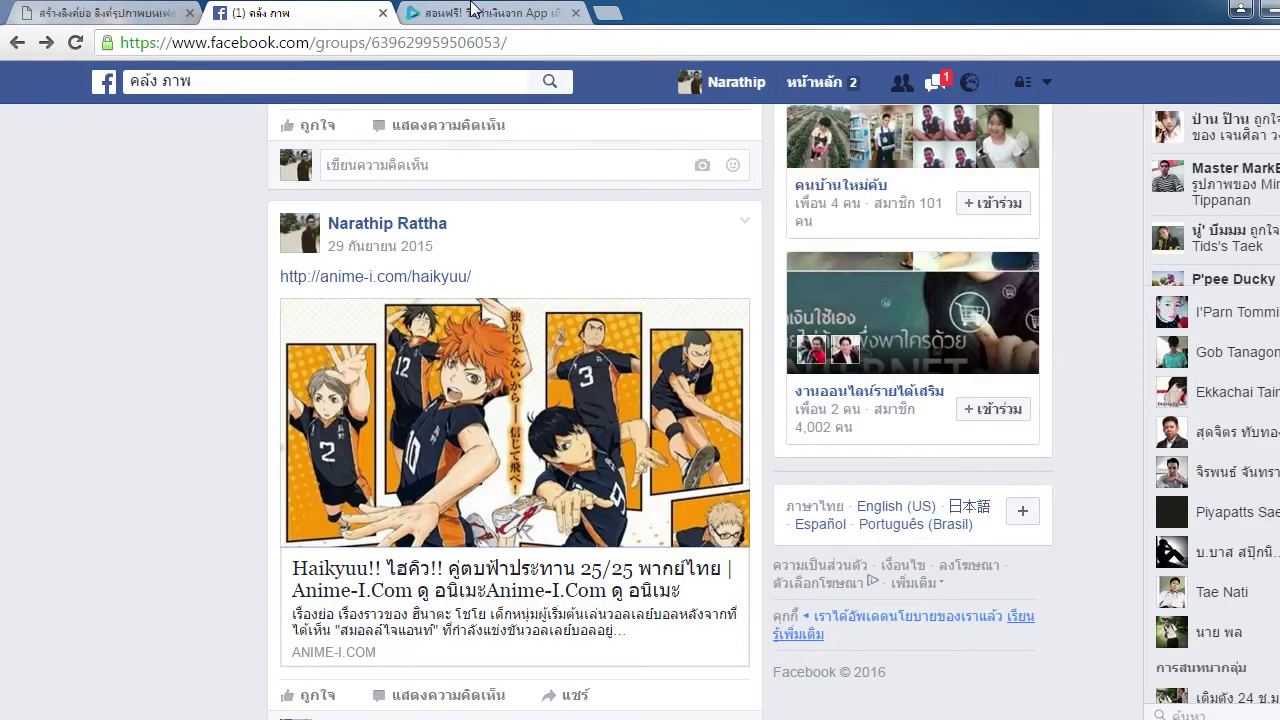
left_click(475, 8)
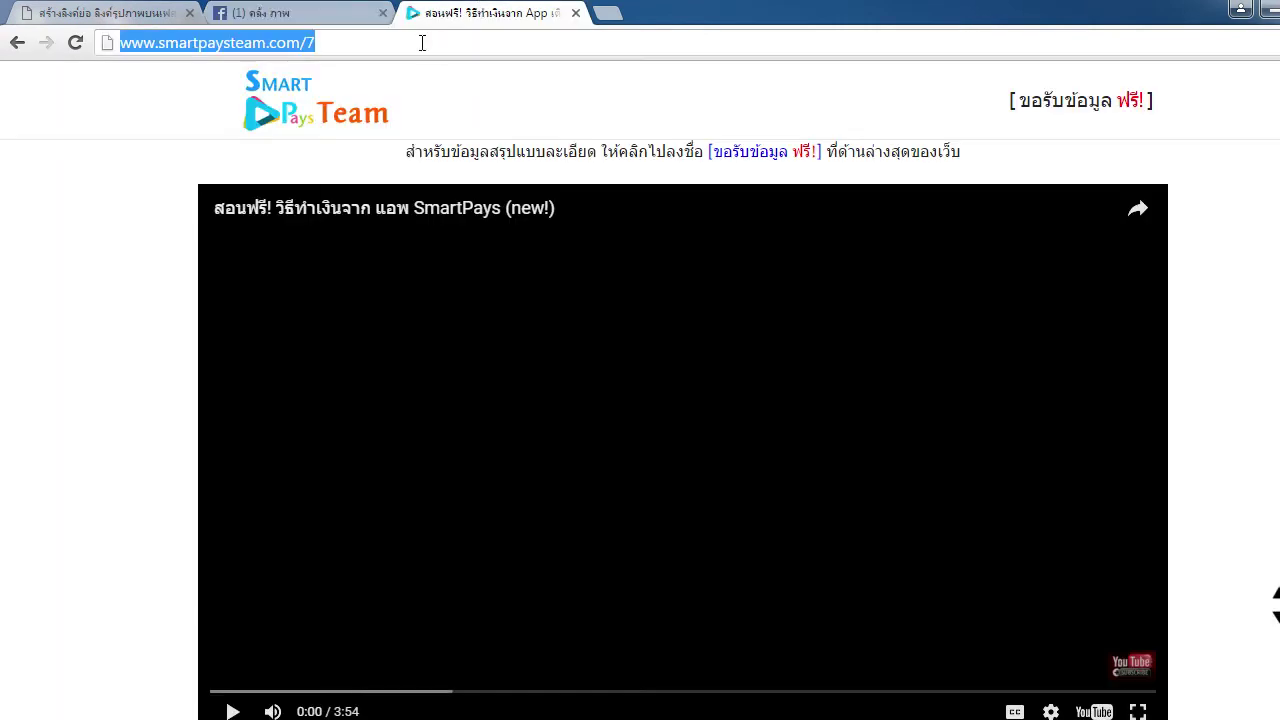
right_click(271, 44)
left_click(389, 117)
left_click(150, 13)
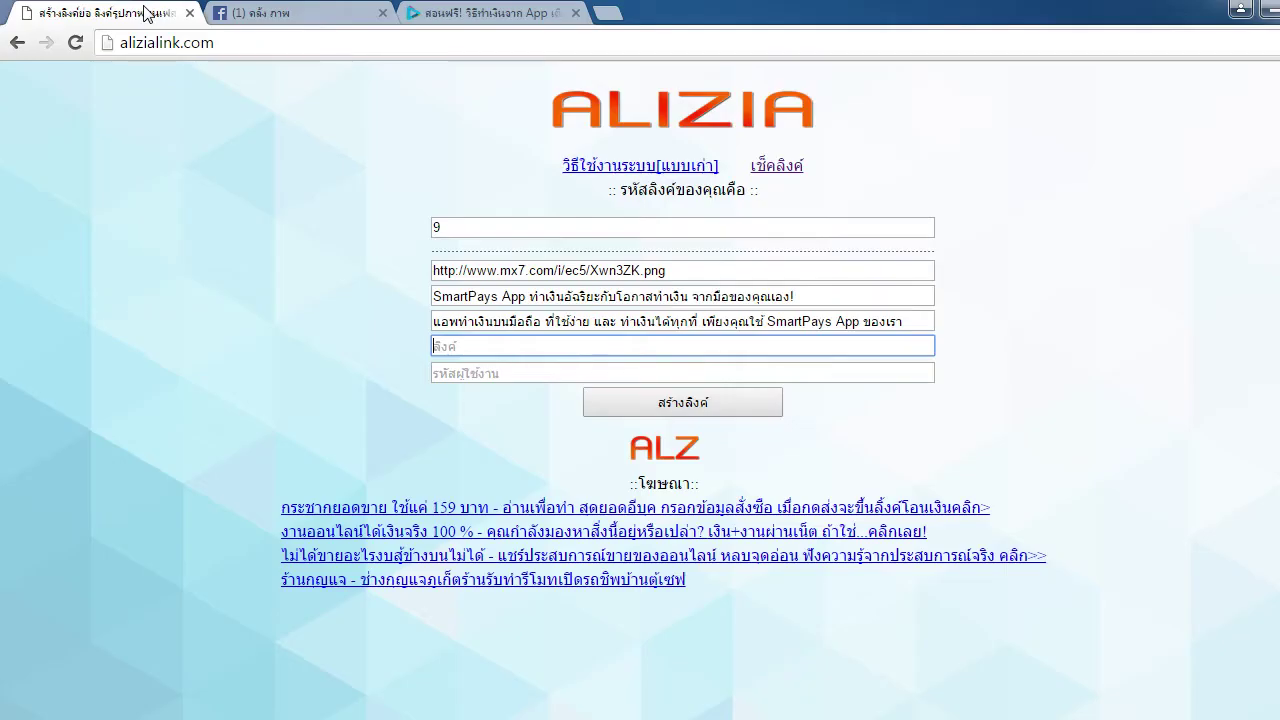
left_click(486, 347)
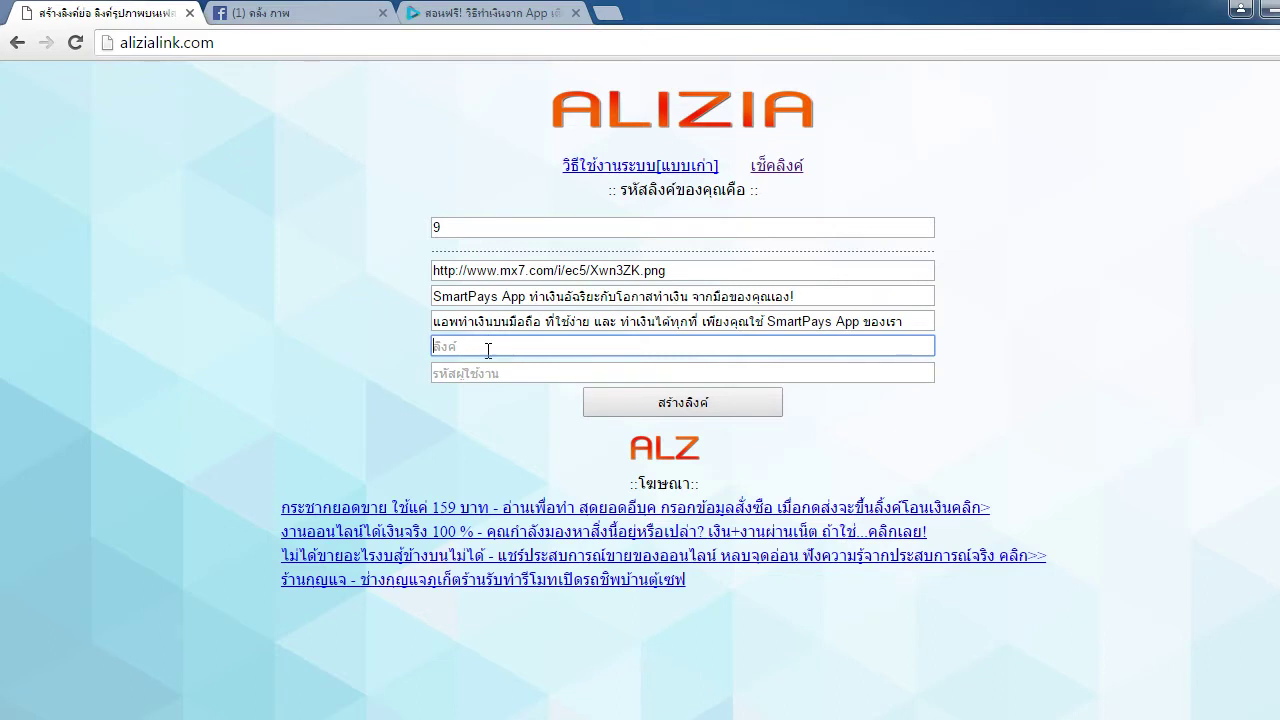
key("ctrl+v")
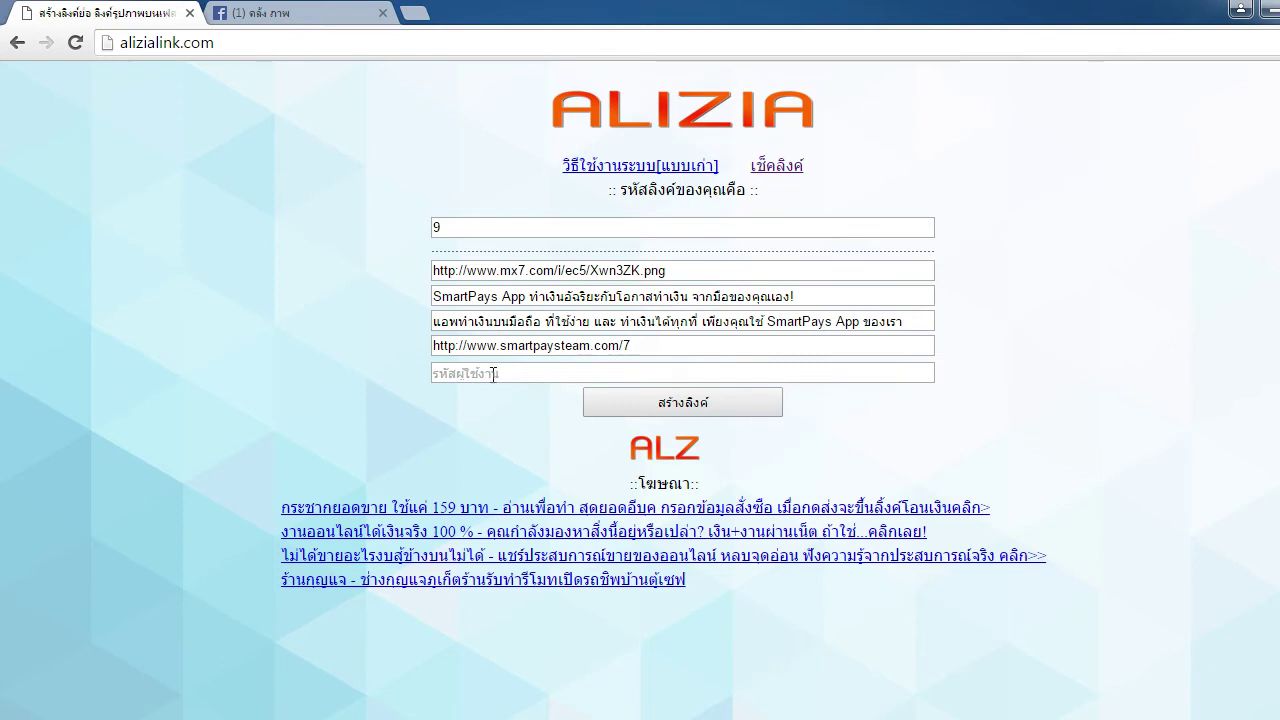
left_click(663, 373)
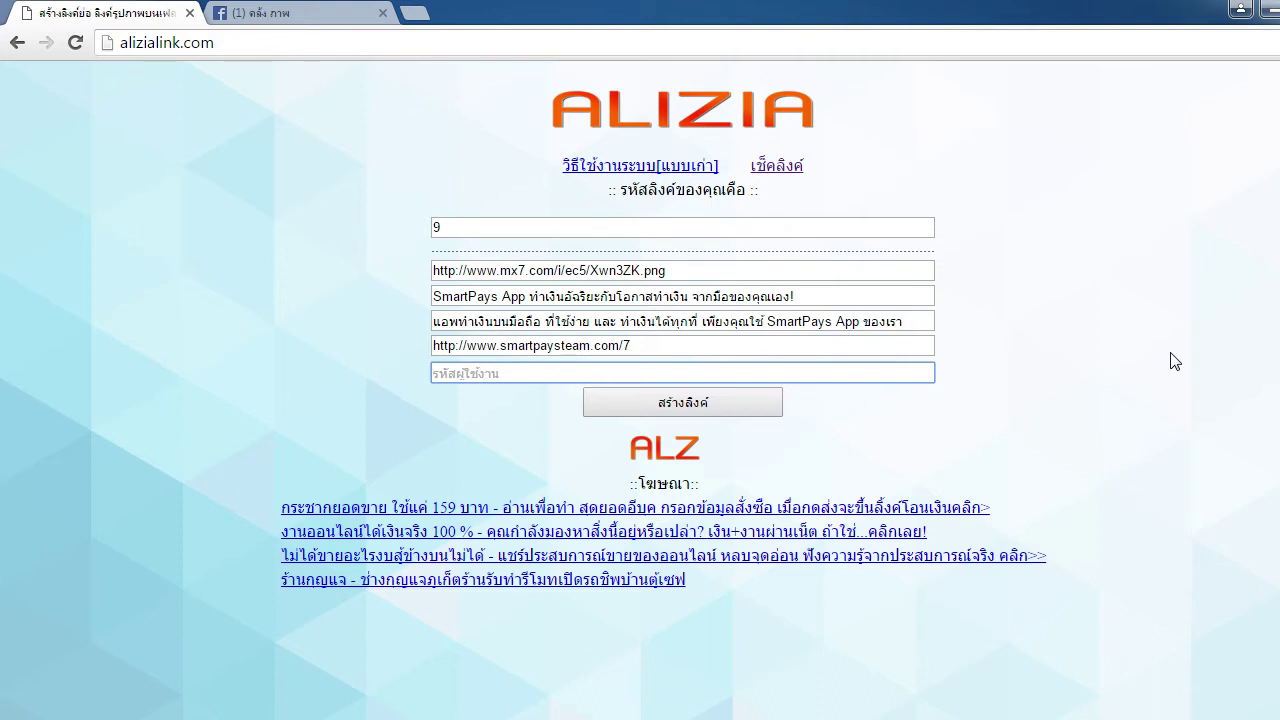
left_click(489, 372)
key("Escape")
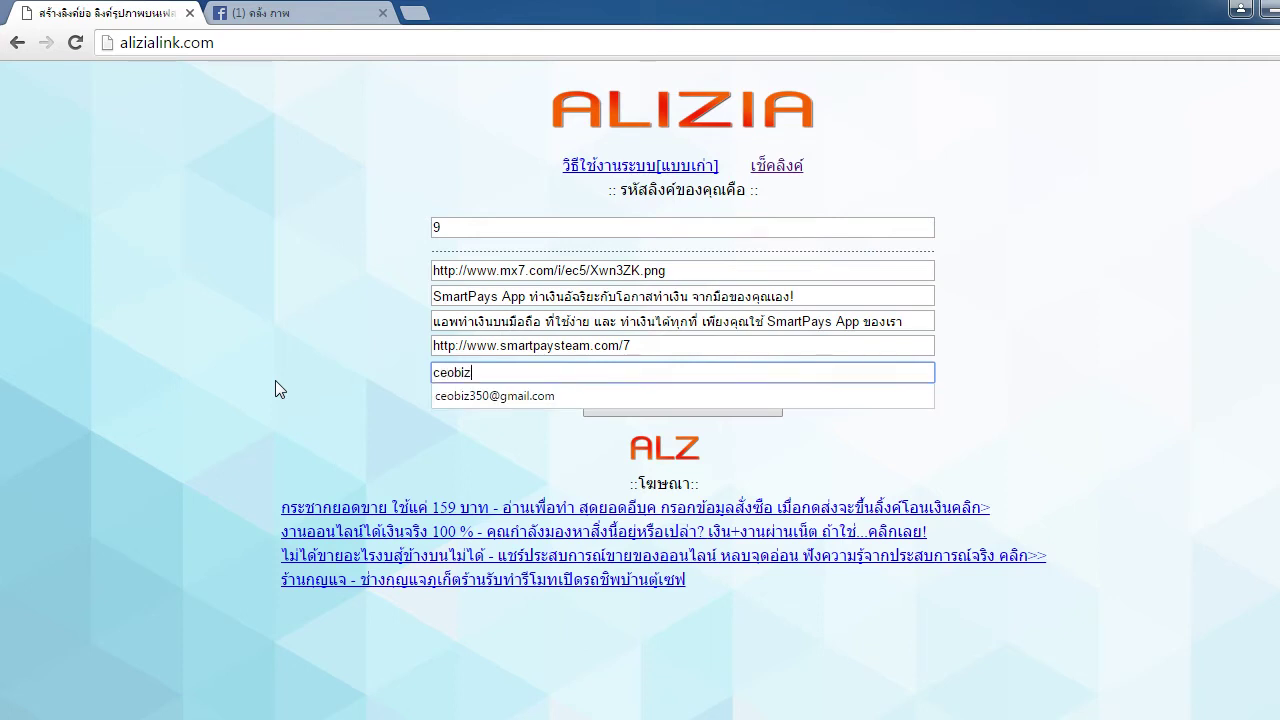
Fill the user code field with the saved account e-mail address from autofill
key("Down")
key("Return")
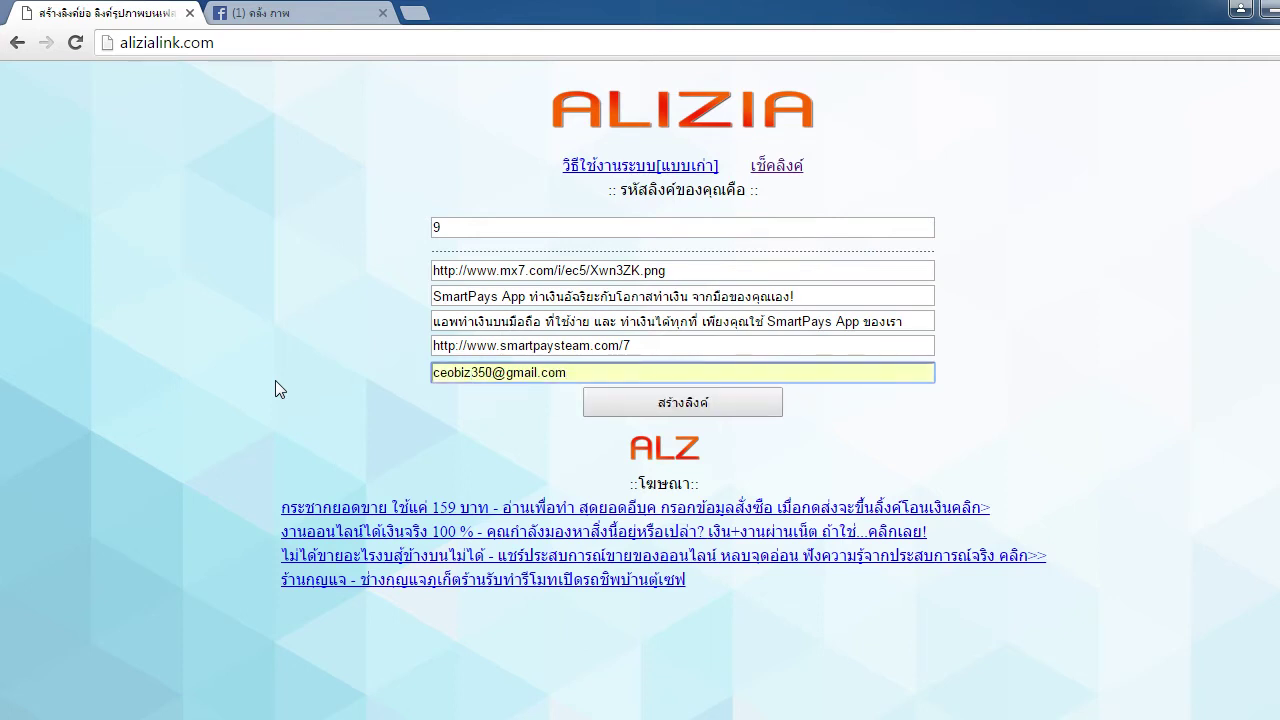
left_click(275, 380)
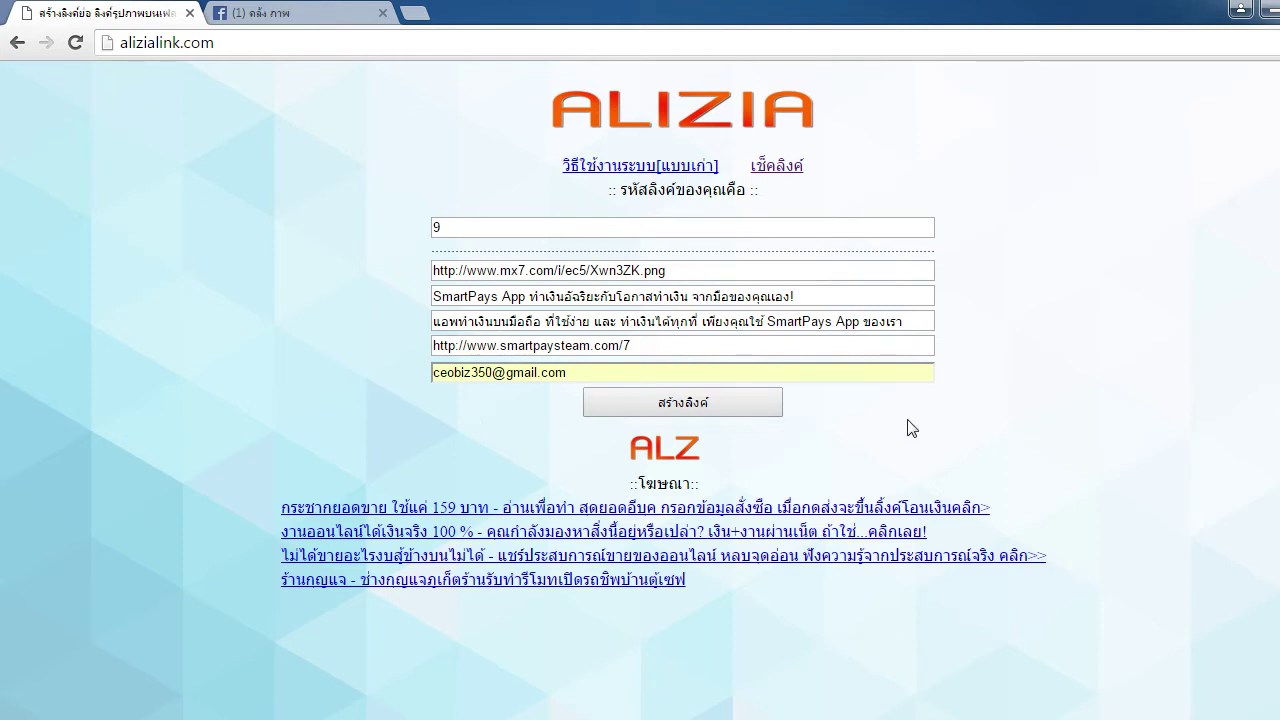
left_click(643, 377)
left_click(286, 386)
left_click_drag(494, 374, 843, 370)
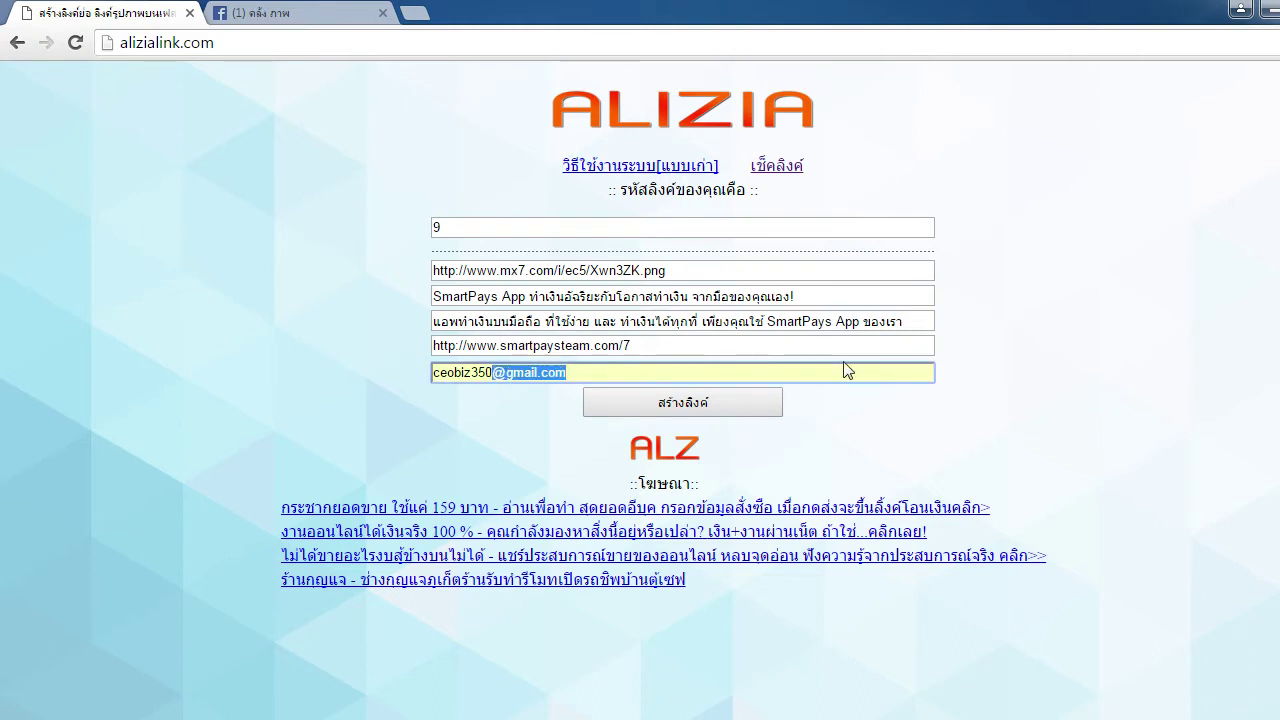
key("BackSpace")
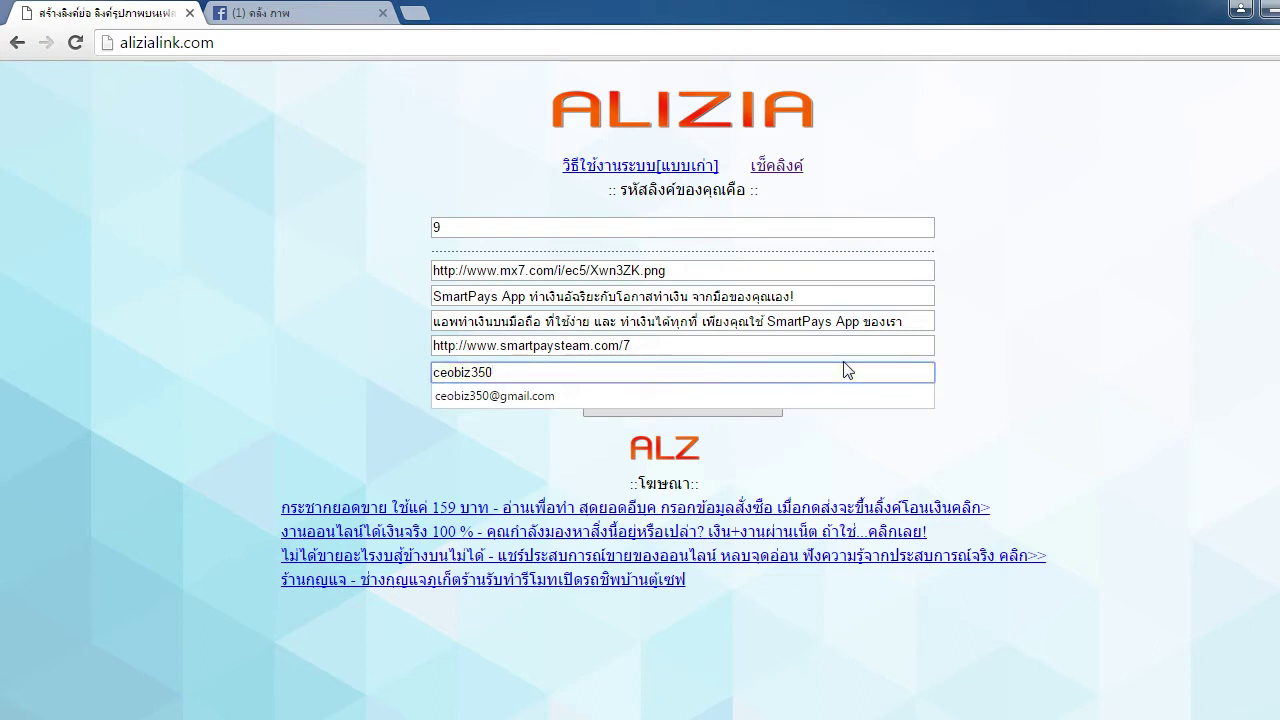
type("0")
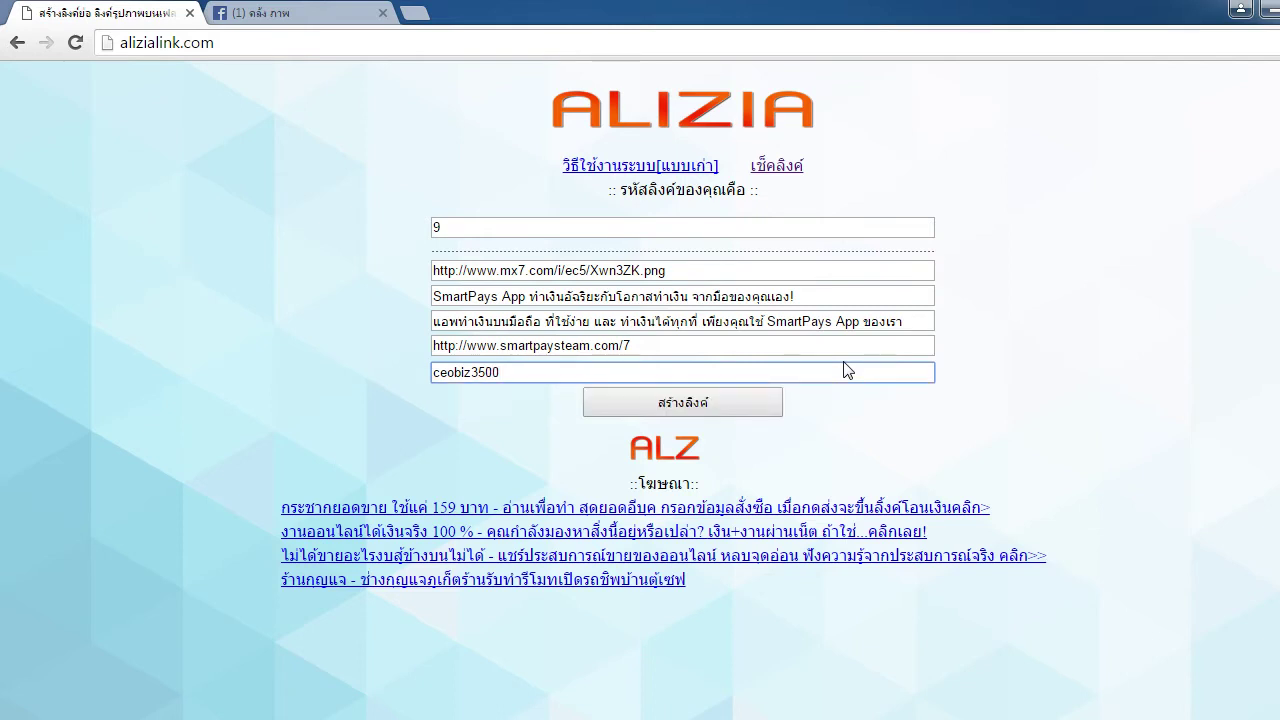
left_click_drag(500, 373, 491, 373)
key("BackSpace")
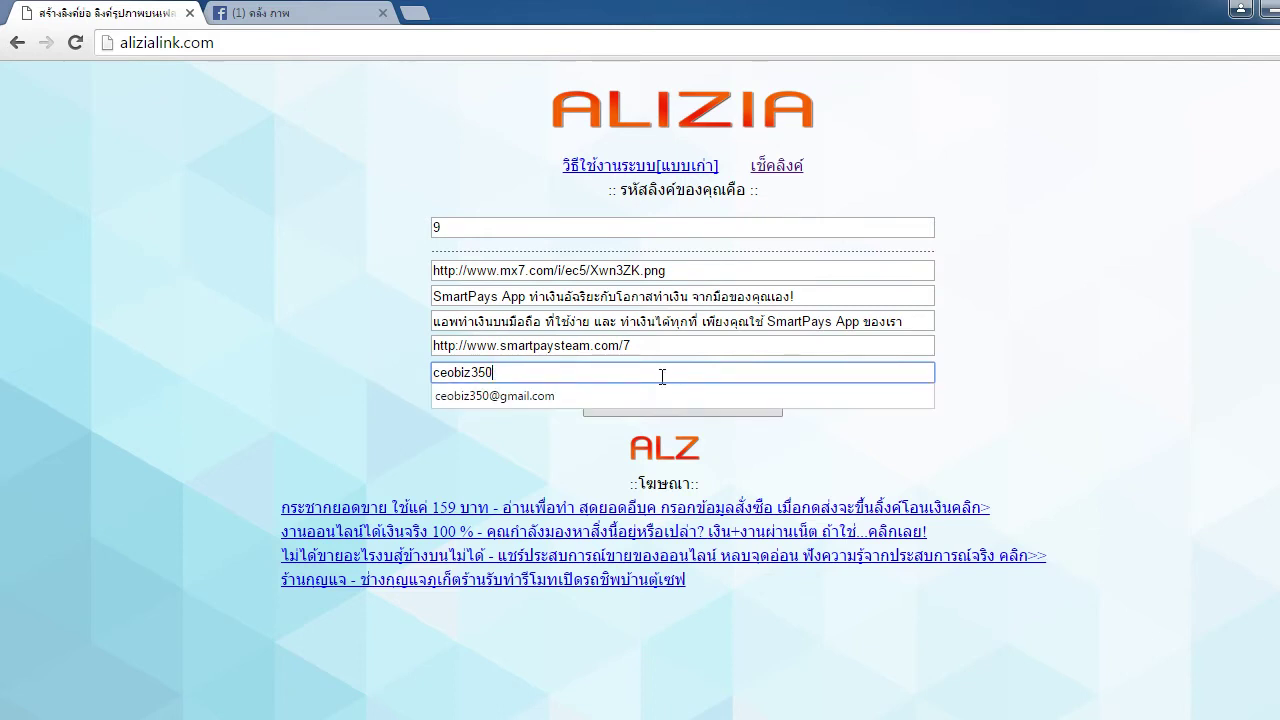
left_click(512, 398)
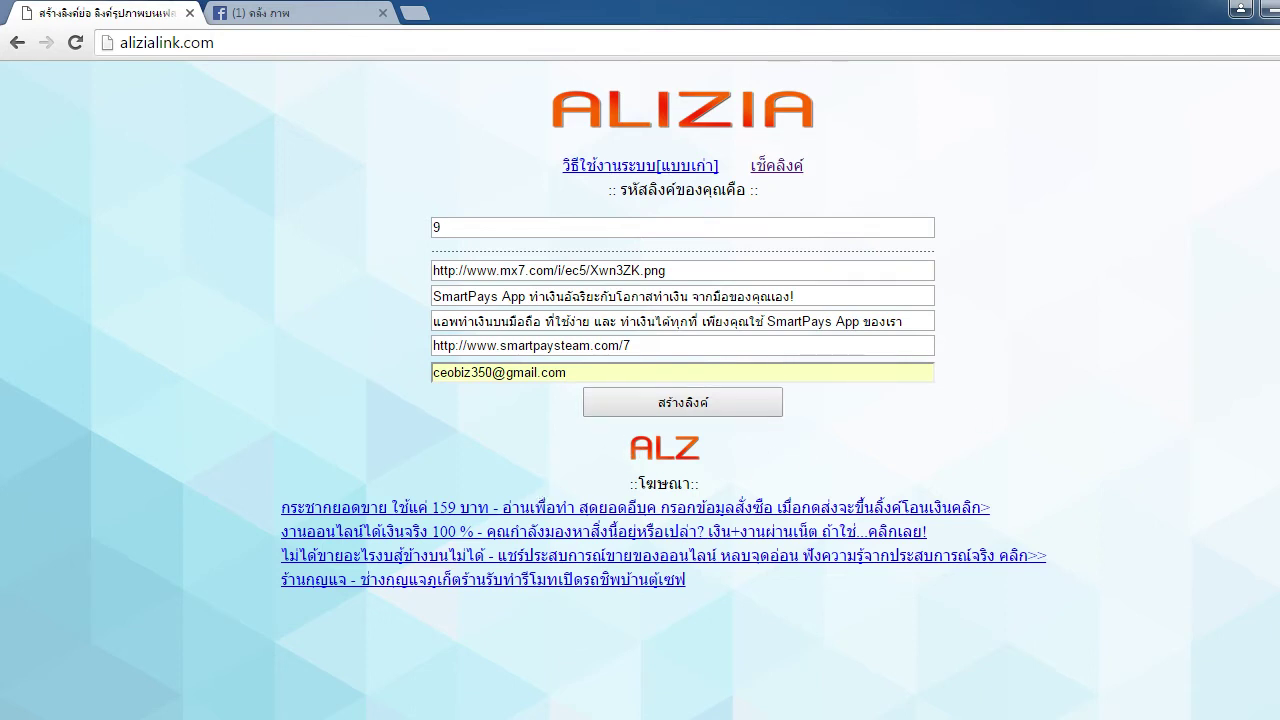
Submit the form with สร้างลิงค์, then start typing the account e-mail as the user code
left_click(663, 408)
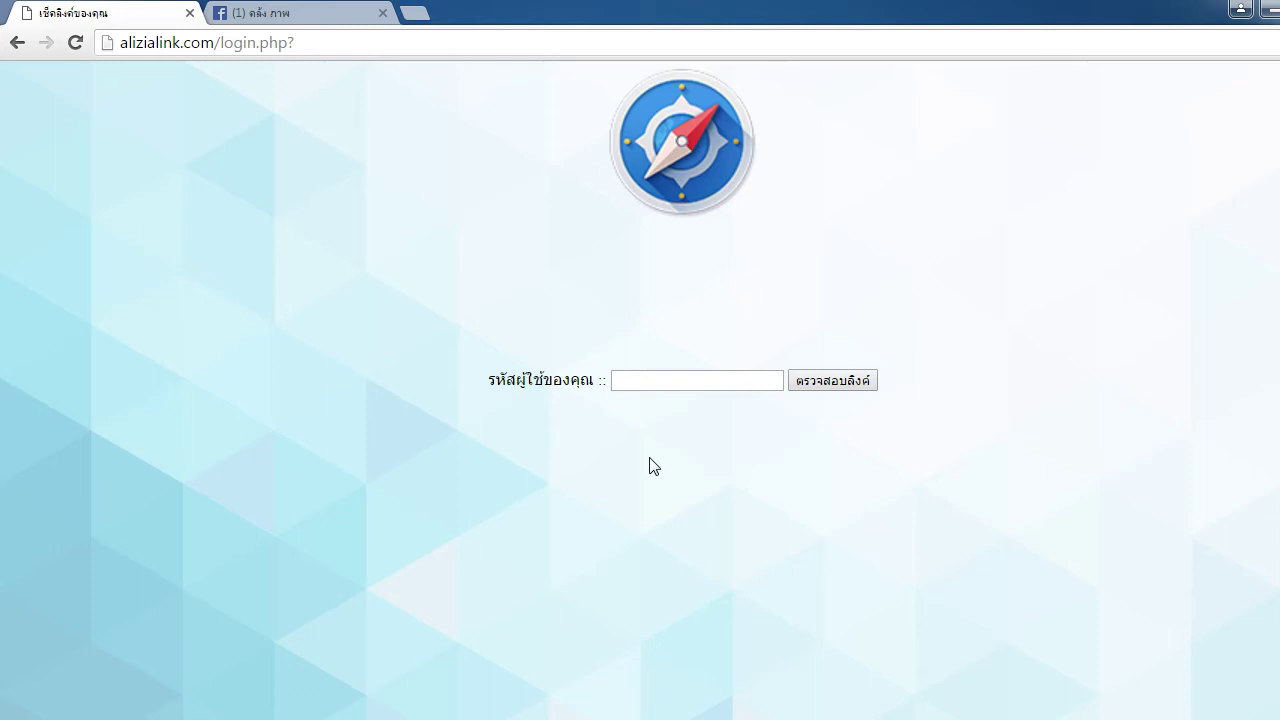
left_click(724, 384)
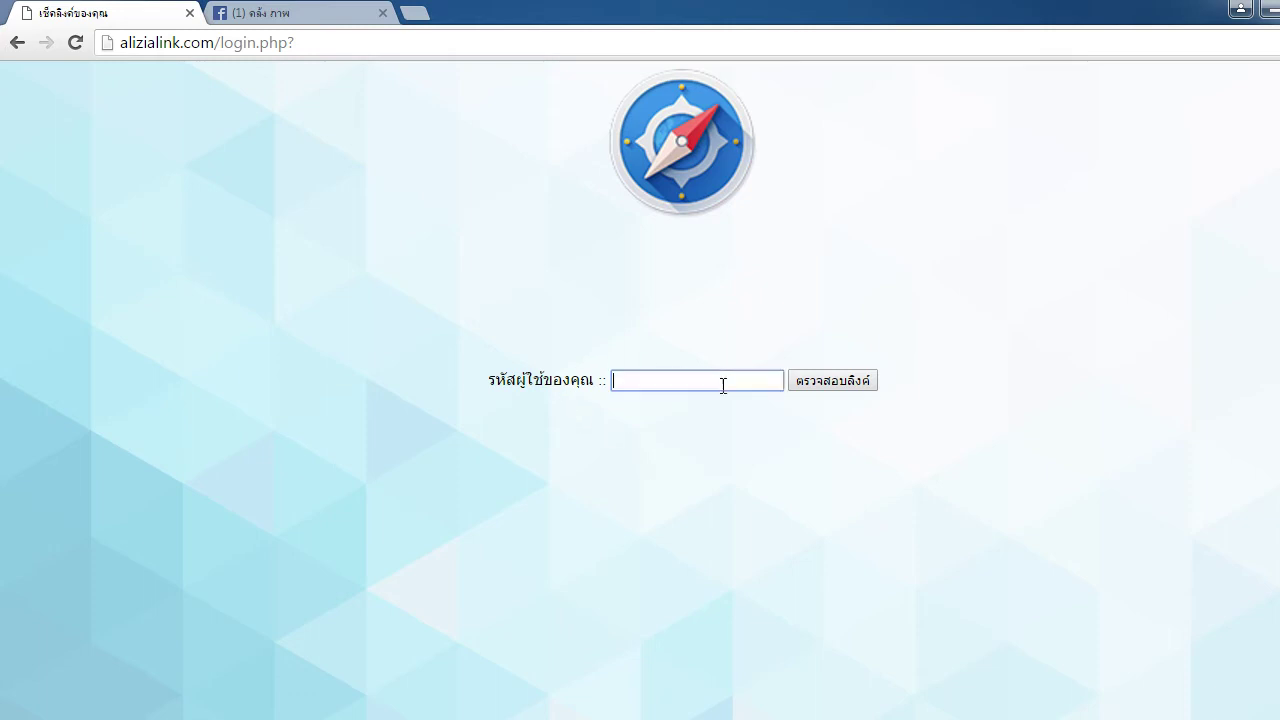
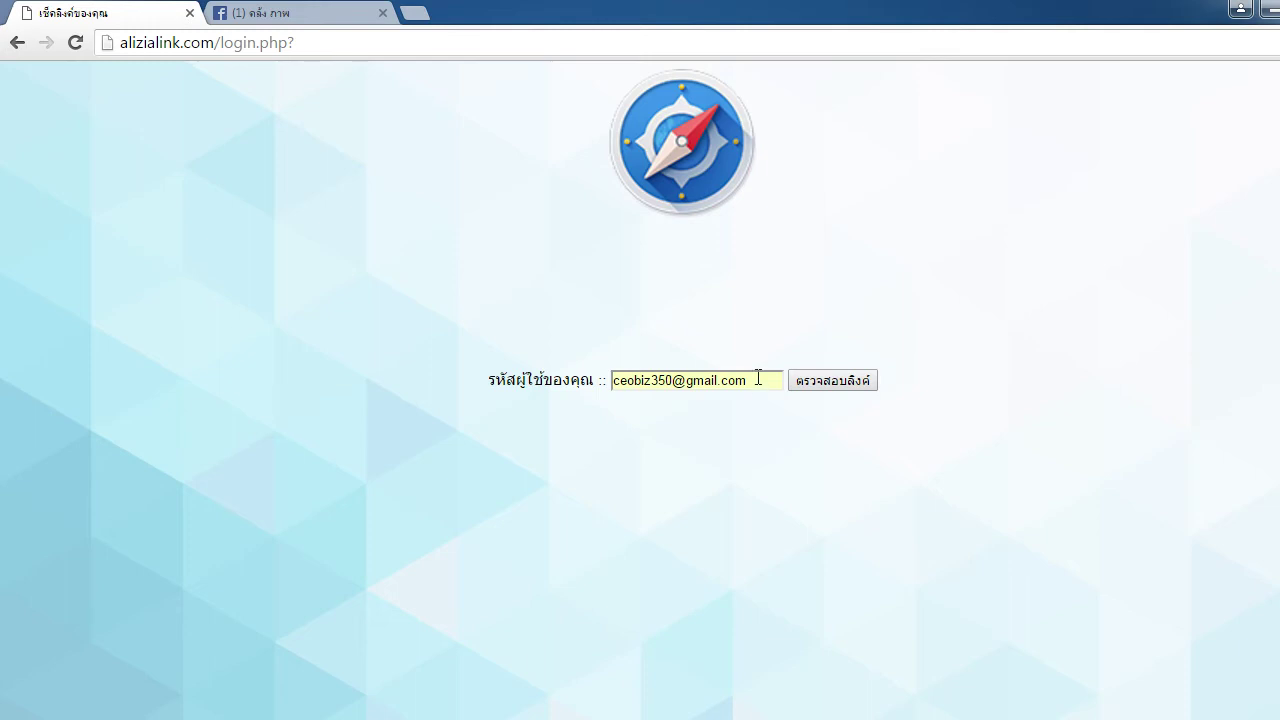
Load the account's link stats table listing links 1–4 and 9, with link 1 at 23 clicks
left_click(841, 384)
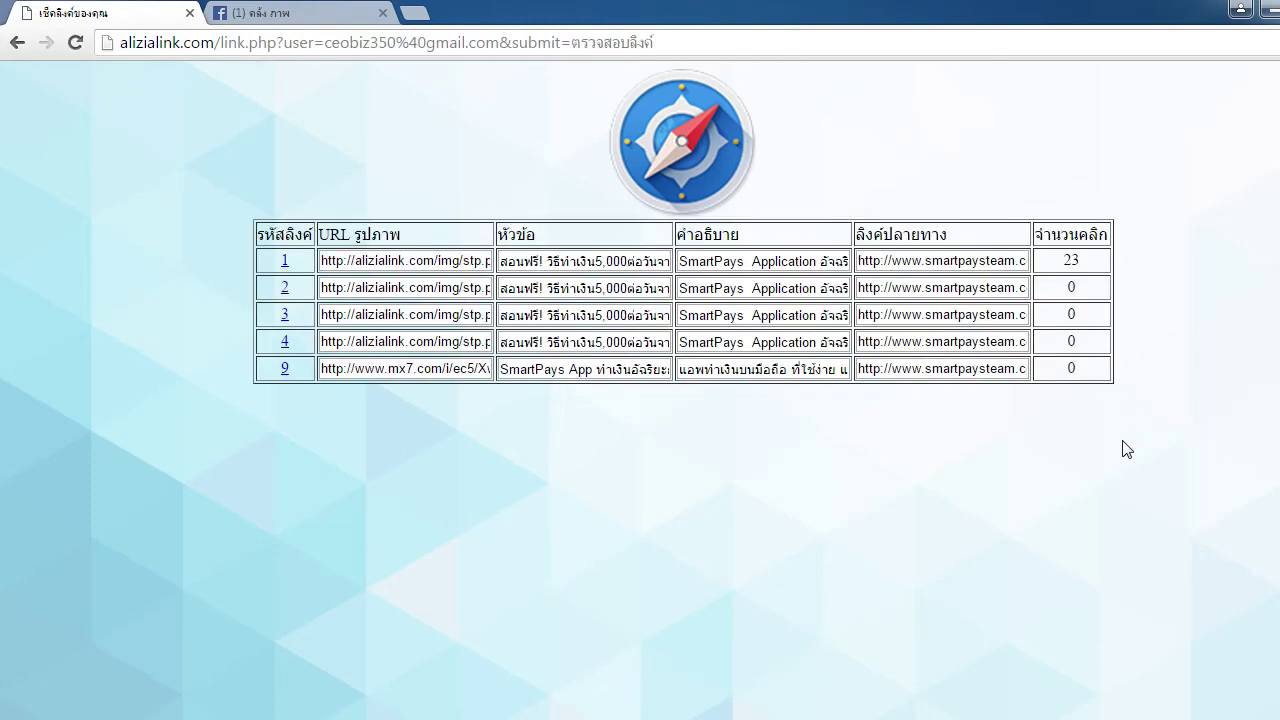
left_click_drag(298, 343, 281, 262)
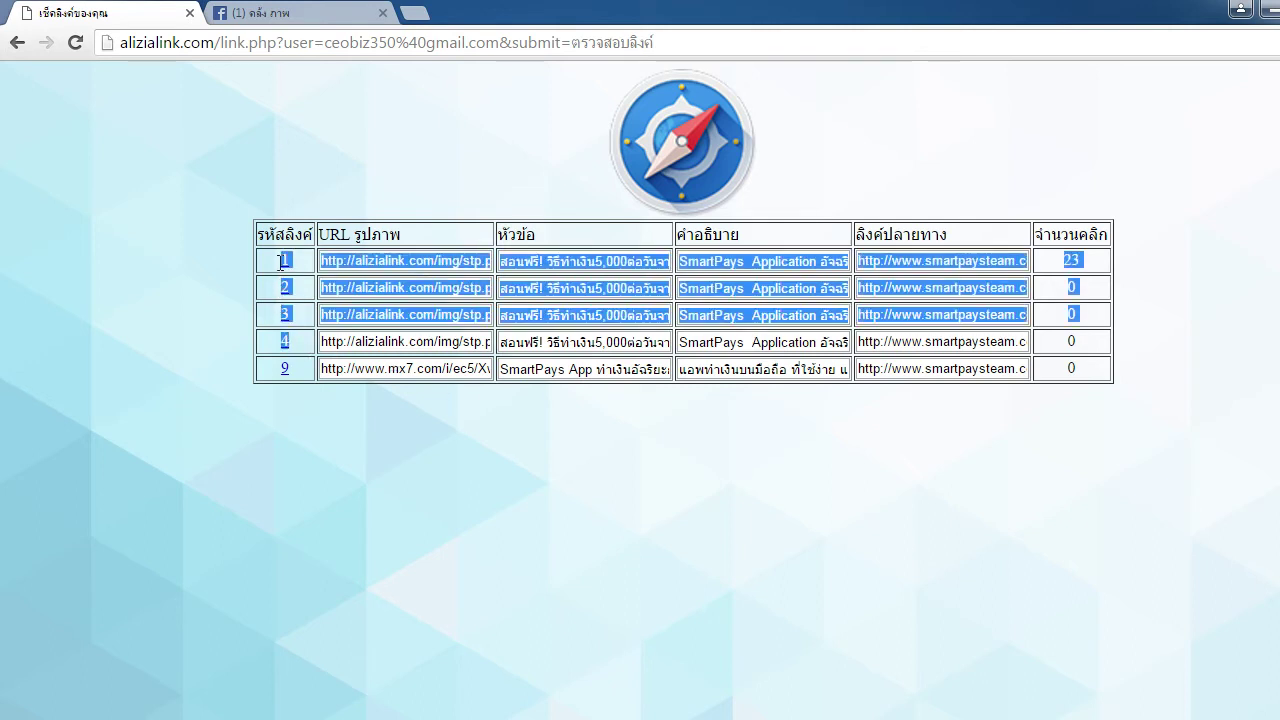
left_click(166, 274)
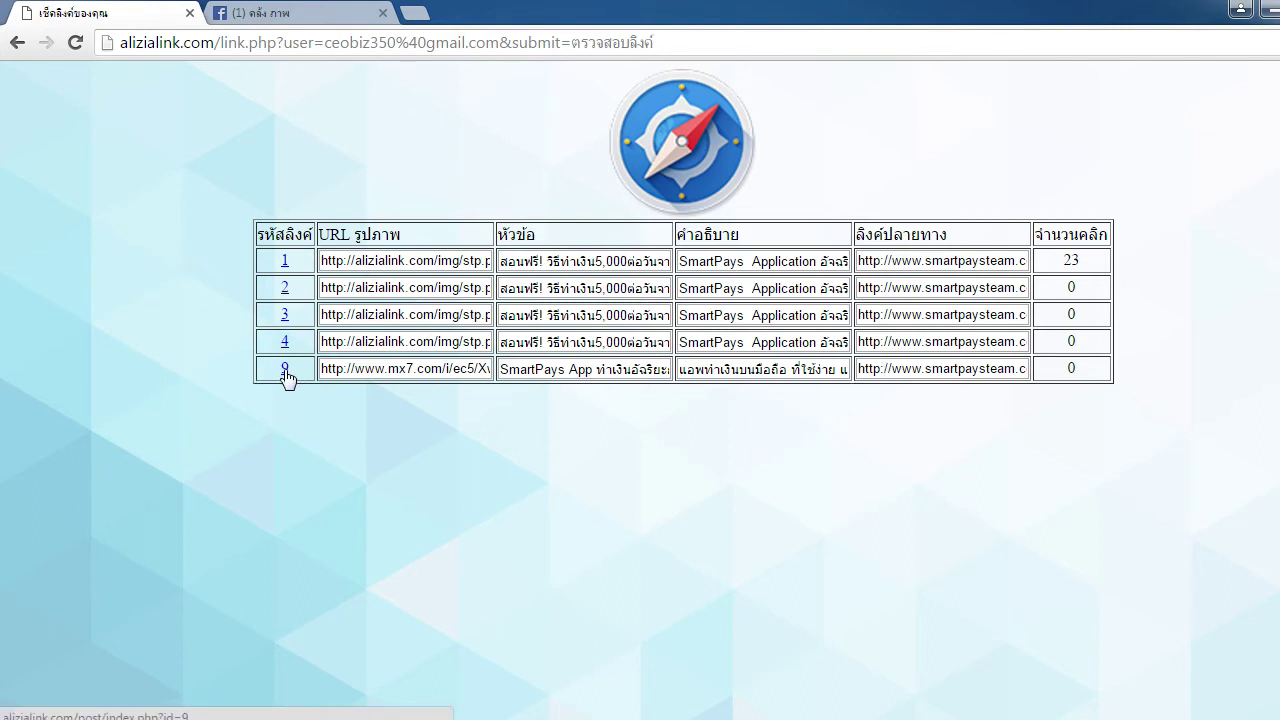
left_click(285, 370)
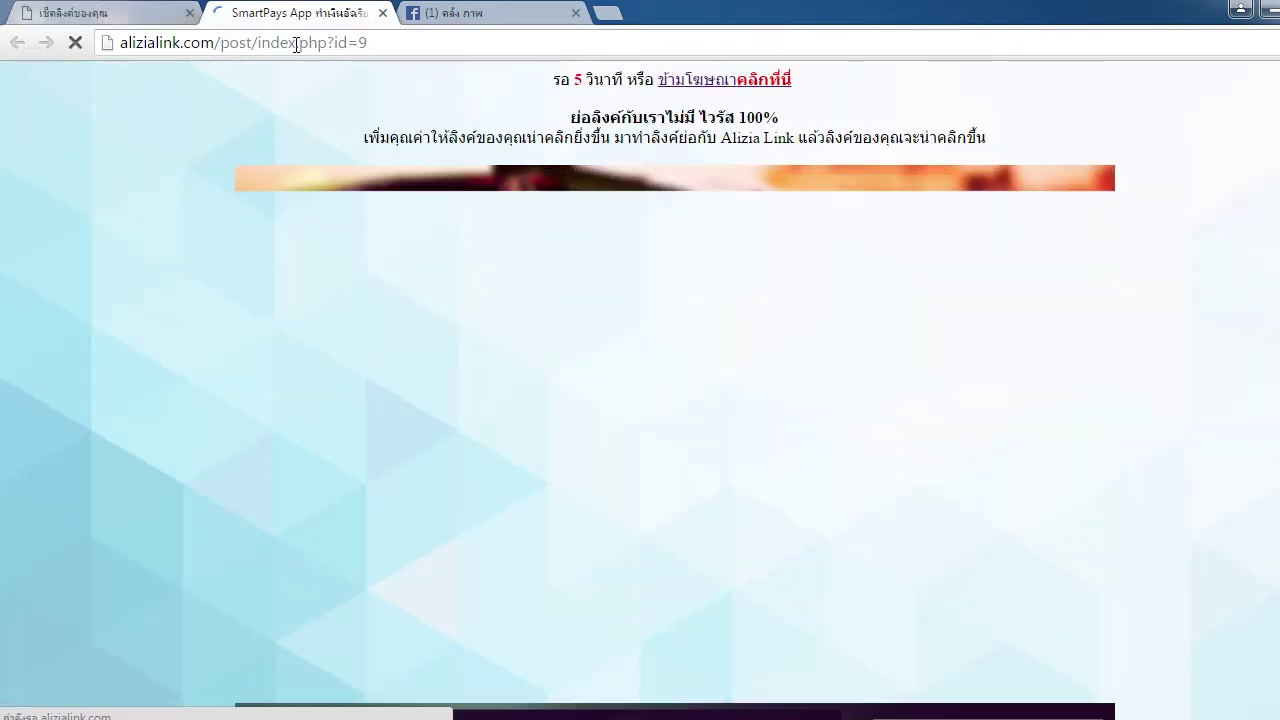
left_click(294, 43)
right_click(294, 43)
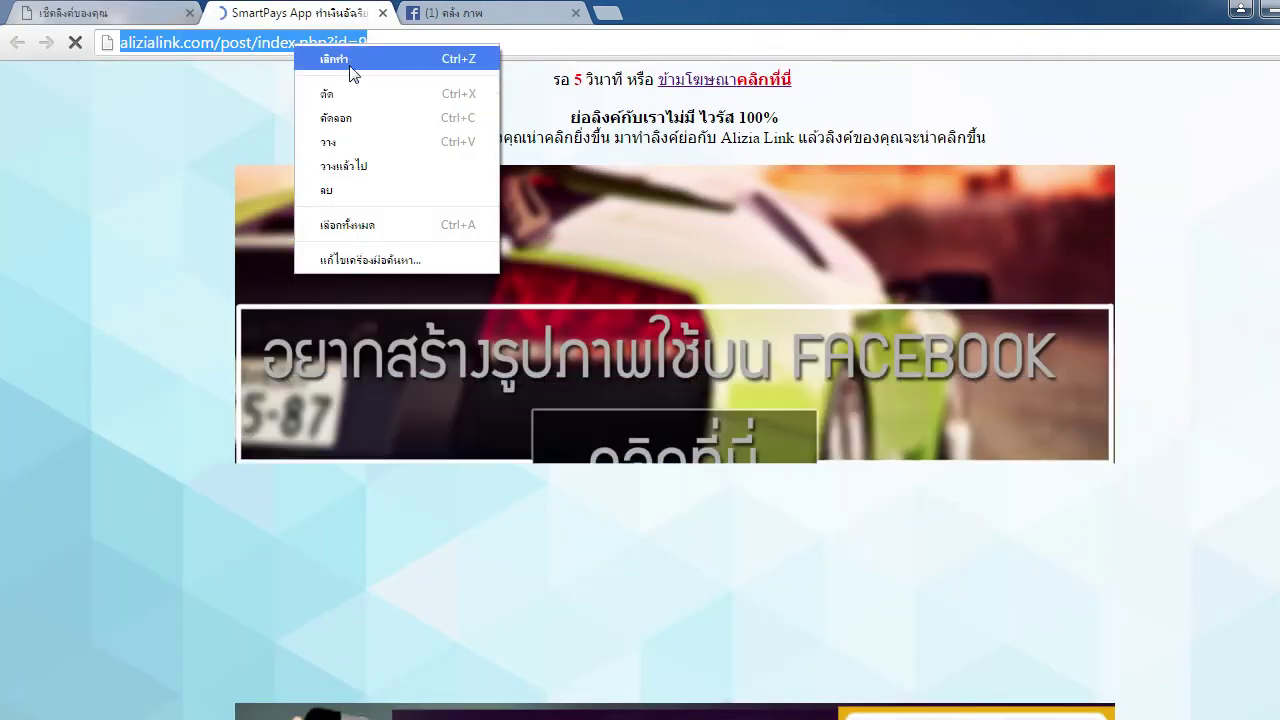
left_click(345, 118)
scroll(1223, 266, "down", 2)
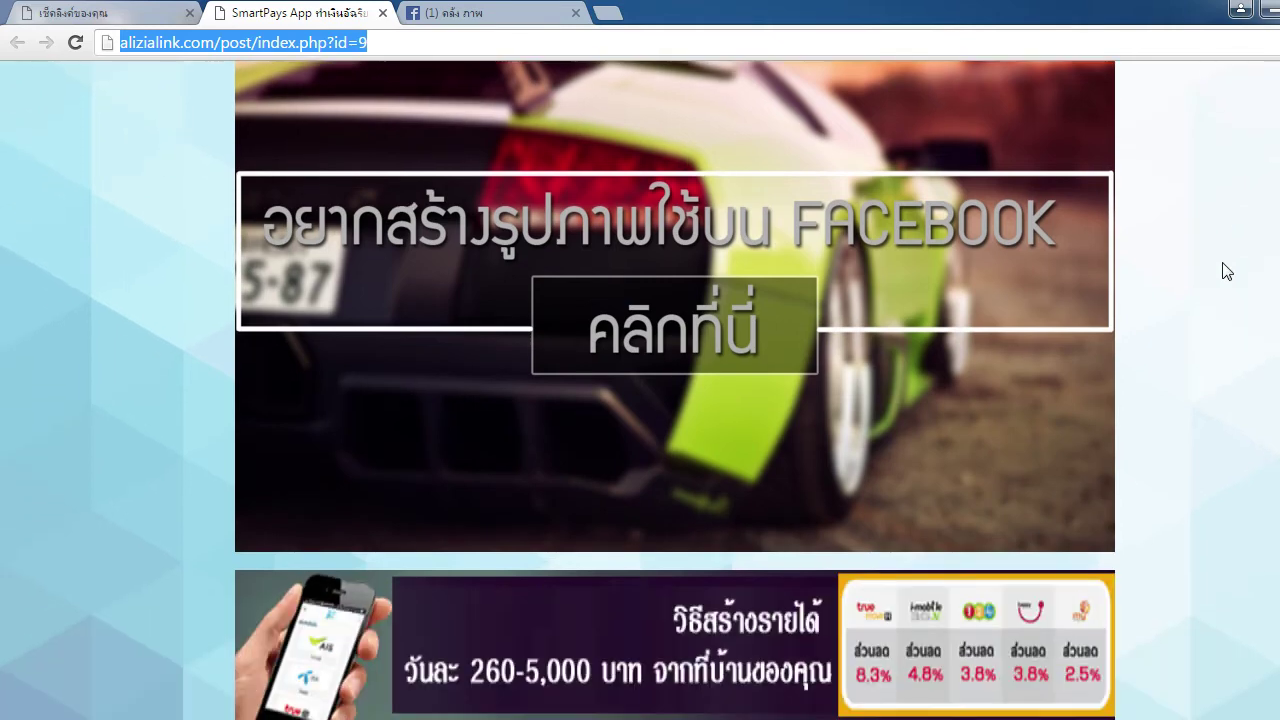
scroll(1225, 270, "up", 2)
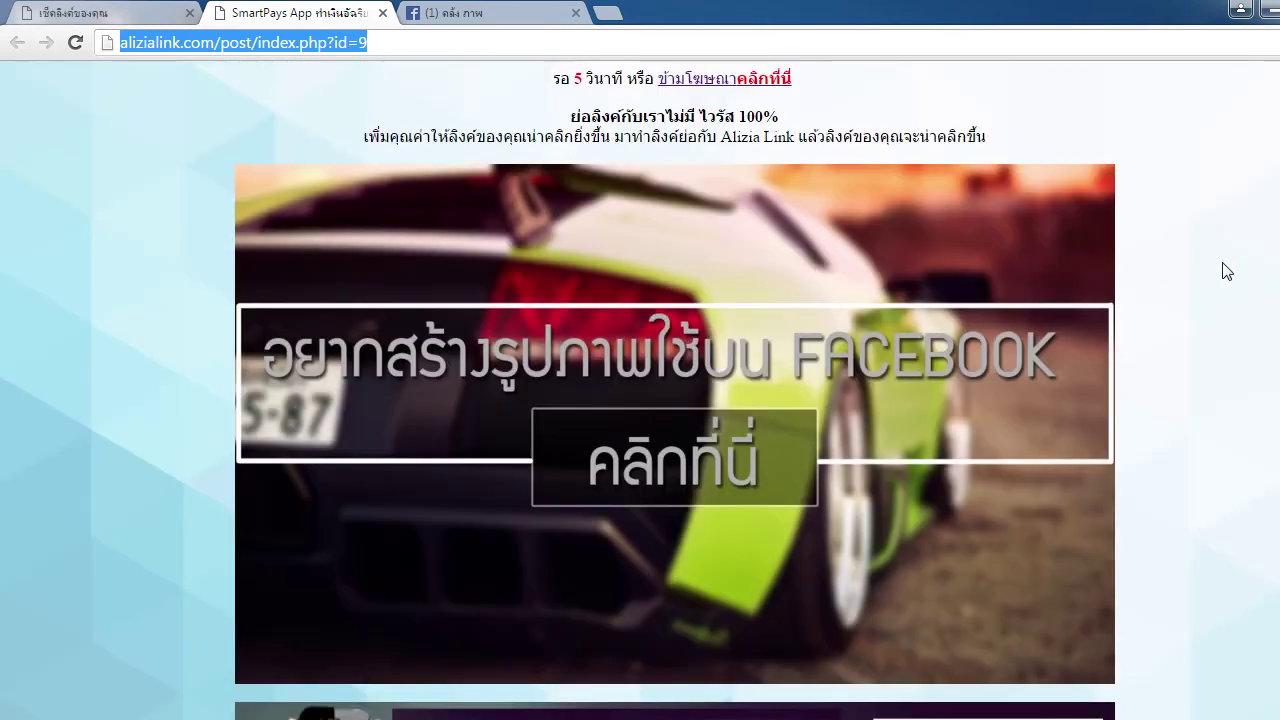
left_click(729, 384)
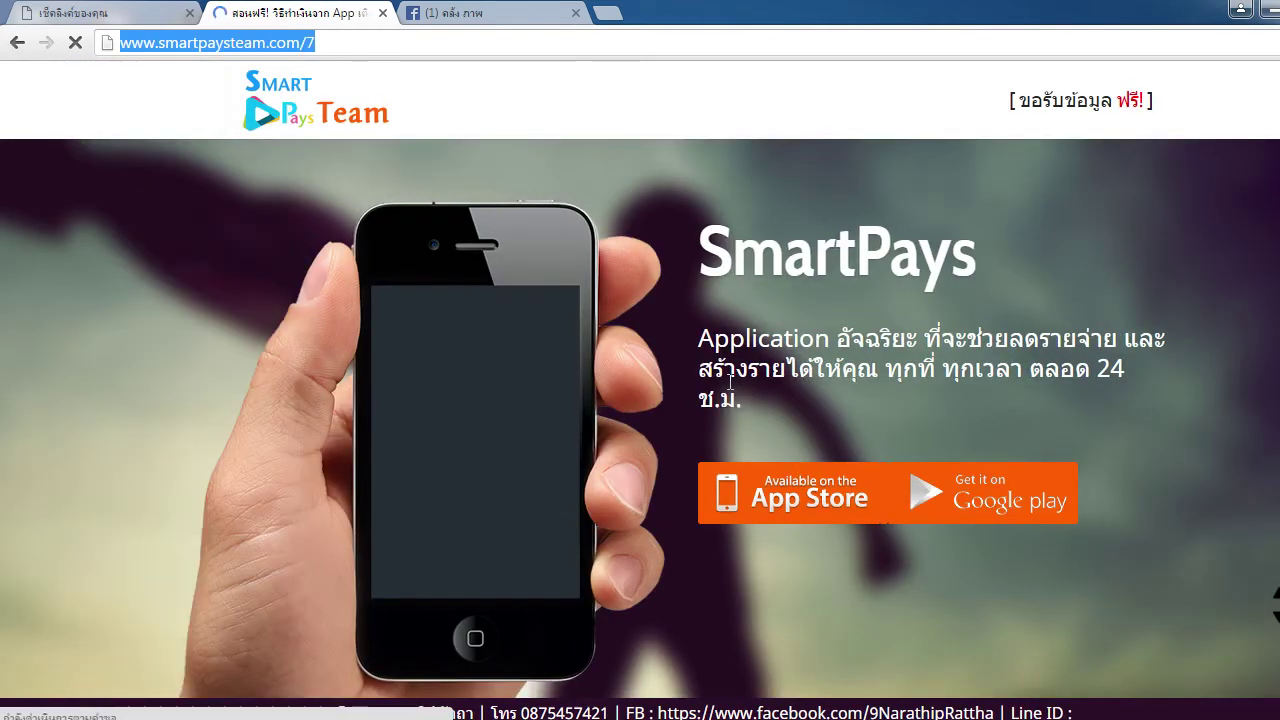
key("ctrl+w")
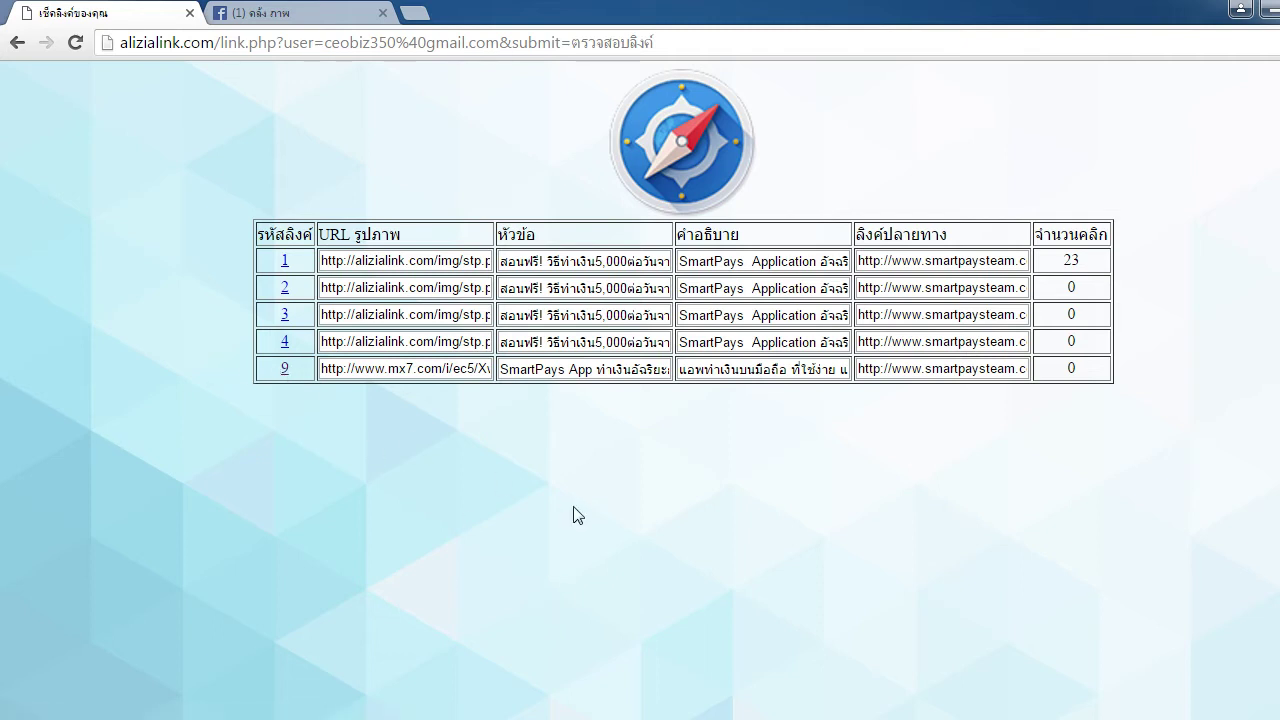
Refresh the stats to confirm link 9's count of 1, then load link 9's page in a new tab
key("F5")
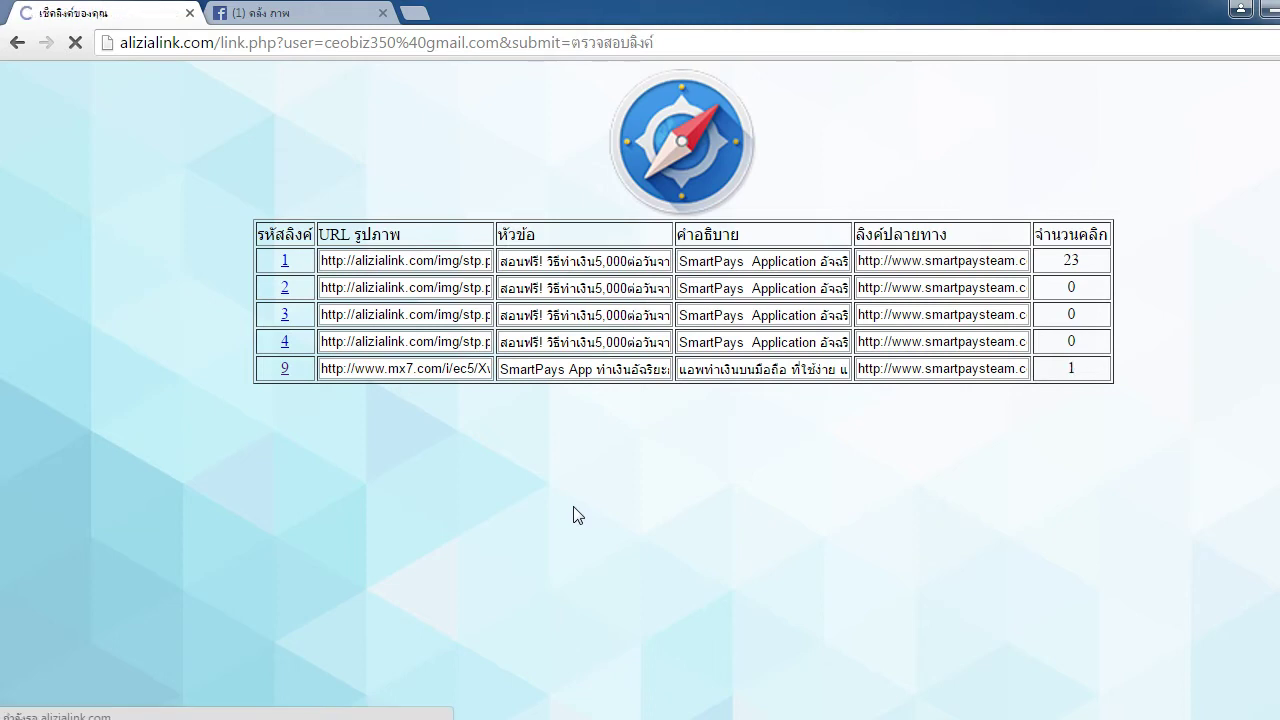
double_click(1071, 368)
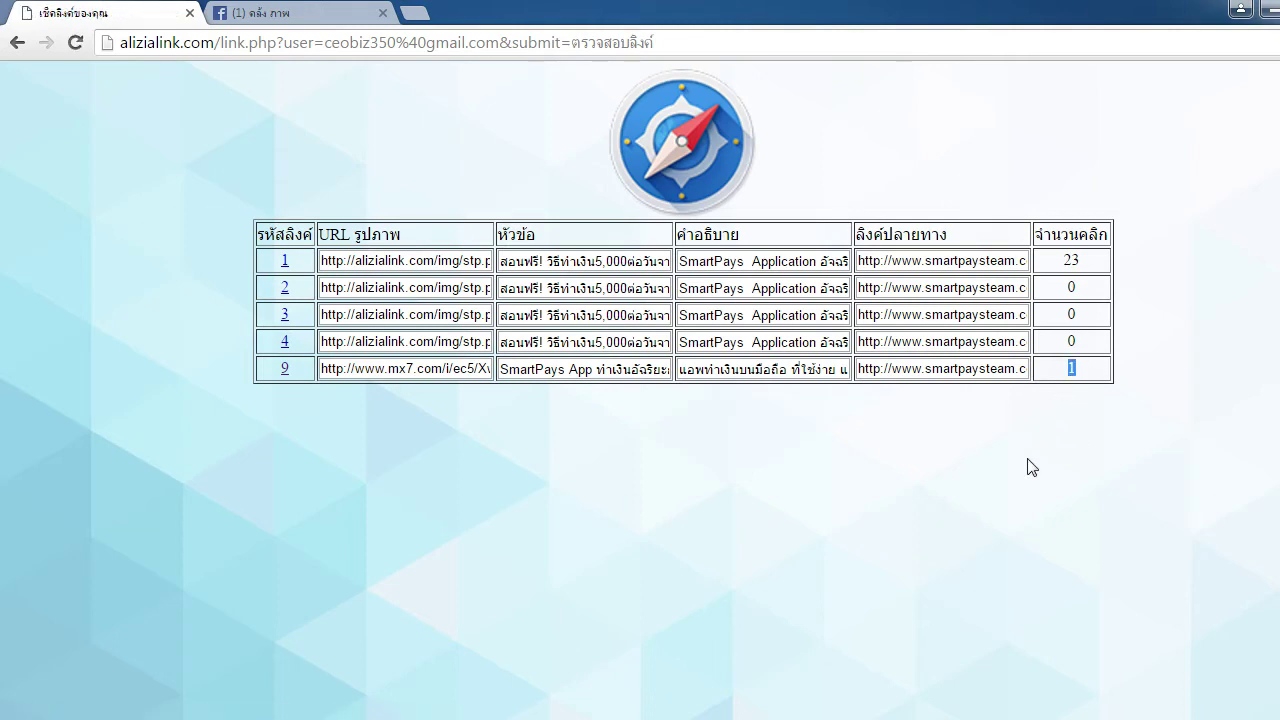
left_click(1018, 497)
left_click(414, 13)
key("ctrl+v")
key("Return")
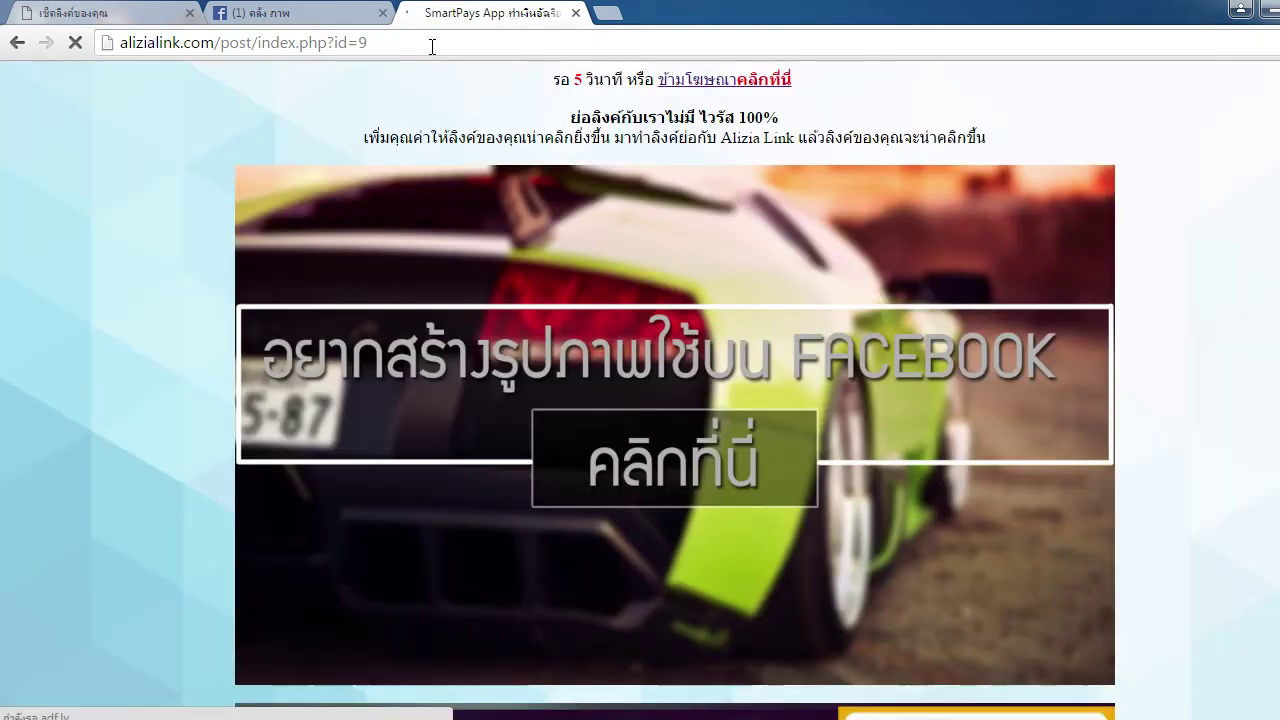
Refresh the link statistics and confirm link 9's click count is now 2
left_click(125, 13)
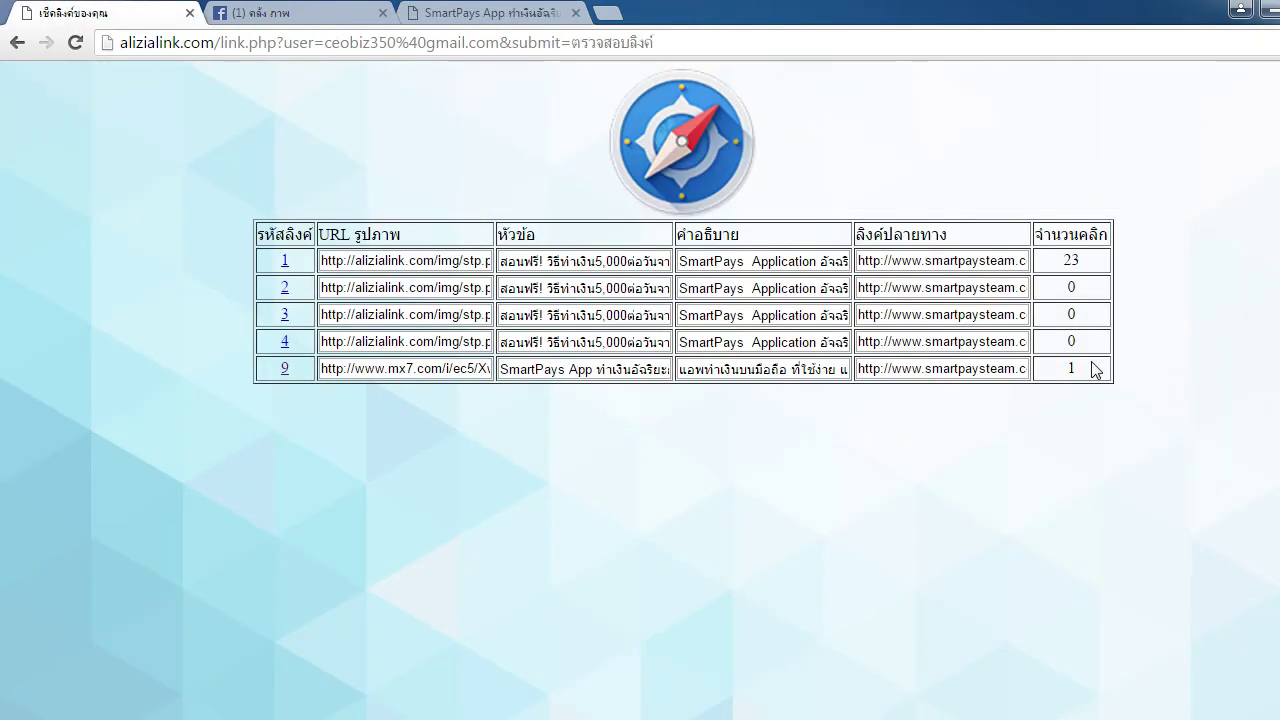
left_click(74, 44)
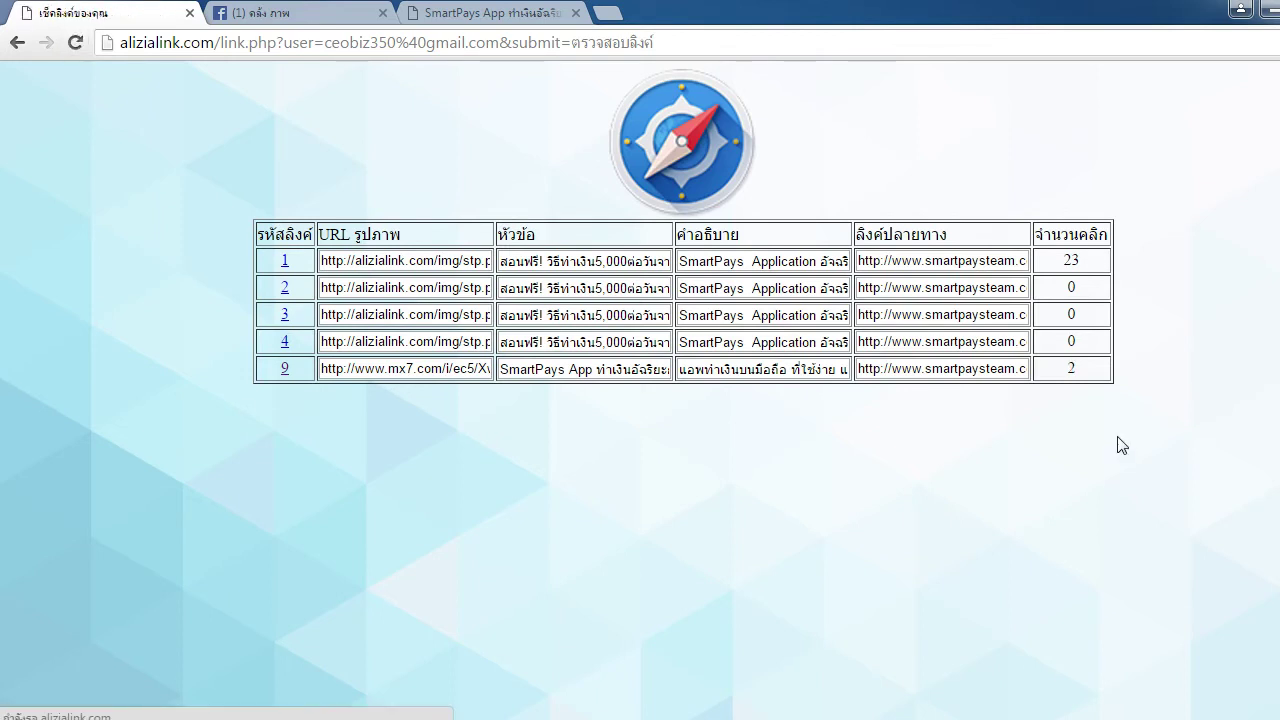
double_click(1068, 368)
left_click(934, 607)
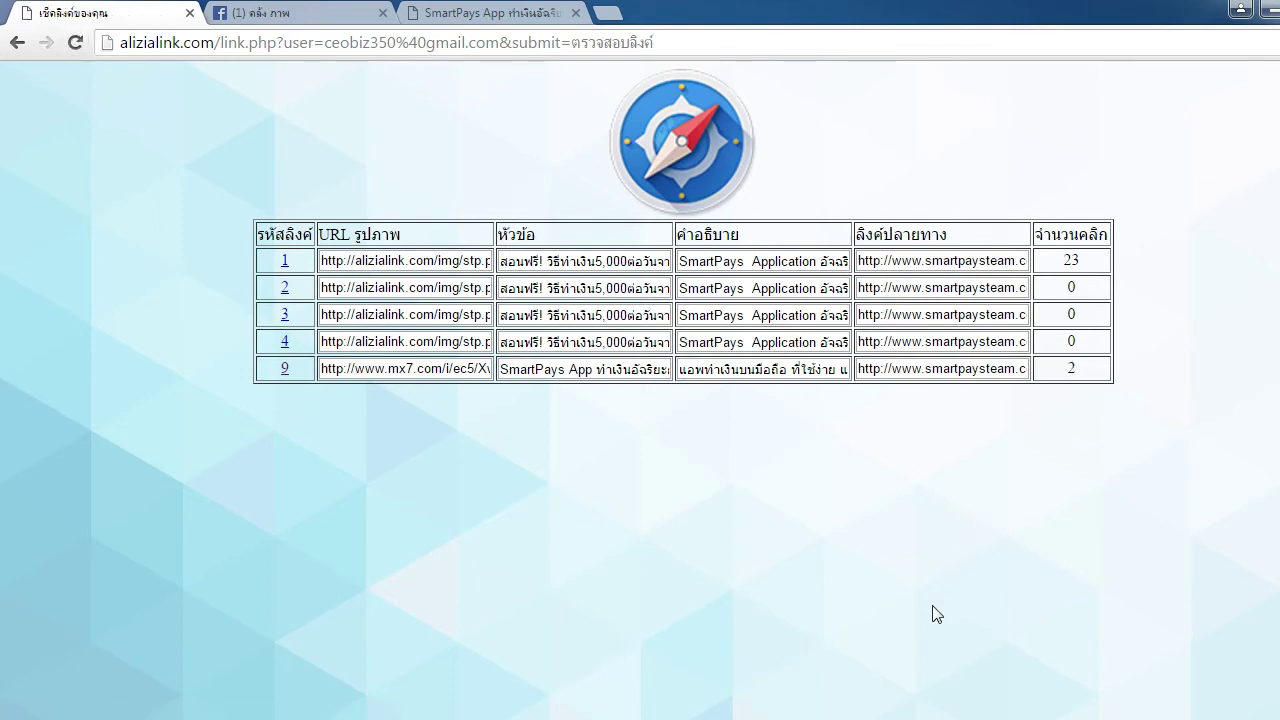
double_click(1072, 368)
left_click(1058, 458)
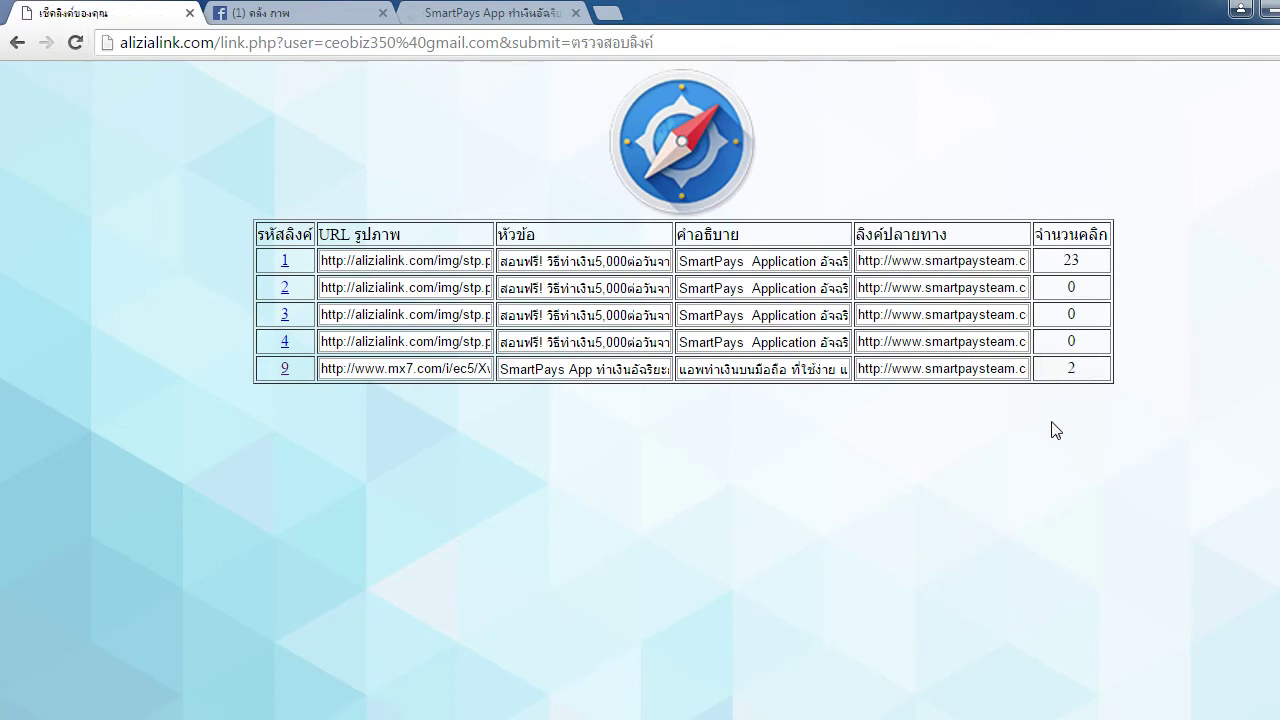
Close the extra SmartPays pages, reopening link 9's page once, and finish with a blank new tab
middle_click(489, 8)
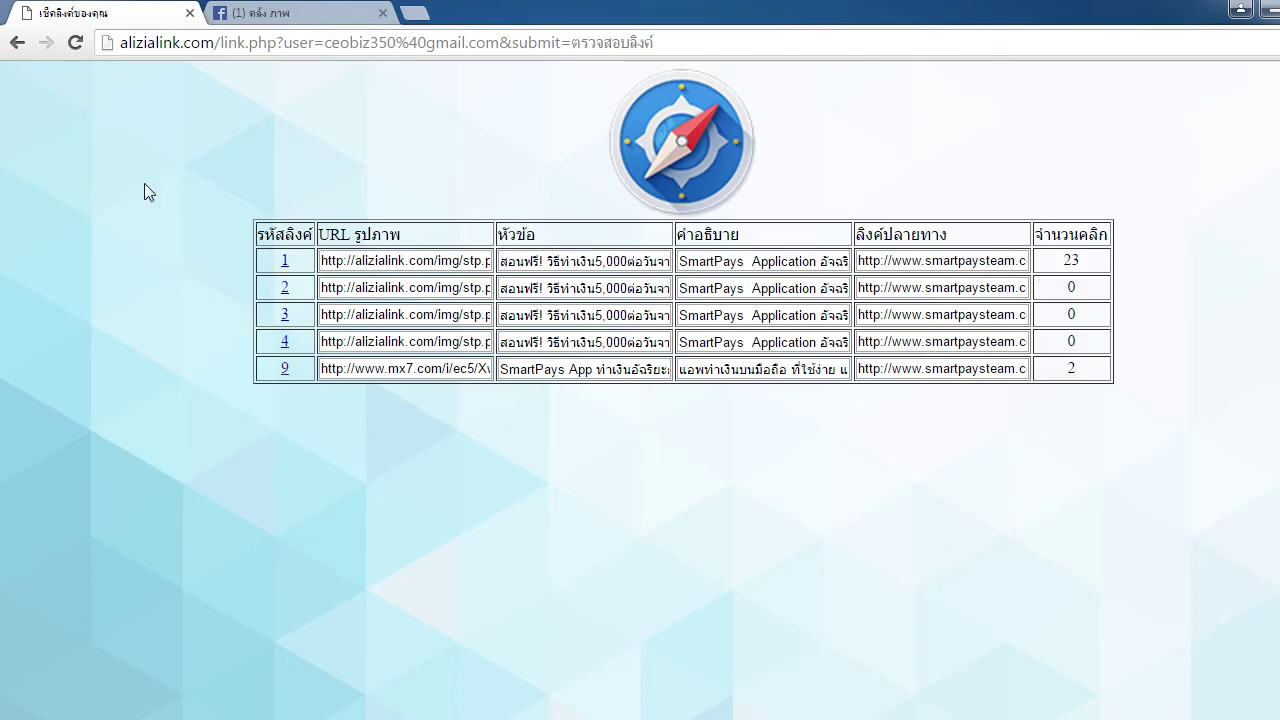
left_click(280, 12)
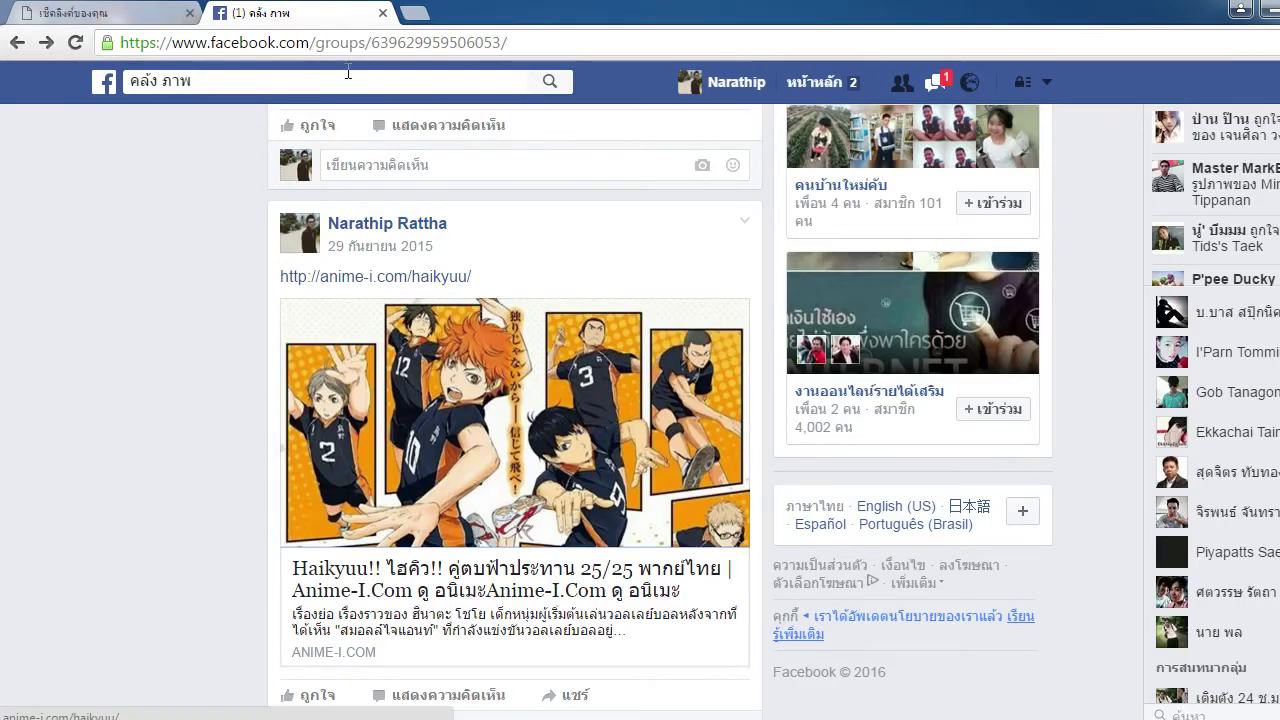
left_click(410, 45)
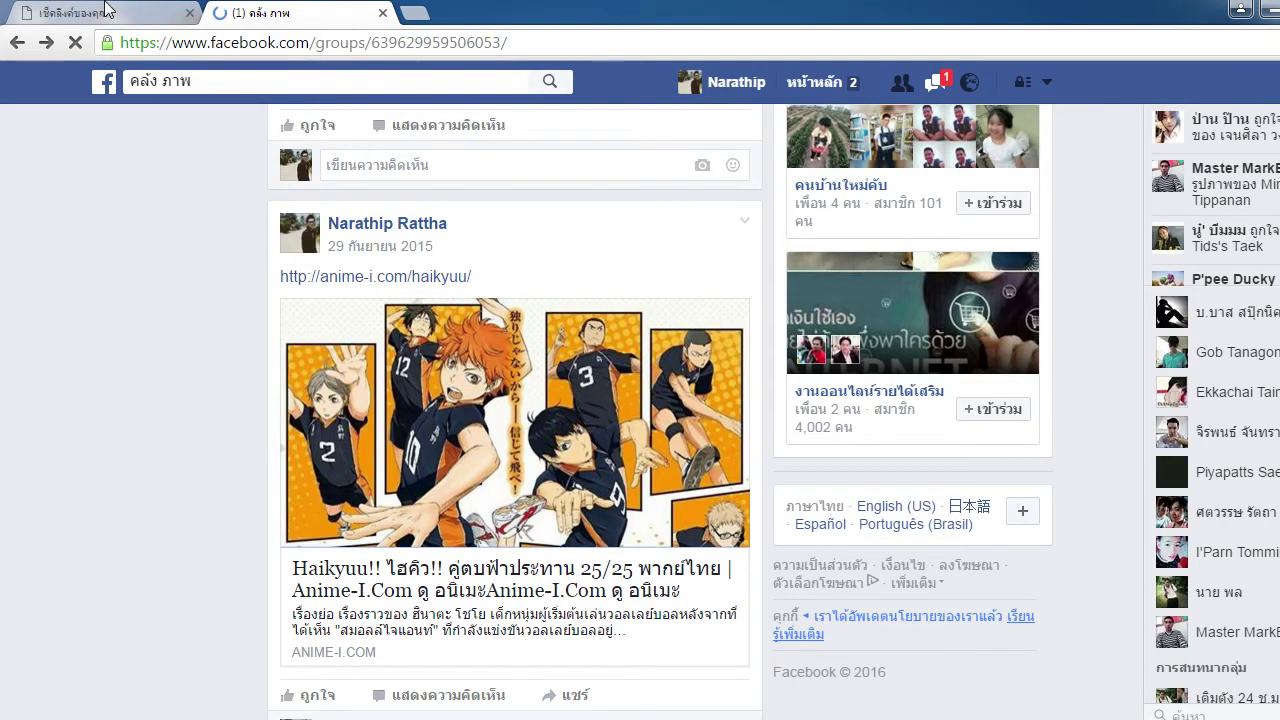
left_click(112, 12)
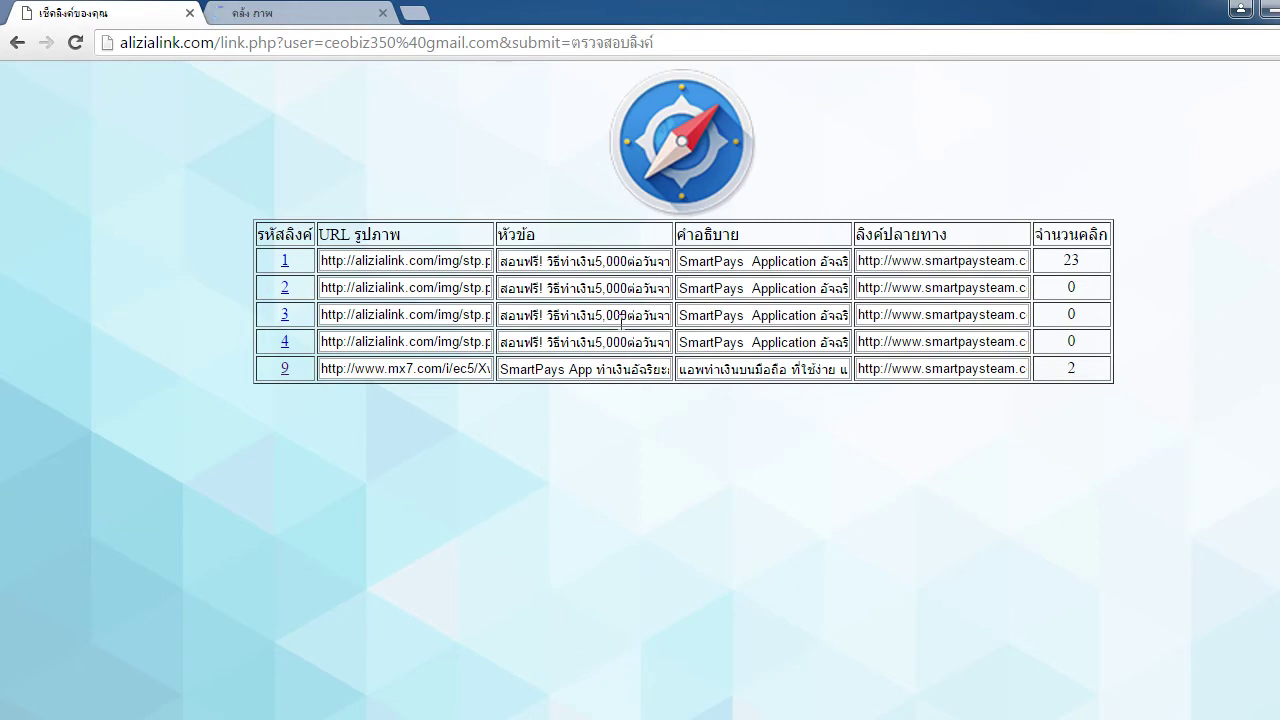
left_click(407, 368)
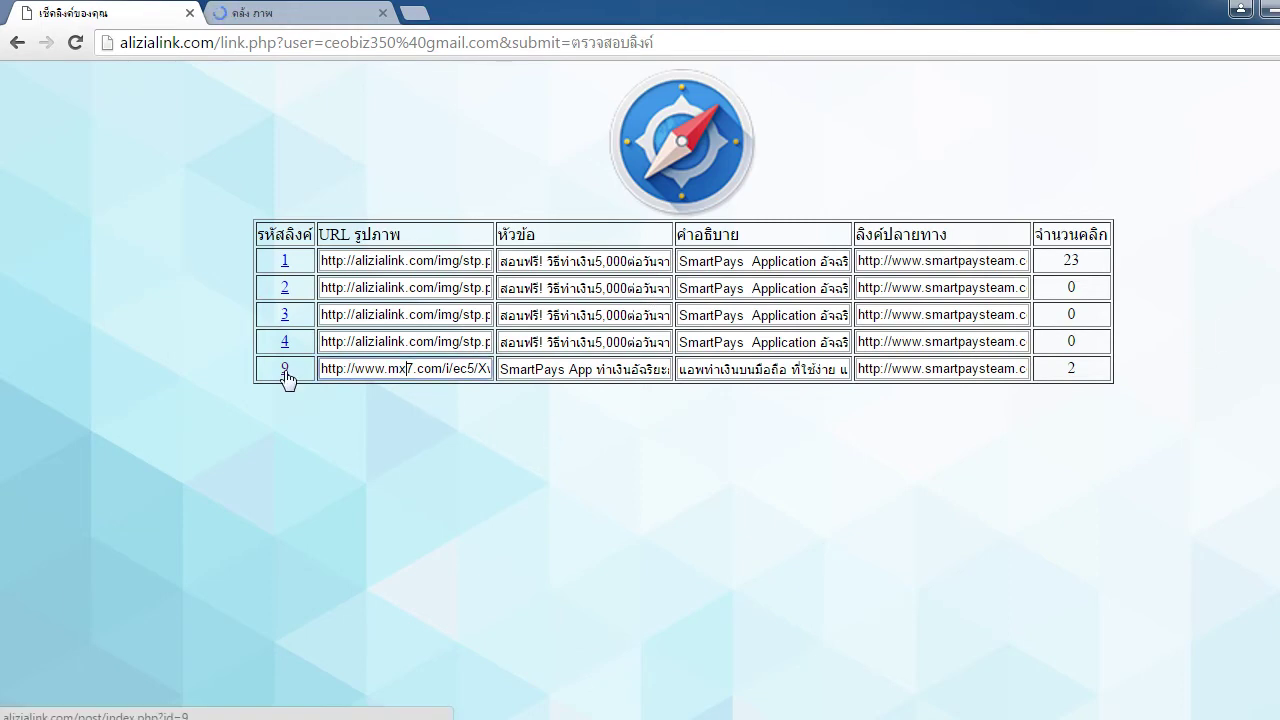
left_click(285, 372)
left_click(336, 45)
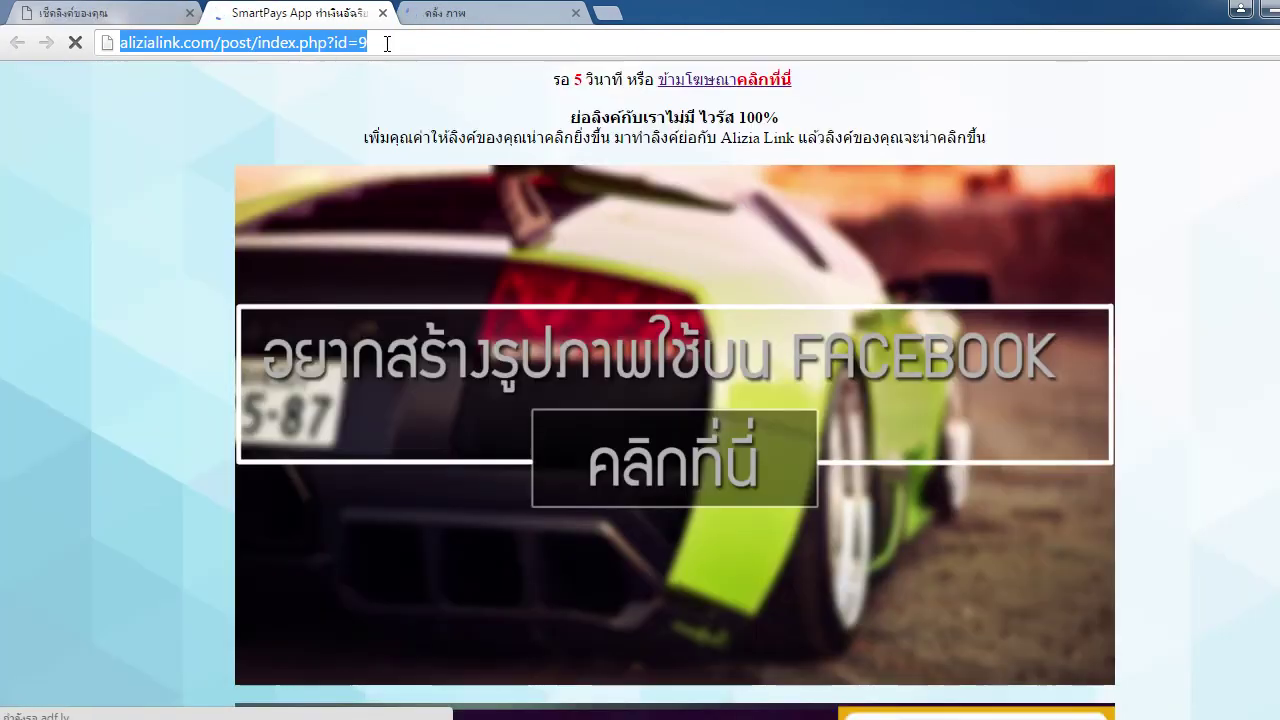
left_click(386, 40)
left_click(382, 13)
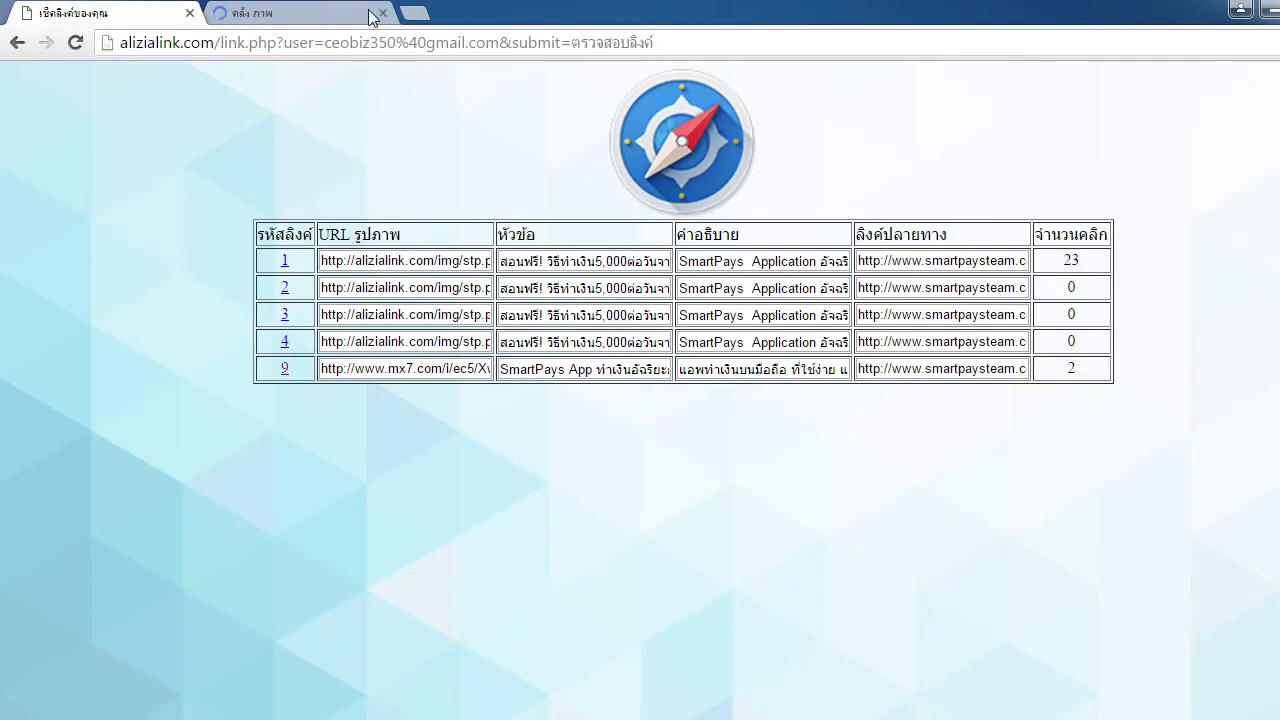
left_click(325, 12)
left_click(418, 12)
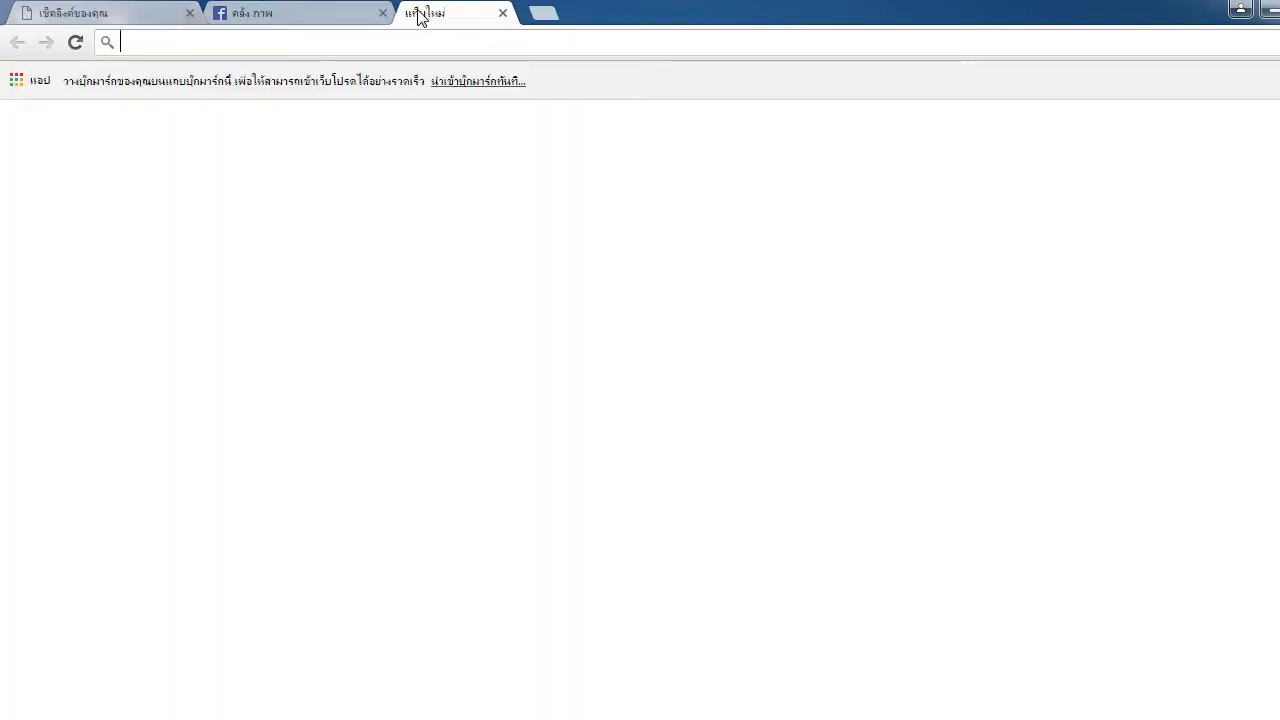
Load goo.gl in the new tab, correcting the mistyped 'goo.gll' address
left_click(360, 10)
left_click(472, 14)
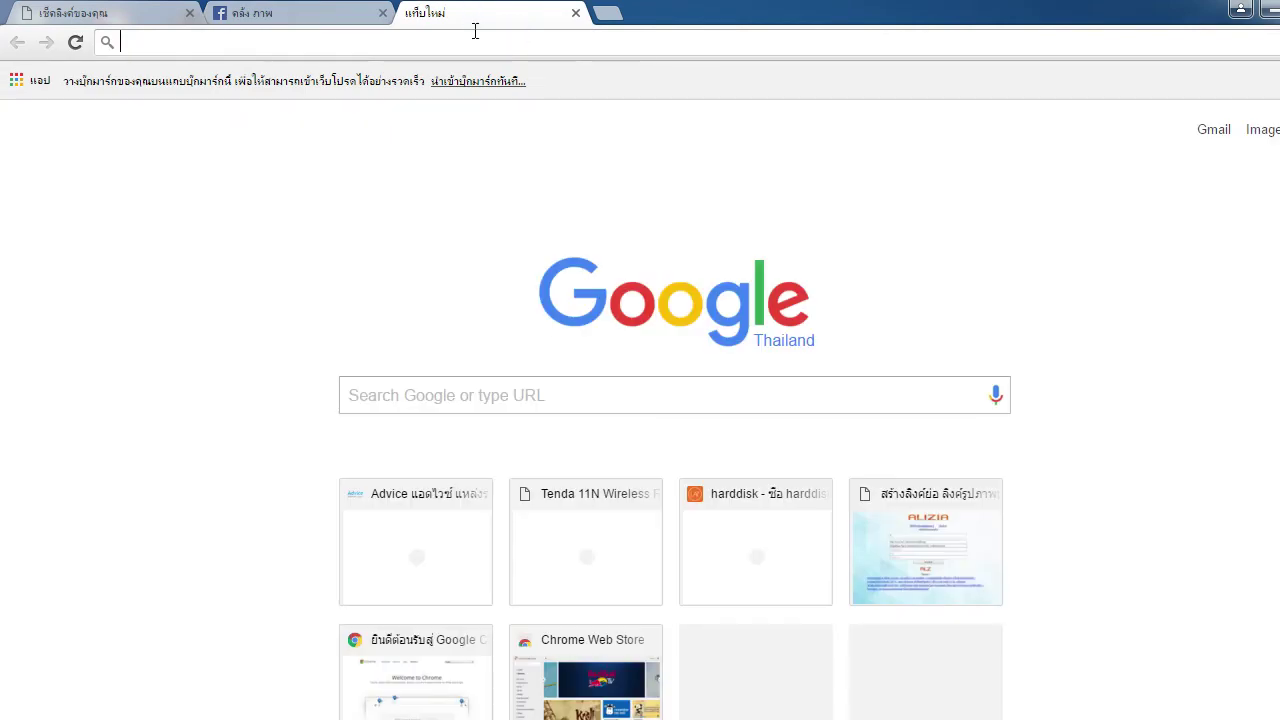
type("goo.gll")
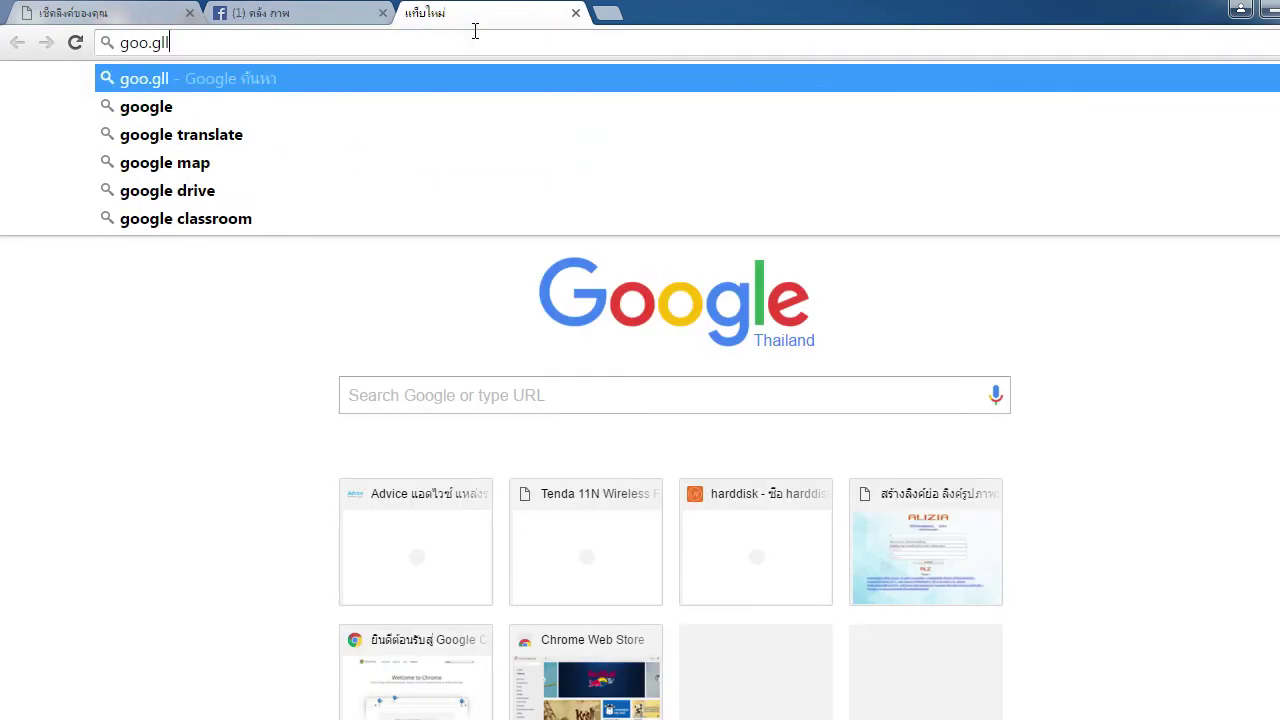
key("Return")
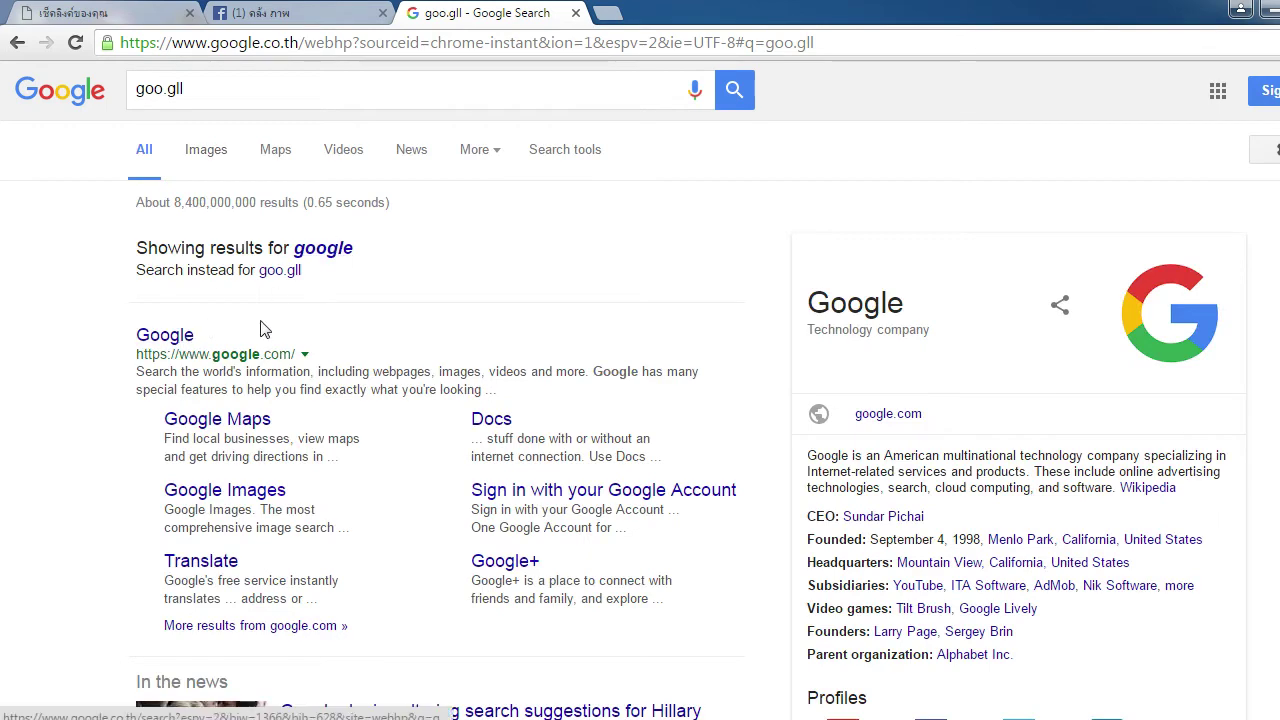
left_click(293, 42)
type("goo.gl")
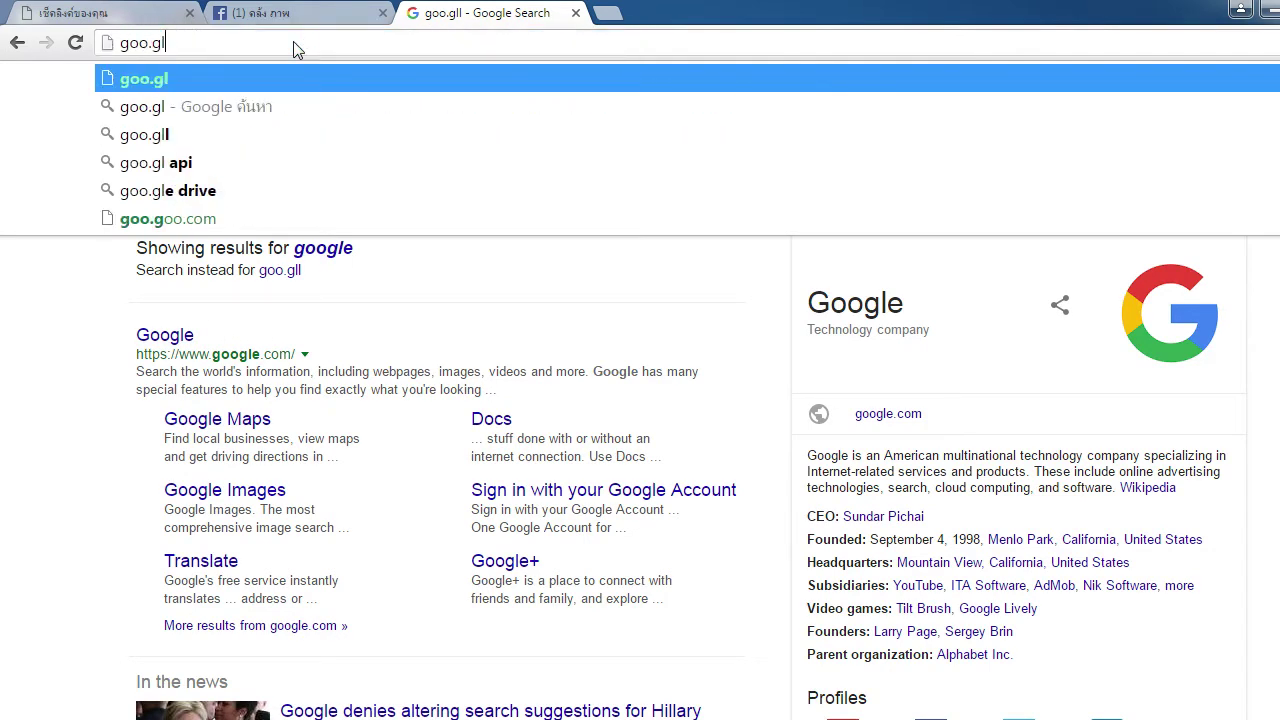
key("Return")
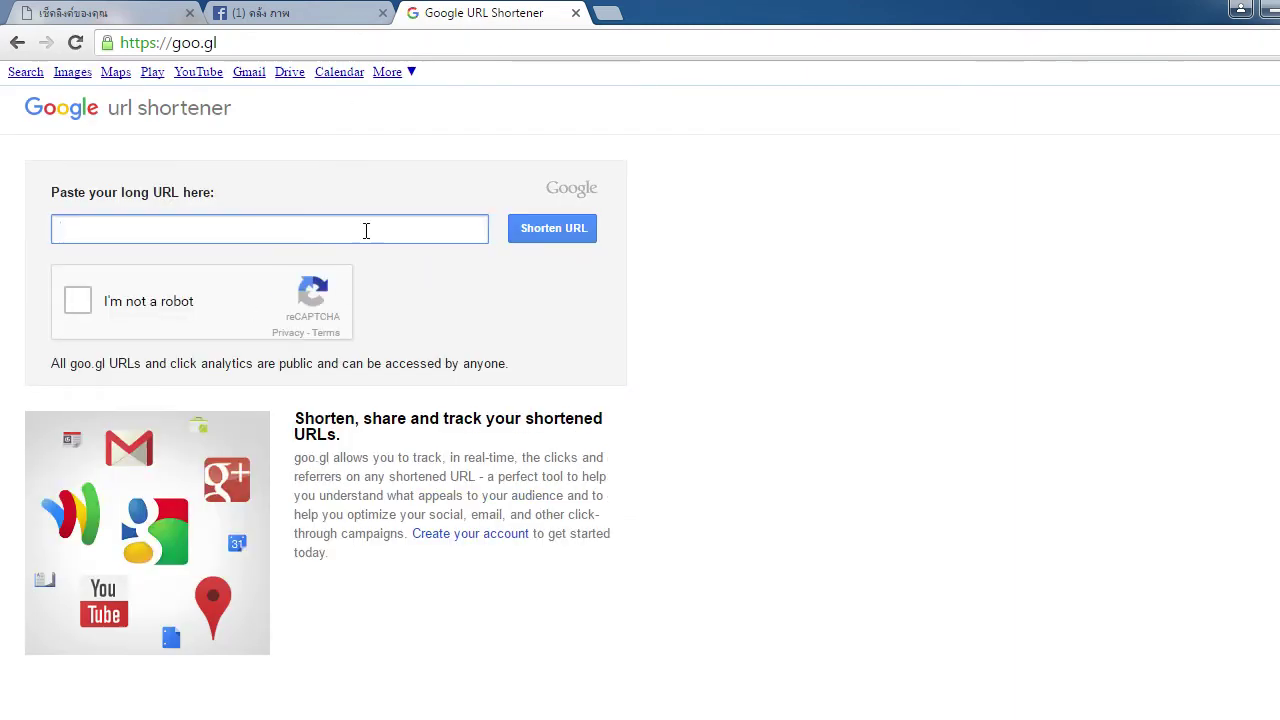
Shorten alizialink.com/post/index.php?id=9 after passing the grass-image captcha, producing goo.gl/6OXUuU
key("ctrl+v")
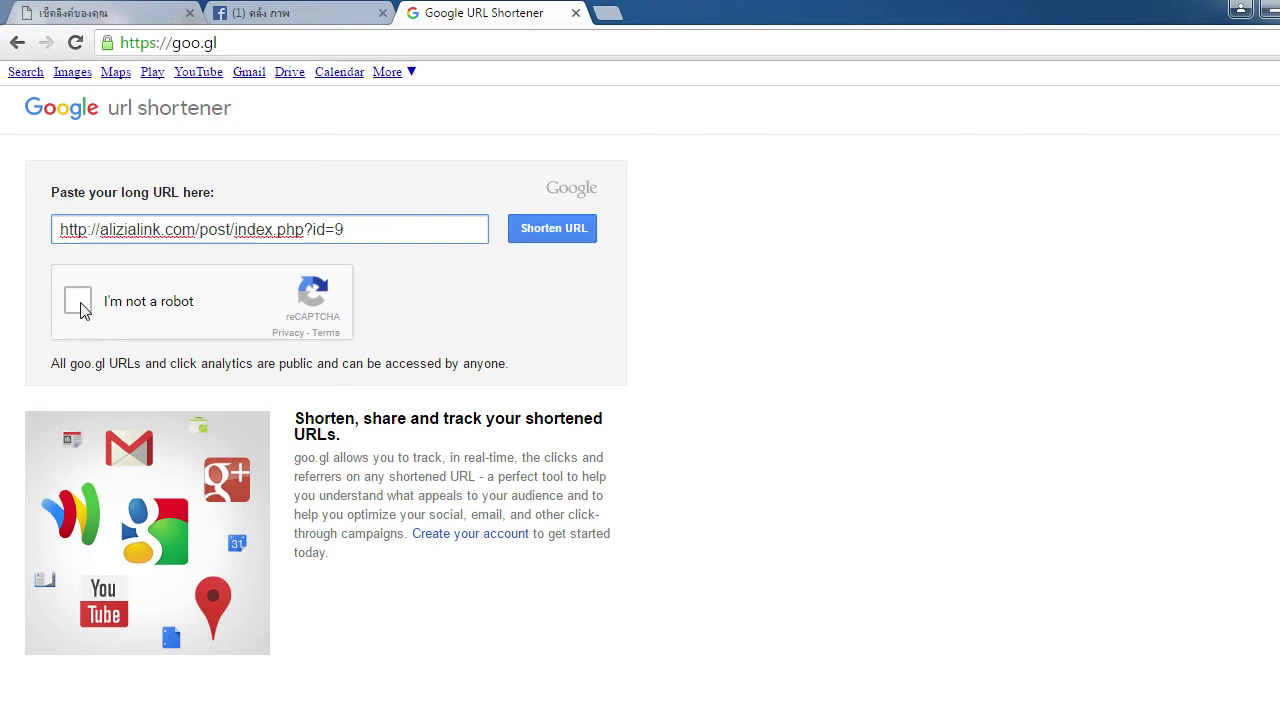
left_click(78, 302)
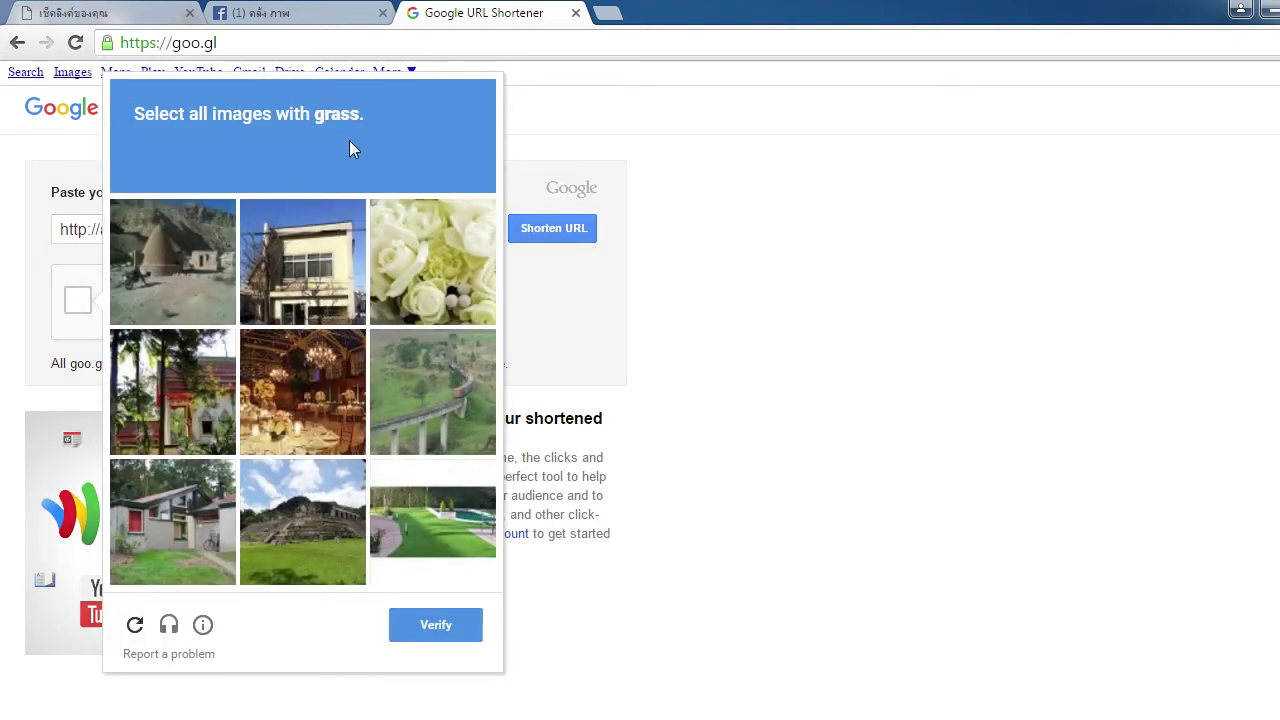
left_click(314, 539)
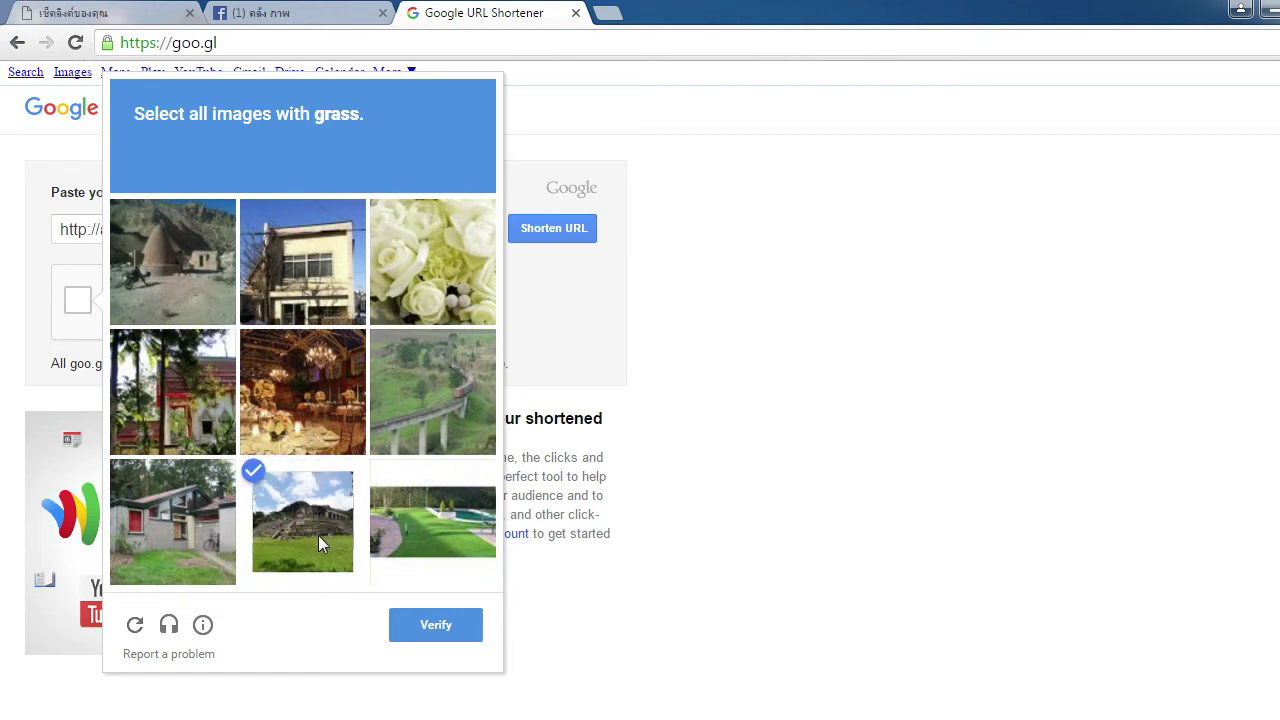
left_click(446, 532)
left_click(443, 412)
left_click(184, 565)
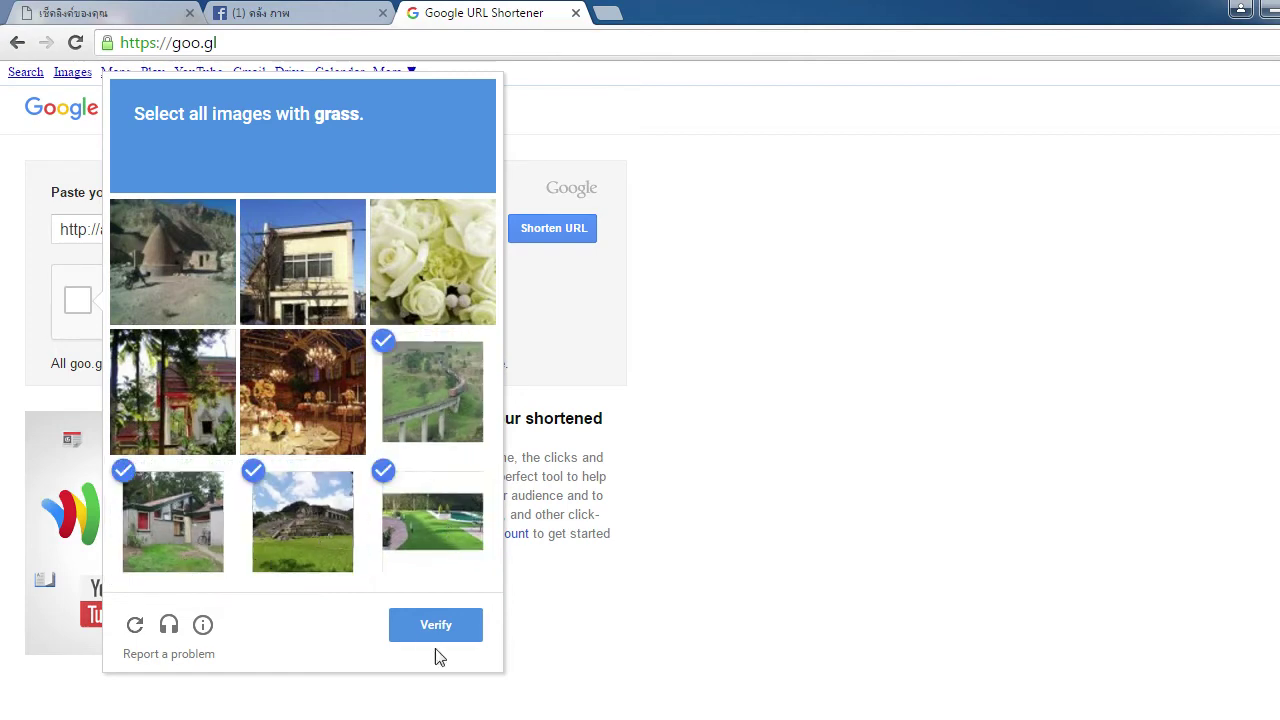
left_click(443, 630)
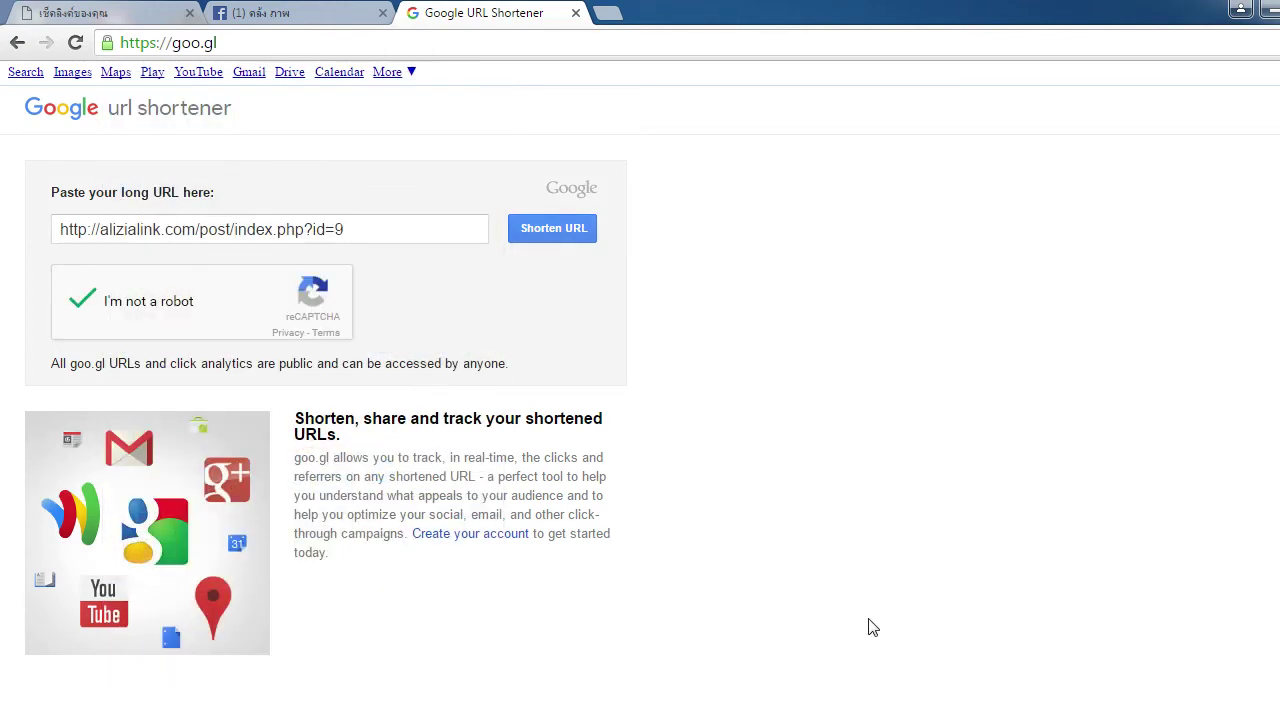
left_click(525, 230)
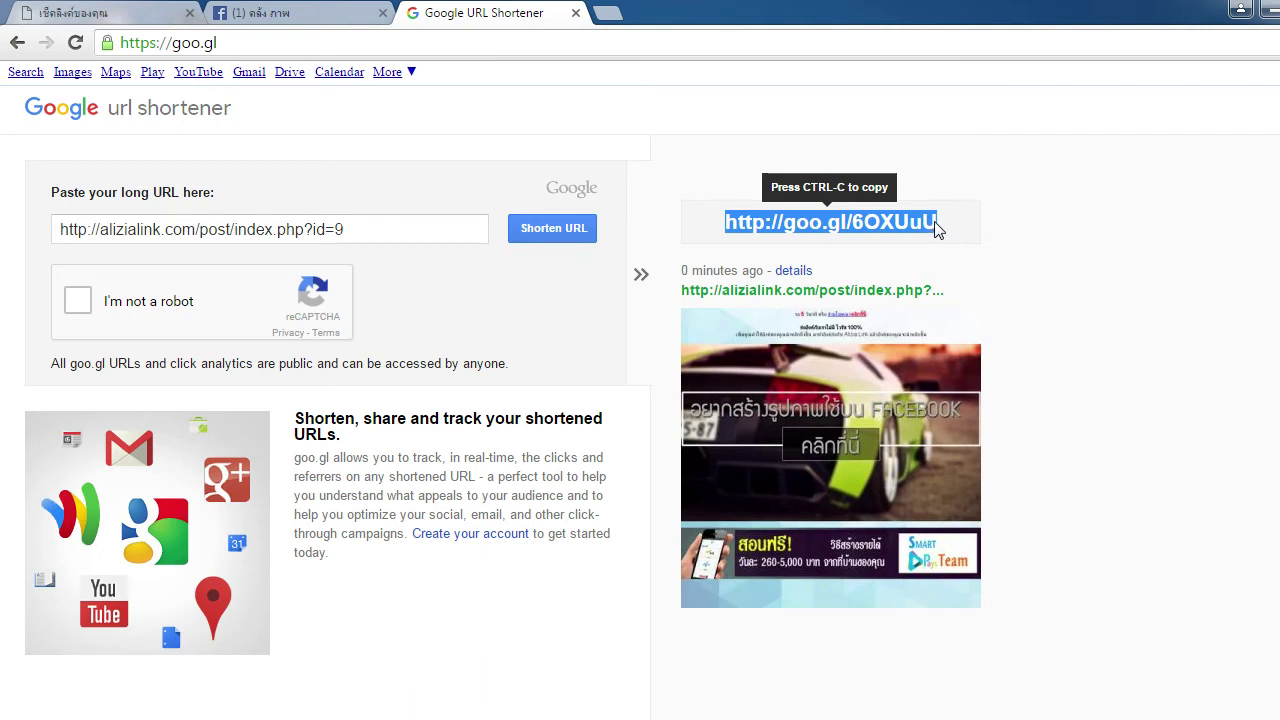
Copy the short link goo.gl/6OXUuU to the clipboard
right_click(839, 222)
left_click(910, 240)
left_click(428, 234)
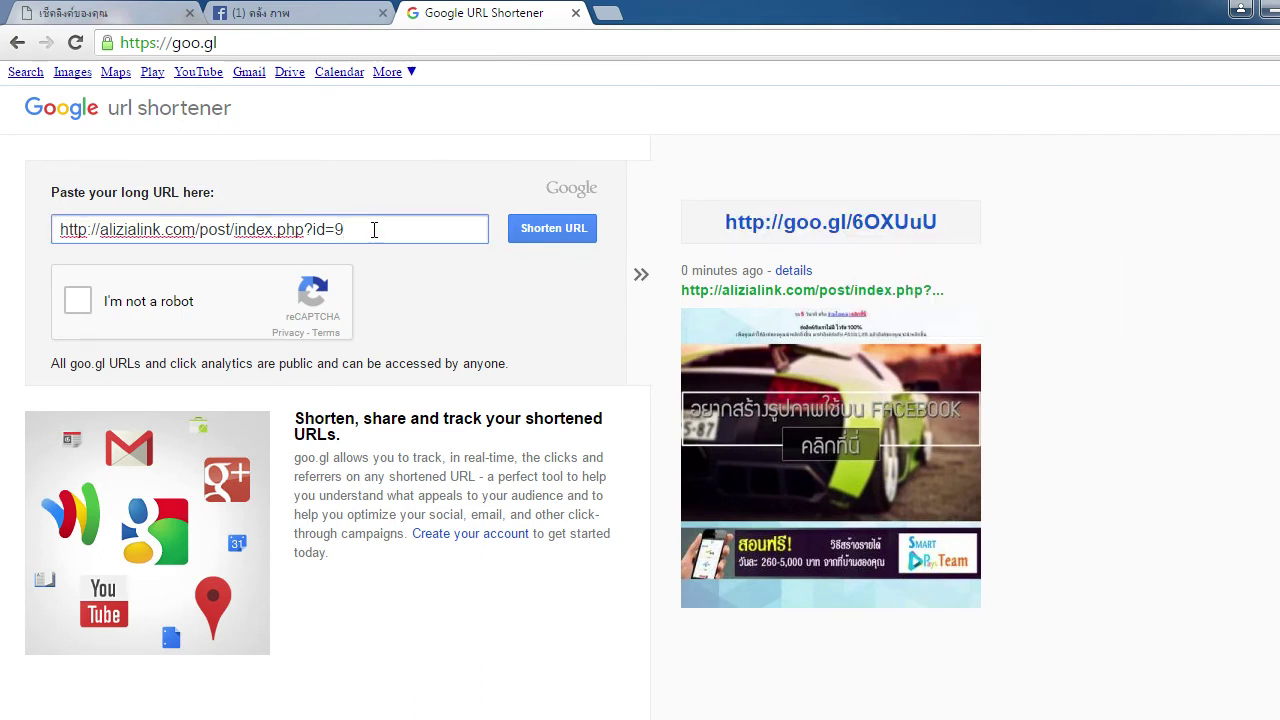
triple_click(378, 226)
left_click(399, 231)
left_click_drag(380, 230, 50, 229)
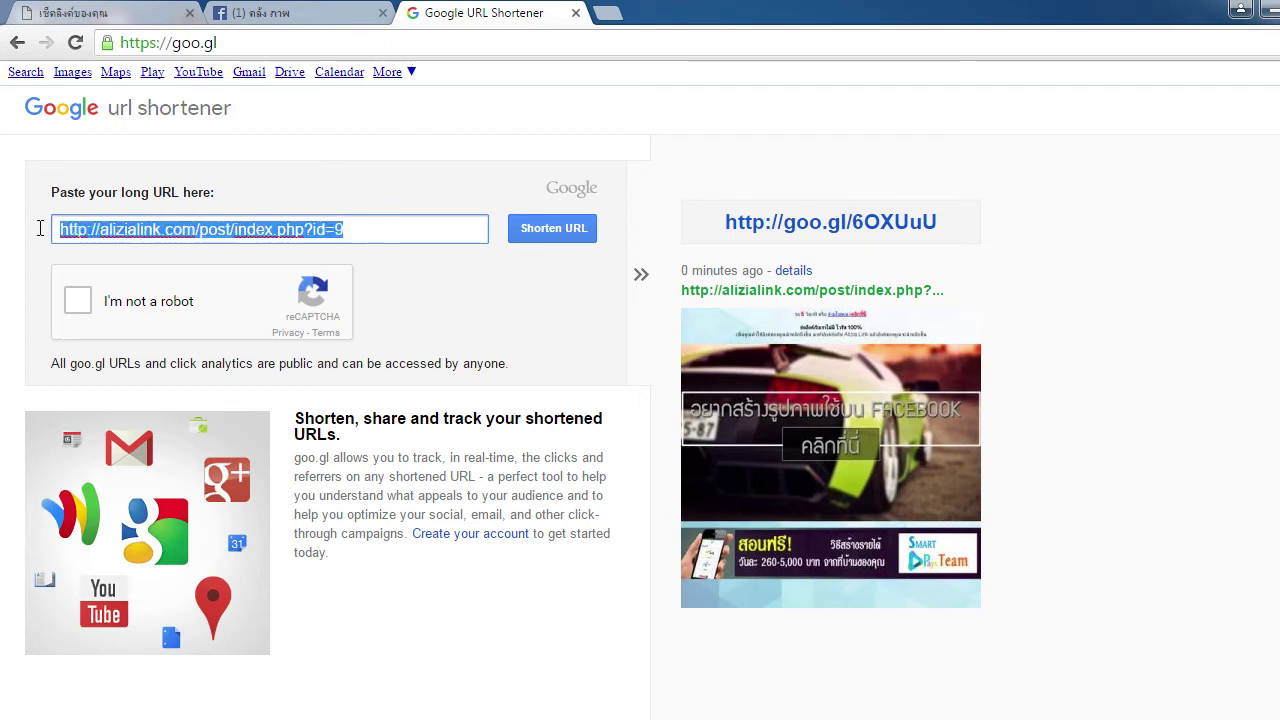
left_click(372, 229)
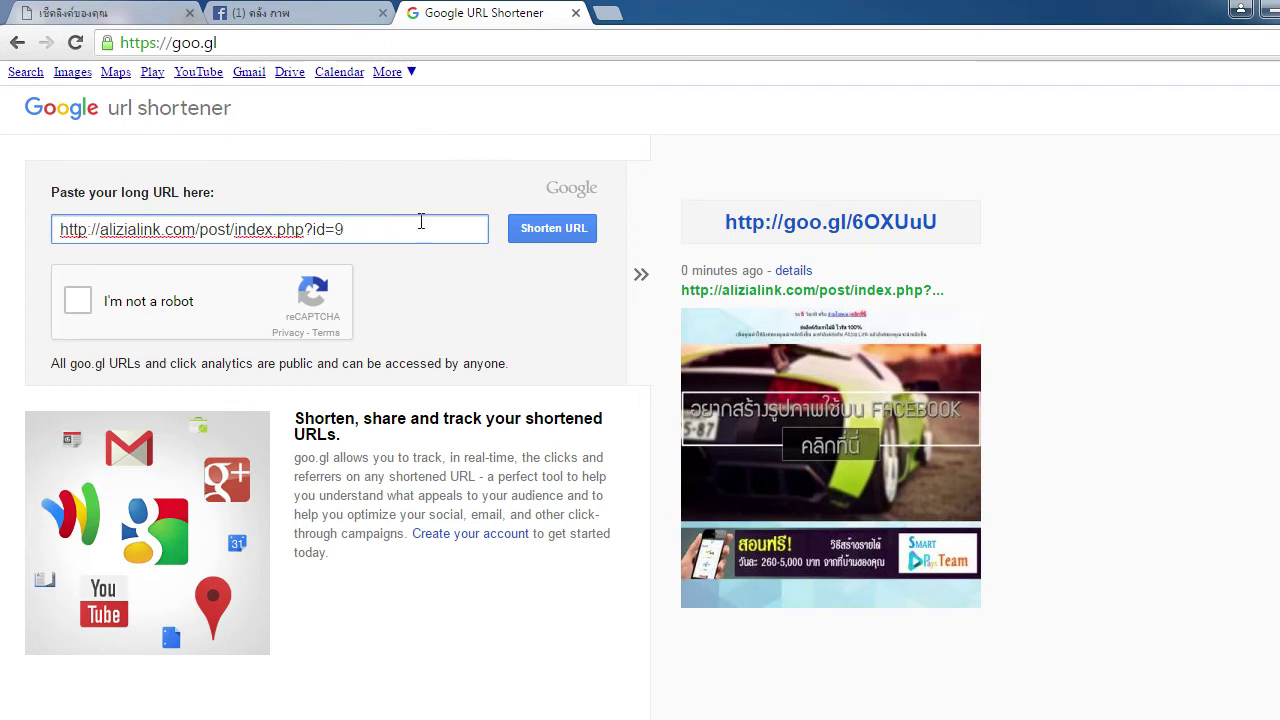
left_click(895, 241)
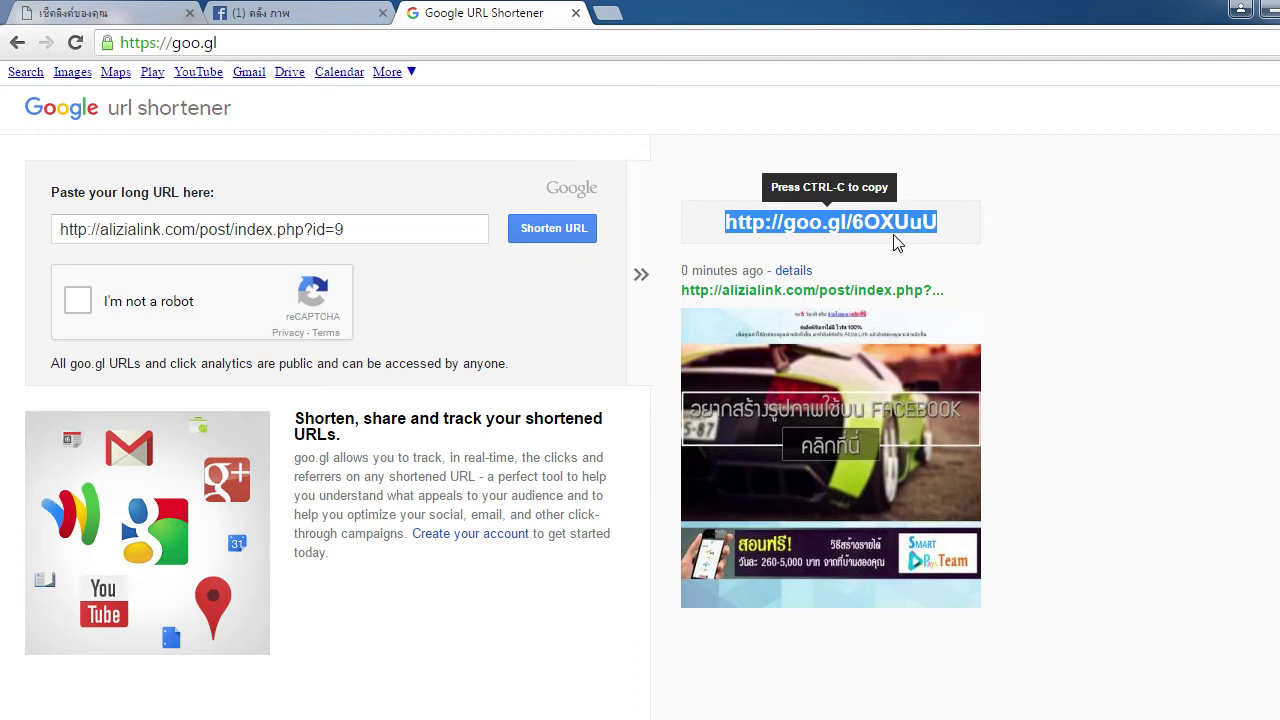
key("ctrl+c")
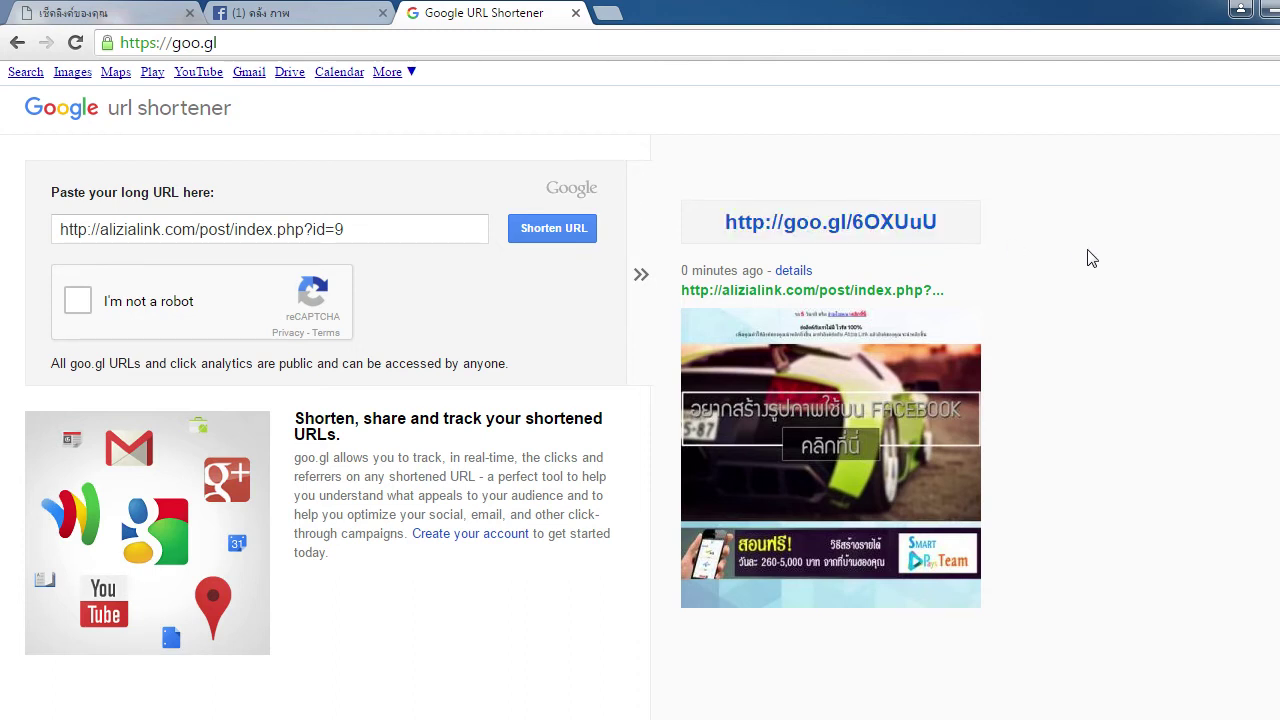
Glance at the Facebook group page, then copy goo.gl/6OXUuU again on the shortener page
left_click(291, 13)
scroll(729, 458, "down", 4)
scroll(731, 457, "up", 3)
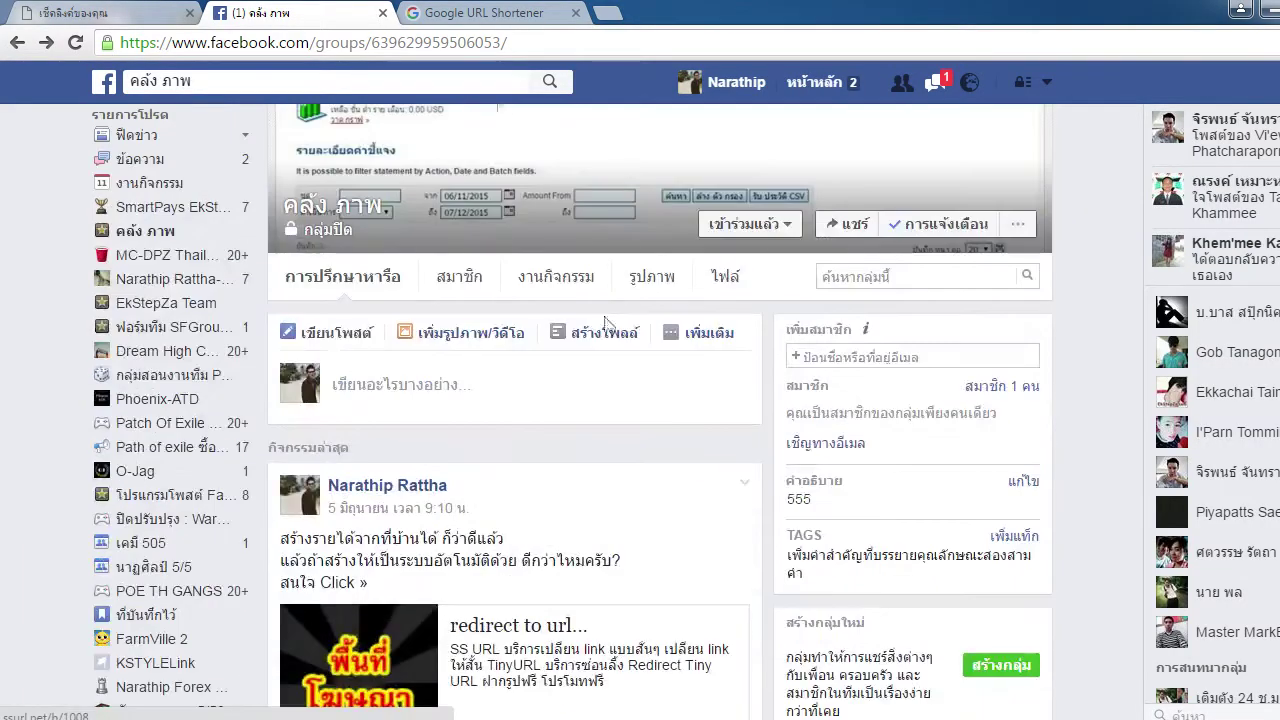
key("ctrl+Tab")
left_click(883, 221)
key("ctrl+c")
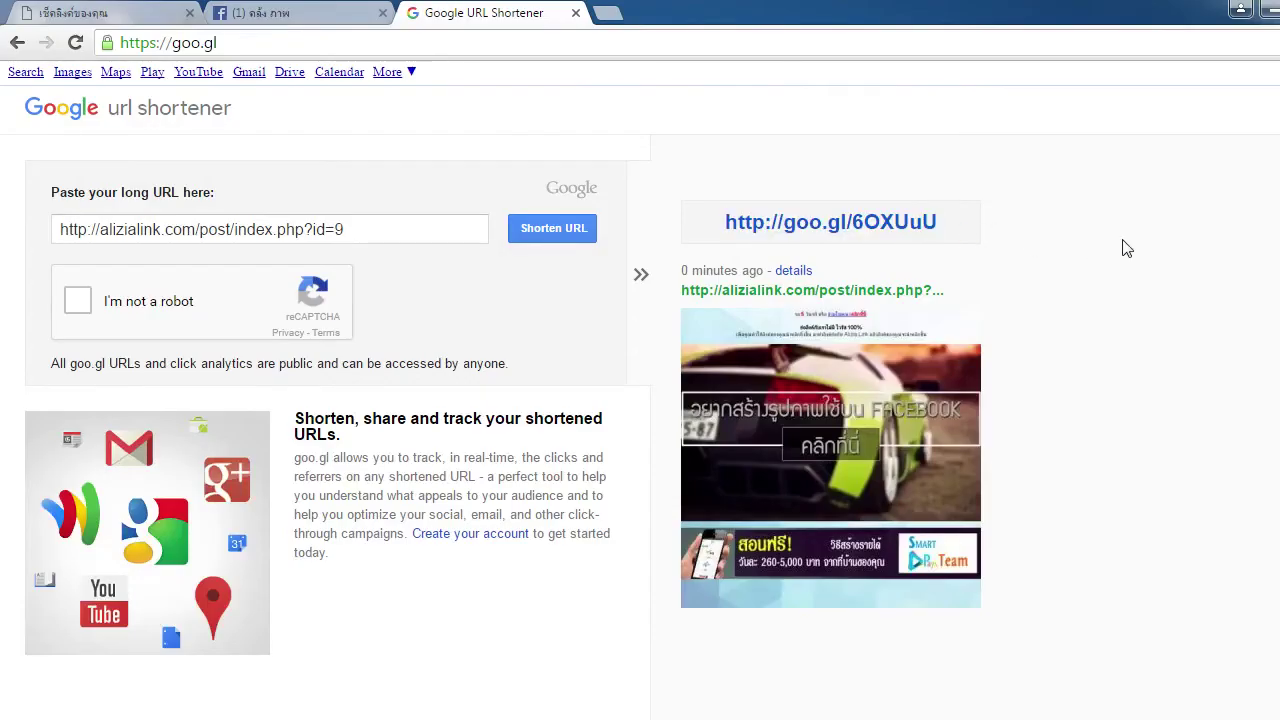
left_click(996, 241)
left_click_drag(394, 232, 37, 230)
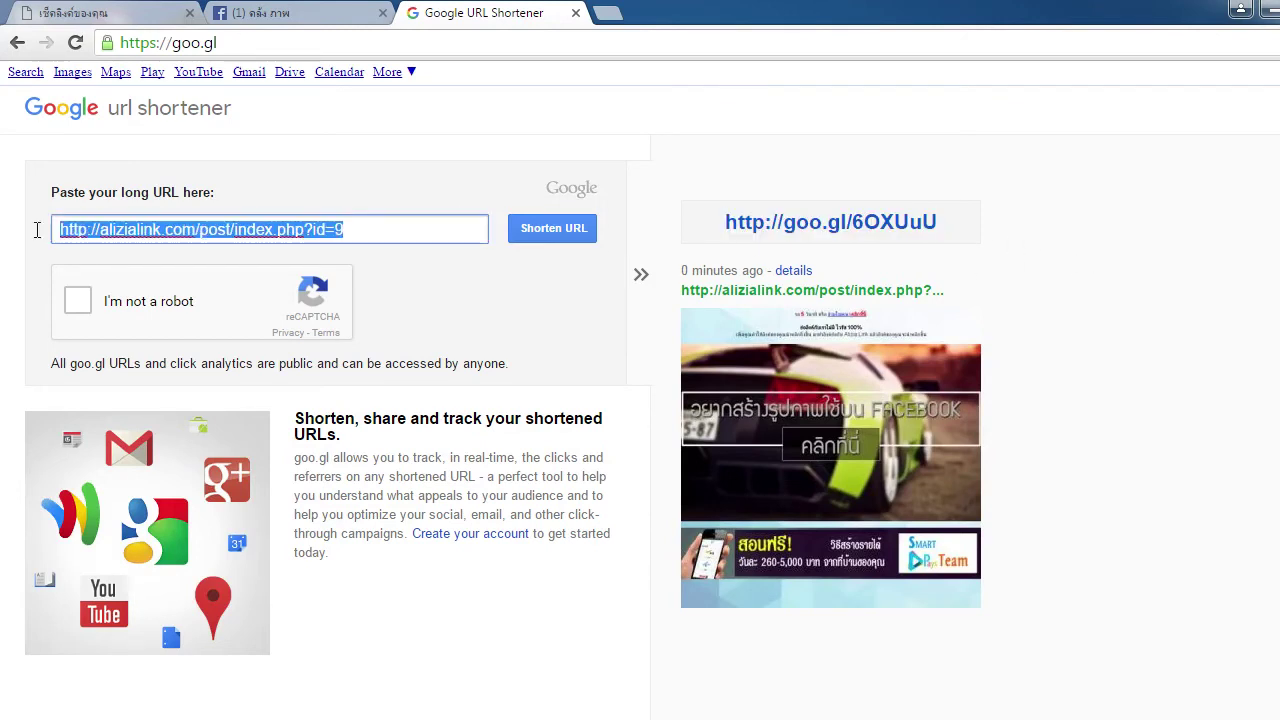
left_click(812, 230)
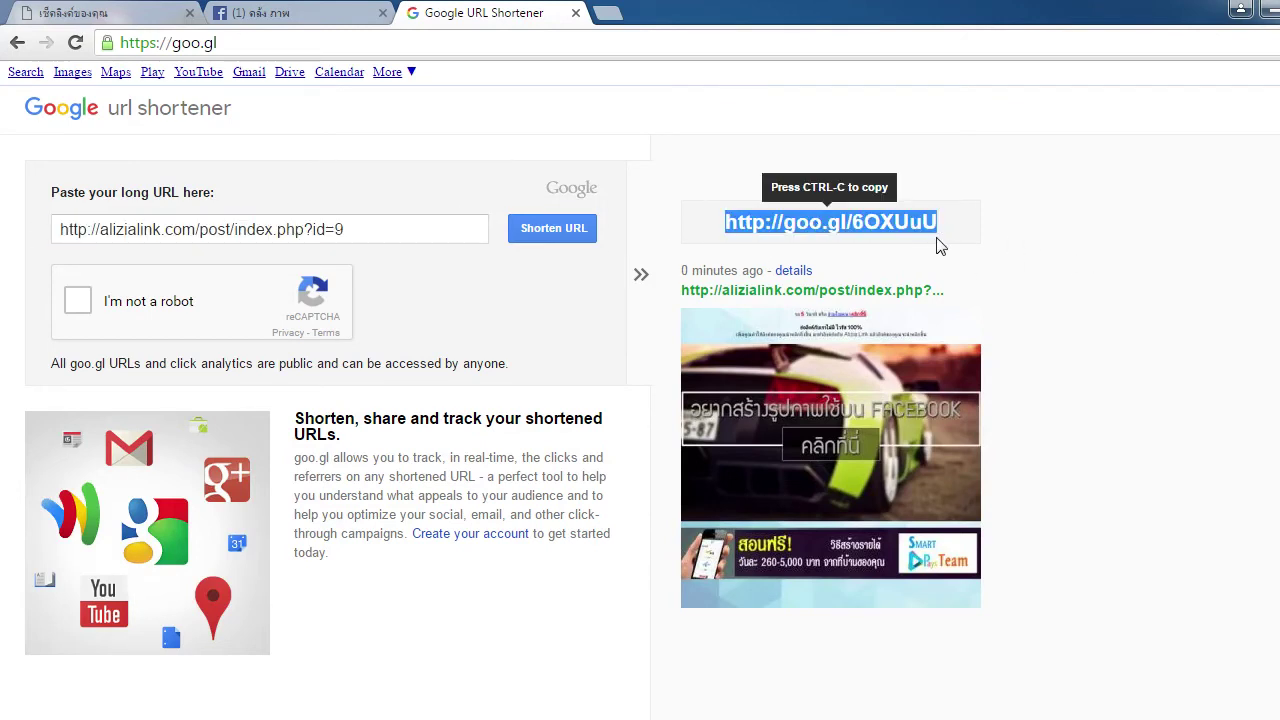
left_click(425, 237)
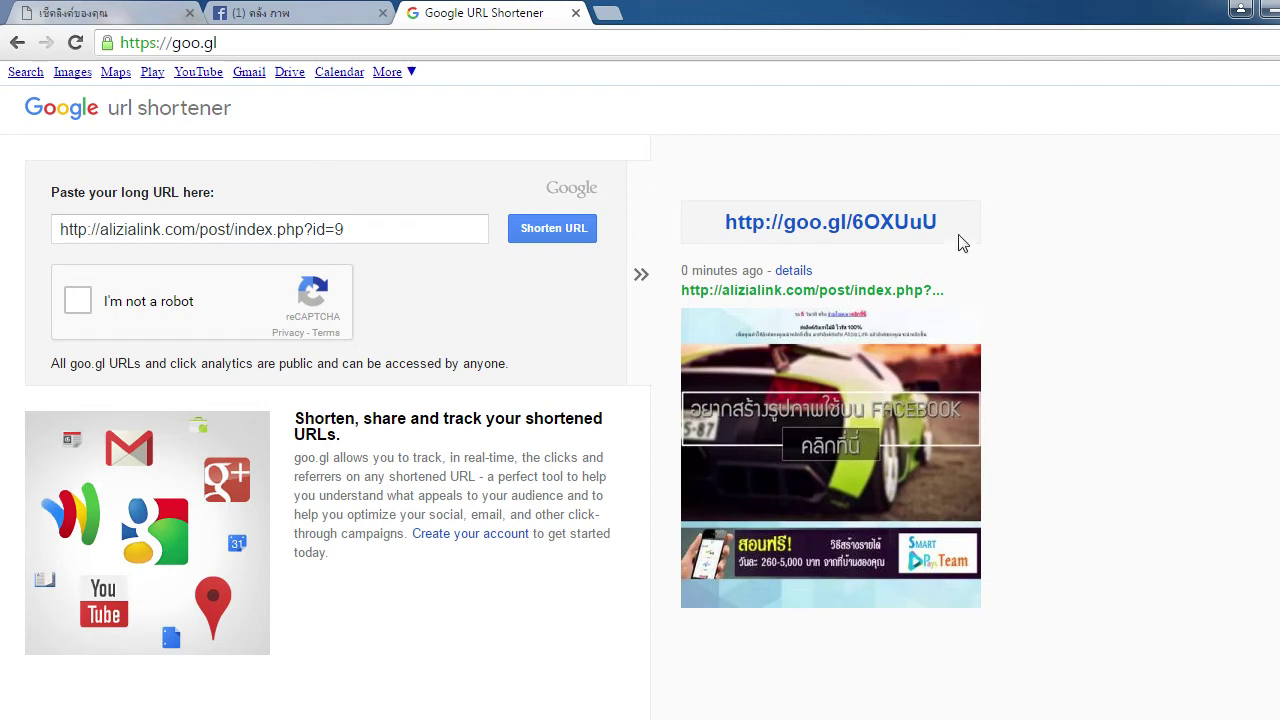
left_click(853, 230)
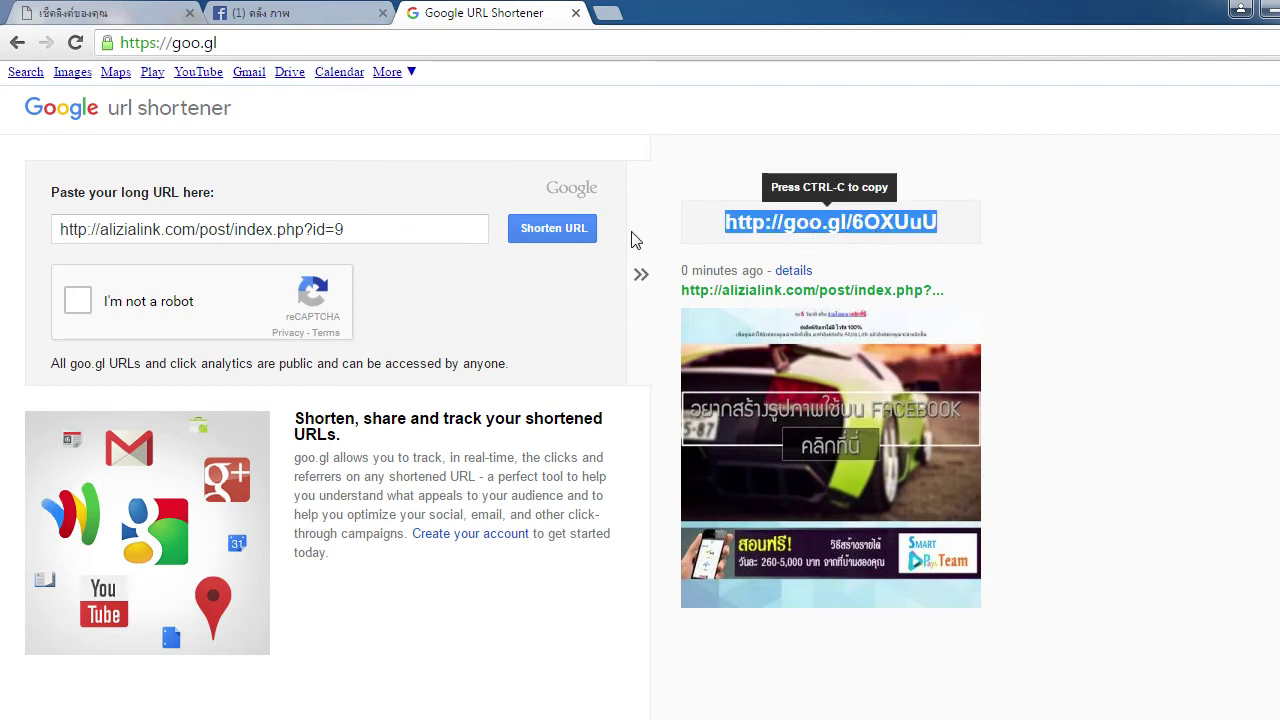
left_click_drag(404, 232, 58, 232)
Open the group's post box, recopy the short link, and move the Facebook tab after the shortener
left_click(253, 12)
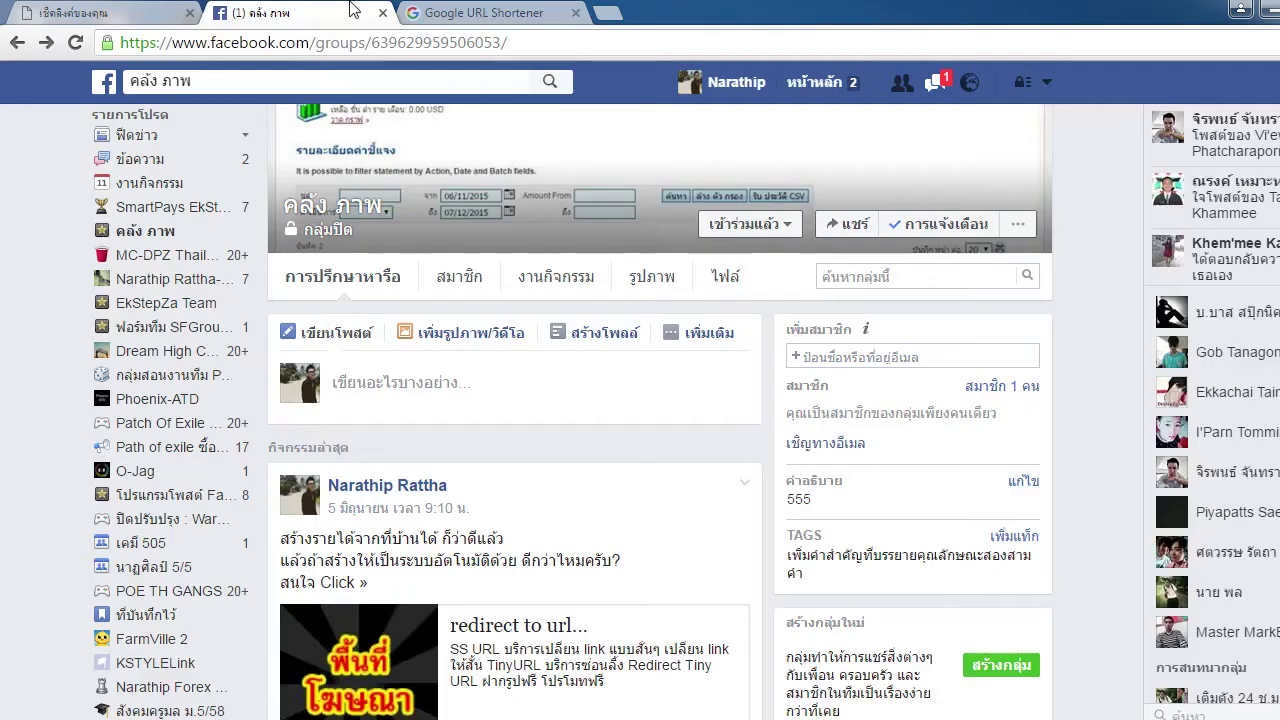
left_click(500, 382)
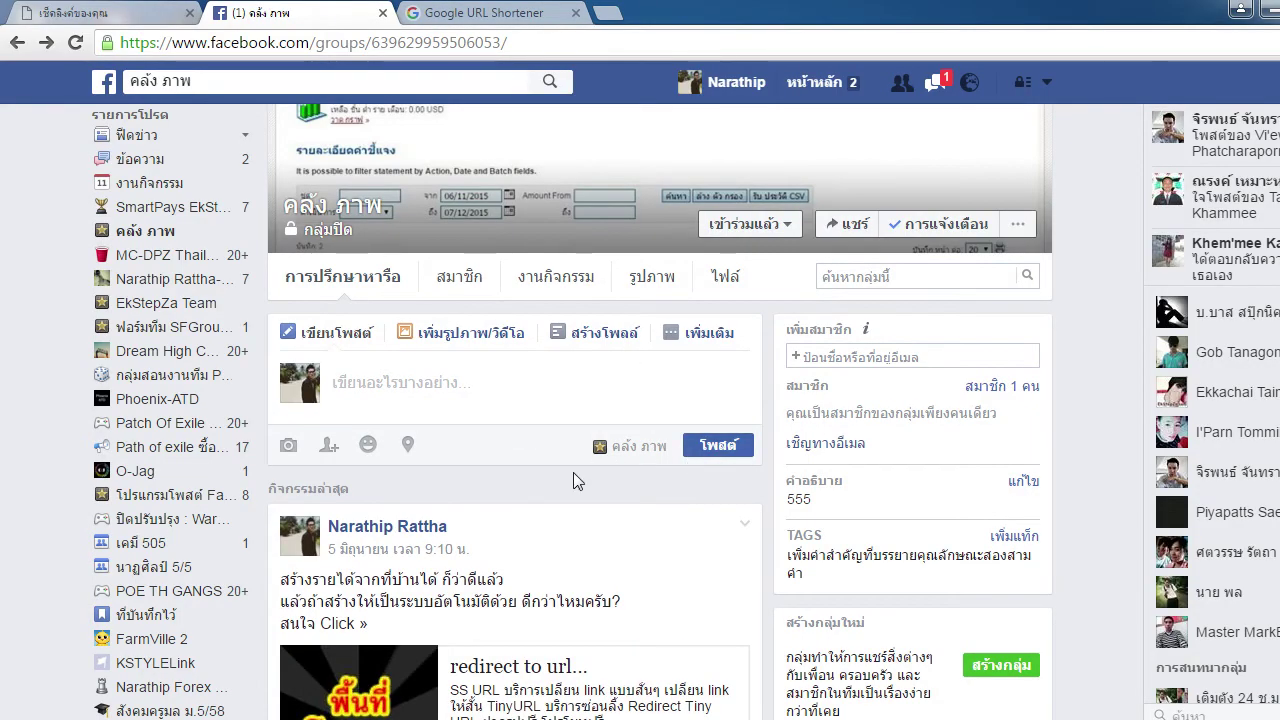
scroll(540, 420, "down", 1)
left_click(490, 13)
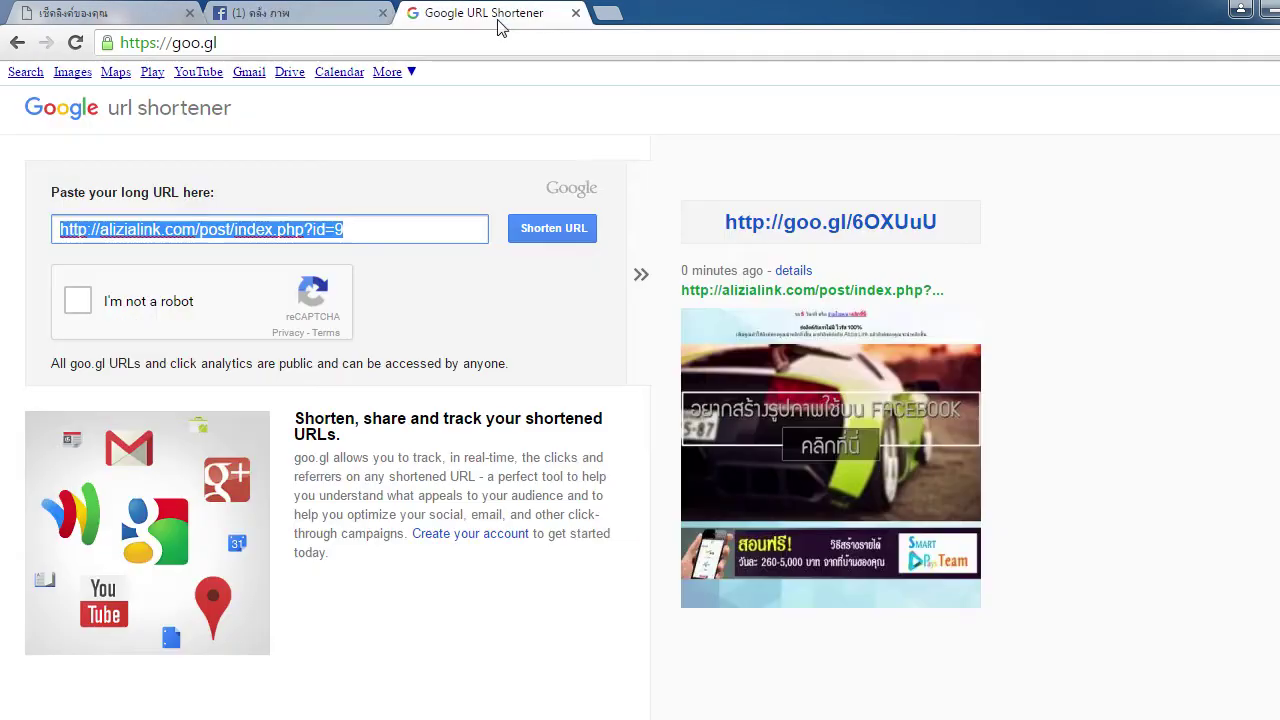
left_click(886, 230)
right_click(890, 233)
left_click(940, 240)
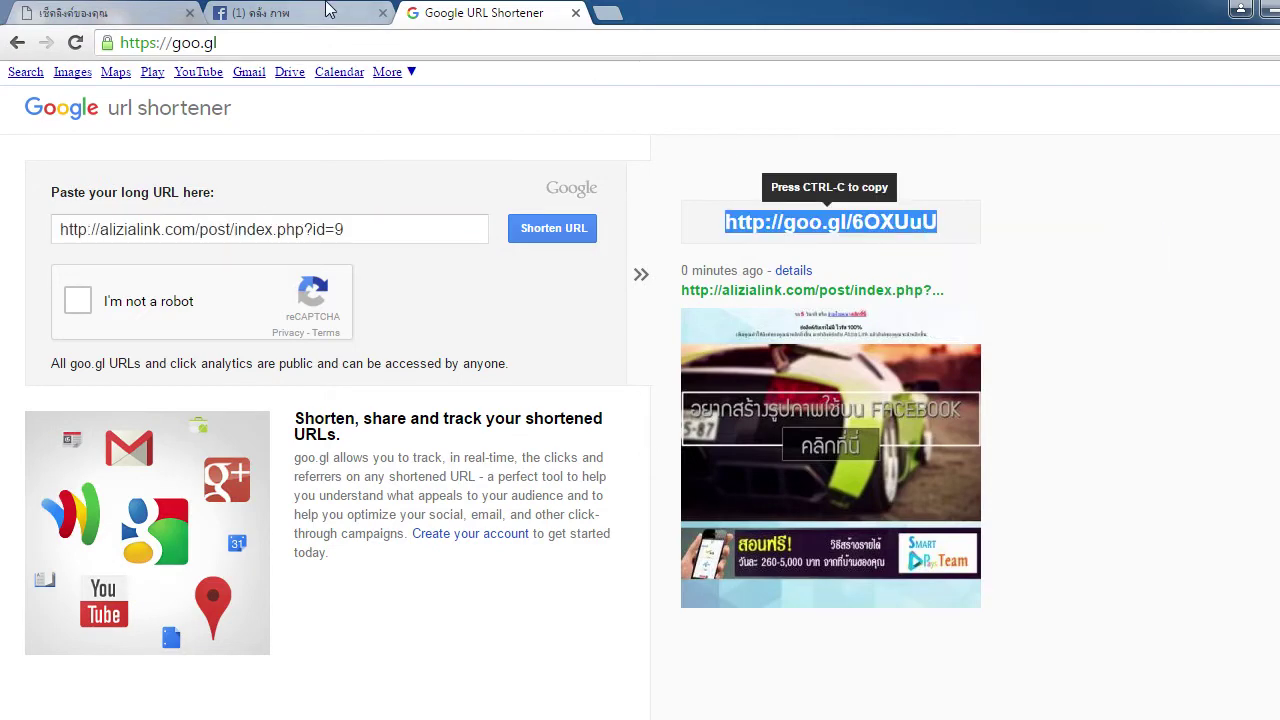
left_click(378, 10)
left_click_drag(378, 8, 470, 12)
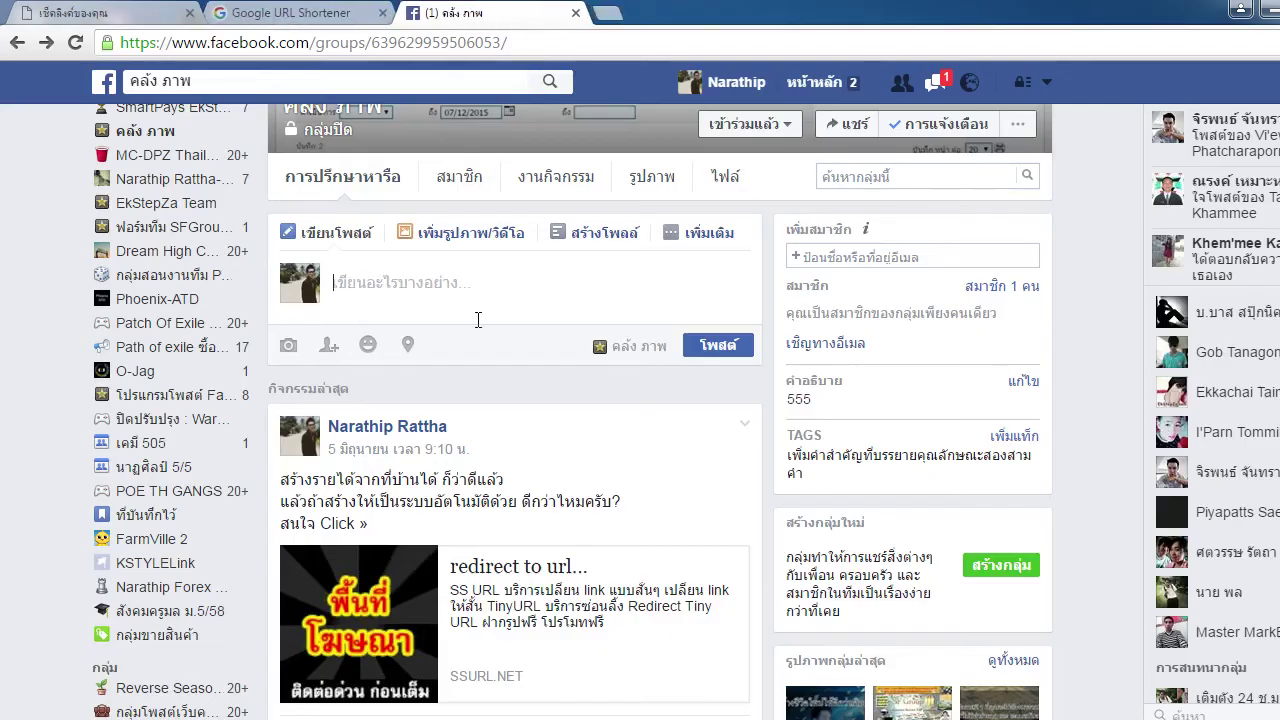
Paste the short link into the post box to check its SmartPays preview, delete it, and reload the page
right_click(383, 287)
left_click(494, 409)
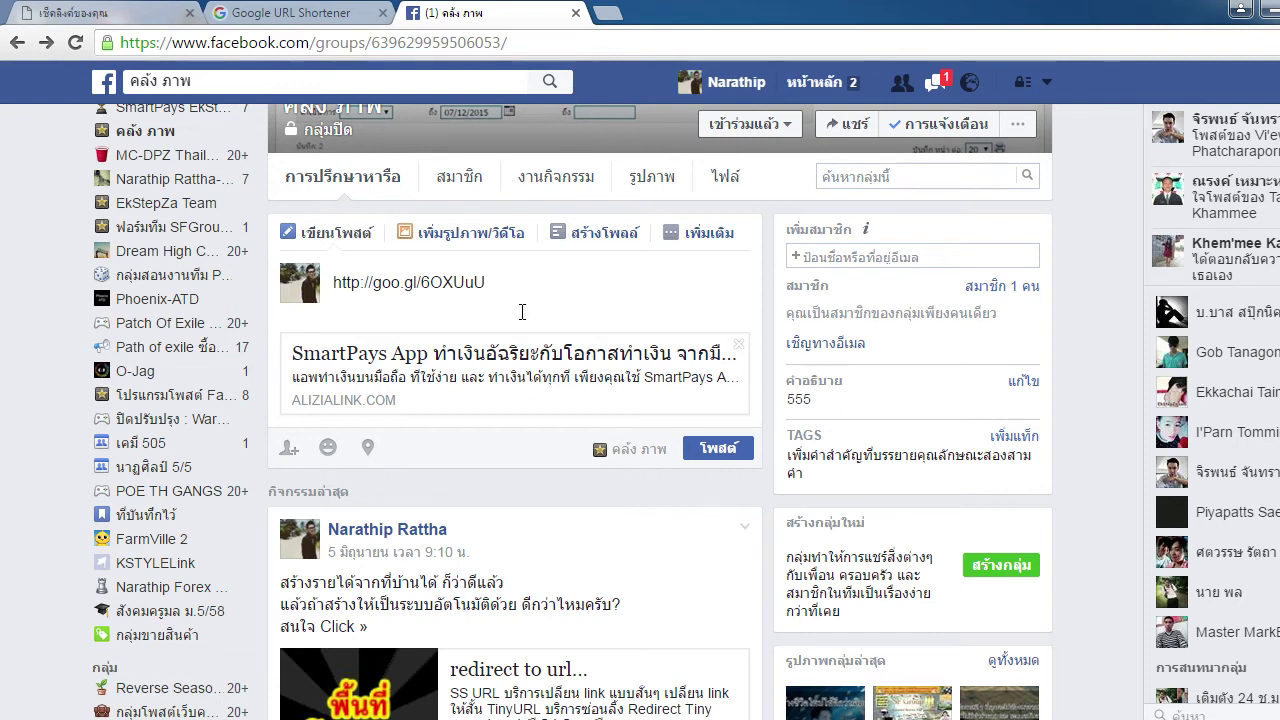
triple_click(535, 282)
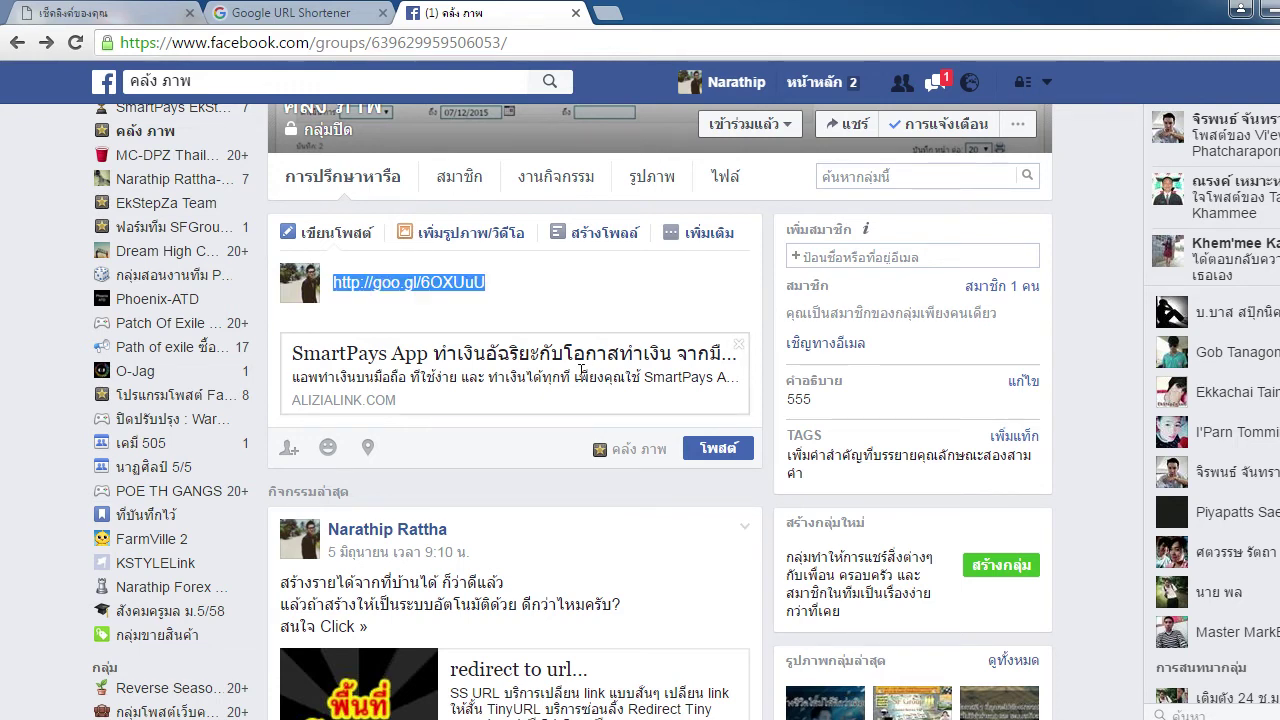
key("BackSpace")
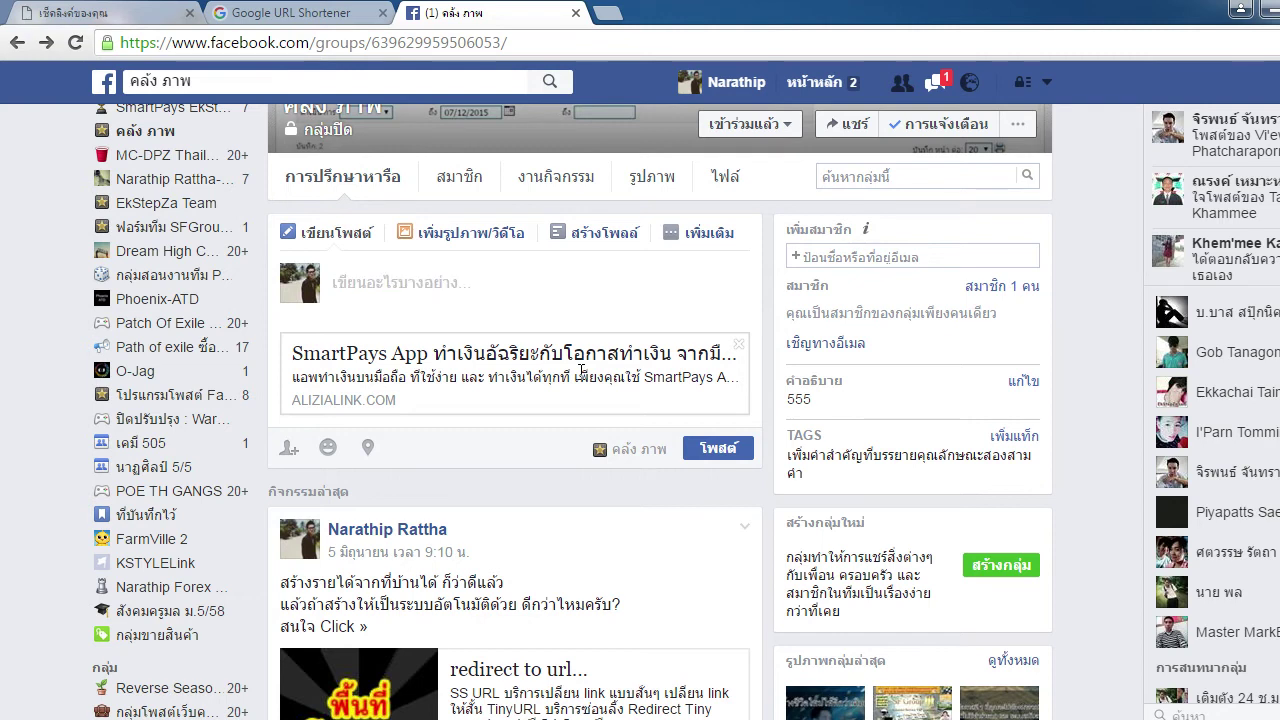
key("F5")
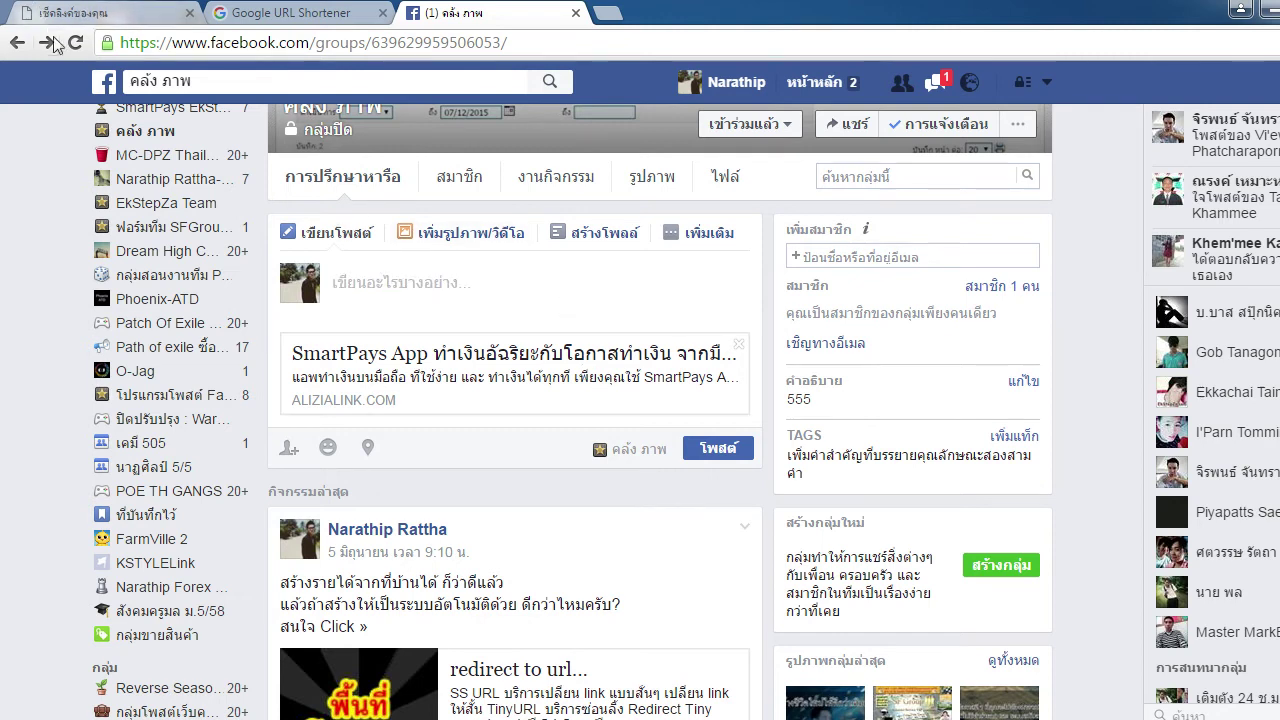
key("Return")
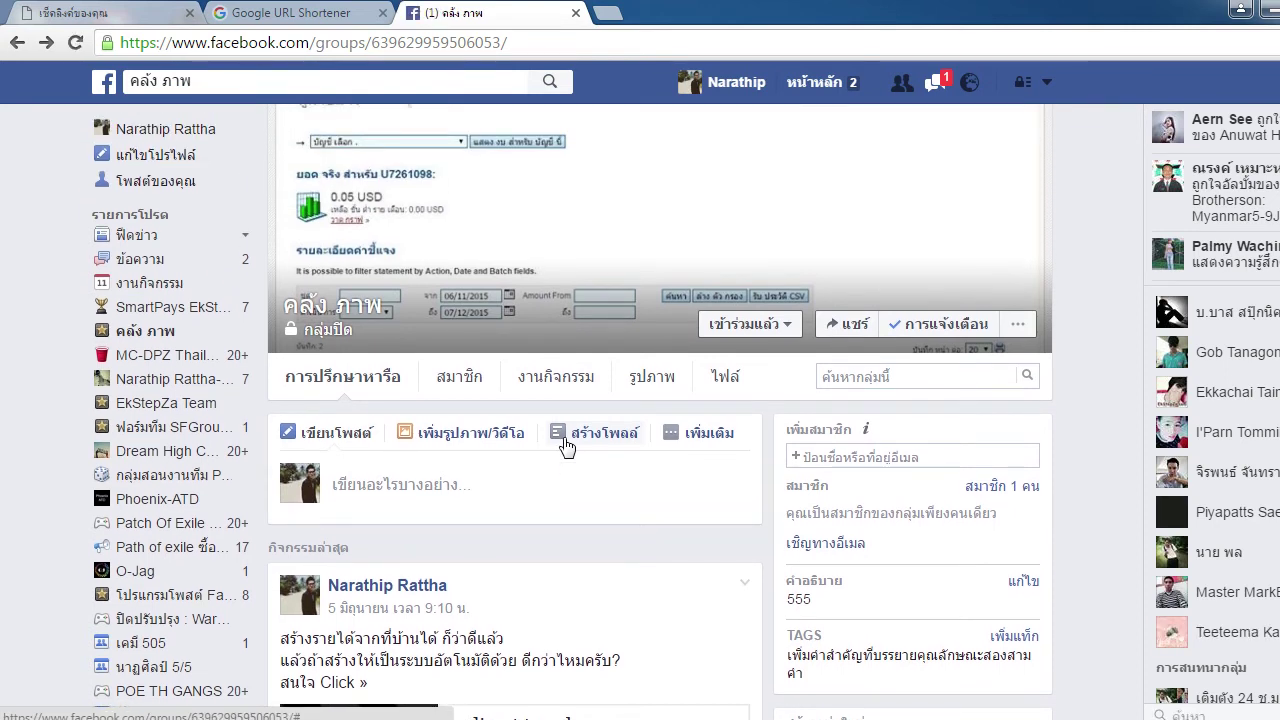
Paste the goo.gl link into a new group post, then move the link-checking tab to second place
left_click(412, 486)
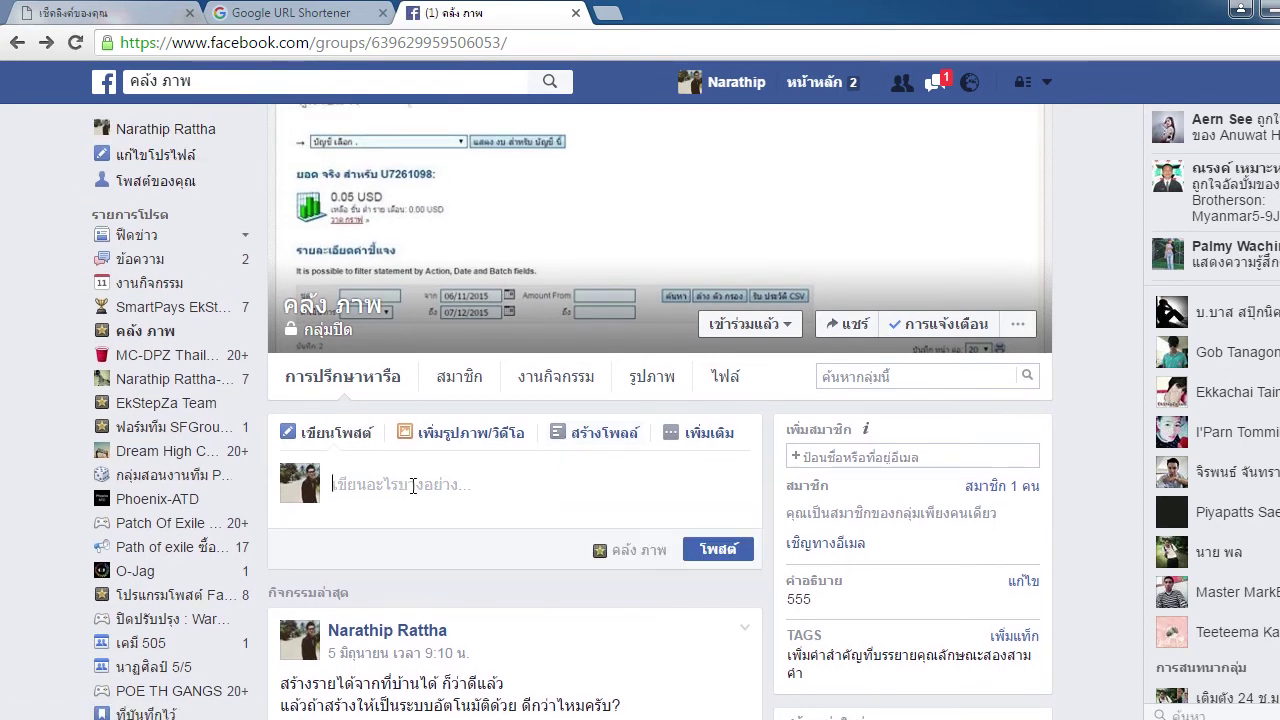
key("ctrl+v")
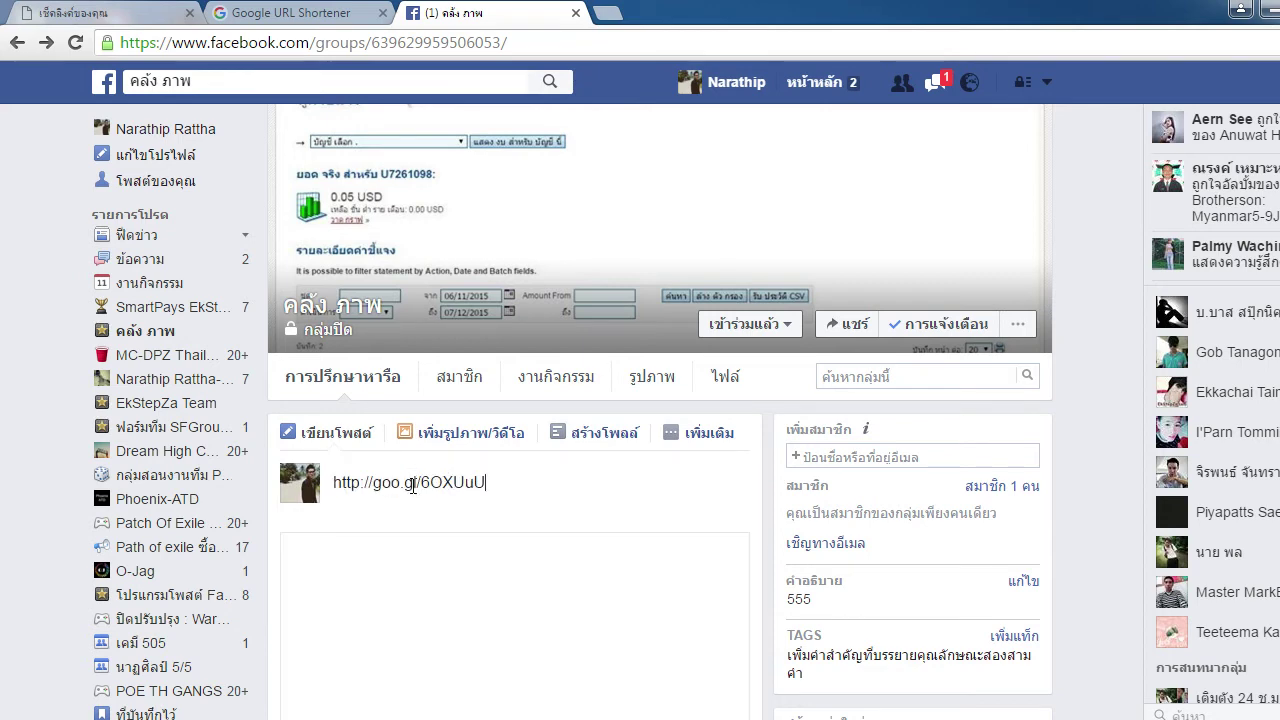
scroll(412, 486, "down", 3)
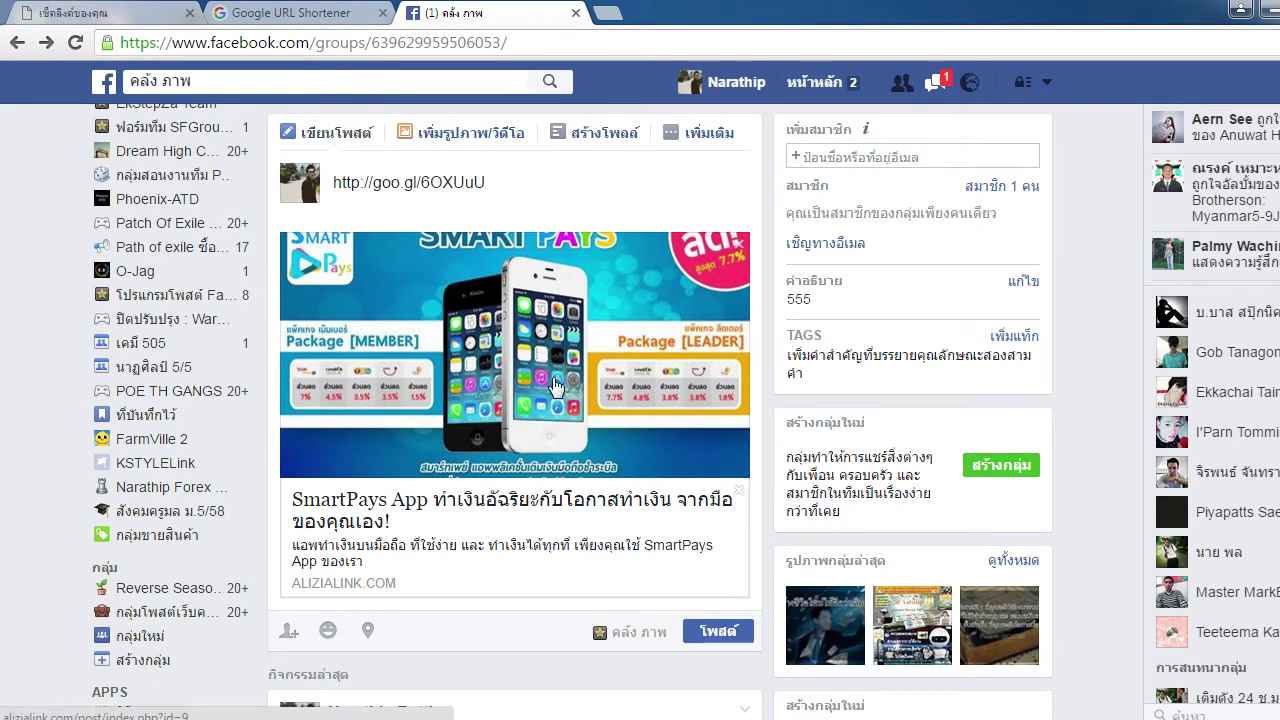
left_click(100, 12)
left_click_drag(100, 12, 428, 8)
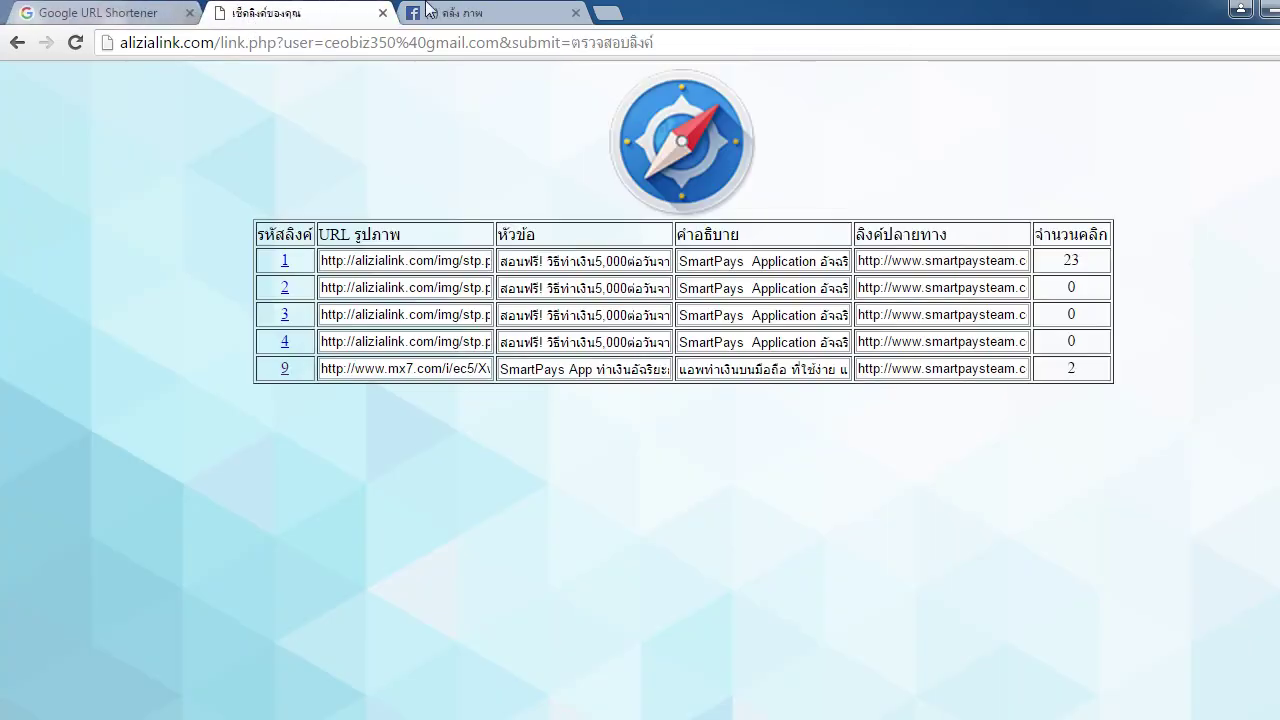
View link 9's SmartPays banner image in a new tab, close it, and select link 9's title
left_click(346, 369)
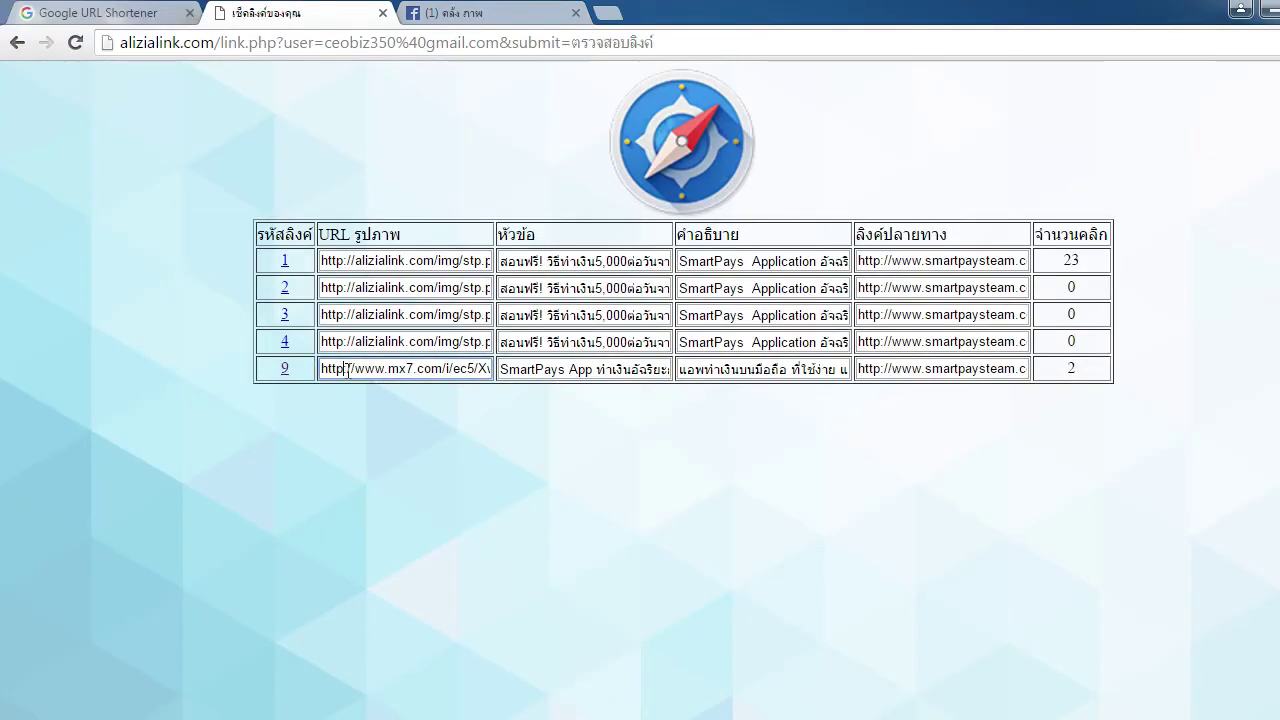
key("ctrl+a")
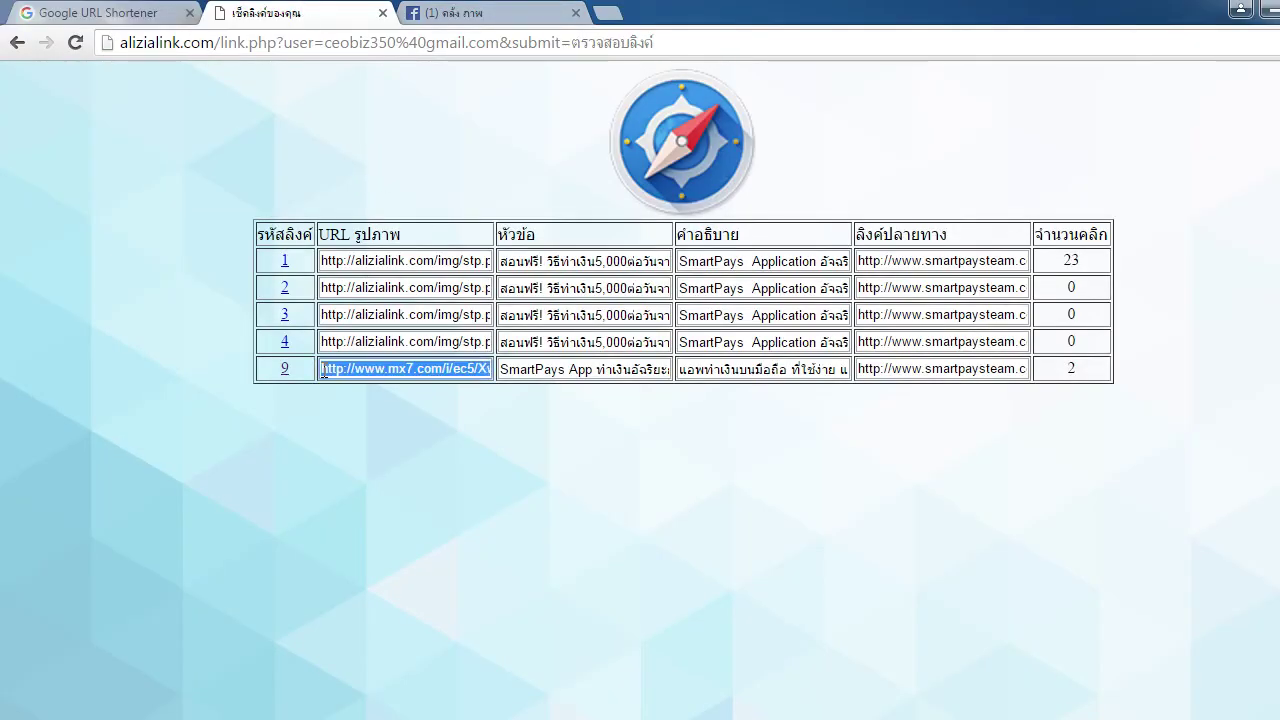
left_click(612, 12)
key("ctrl+v")
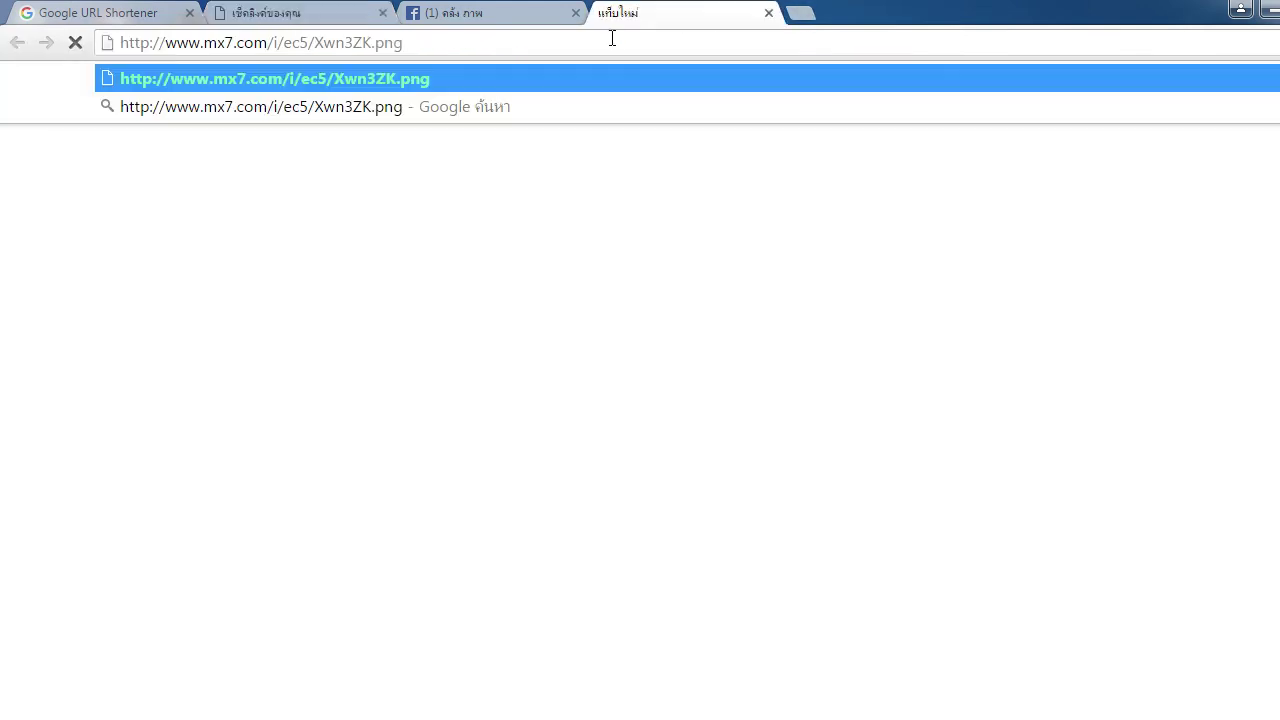
key("Return")
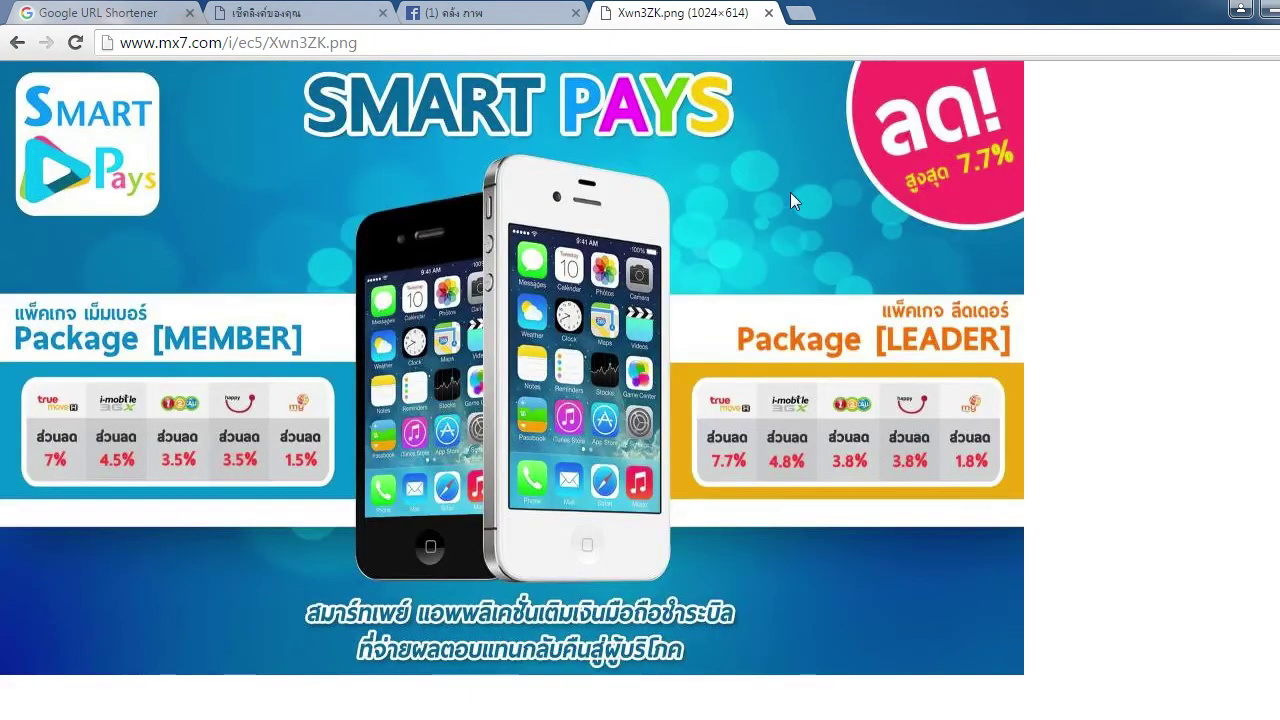
left_click(462, 12)
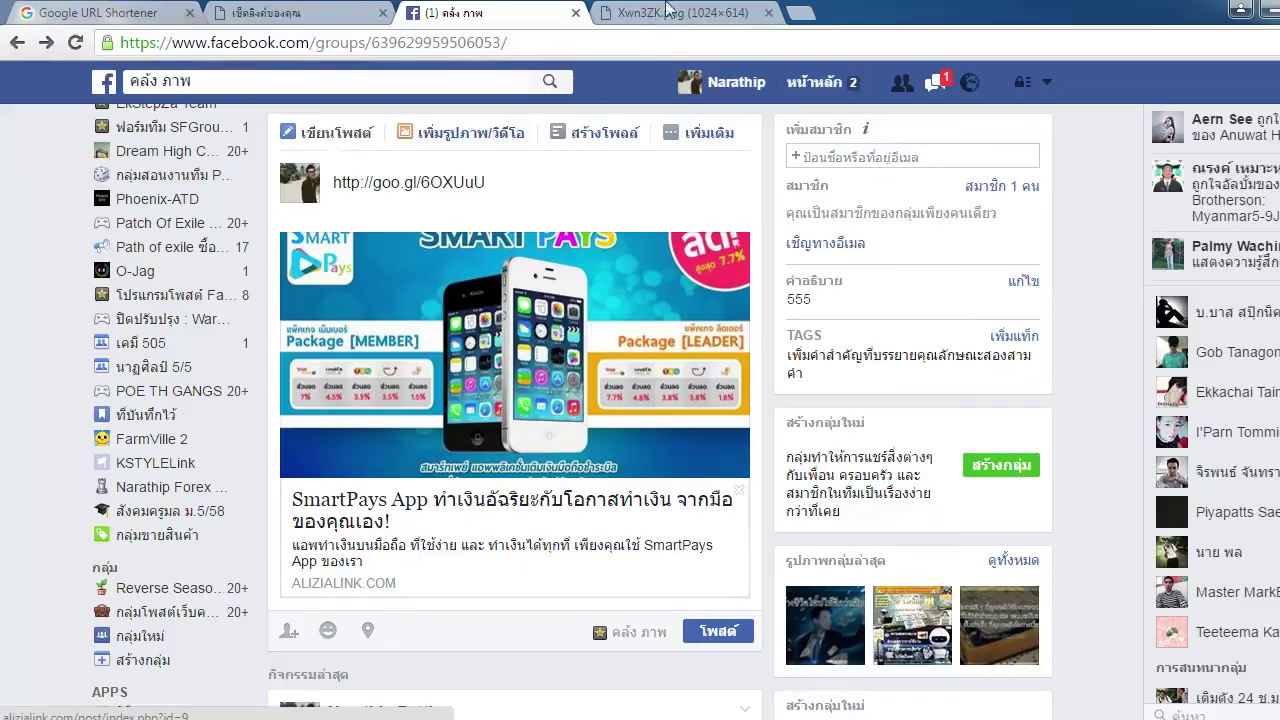
left_click(670, 12)
left_click(500, 12)
middle_click(624, 8)
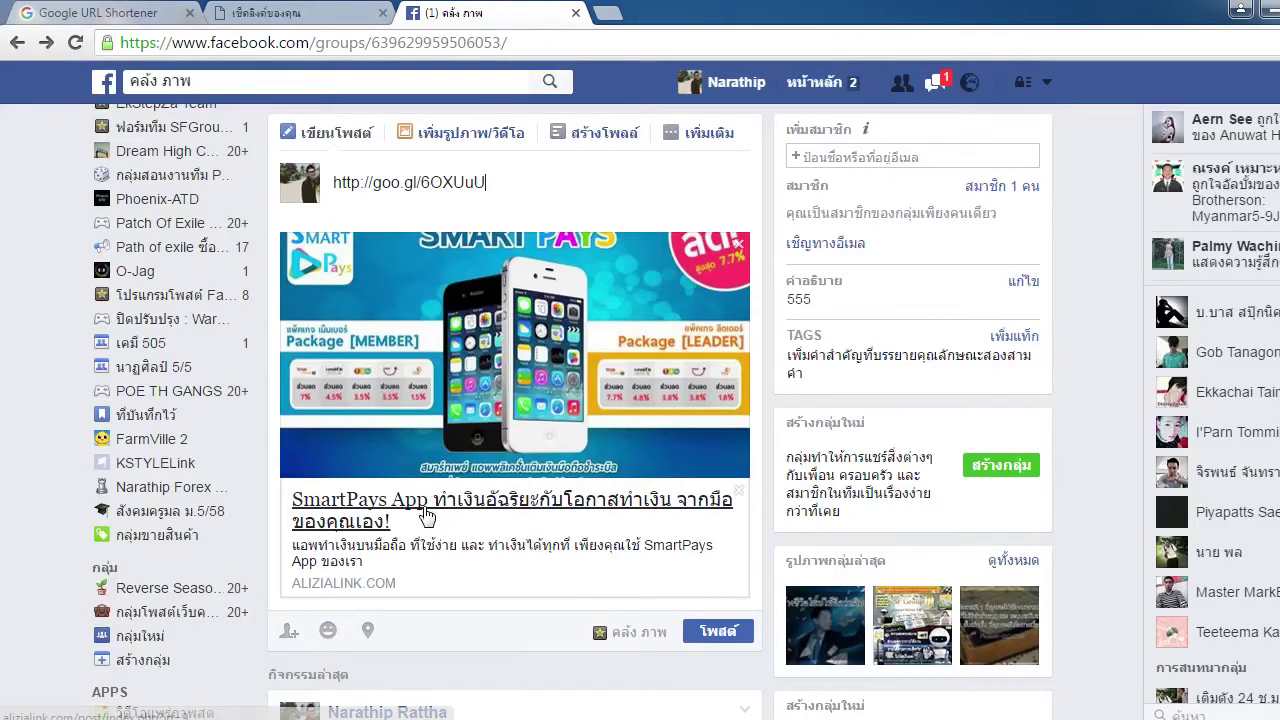
left_click(283, 8)
triple_click(527, 369)
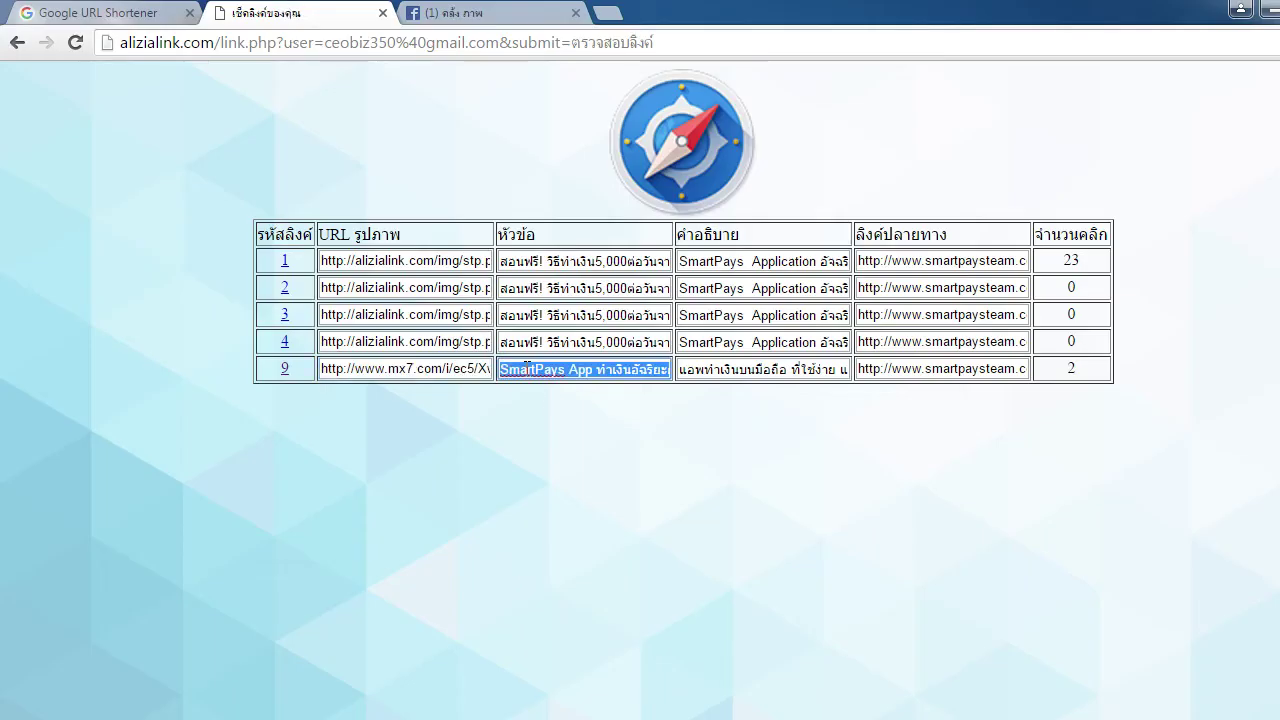
Replace the short link in the post draft with link 9's SmartPays title
left_click(500, 12)
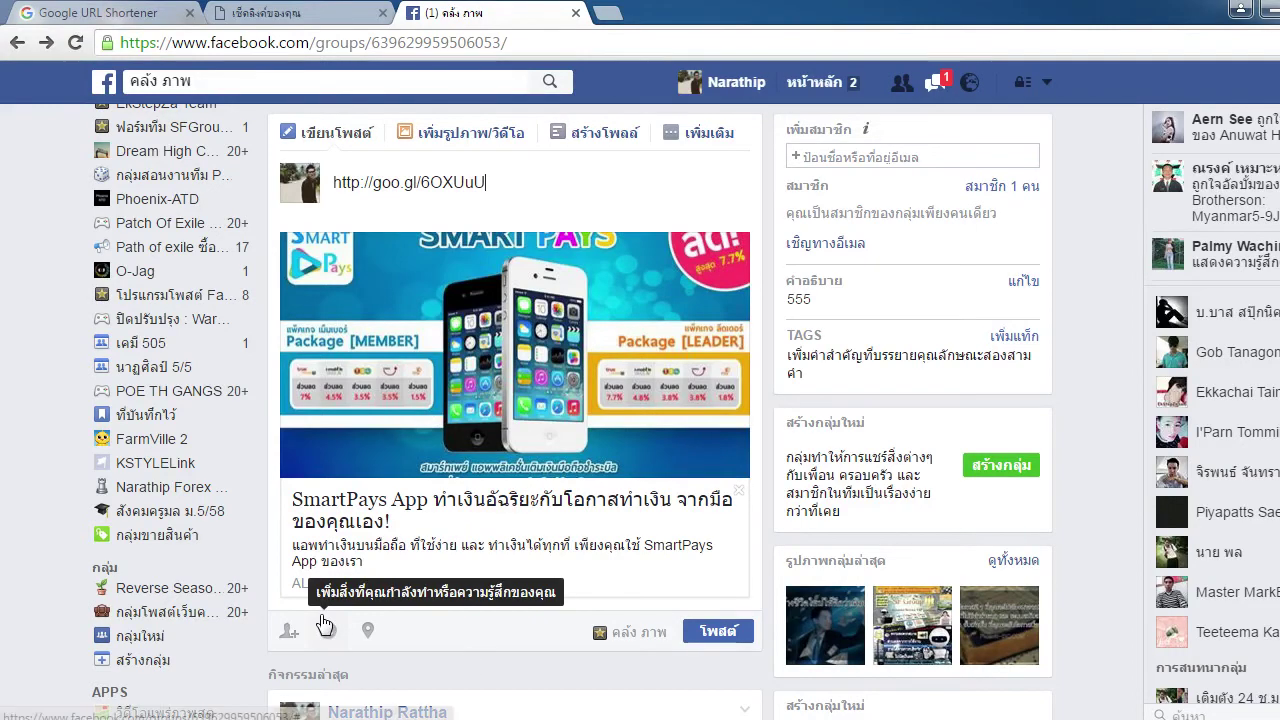
left_click(510, 199)
key("ctrl+a")
left_click(512, 198)
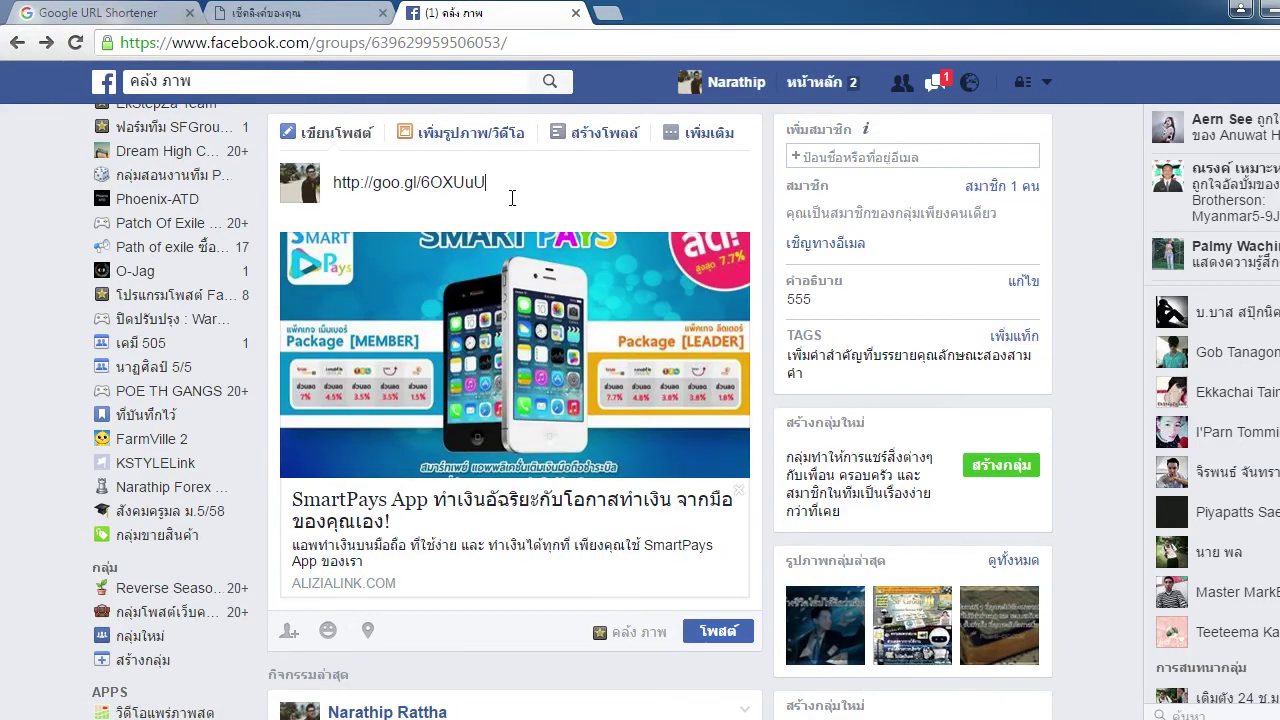
key("ctrl+a")
left_click(574, 189)
key("ctrl+a")
key("ctrl+v")
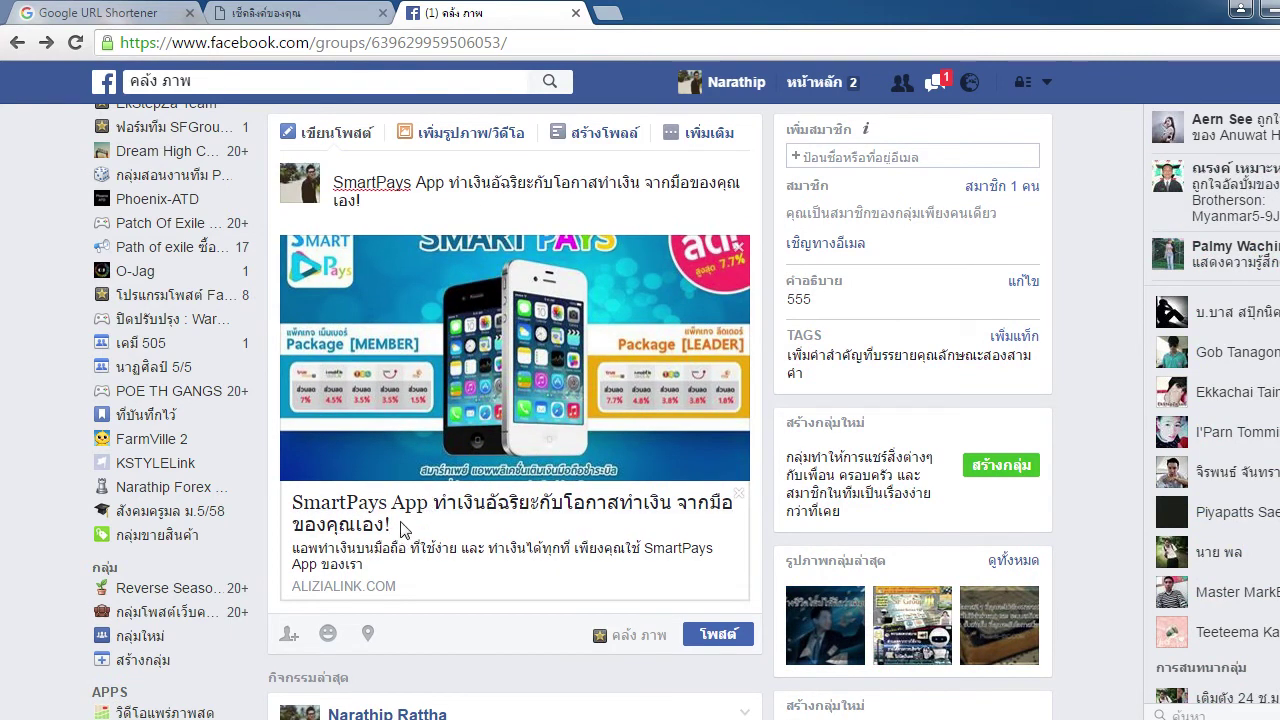
Add link 9's description under the title in the post
left_click(373, 202)
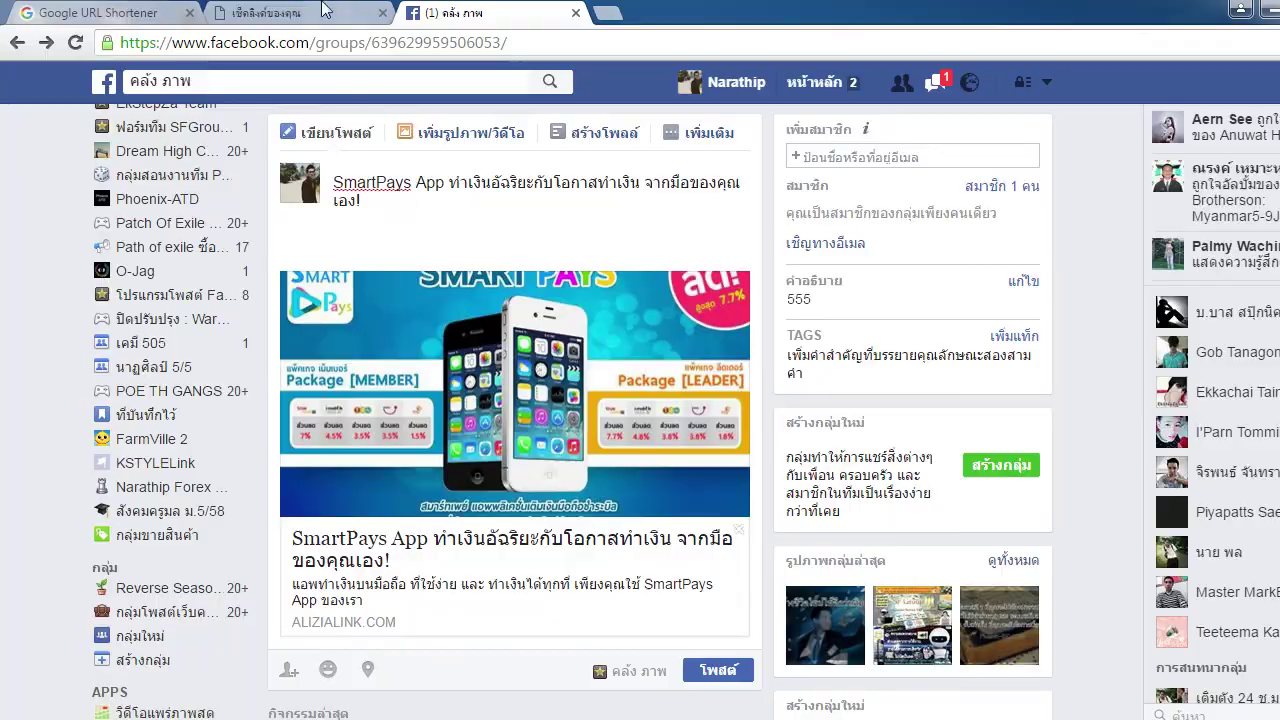
key("ctrl+shift+Tab")
key("Tab")
left_click(754, 460)
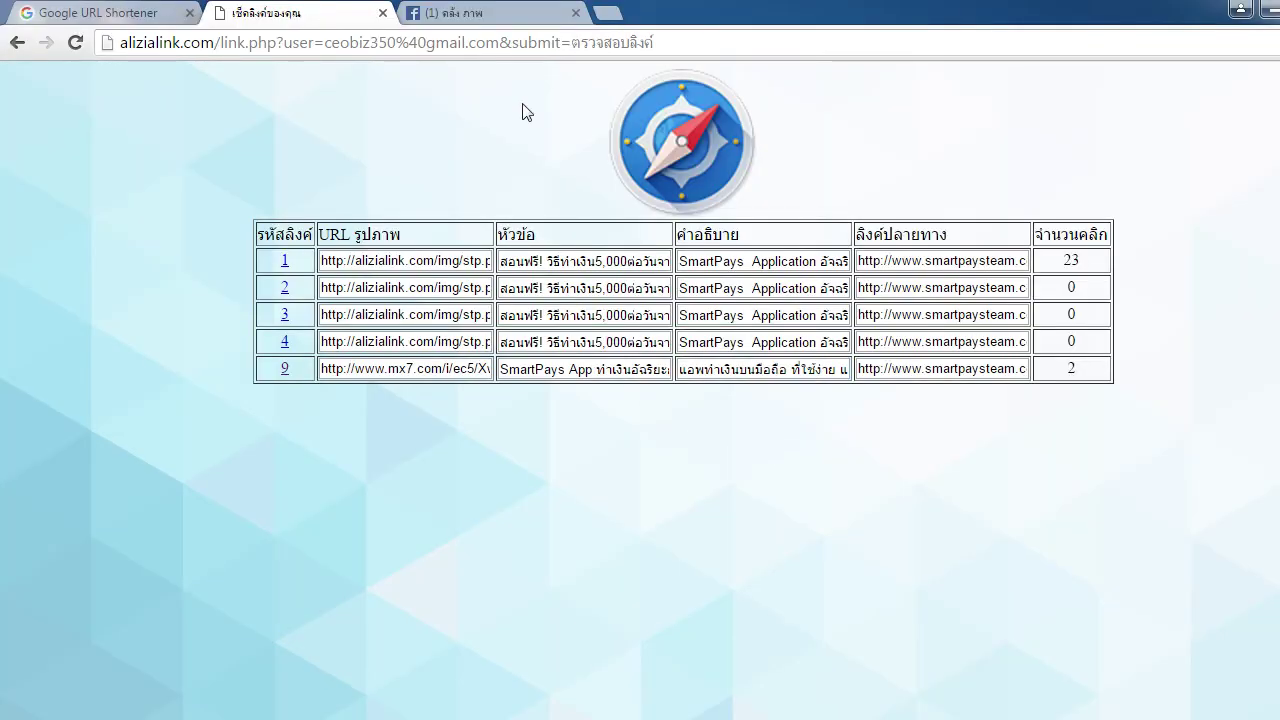
left_click(497, 19)
key("ctrl+v")
scroll(452, 254, "down", 2)
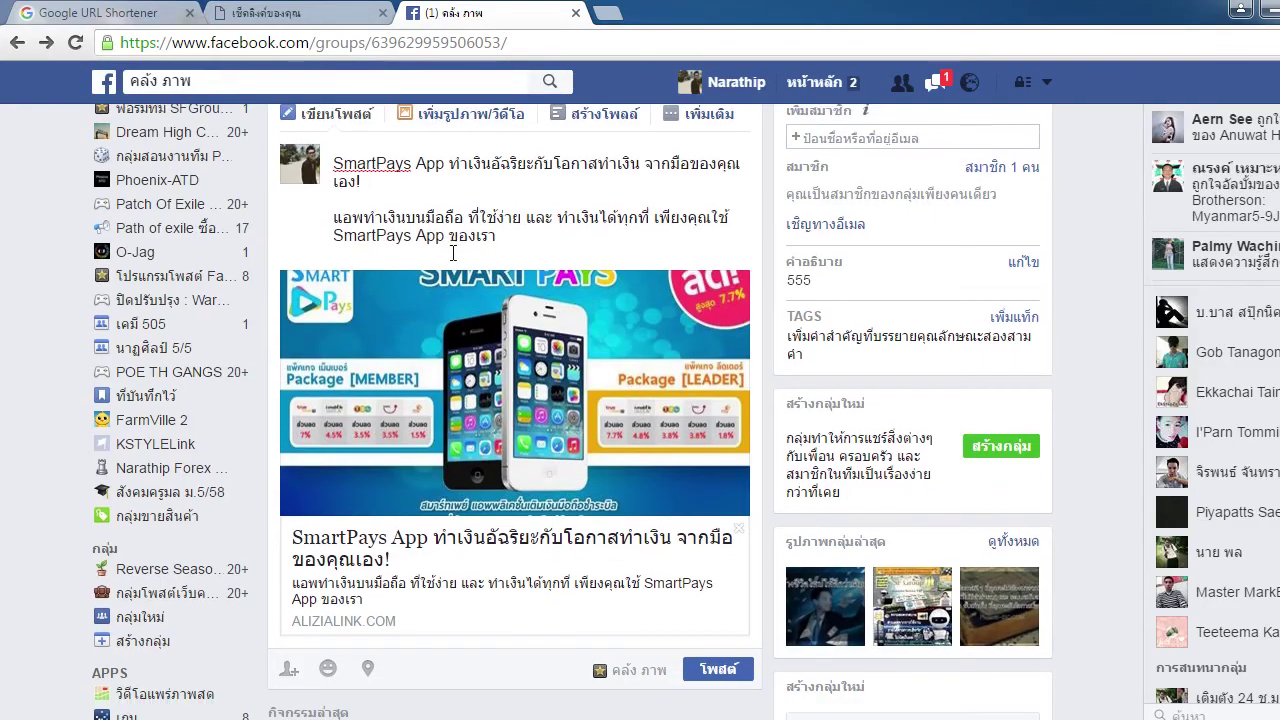
scroll(376, 596, "up", 2)
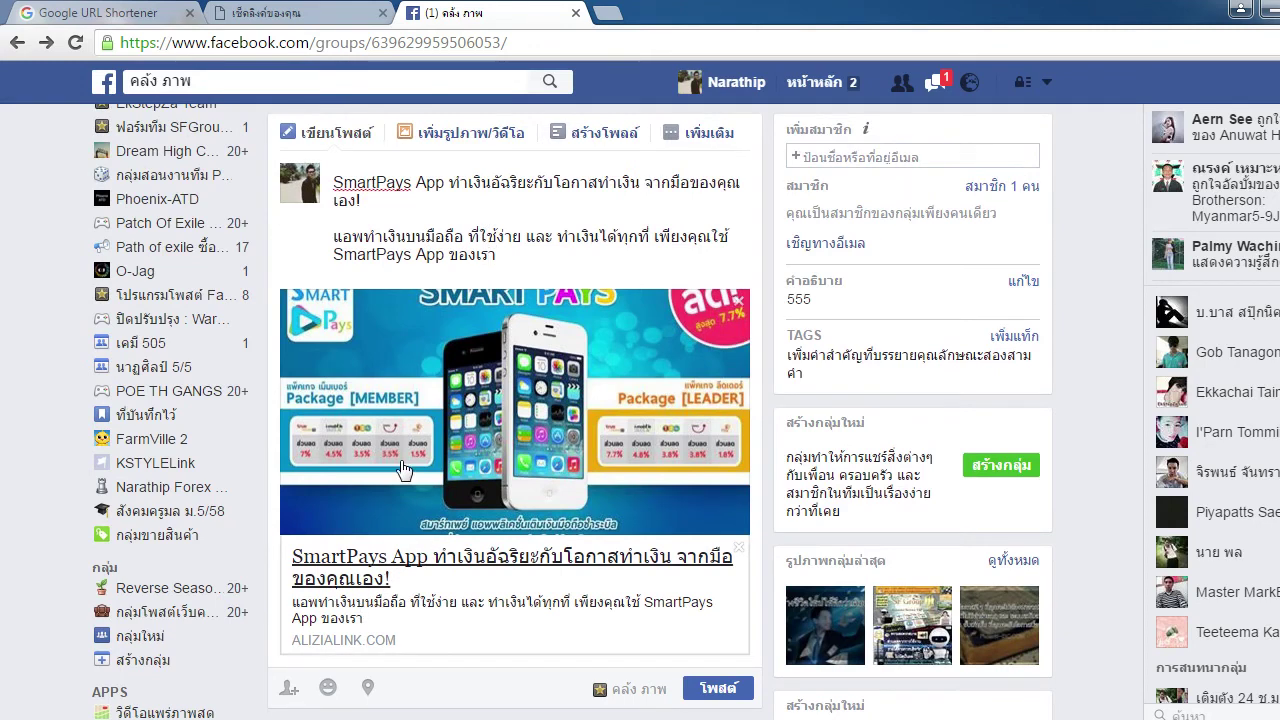
Copy link 9's destination address from the table and paste it into a new tab
left_click(315, 12)
triple_click(980, 370)
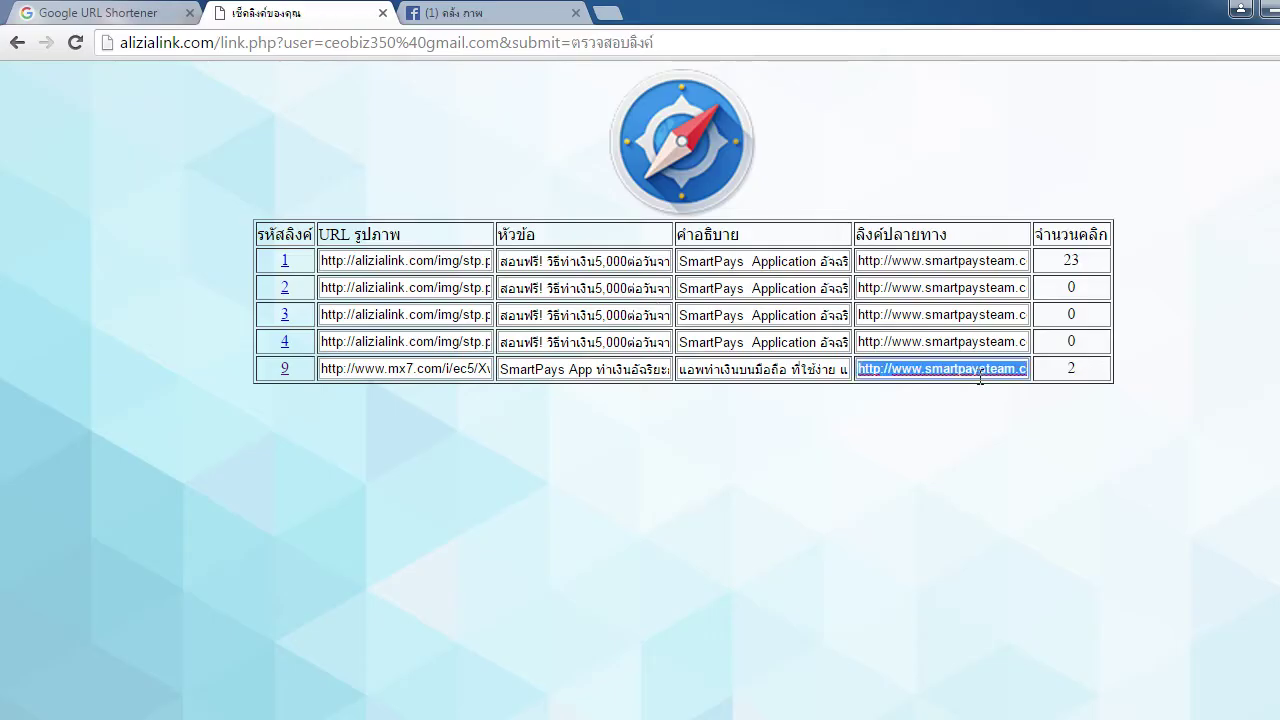
left_click(607, 13)
left_click(440, 13)
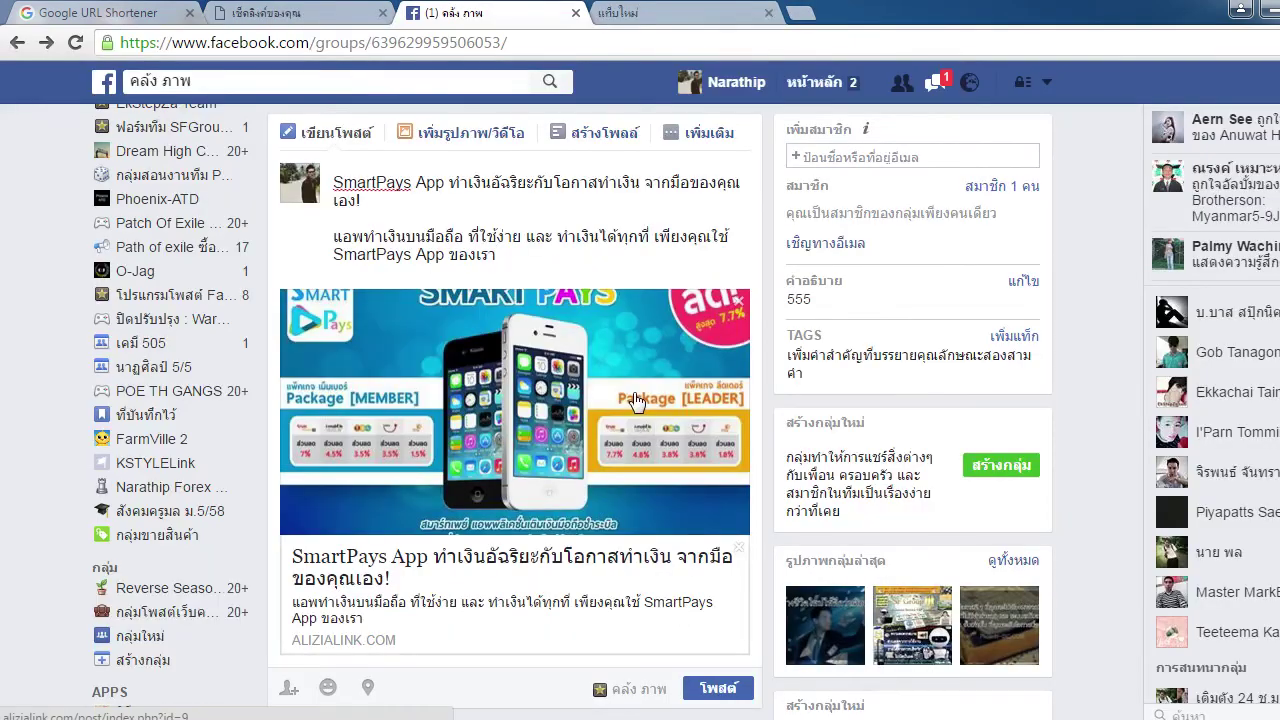
left_click(680, 13)
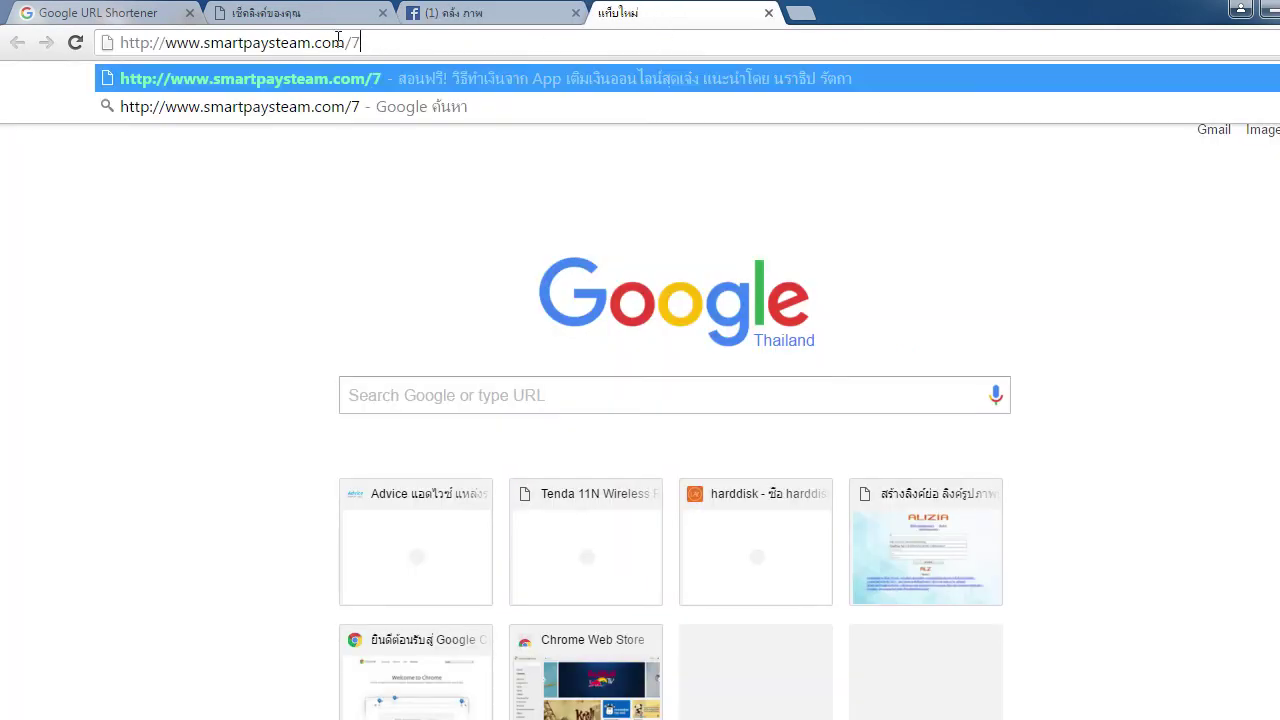
left_click(392, 44)
left_click(503, 18)
Try the extra post options, dismiss the blocked-action warning, and delete all the post text
left_click(769, 13)
left_click(709, 132)
left_click(762, 538)
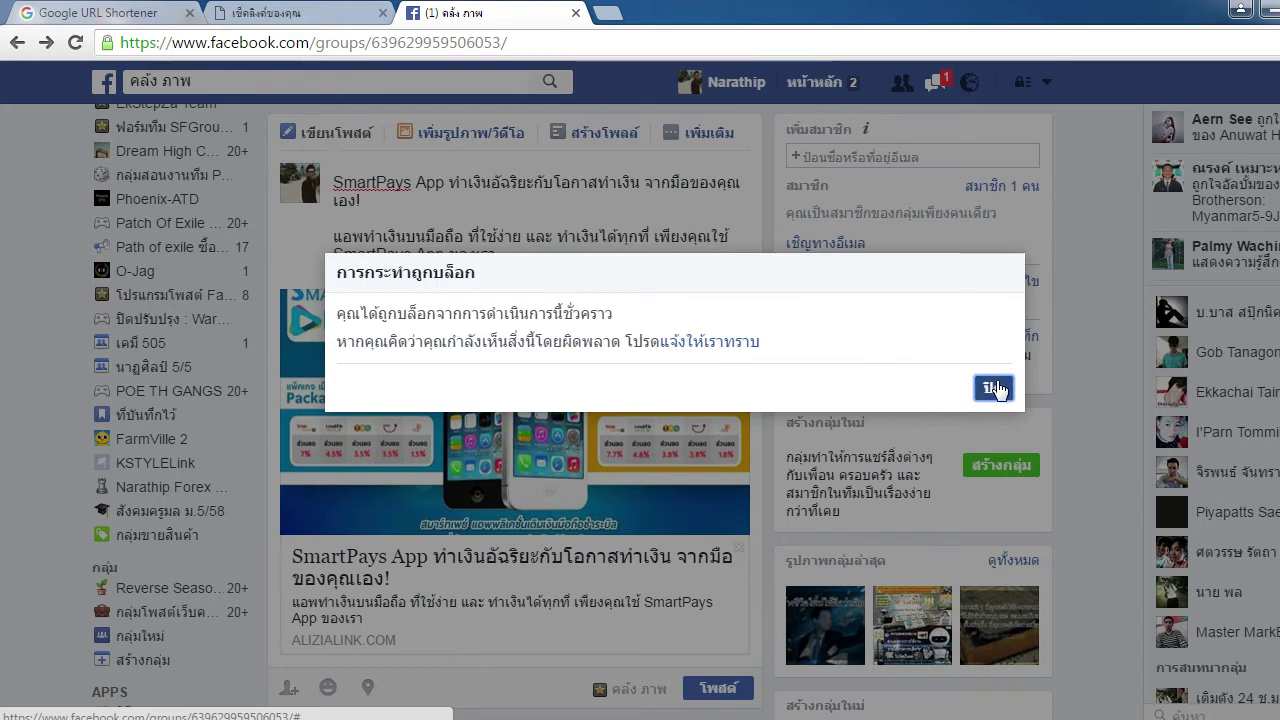
left_click(996, 388)
key("ctrl+a")
key("BackSpace")
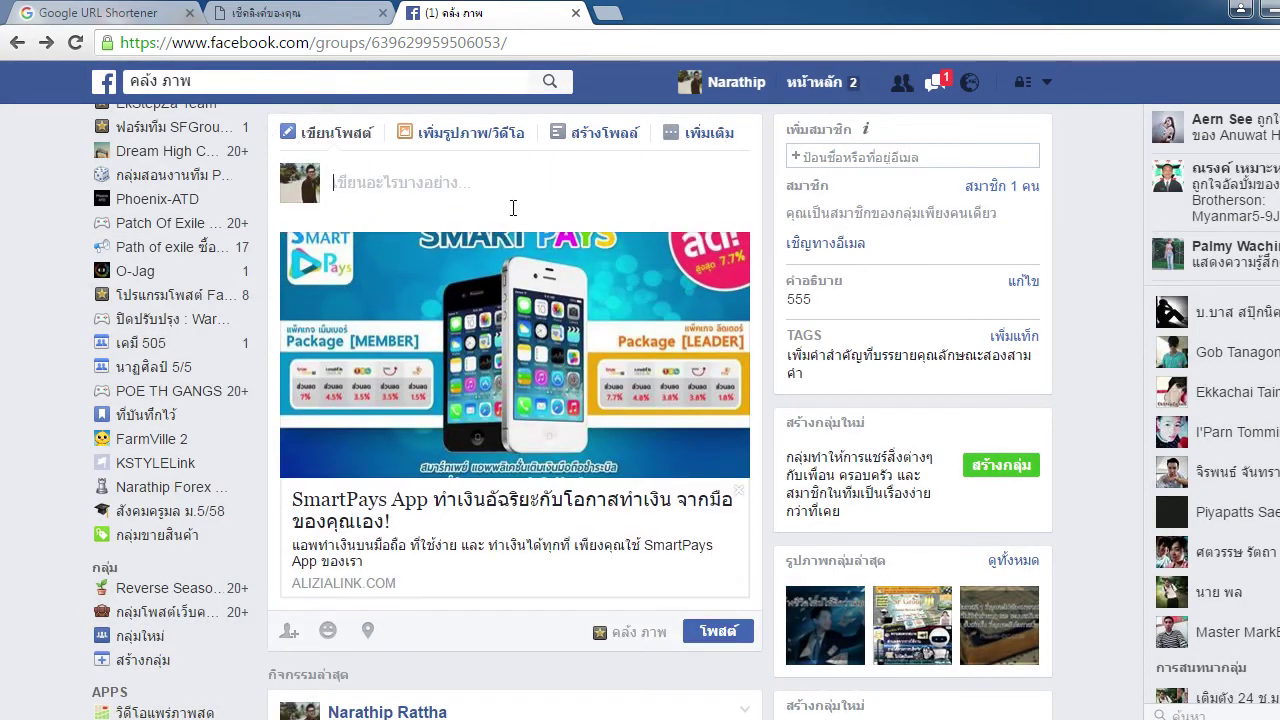
Go to the bookmarked Facebook page, discarding the unfinished post
scroll(165, 290, "up", 2)
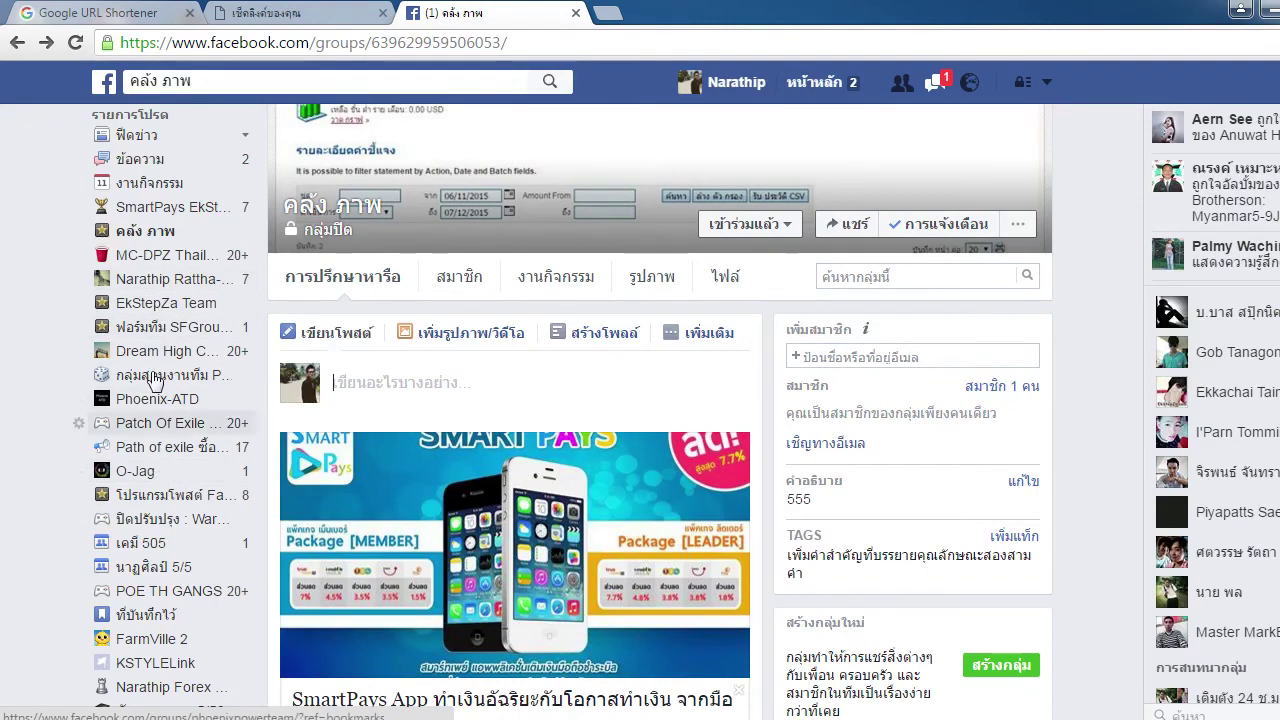
left_click(160, 283)
left_click(862, 358)
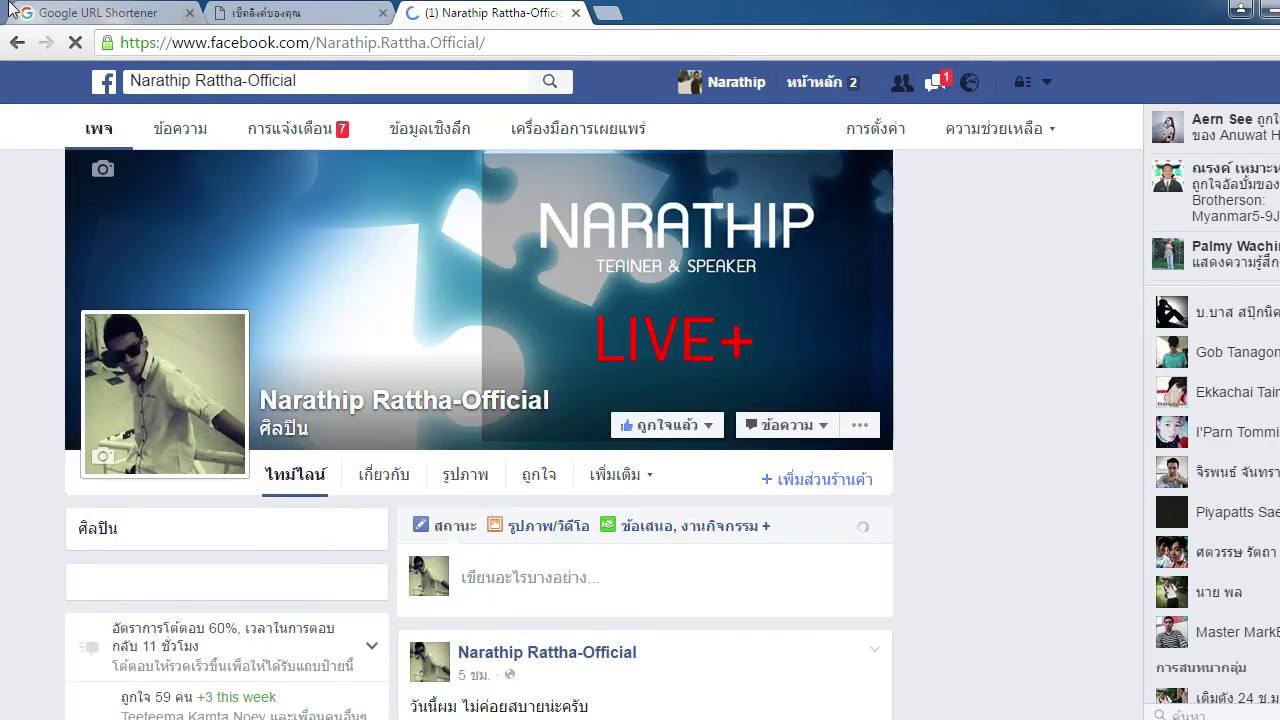
Copy the shortened goo.gl link and paste it into a new page post
key("ctrl+1")
right_click(882, 216)
left_click(957, 232)
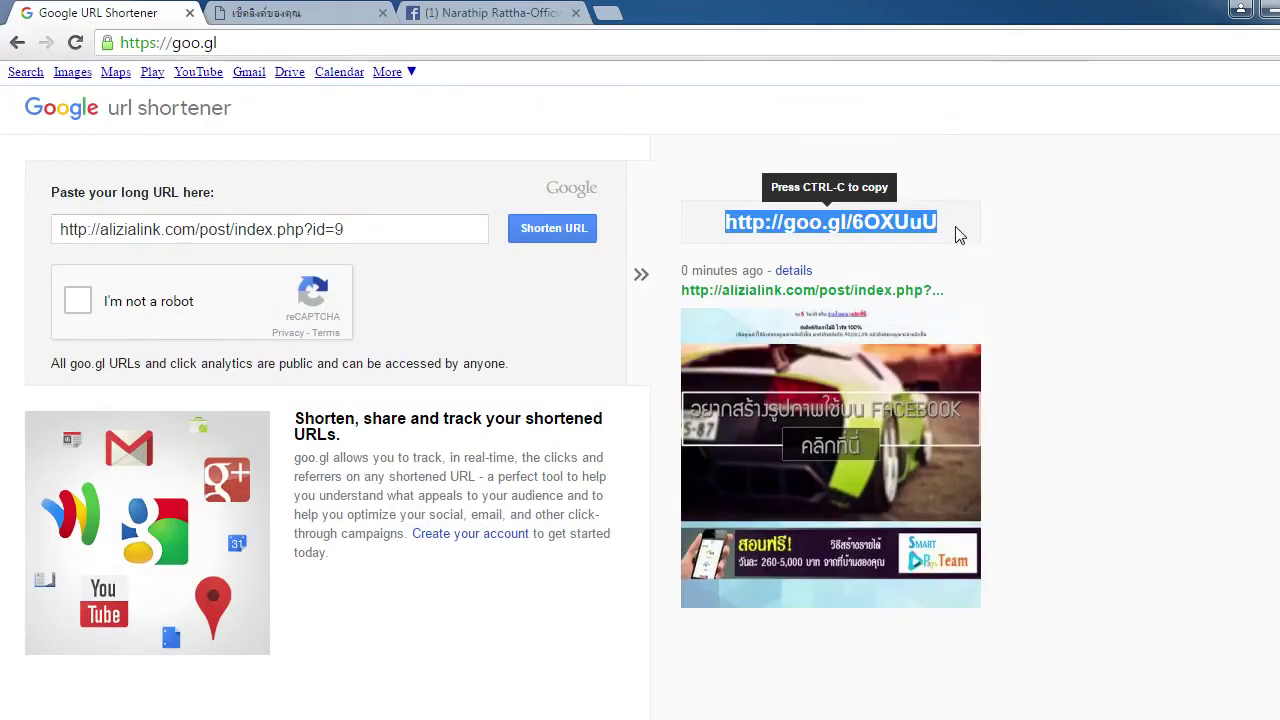
key("ctrl+3")
left_click(590, 600)
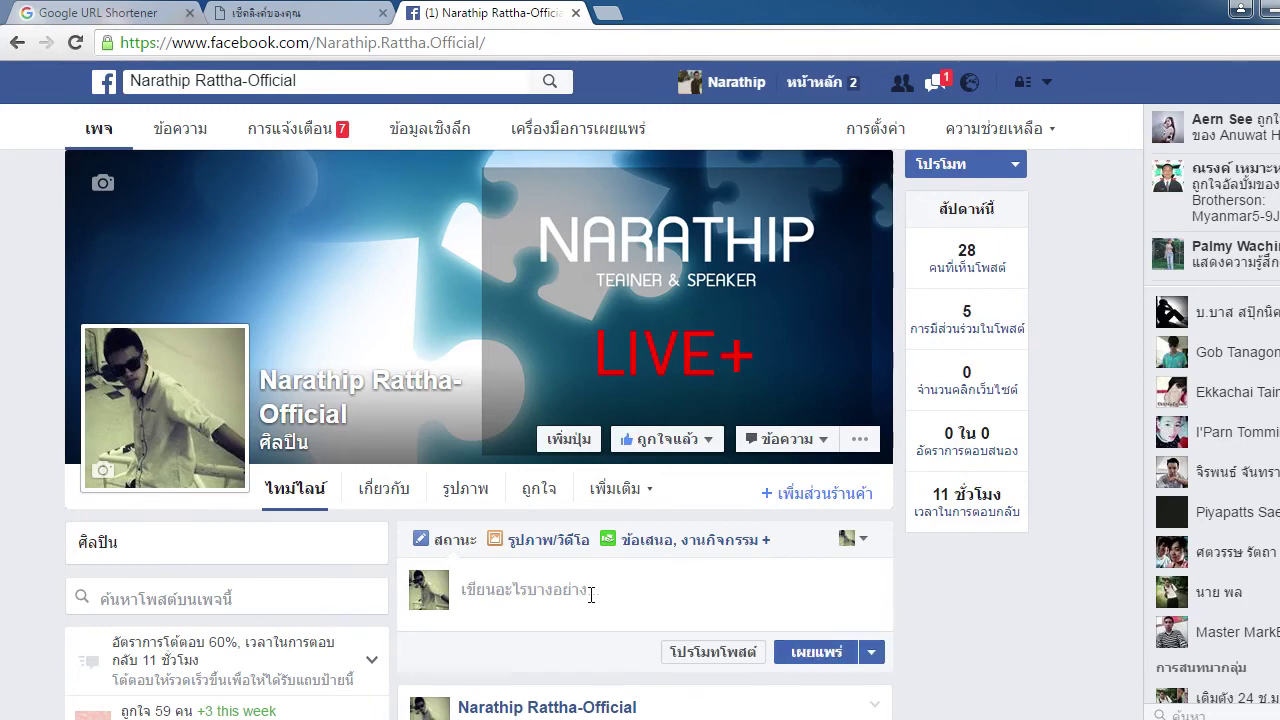
key("ctrl+v")
Replace the link text with the SmartPays App preview title and publish the post
scroll(592, 605, "down", 2)
scroll(592, 605, "down", 1)
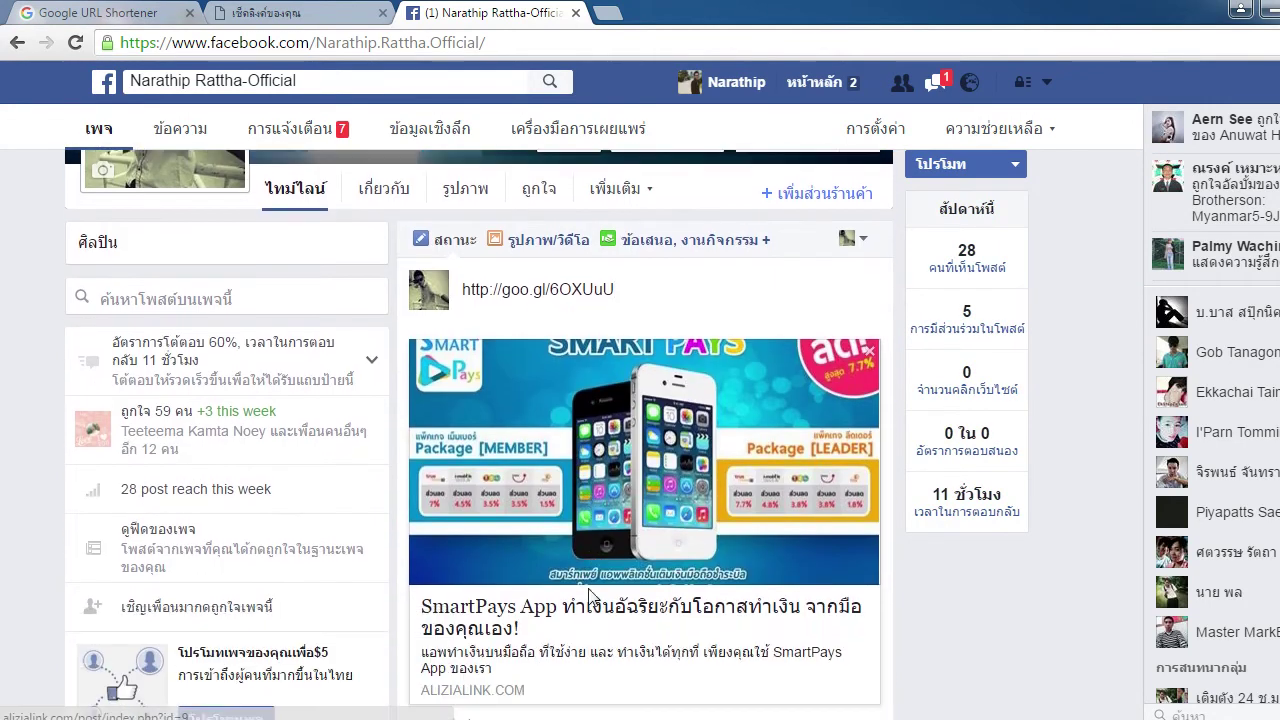
left_click_drag(528, 632, 421, 596)
key("ctrl+c")
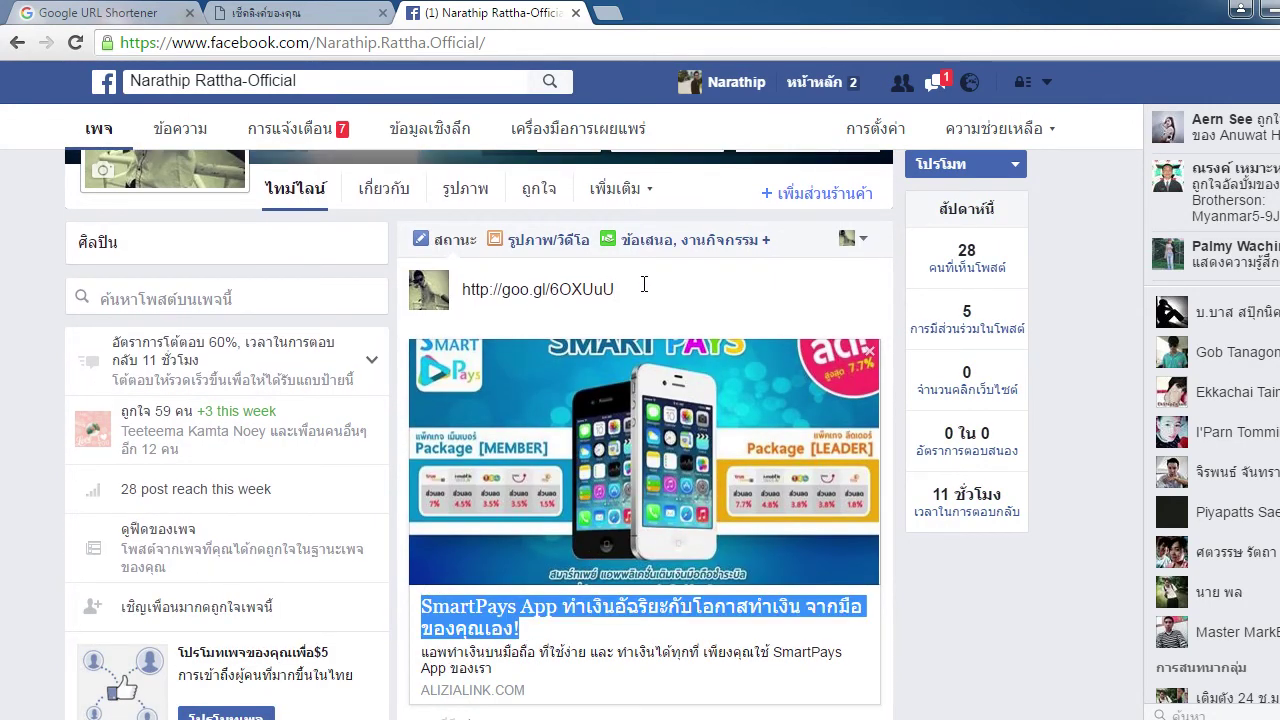
left_click_drag(632, 292, 332, 299)
key("ctrl+v")
scroll(790, 308, "down", 1)
scroll(806, 606, "down", 3)
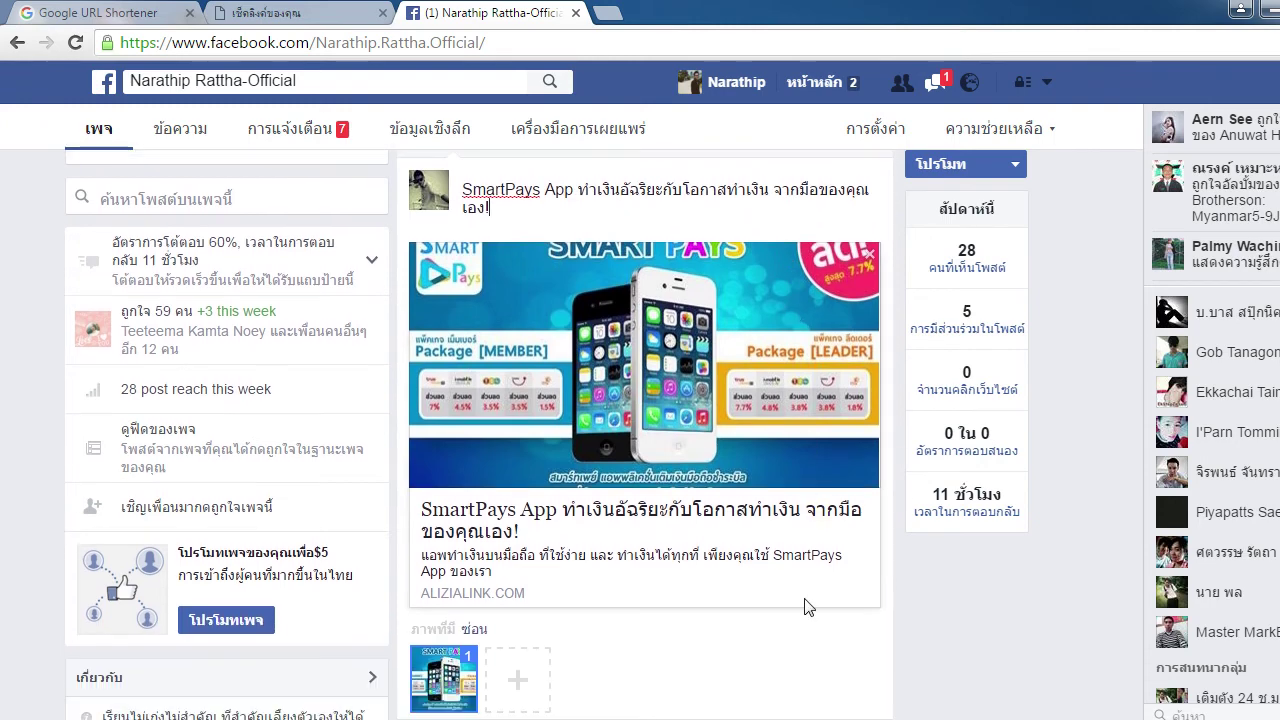
left_click(818, 641)
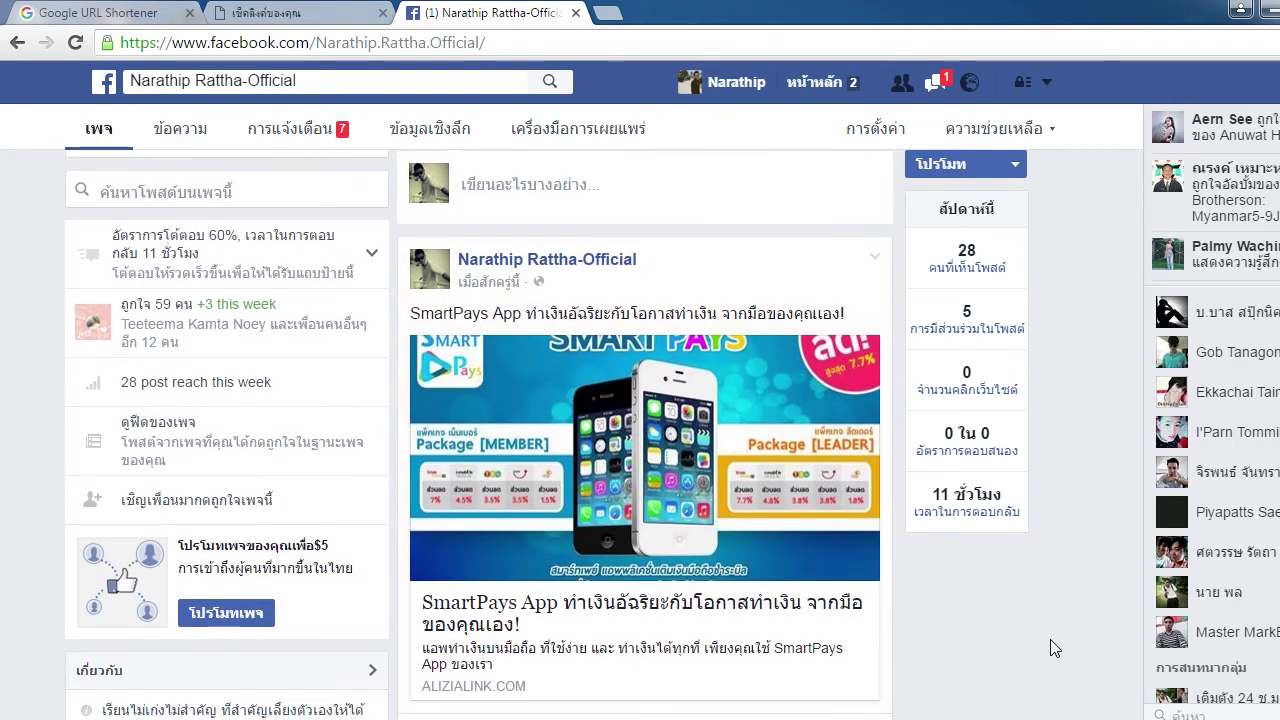
scroll(1050, 639, "down", 1)
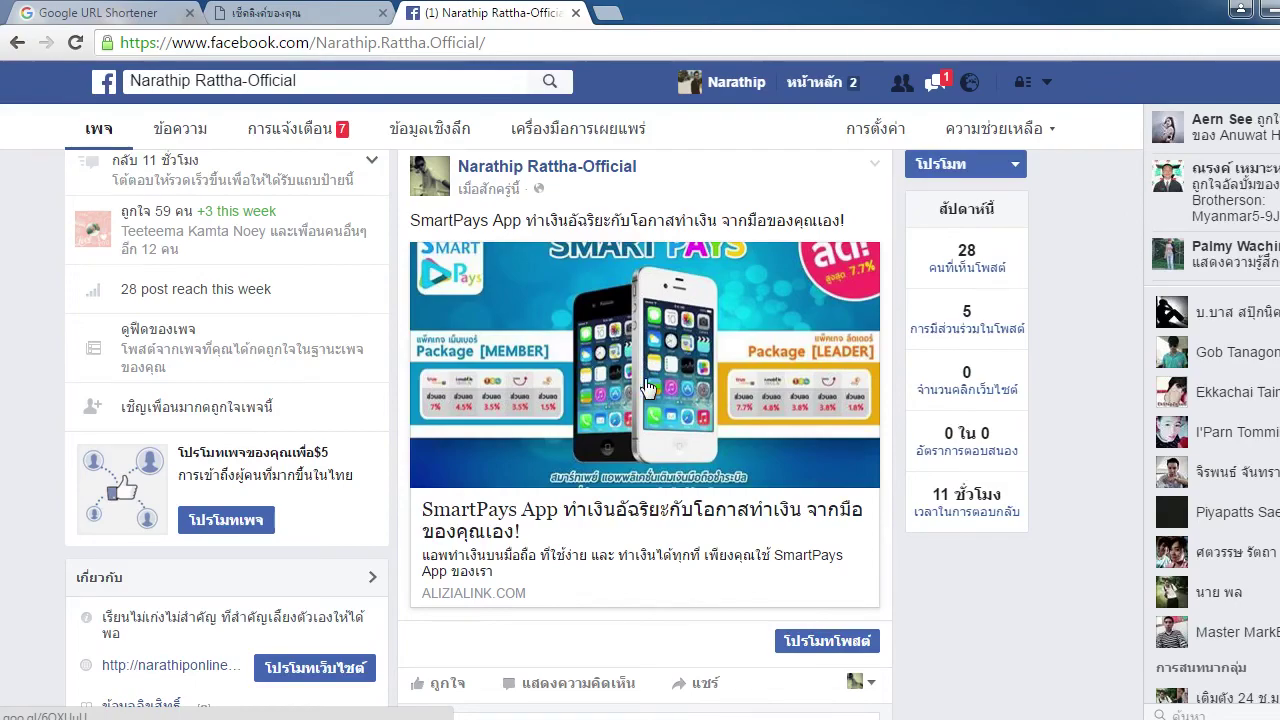
left_click(112, 12)
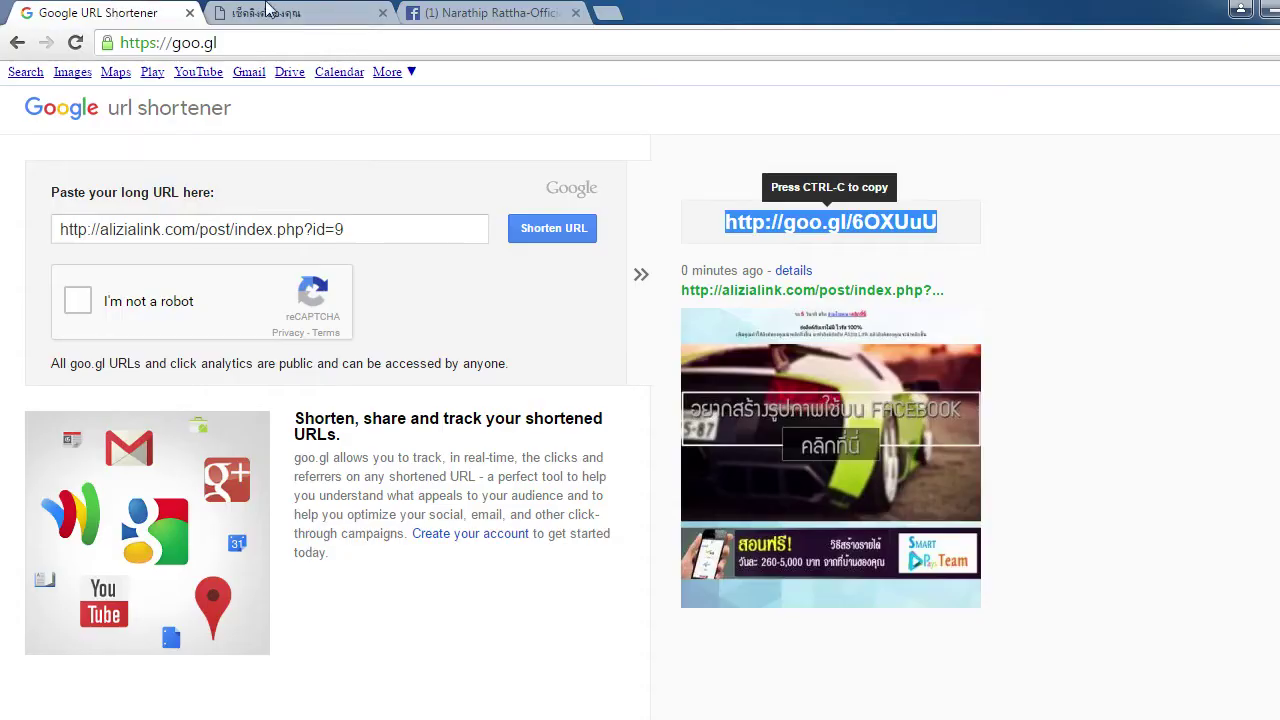
left_click(285, 13)
key("F5")
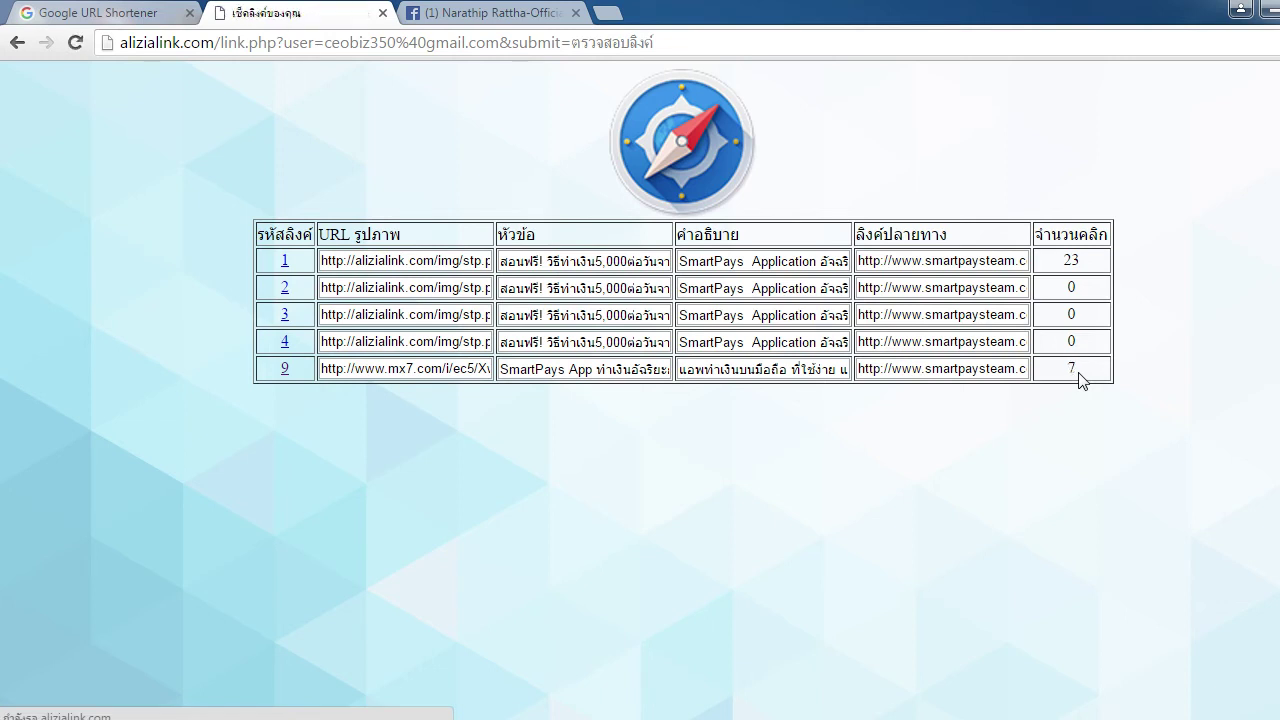
key("F5")
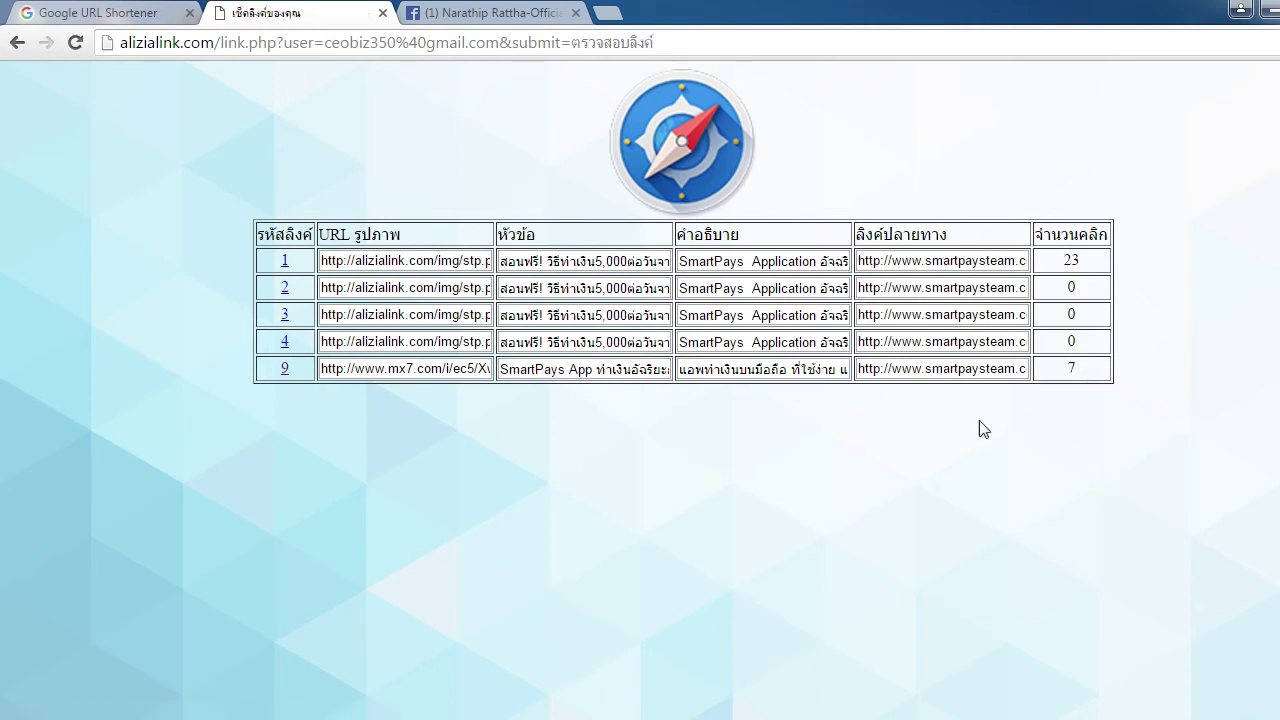
left_click(46, 12)
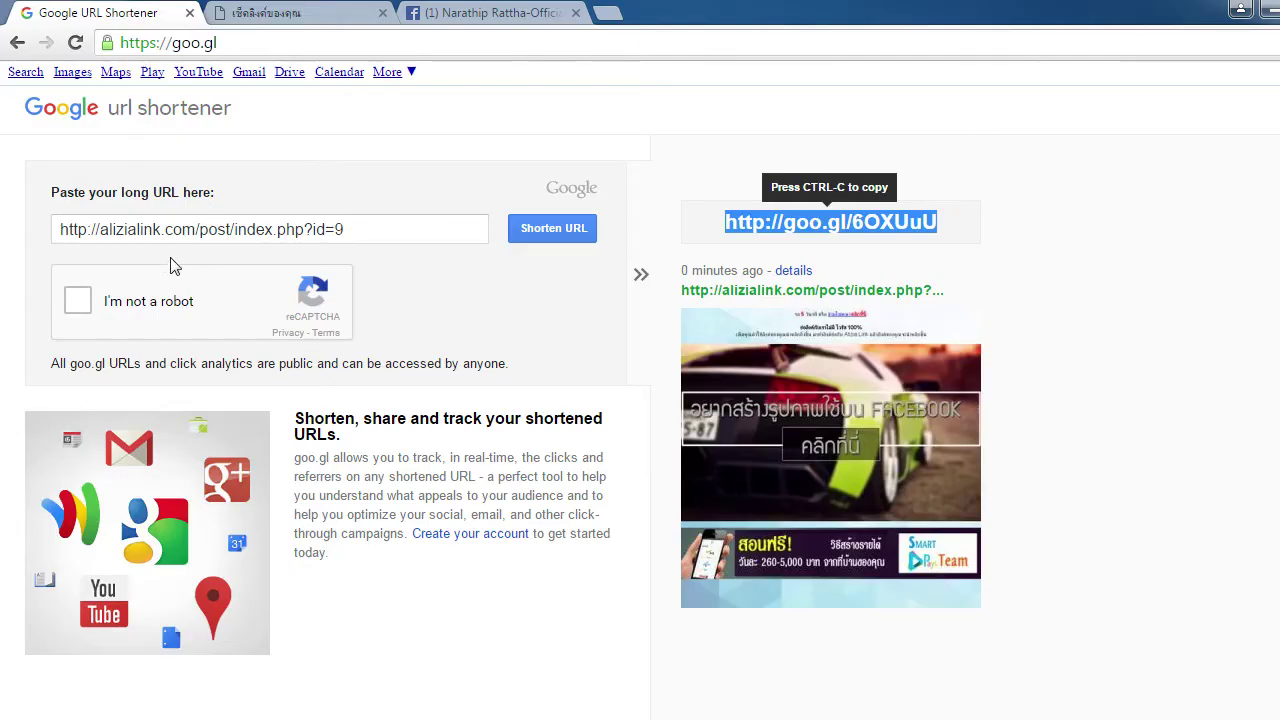
left_click(258, 12)
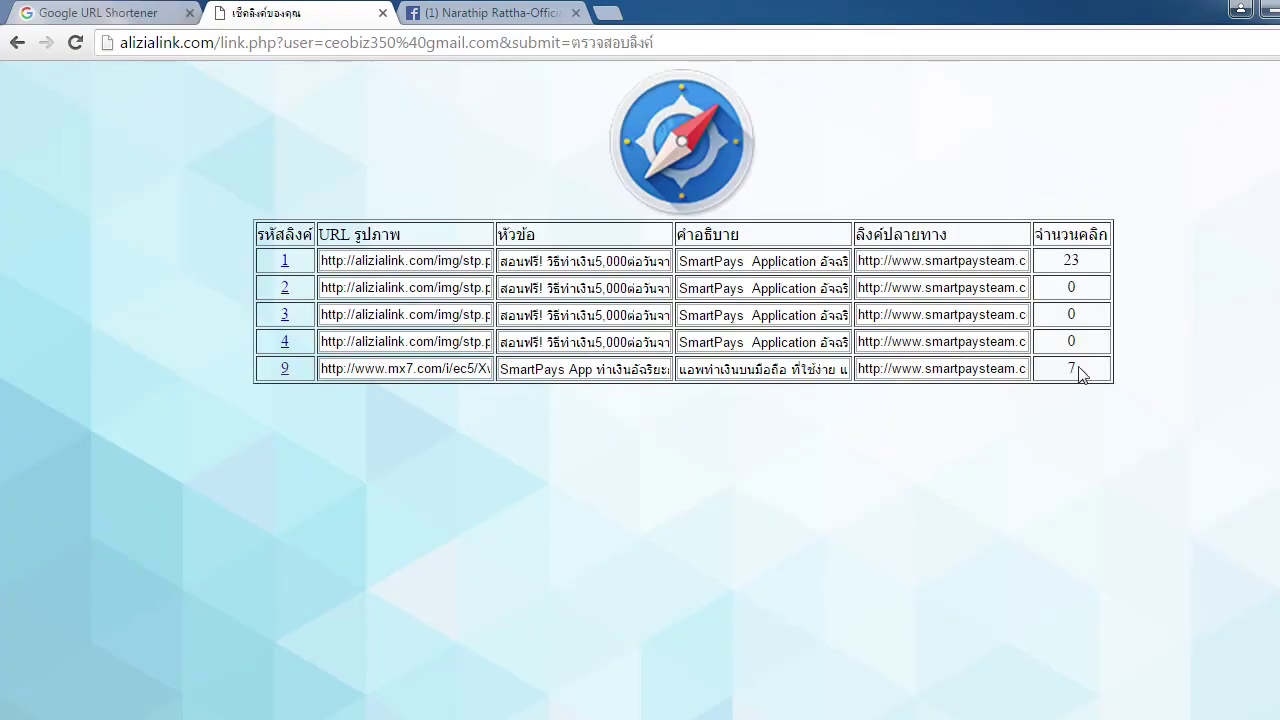
double_click(1072, 368)
left_click(1068, 434)
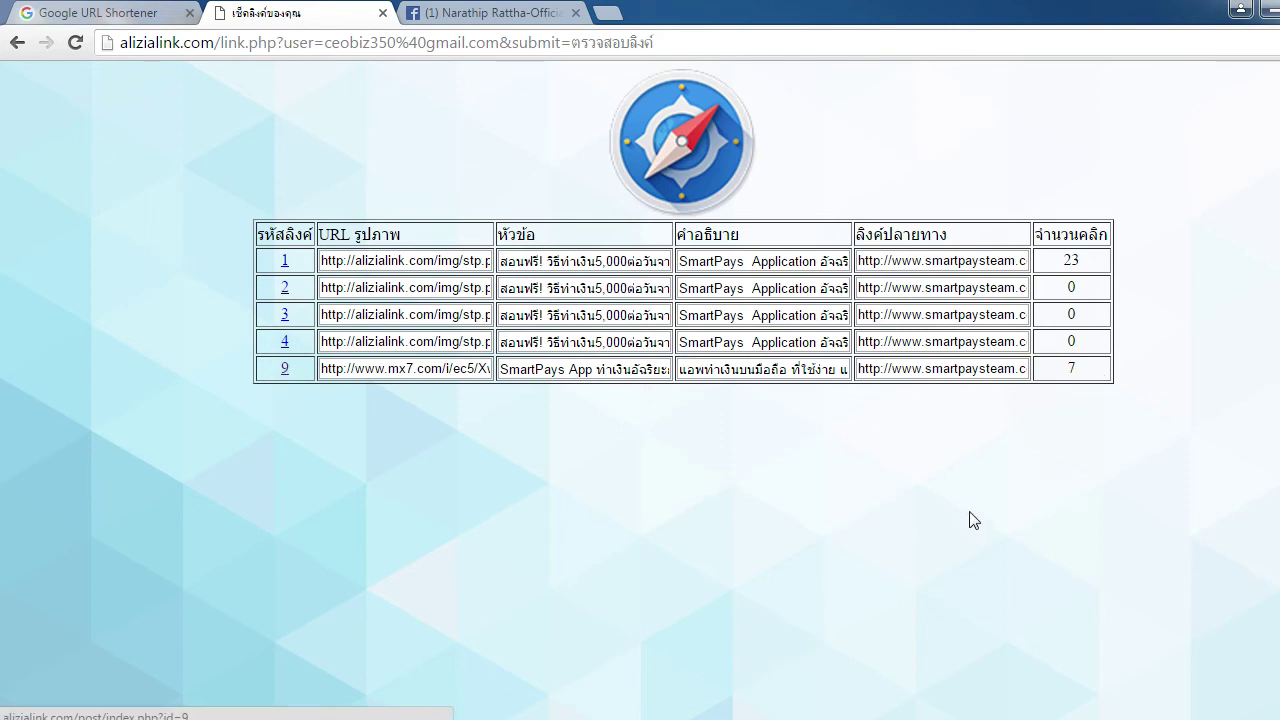
left_click(128, 13)
left_click(268, 13)
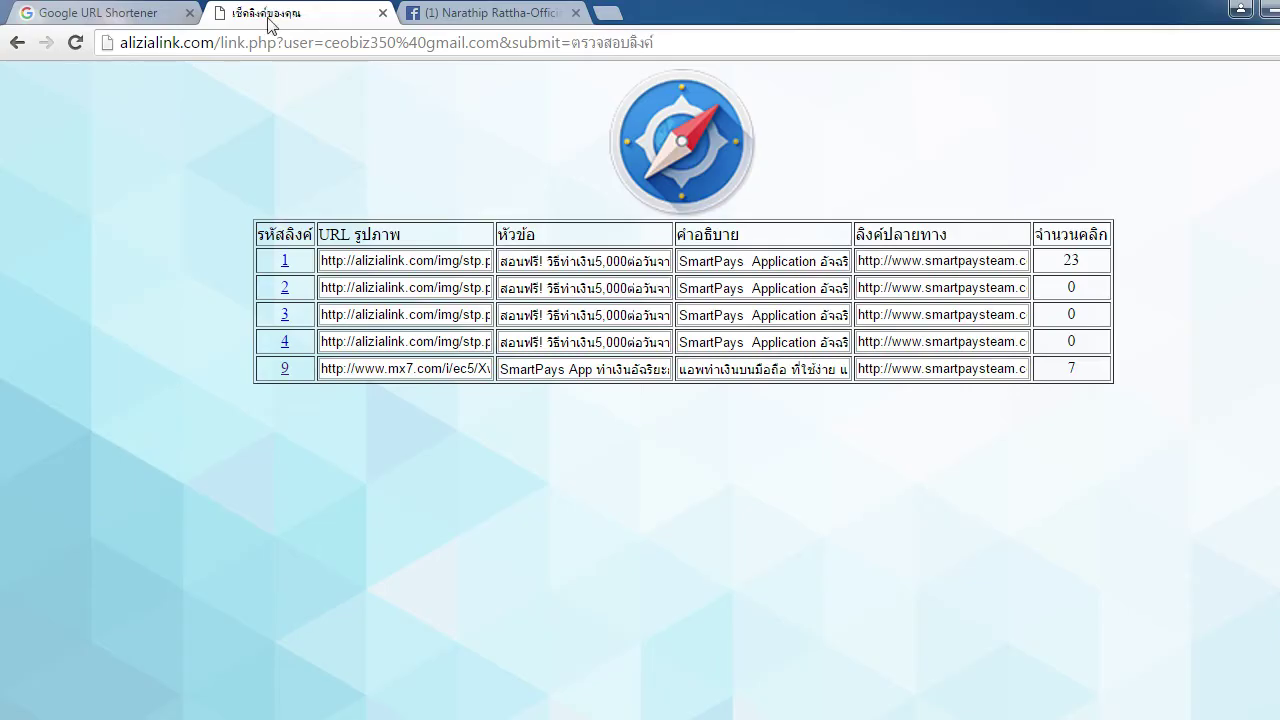
left_click(470, 13)
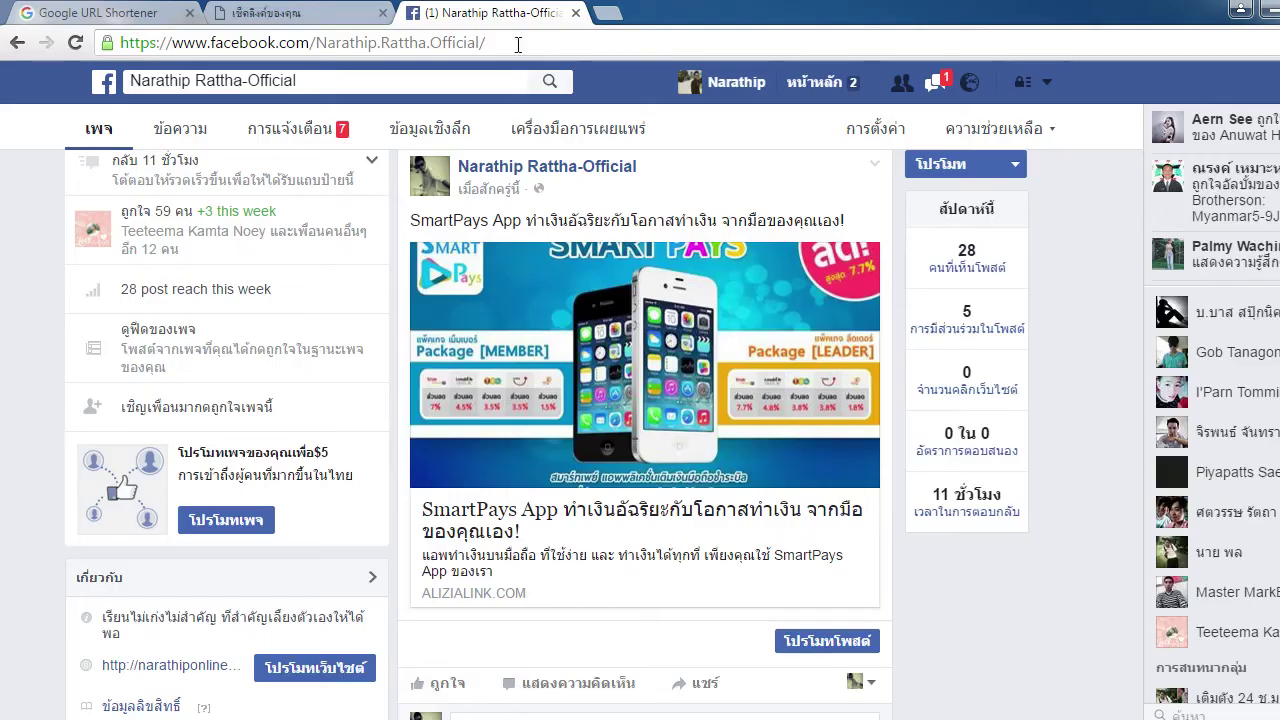
left_click(305, 13)
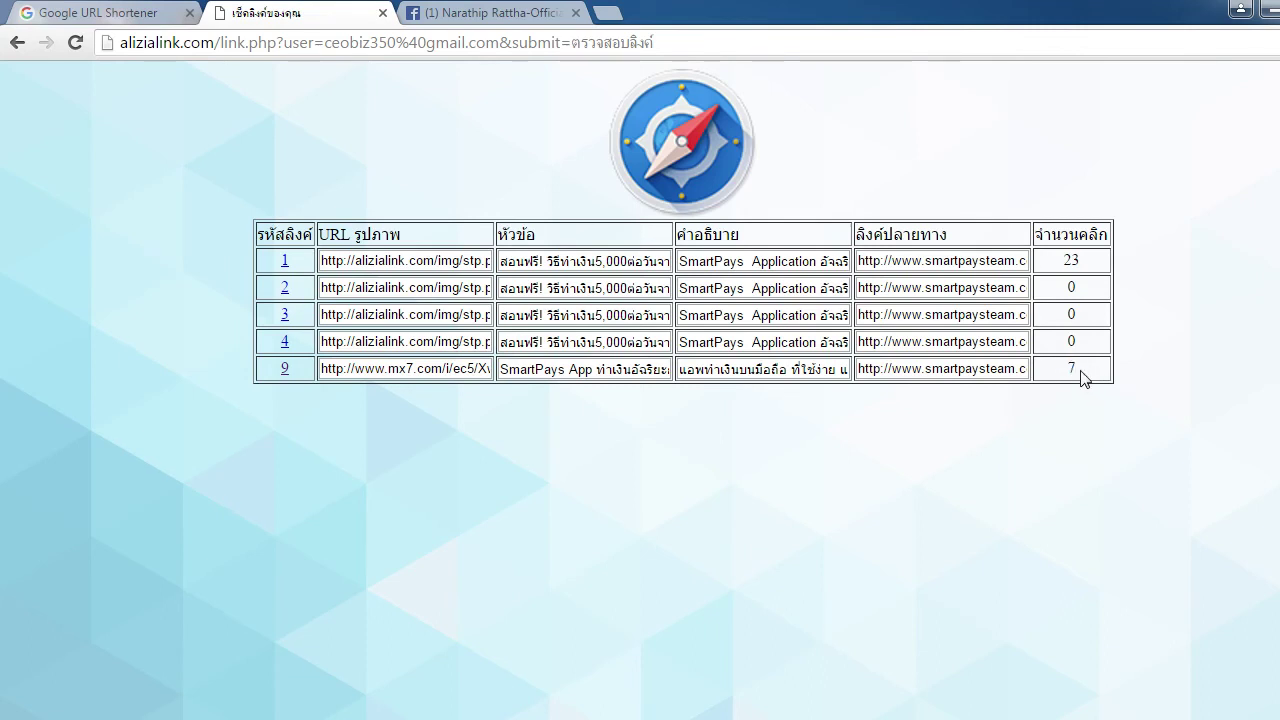
left_click_drag(1080, 370, 1060, 369)
left_click(1070, 432)
left_click_drag(1083, 366, 1066, 367)
left_click(1071, 391)
left_click_drag(1080, 374, 1057, 380)
left_click(1090, 451)
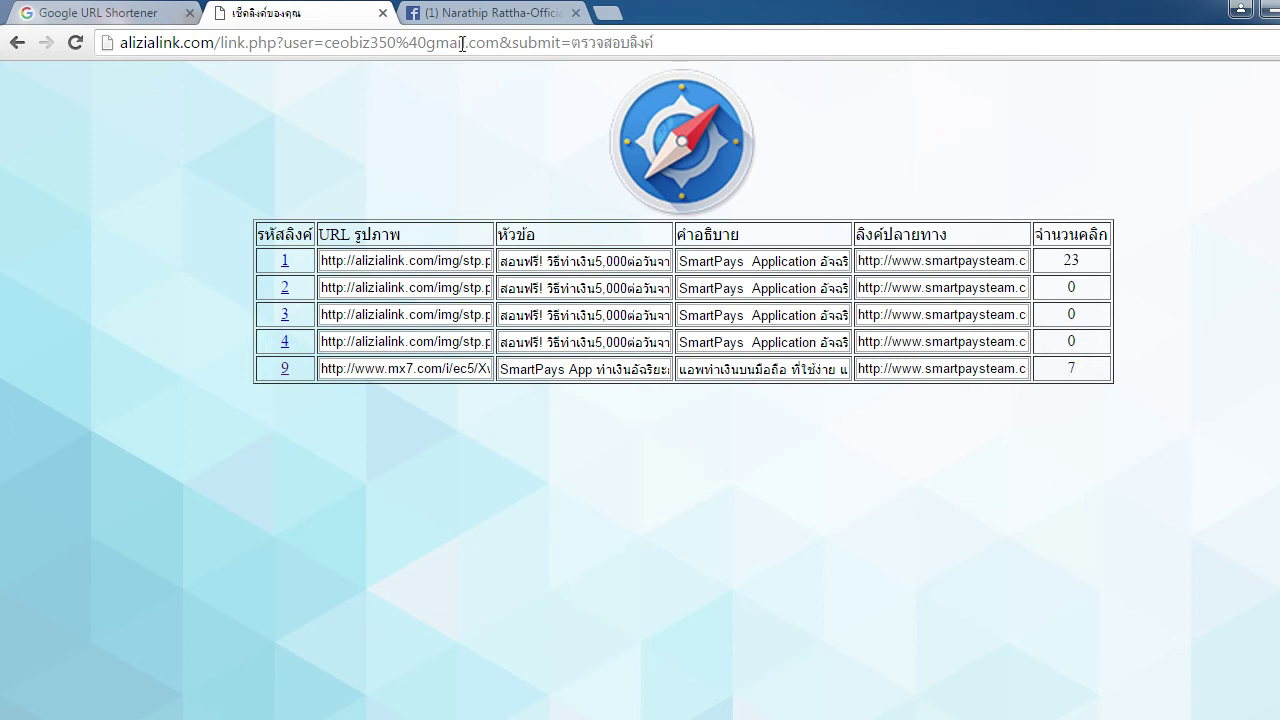
left_click(506, 16)
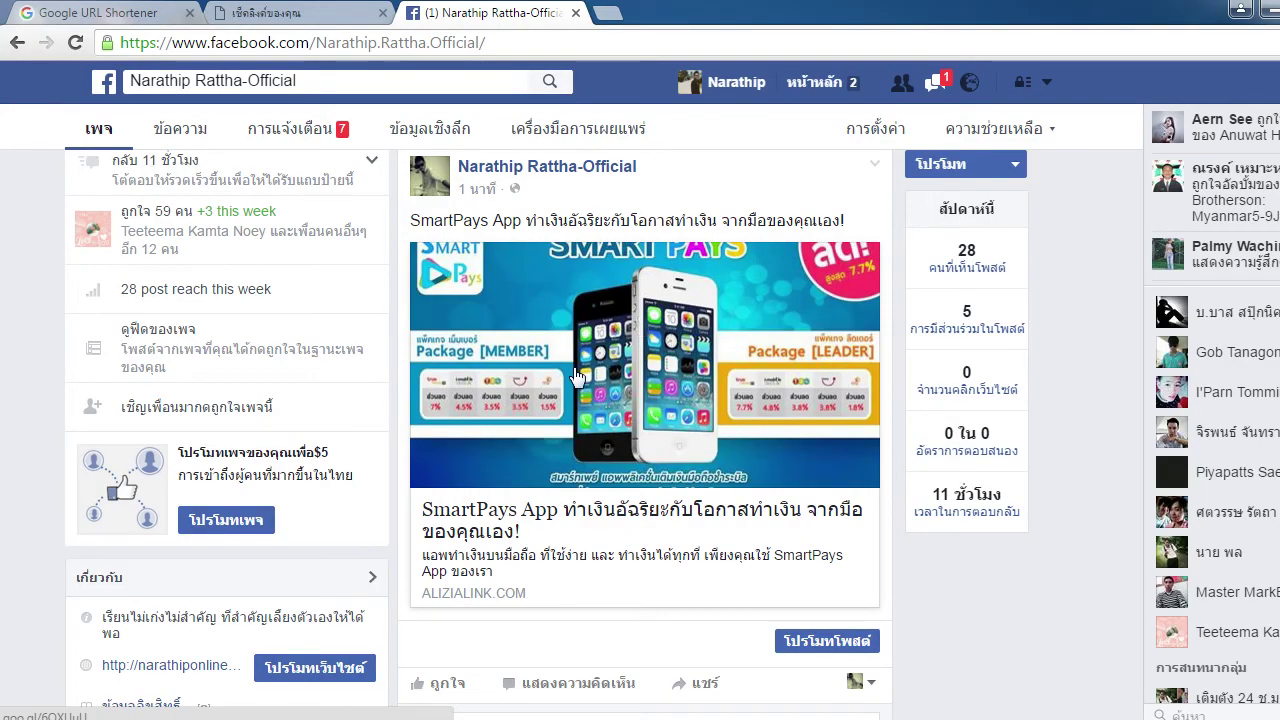
Copy link 9's destination address from the click report into a new tab
left_click(290, 13)
triple_click(962, 372)
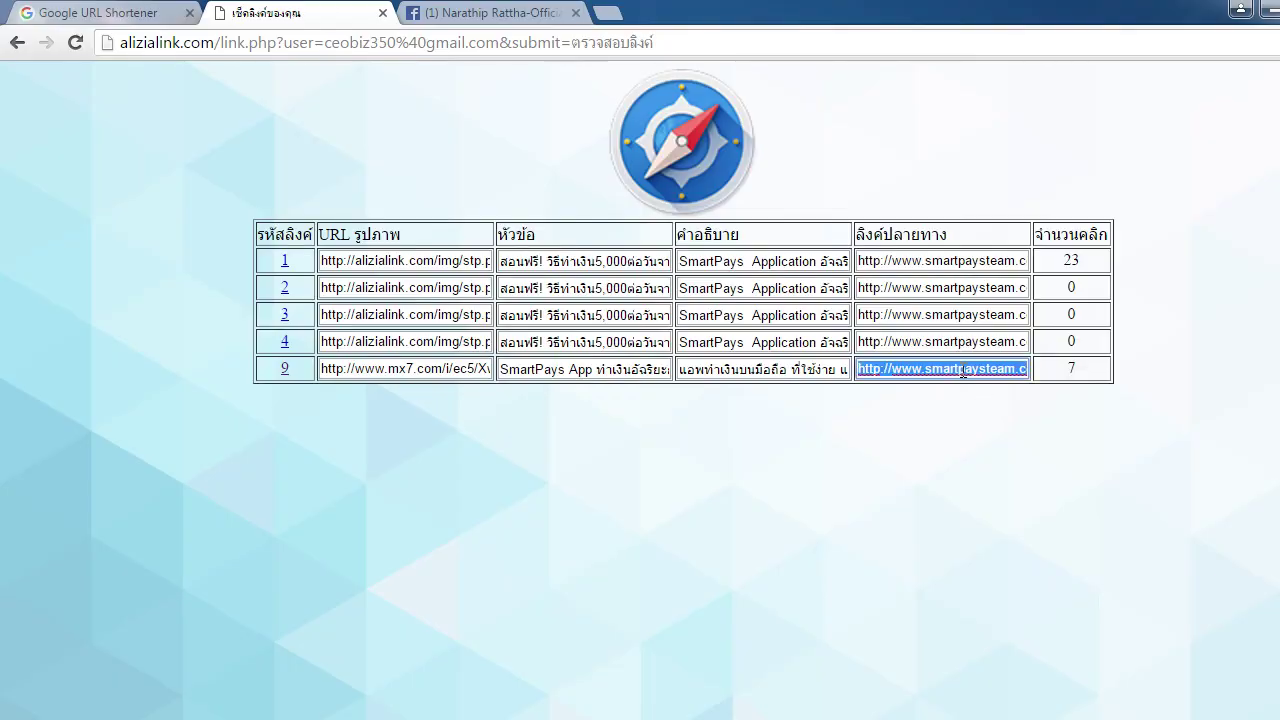
left_click(1002, 463)
left_click(607, 13)
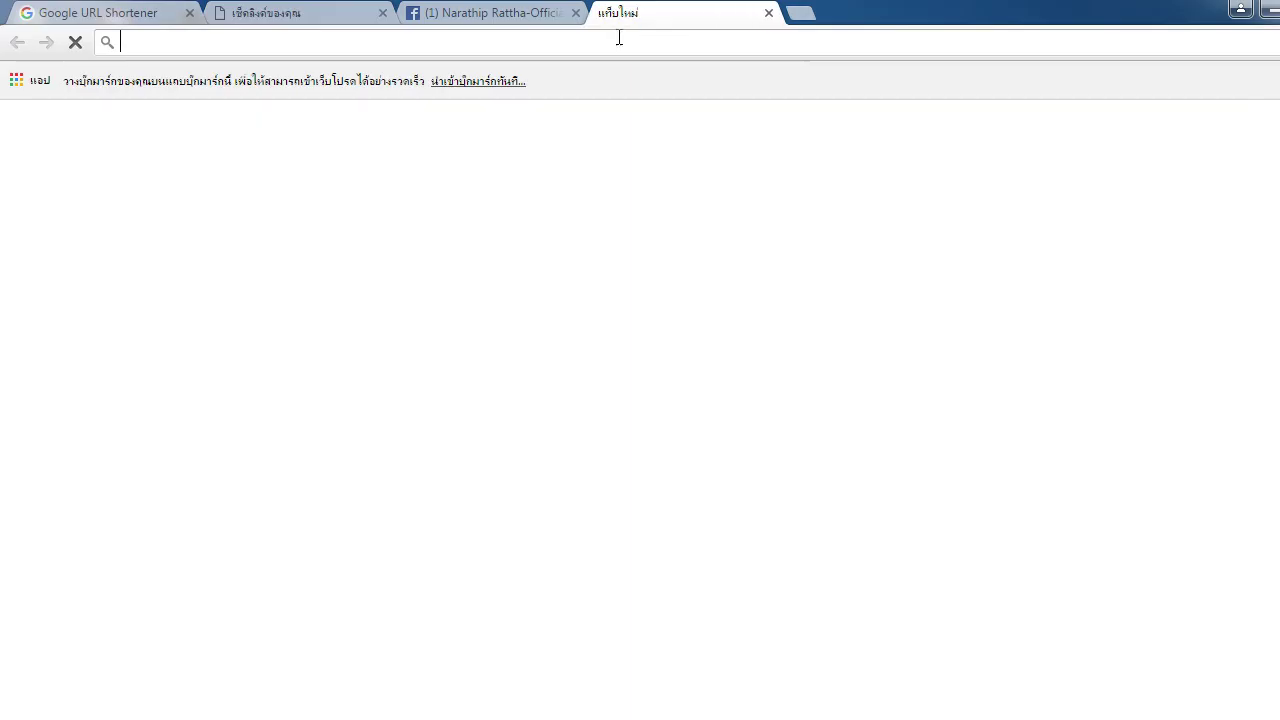
key("ctrl+v")
Check that link 9 currently shows 7 clicks in the report
left_click(310, 13)
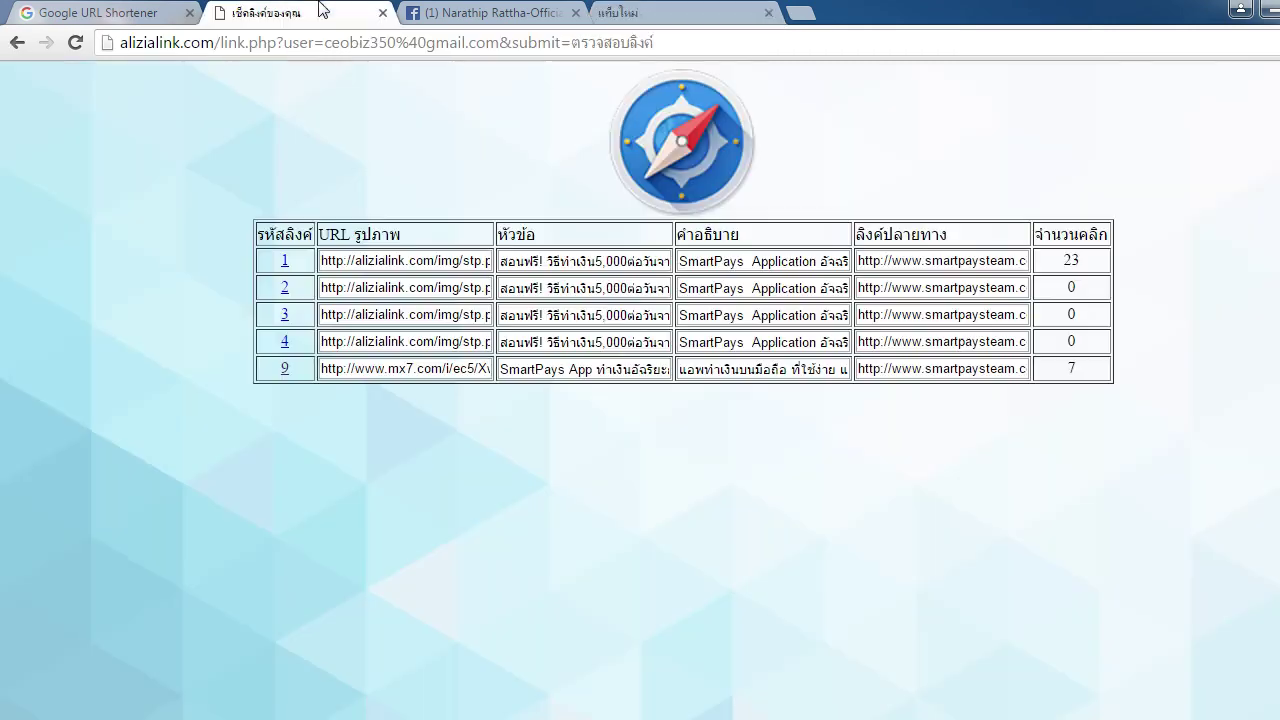
double_click(1072, 368)
left_click(996, 467)
Open the posted goo.gl link from the Facebook post's preview card
left_click(475, 12)
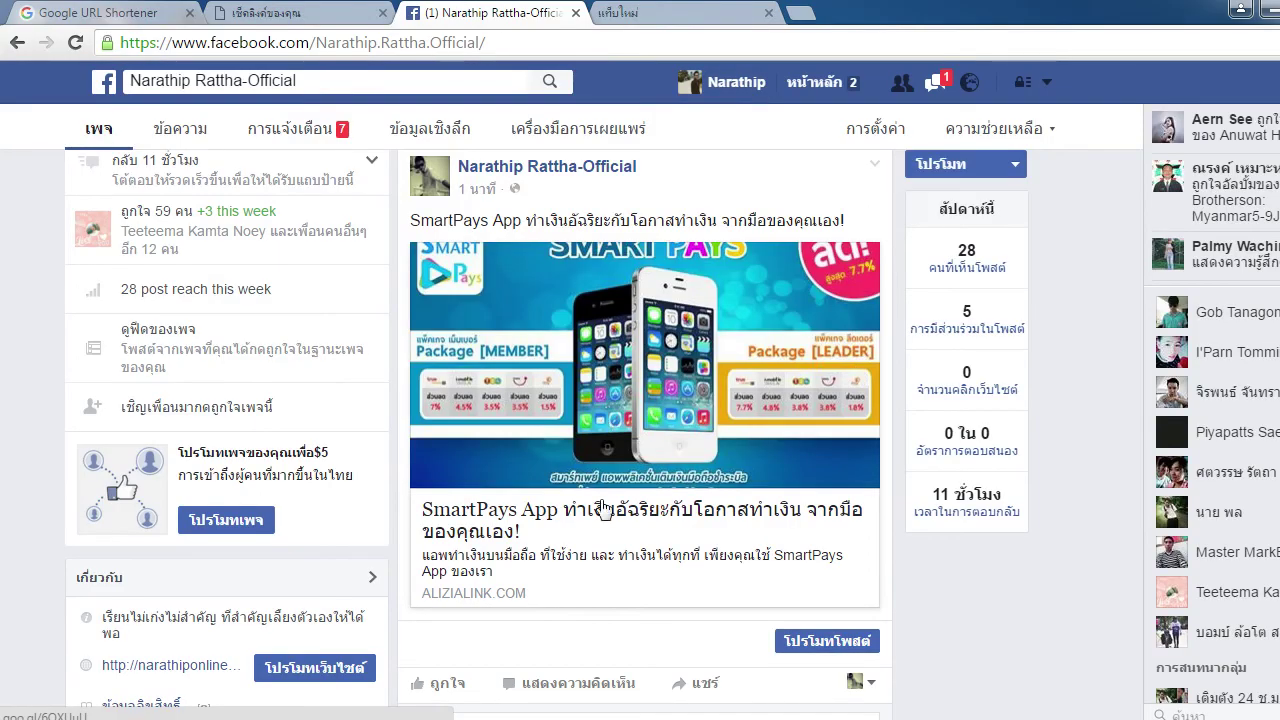
left_click(604, 617)
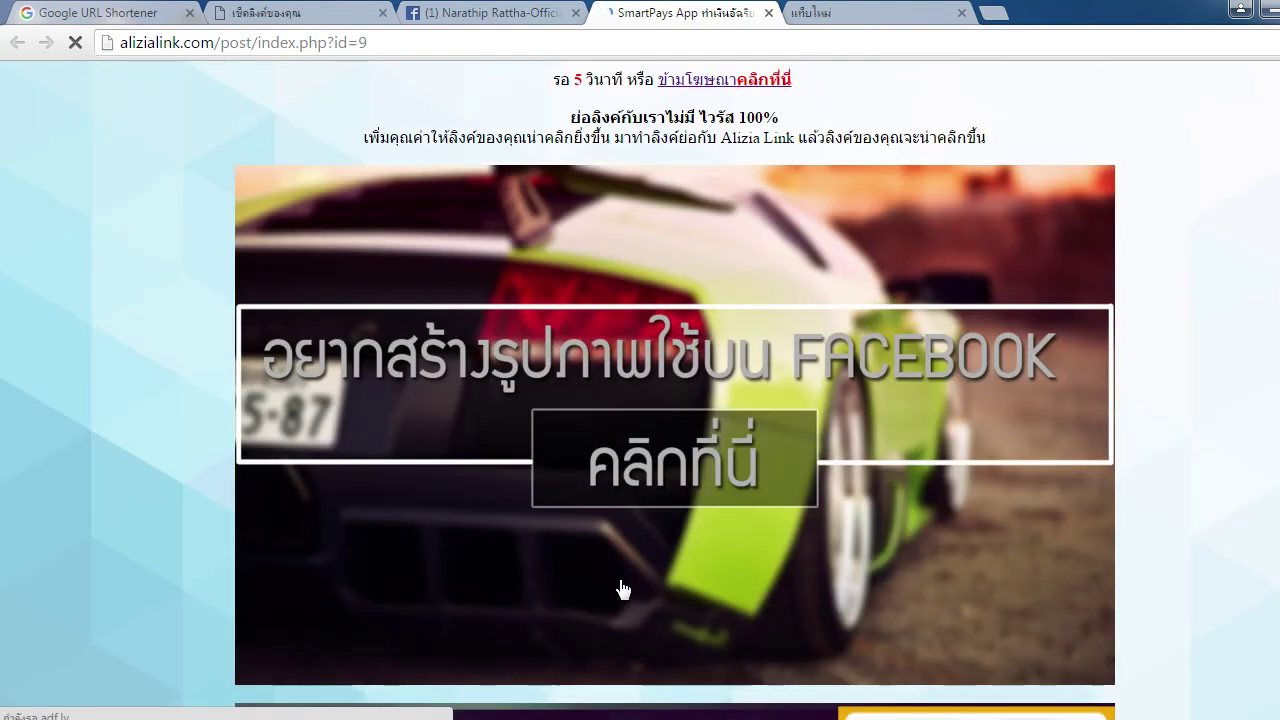
scroll(748, 466, "down", 1)
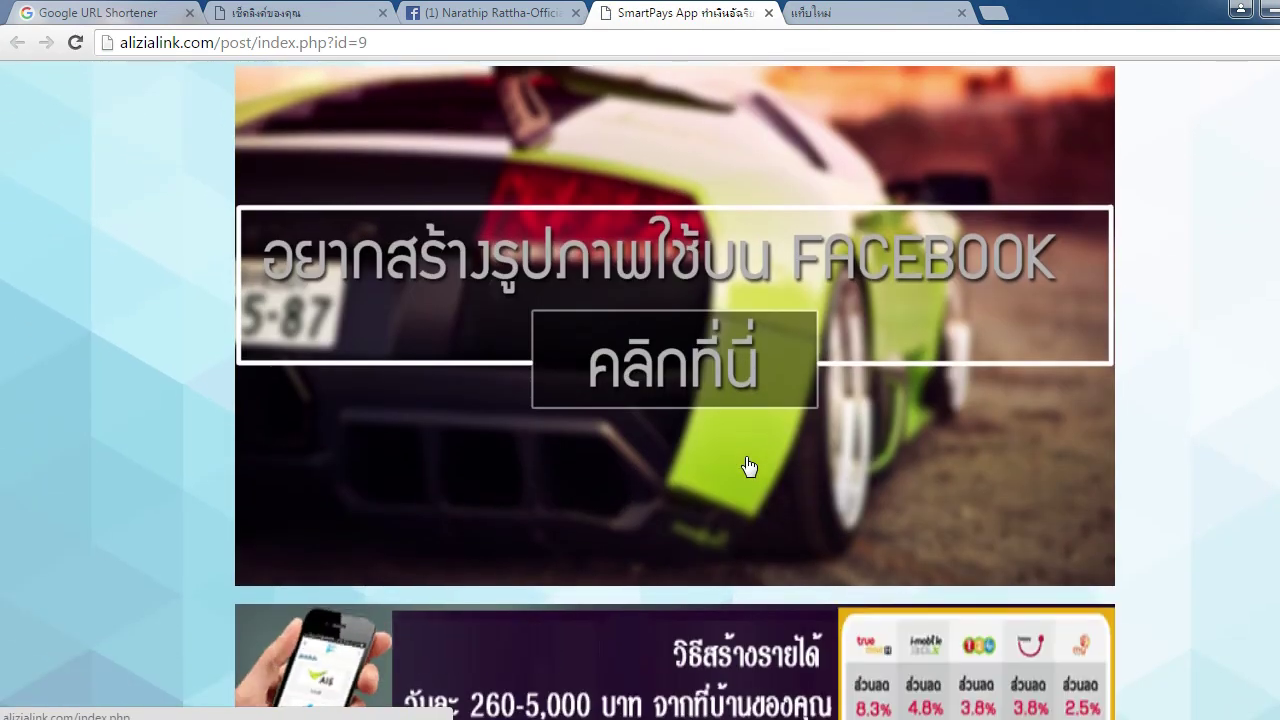
scroll(748, 466, "up", 1)
scroll(963, 234, "down", 1)
scroll(963, 234, "up", 1)
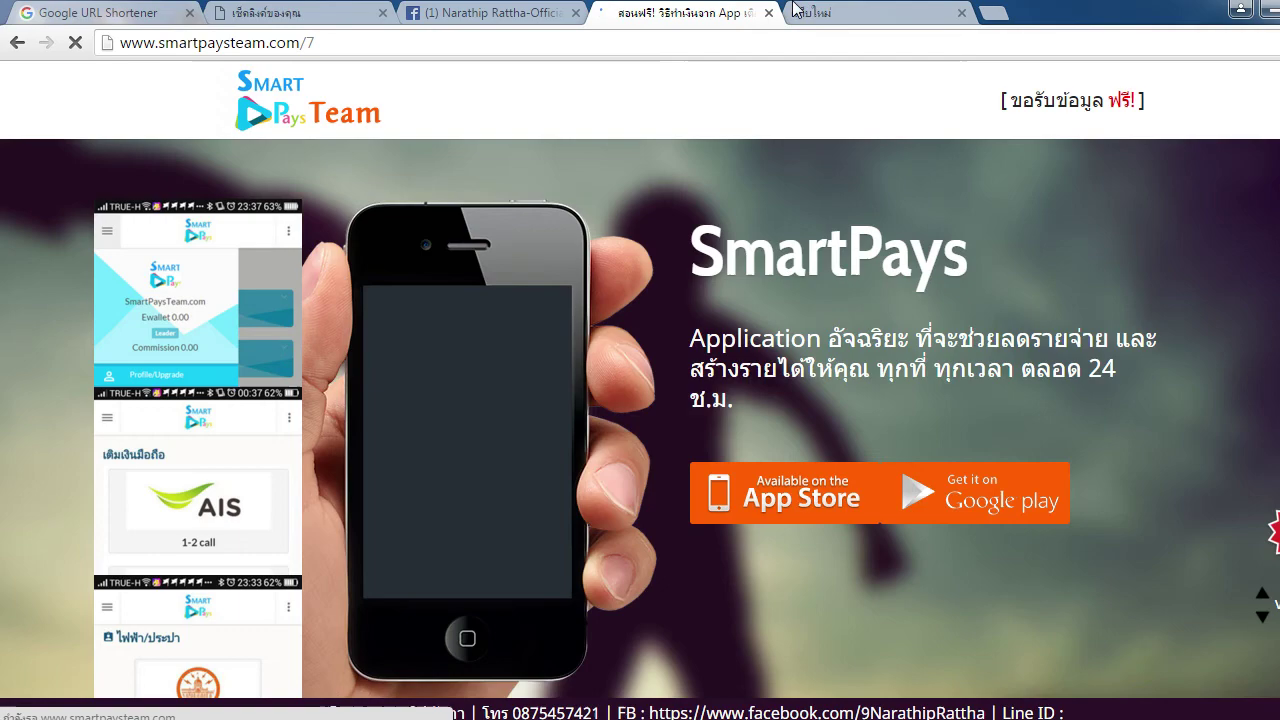
Look over the SmartPays destination page the link redirected to, alongside the blank tab
left_click(855, 10)
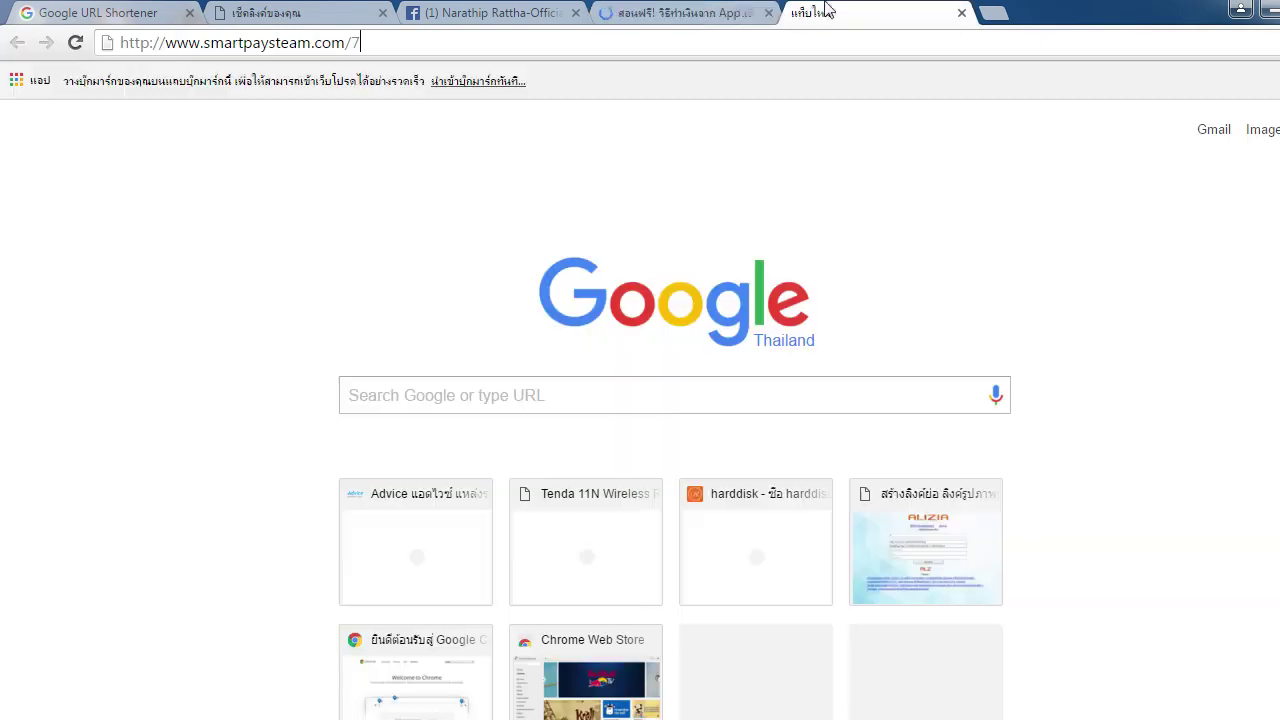
left_click(725, 12)
left_click(845, 12)
left_click(716, 12)
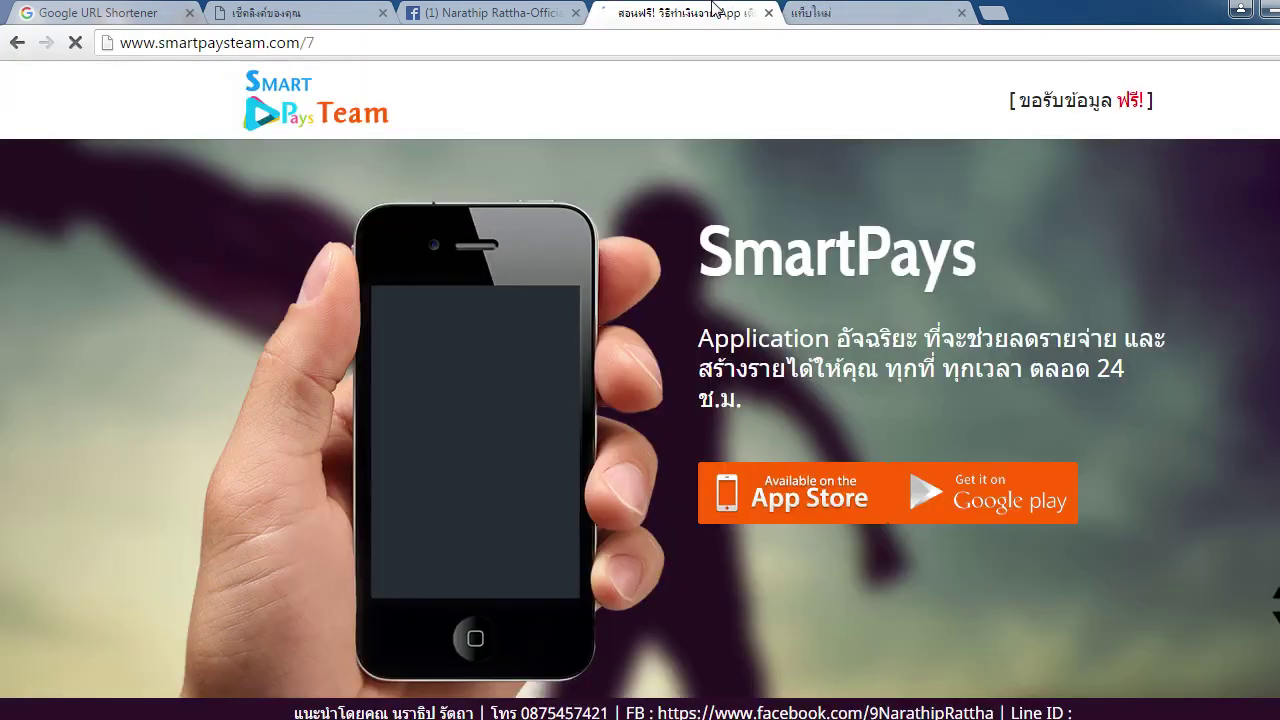
left_click(845, 12)
left_click(735, 12)
left_click(848, 12)
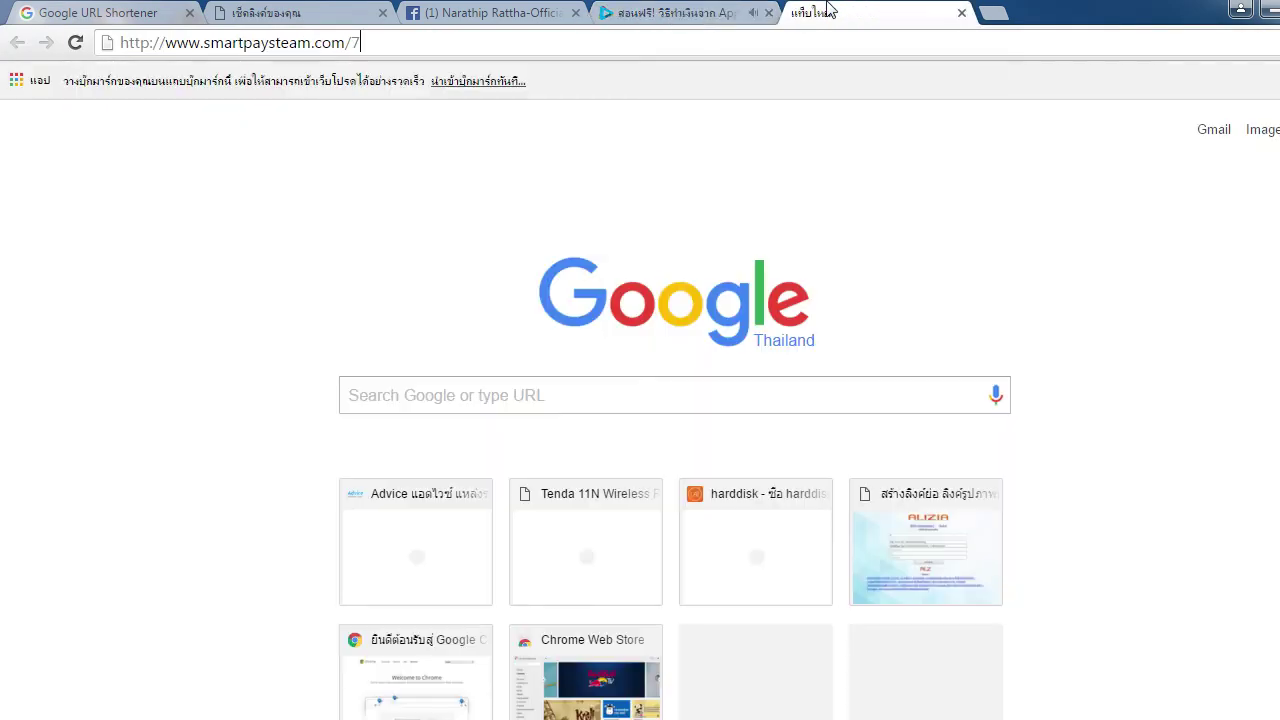
left_click(705, 9)
scroll(737, 337, "down", 5)
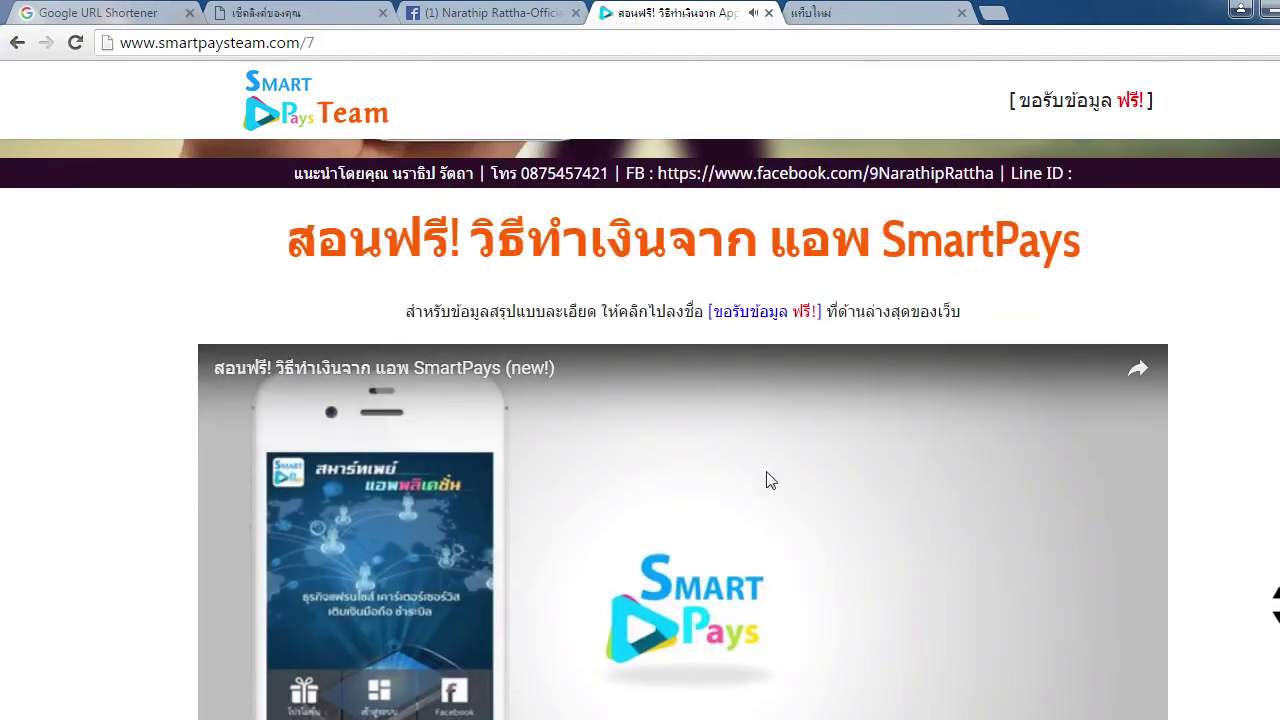
scroll(805, 347, "up", 2)
scroll(805, 347, "up", 4)
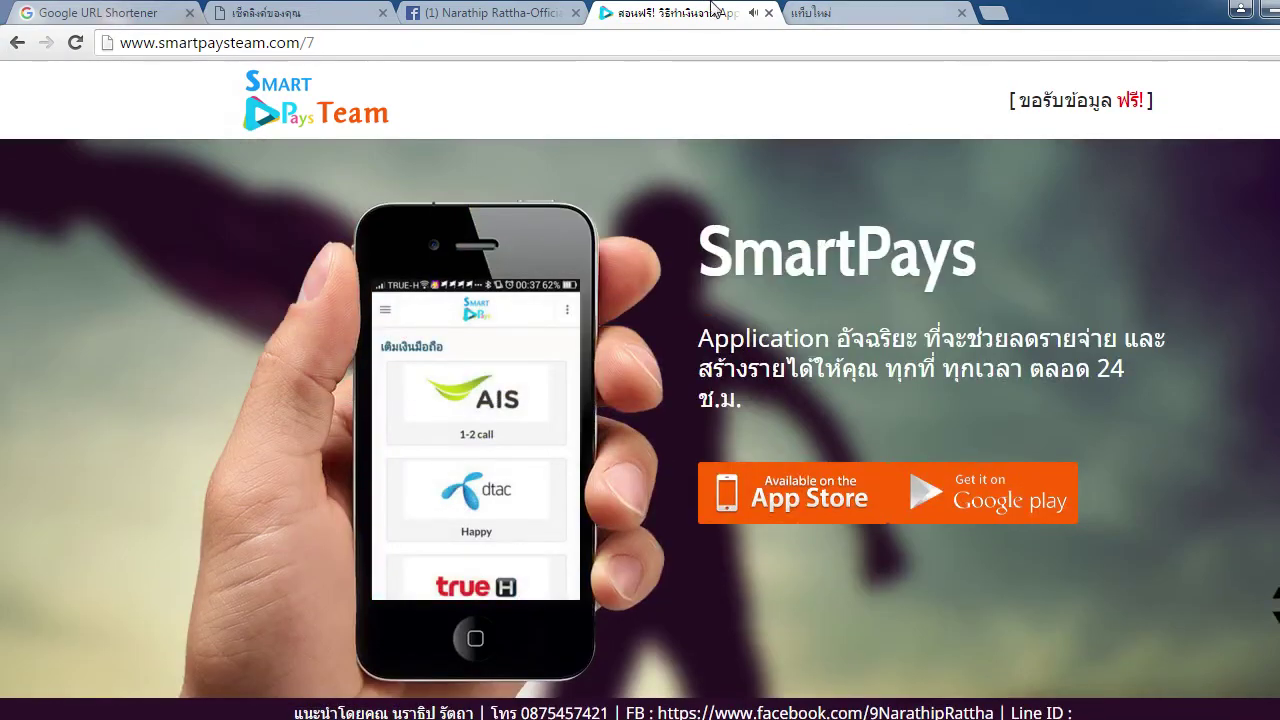
left_click(835, 10)
left_click(720, 12)
left_click(840, 12)
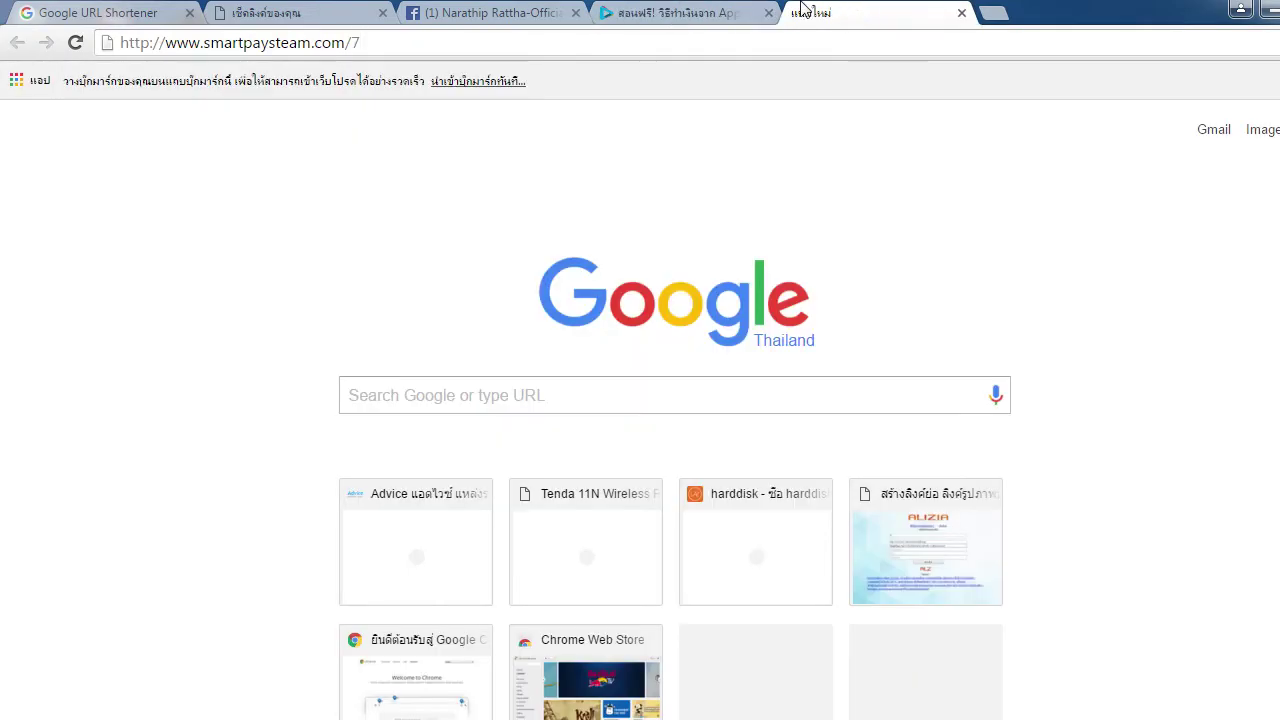
Reload the report so link 9 shows 8 clicks, then close the SmartPays and blank tabs
left_click(438, 10)
left_click(304, 10)
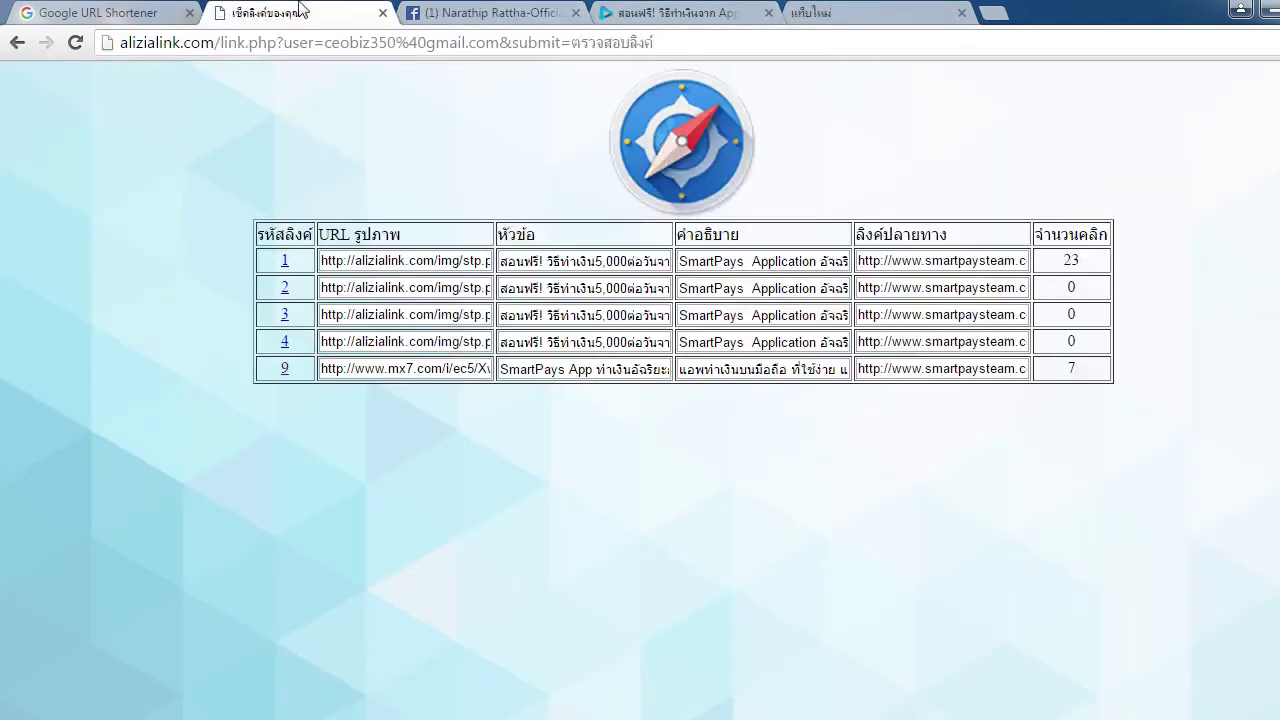
double_click(1074, 366)
left_click(1030, 440)
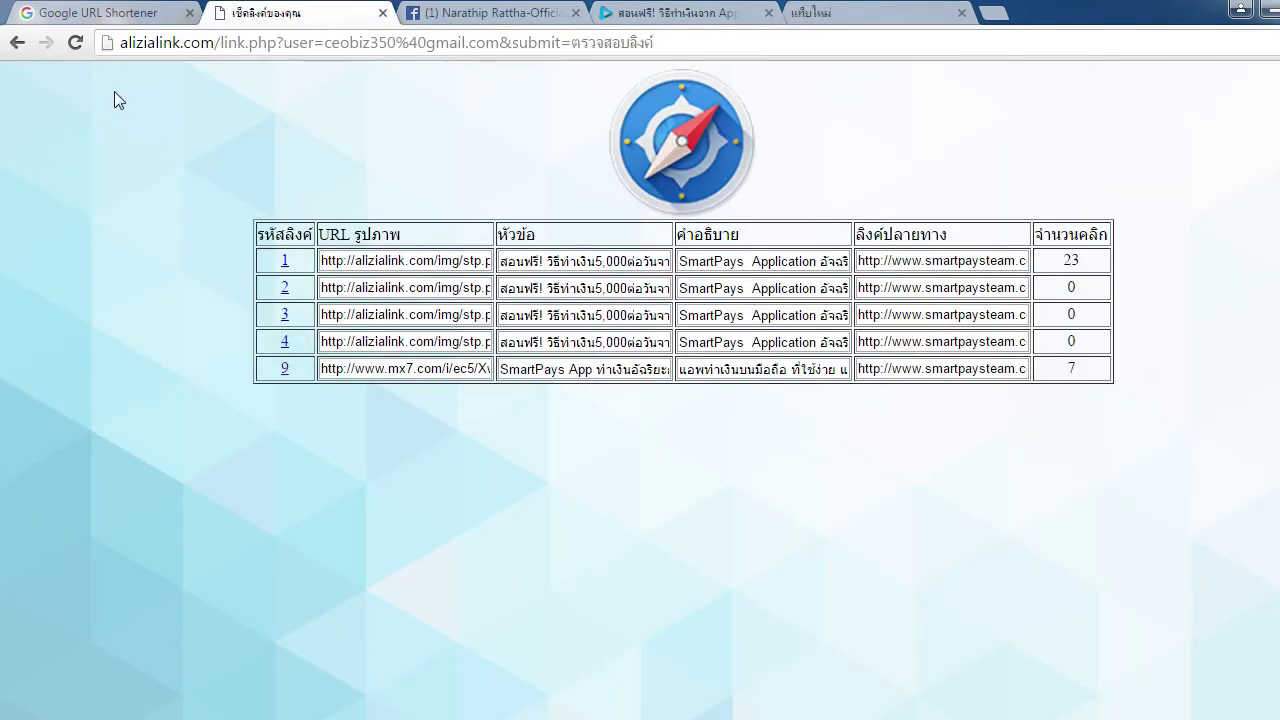
left_click(78, 44)
double_click(1095, 367)
left_click(1097, 429)
middle_click(638, 8)
middle_click(638, 8)
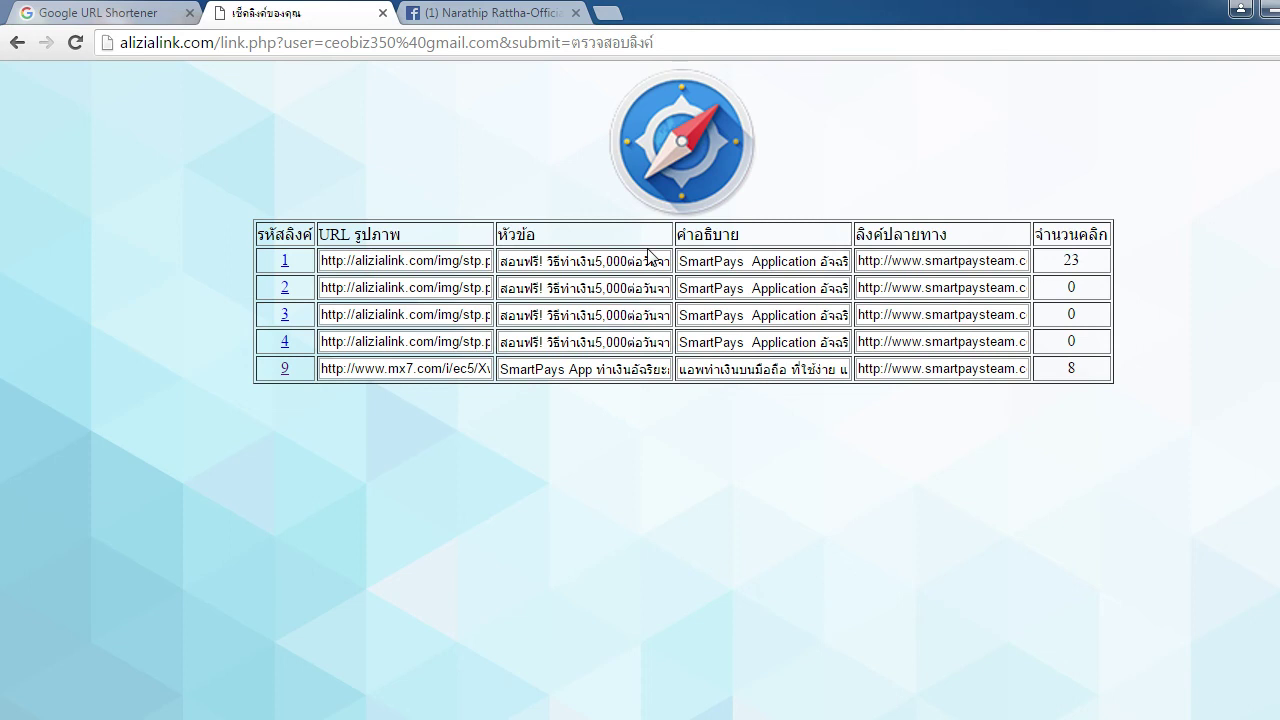
Trim the report address to alizialink.com and load the link-creation home page offering code 10
left_click_drag(214, 44, 656, 44)
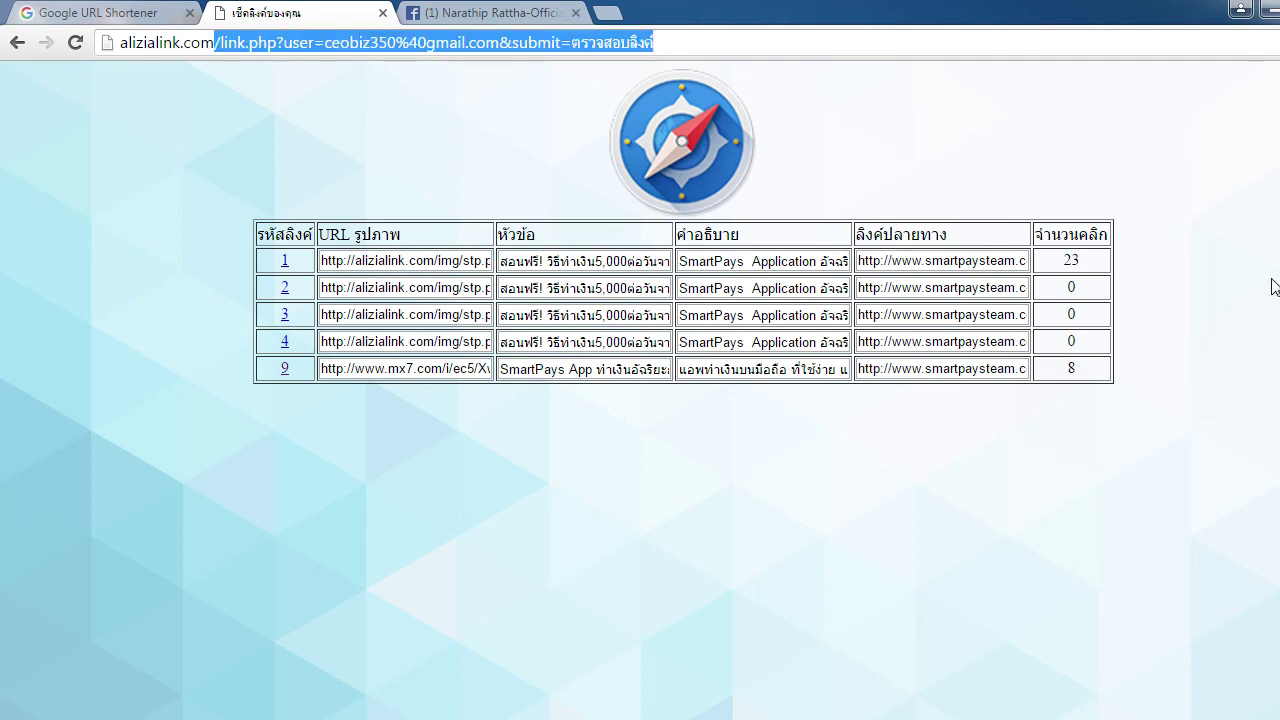
key("BackSpace")
left_click(1014, 514)
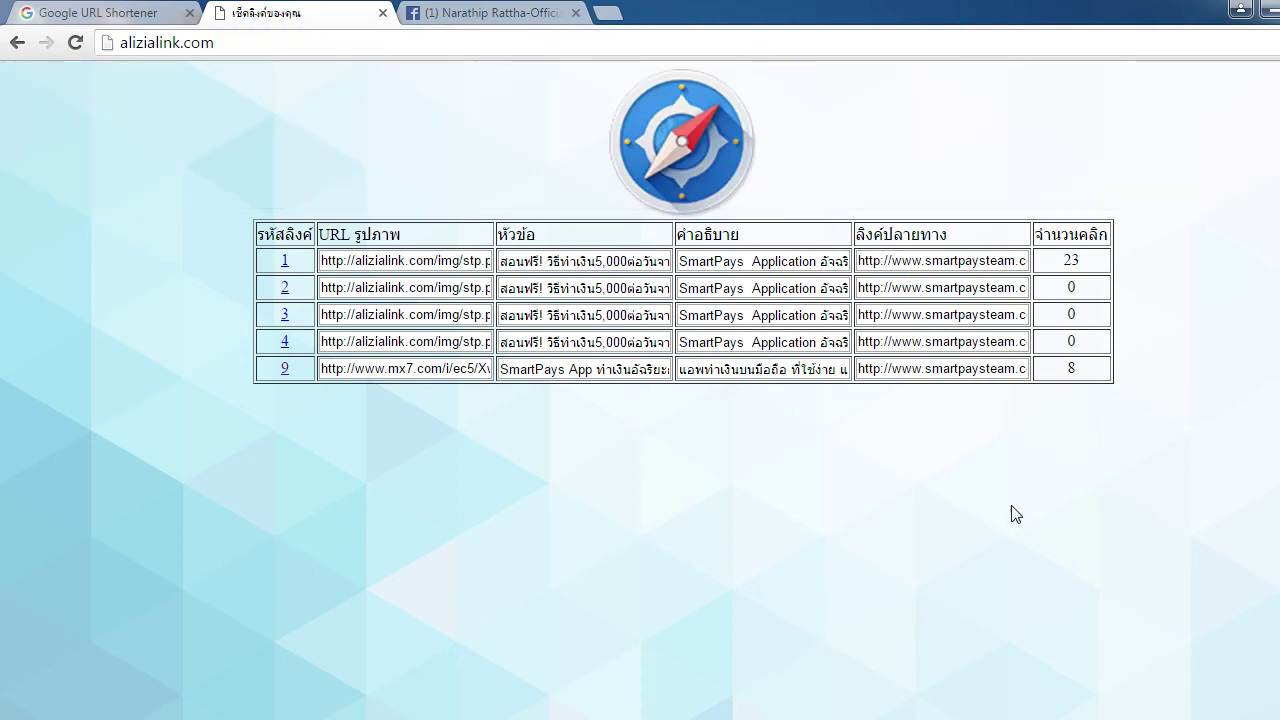
left_click(792, 43)
left_click(843, 549)
left_click(303, 43)
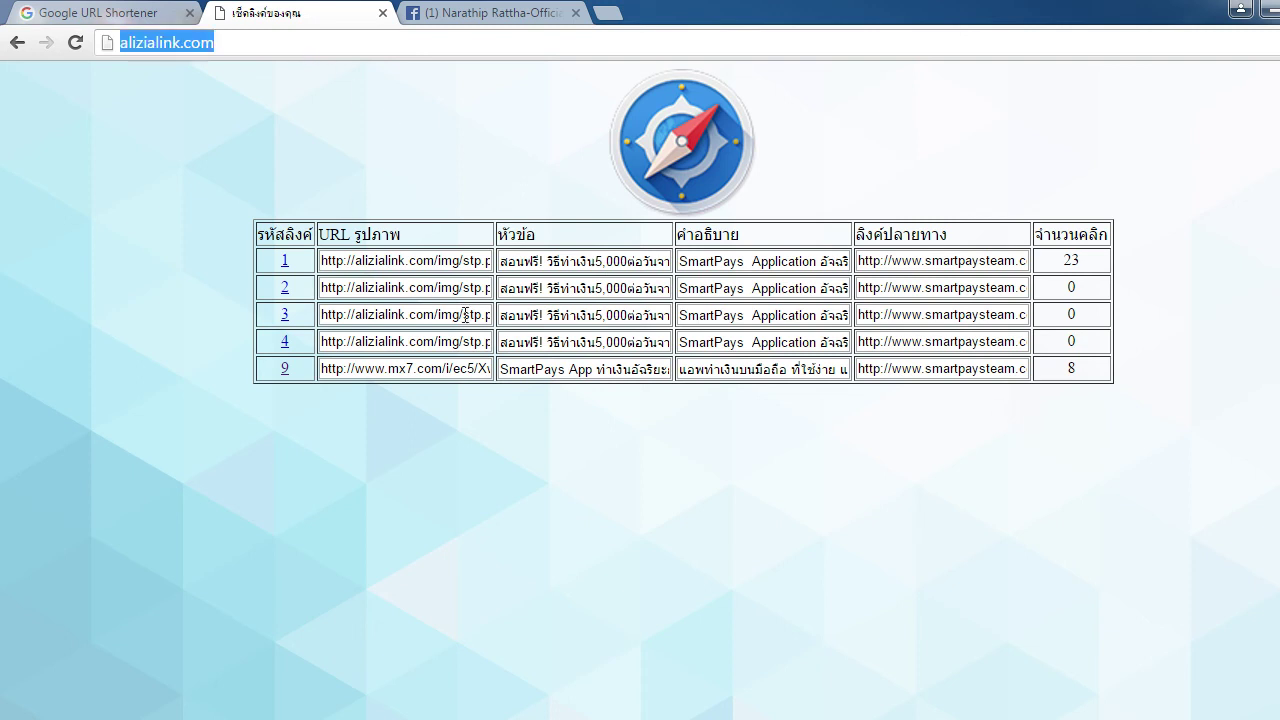
key("Return")
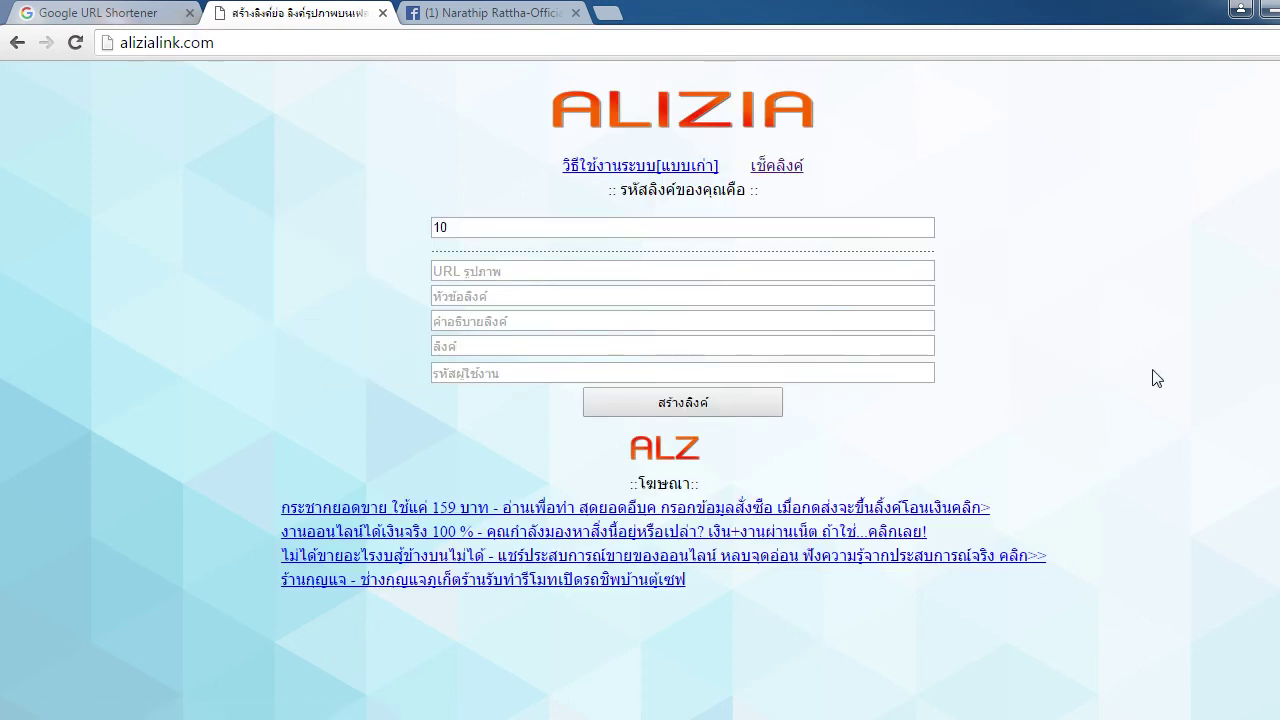
left_click(490, 233)
left_click(471, 452)
left_click(485, 13)
left_click(950, 164)
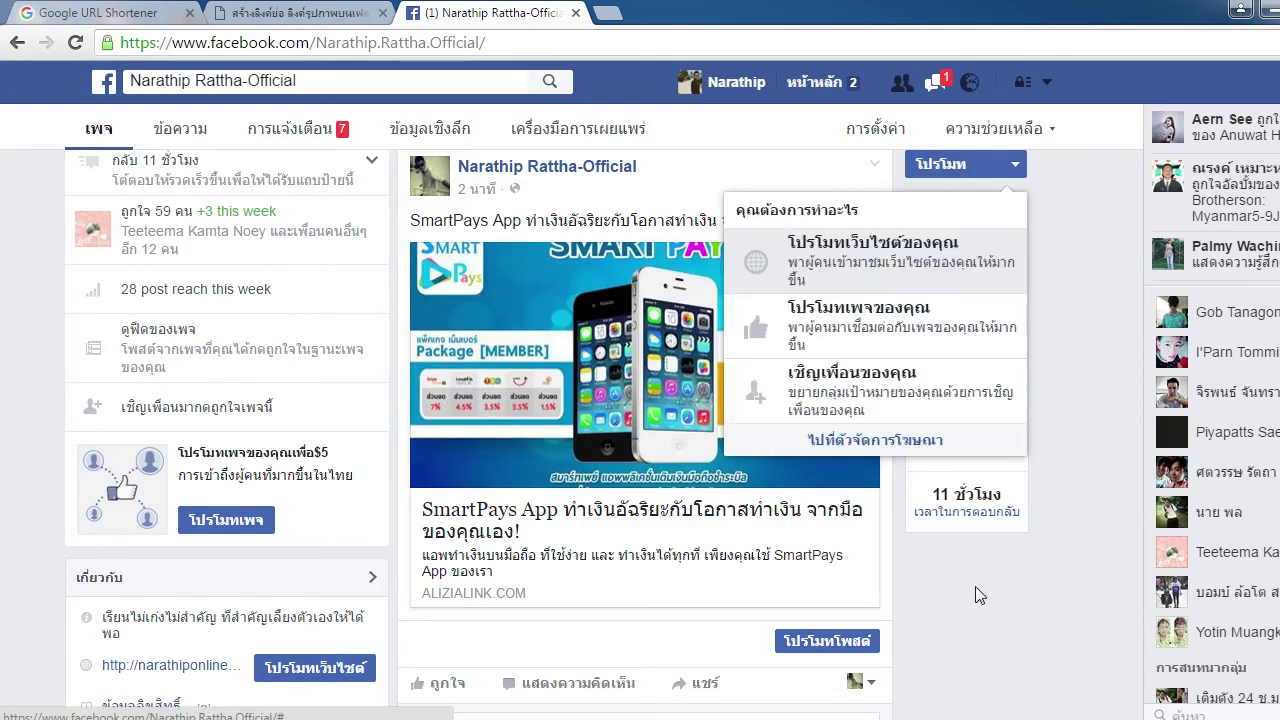
left_click(996, 613)
scroll(996, 613, "up", 5)
scroll(996, 613, "up", 1)
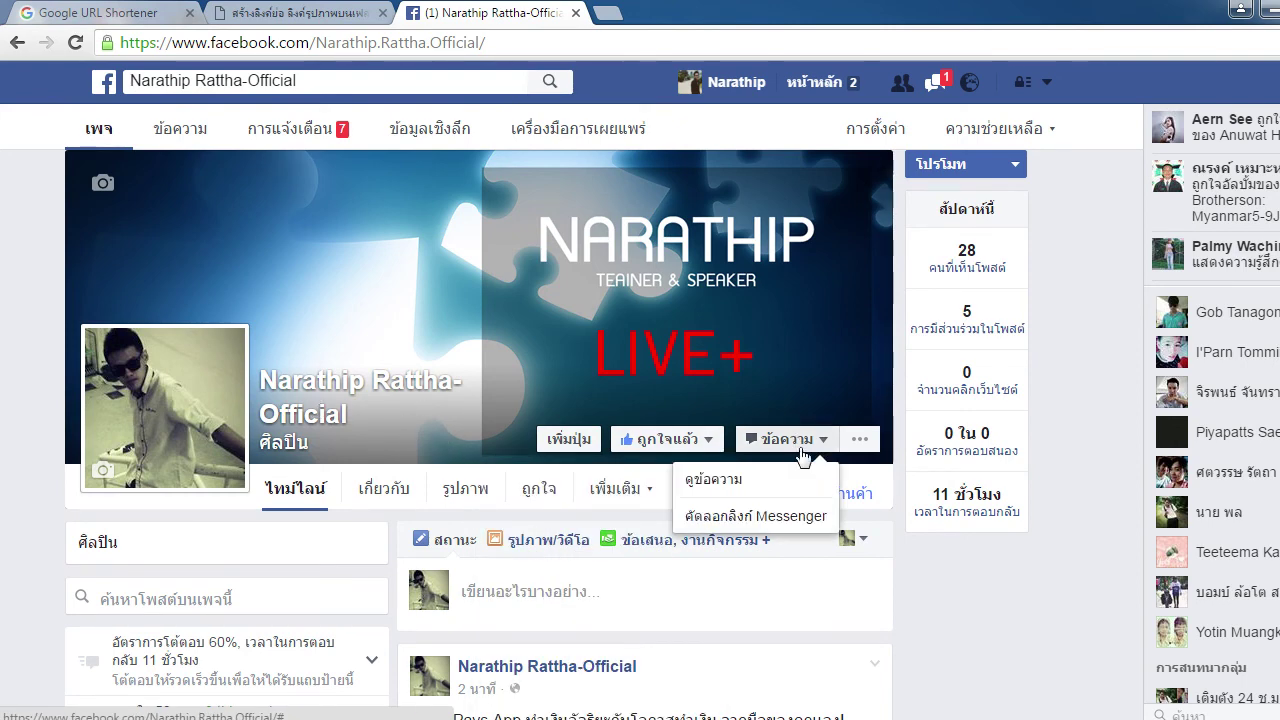
scroll(640, 440, "down", 1)
mouse_move(603, 372)
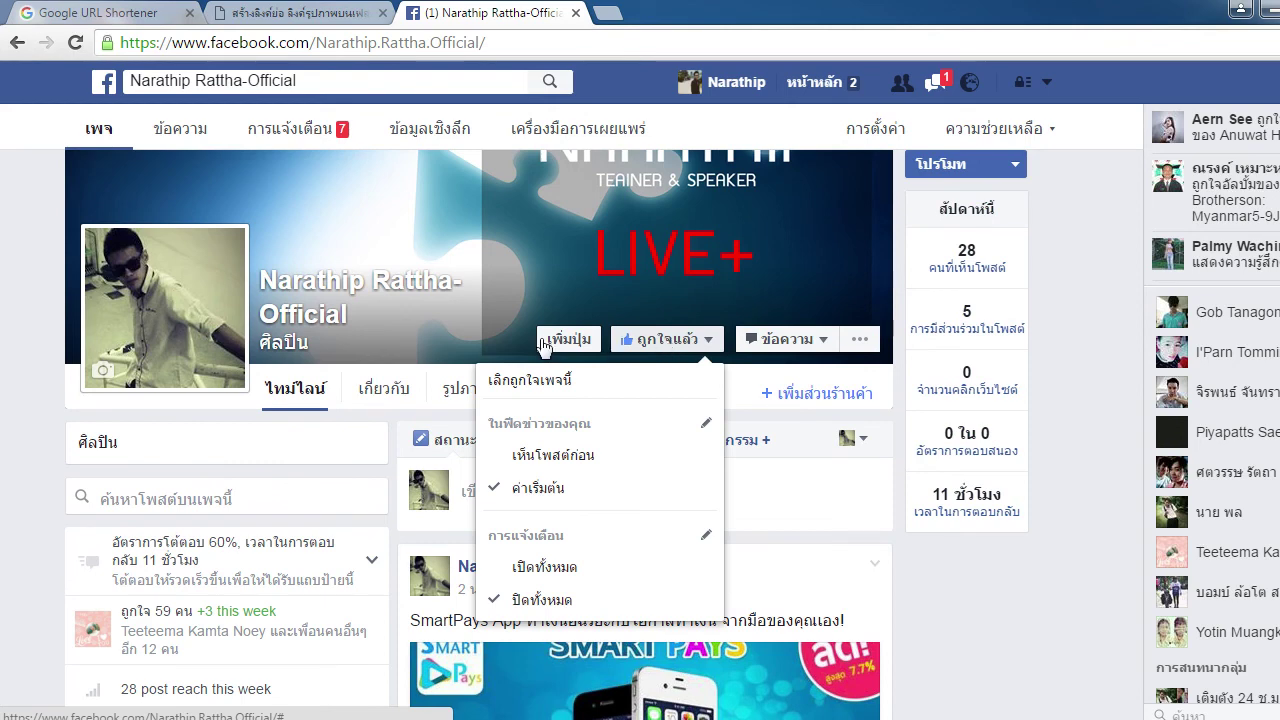
scroll(848, 508, "down", 1)
scroll(848, 508, "down", 1)
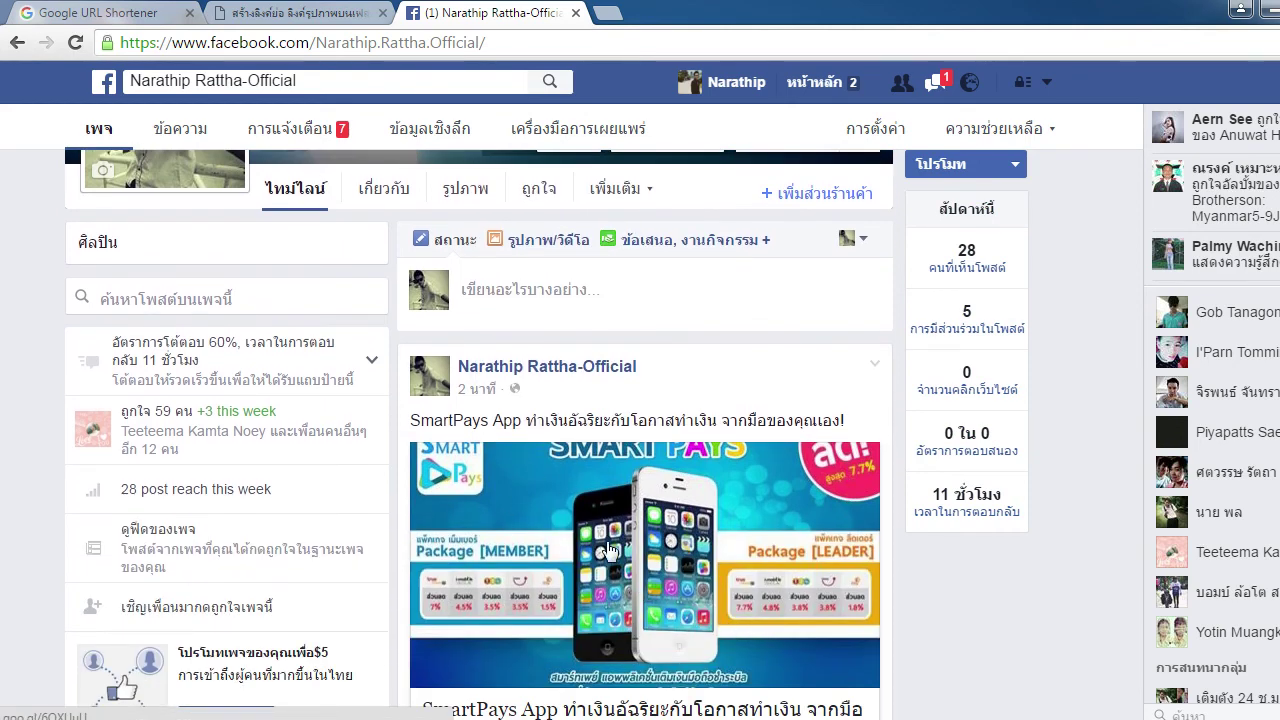
left_click(278, 16)
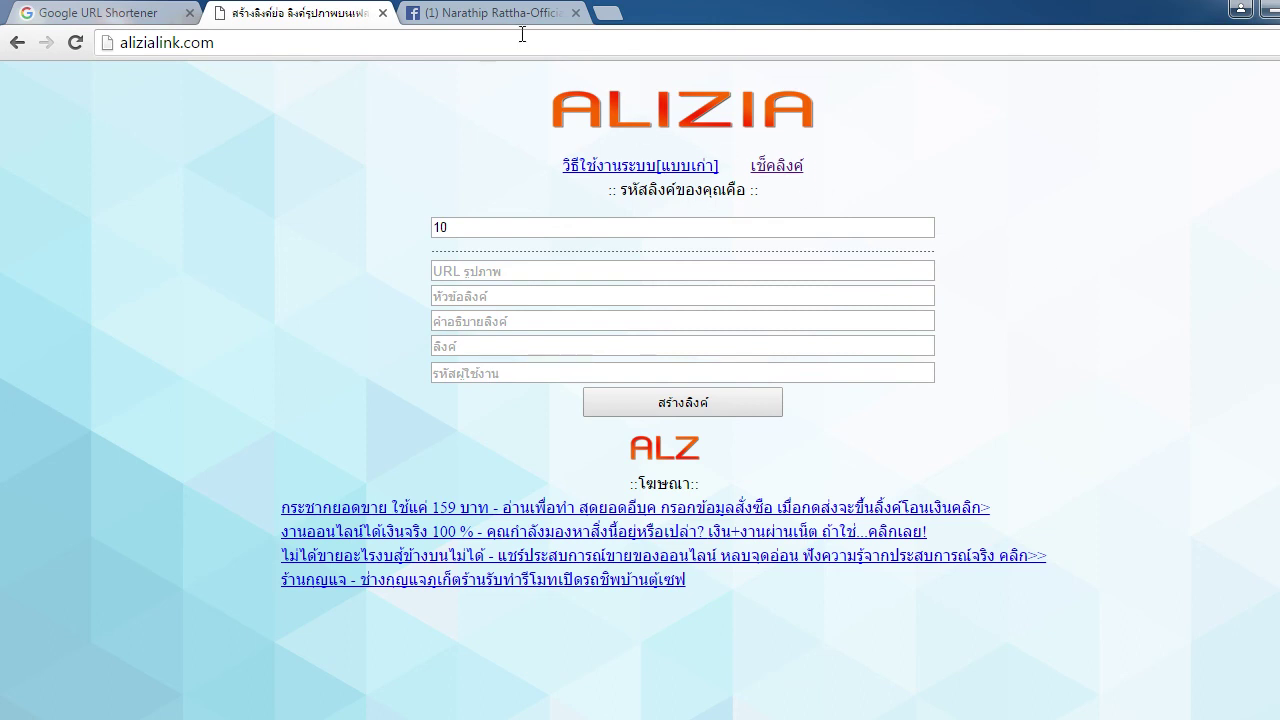
Open a new blank tab and place it next to the Alizia Link tab
left_click(605, 14)
left_click_drag(690, 14, 500, 10)
left_click(330, 12)
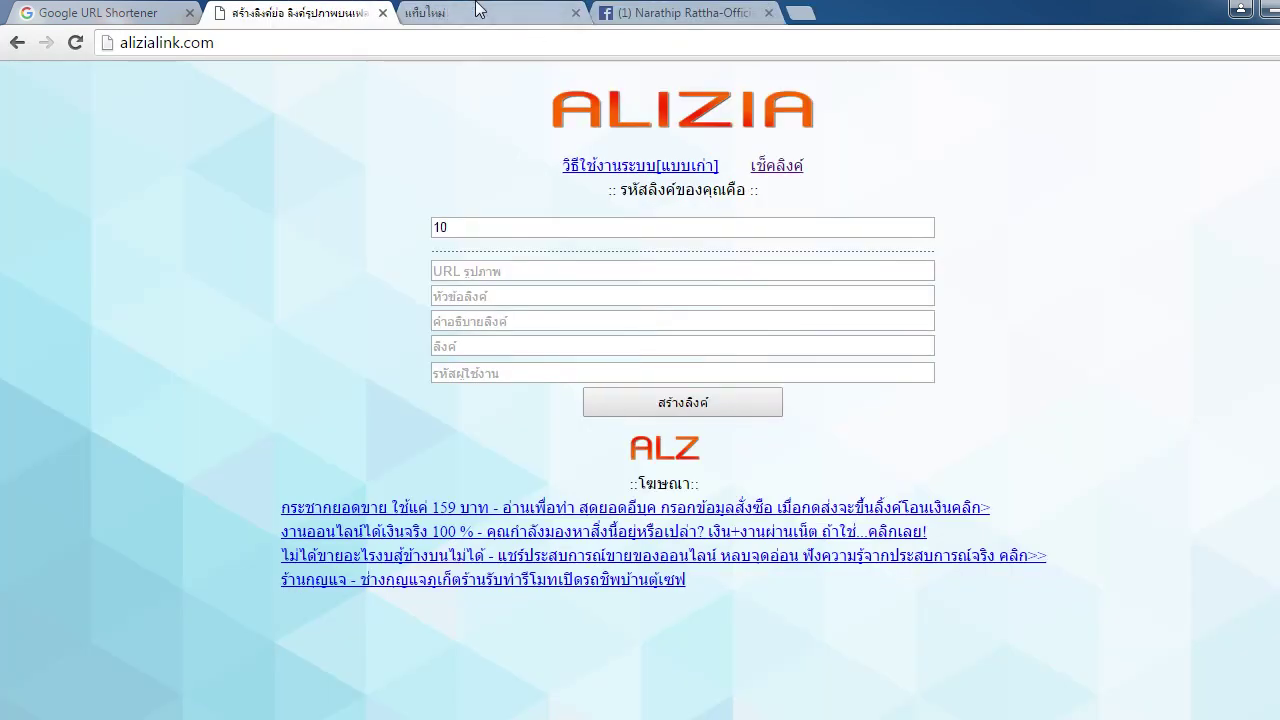
left_click(476, 12)
left_click(293, 12)
Load alizialink.com/post/index.php?id=9, let it redirect to SmartPays, then go back twice to the form
left_click(311, 42)
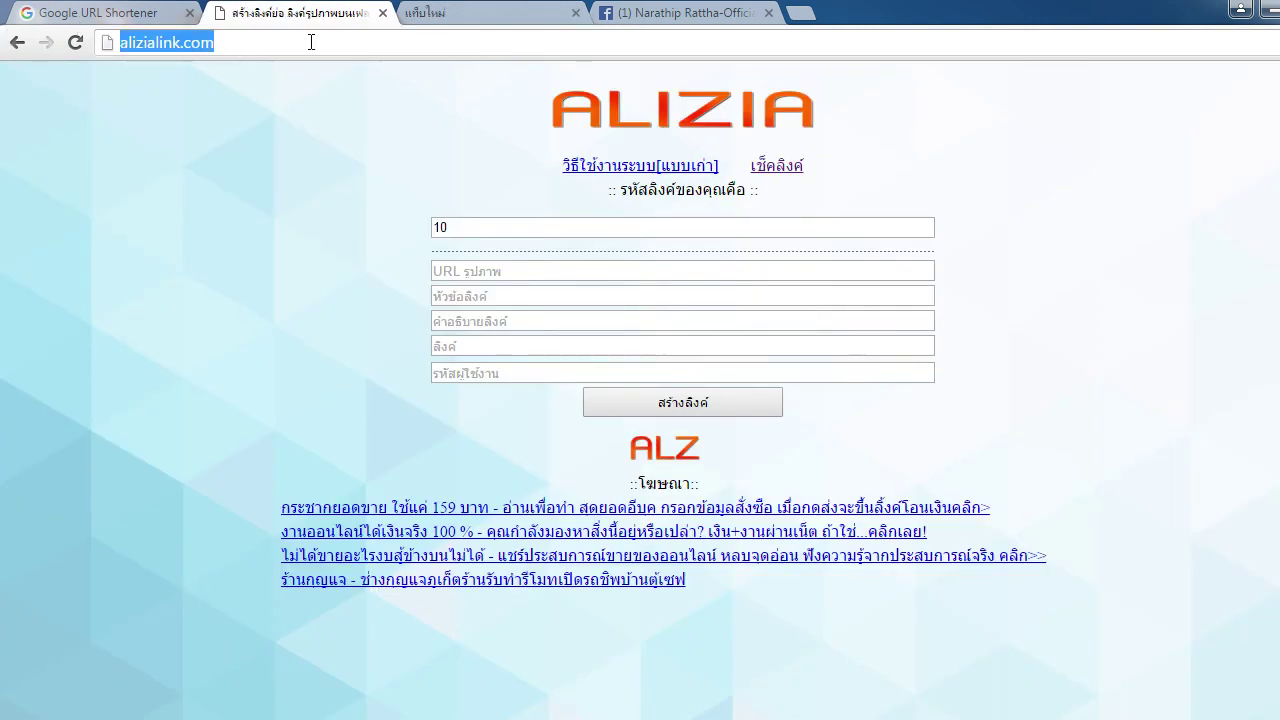
left_click(311, 42)
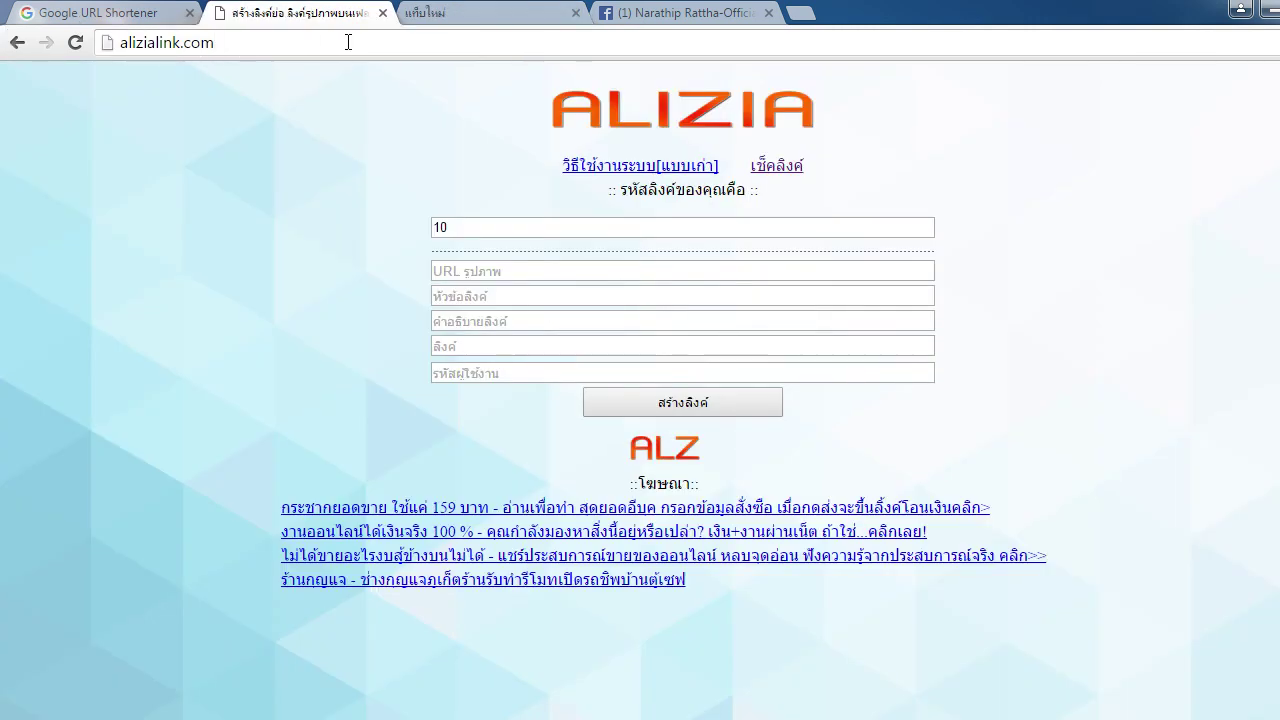
type("/")
key("Down")
key("Down")
key("Down")
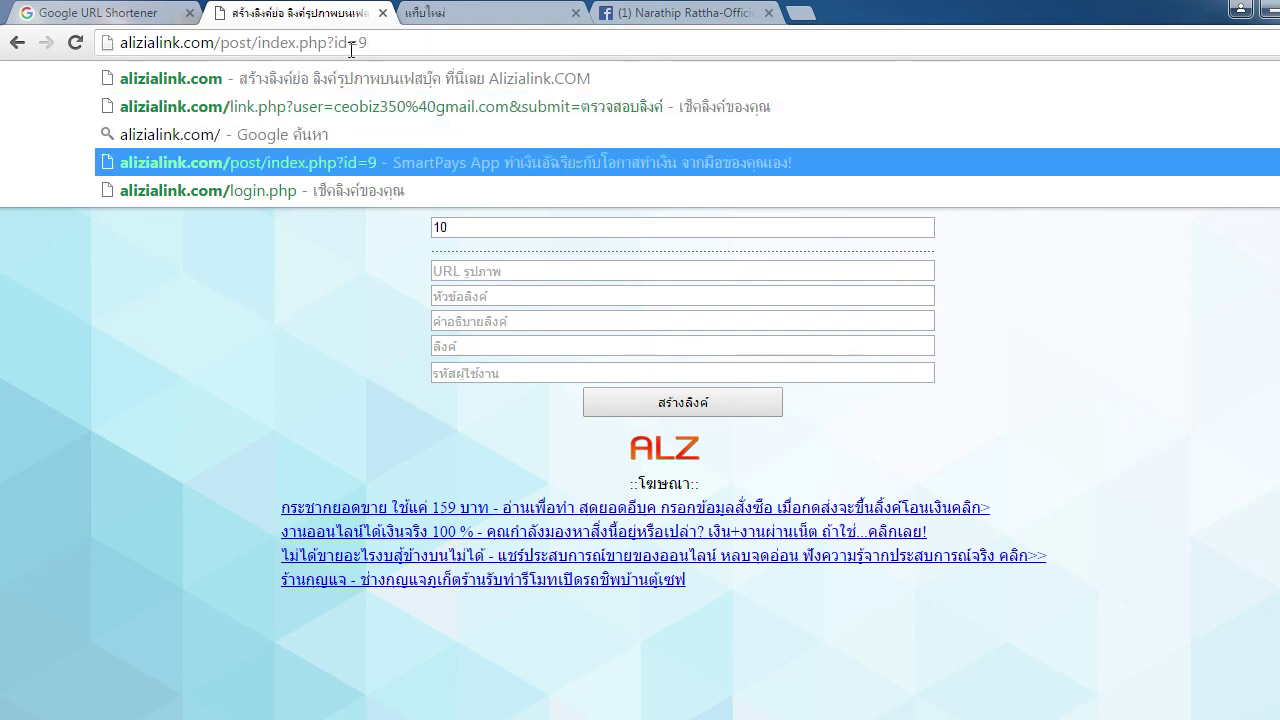
key("Return")
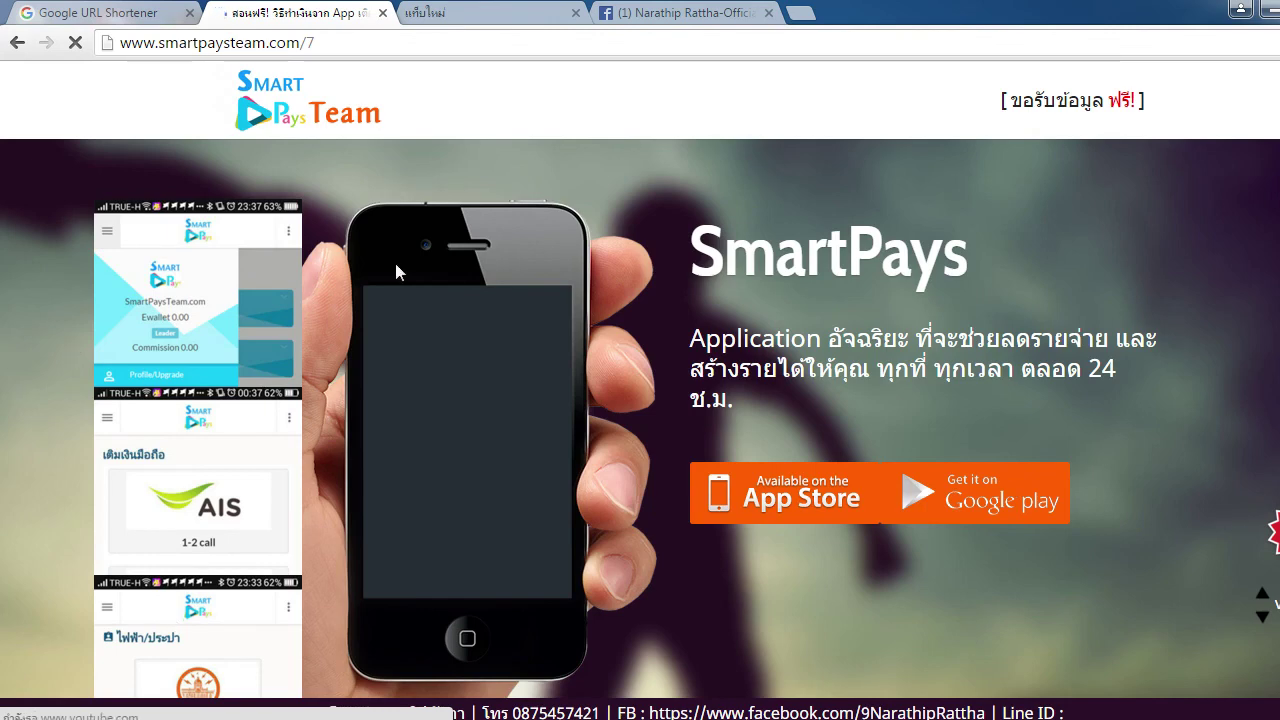
left_click(15, 44)
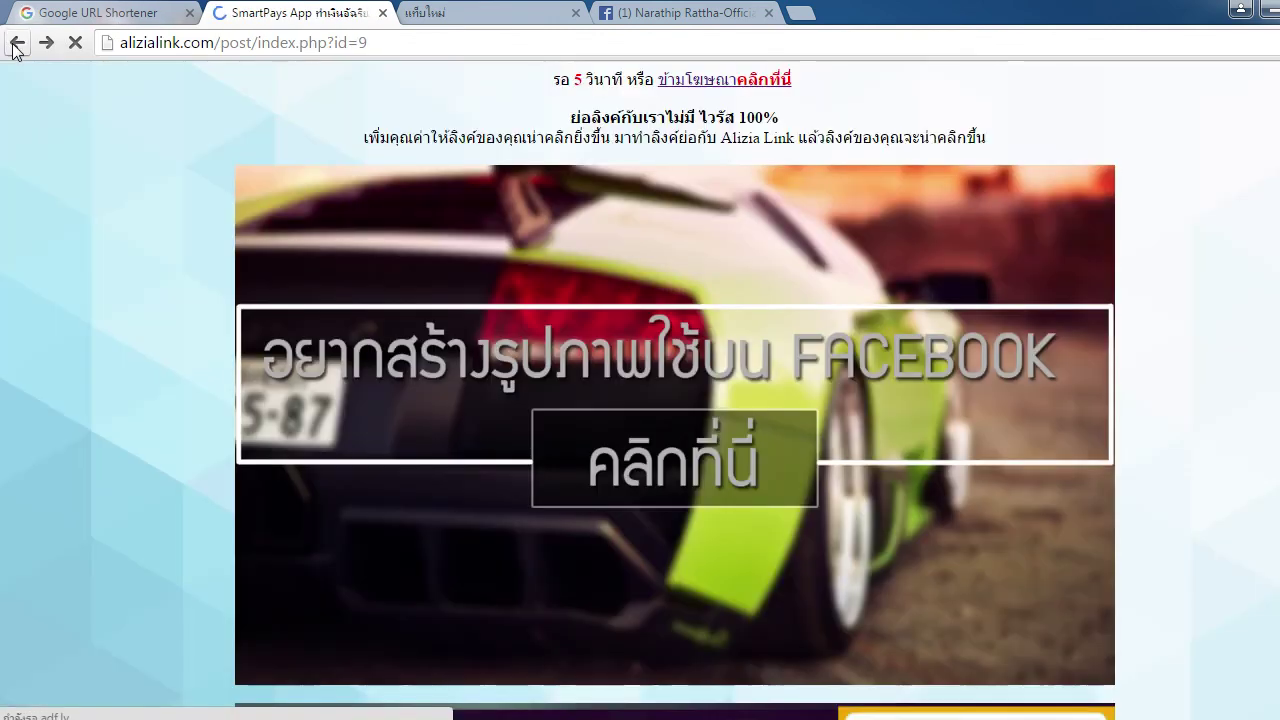
left_click(15, 44)
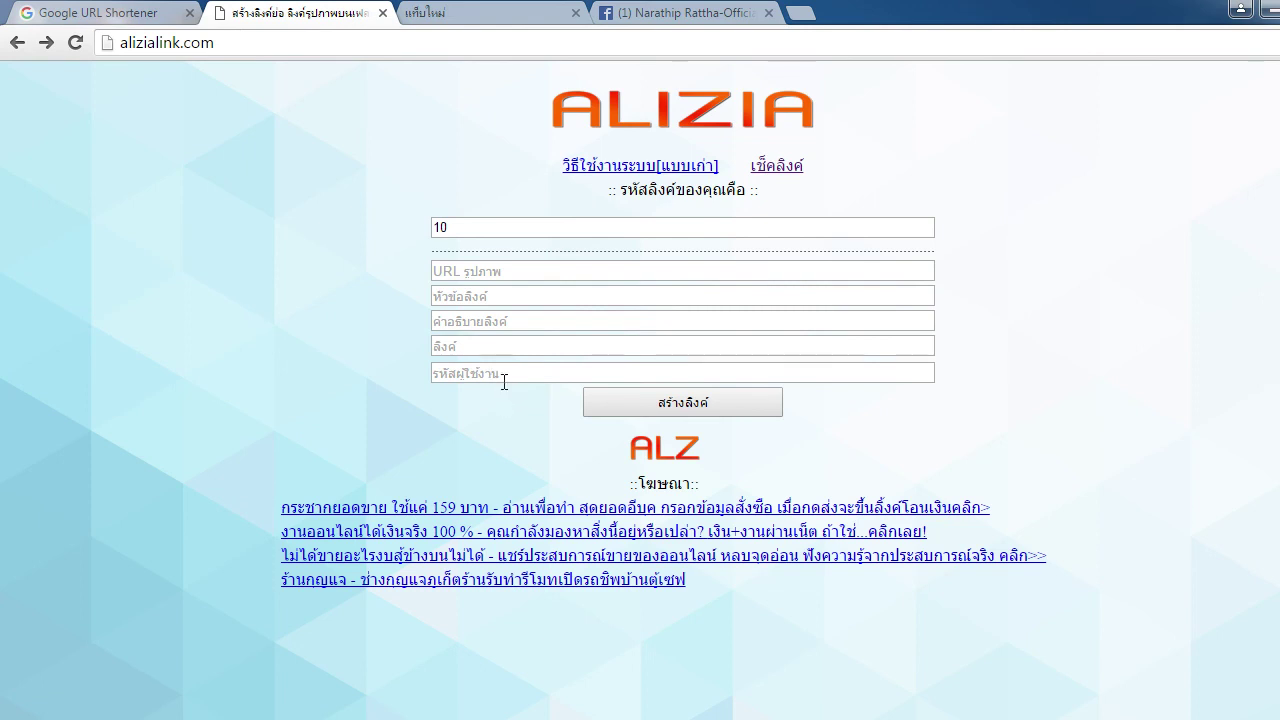
left_click(580, 376)
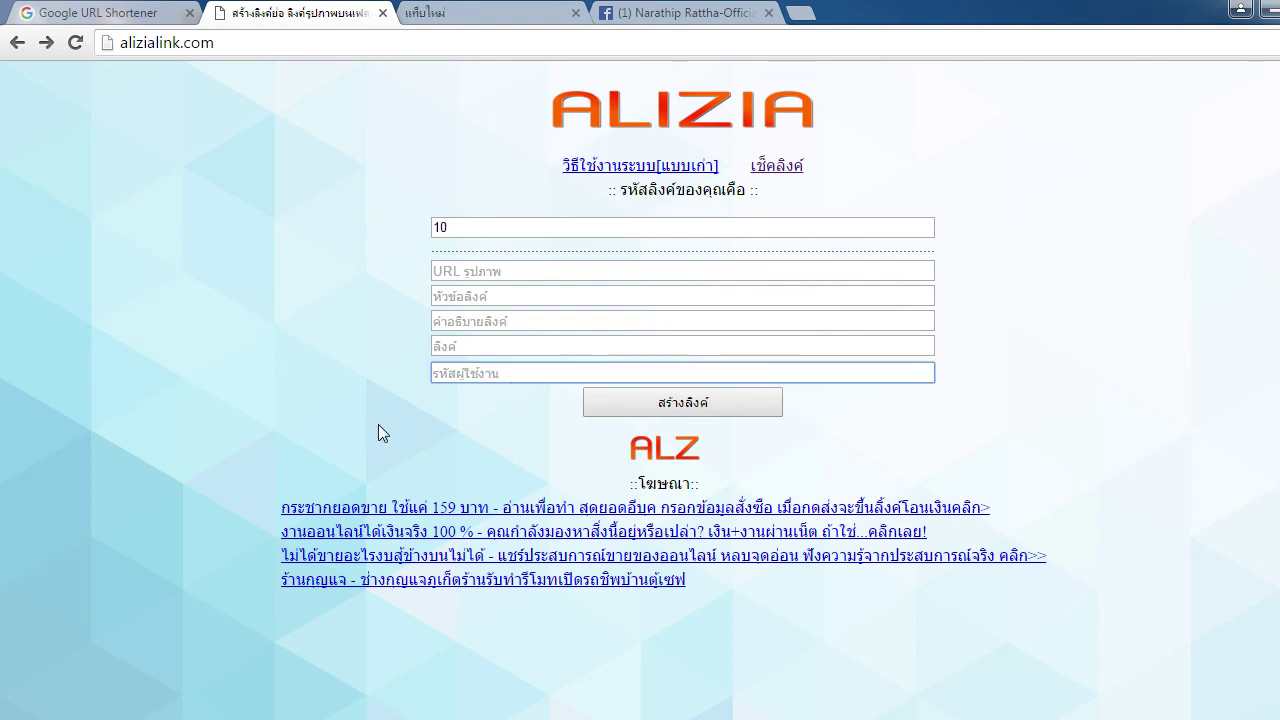
Close the blank New Tab and bring the OBS recorder window forward from the taskbar
left_click(378, 424)
left_click(425, 440)
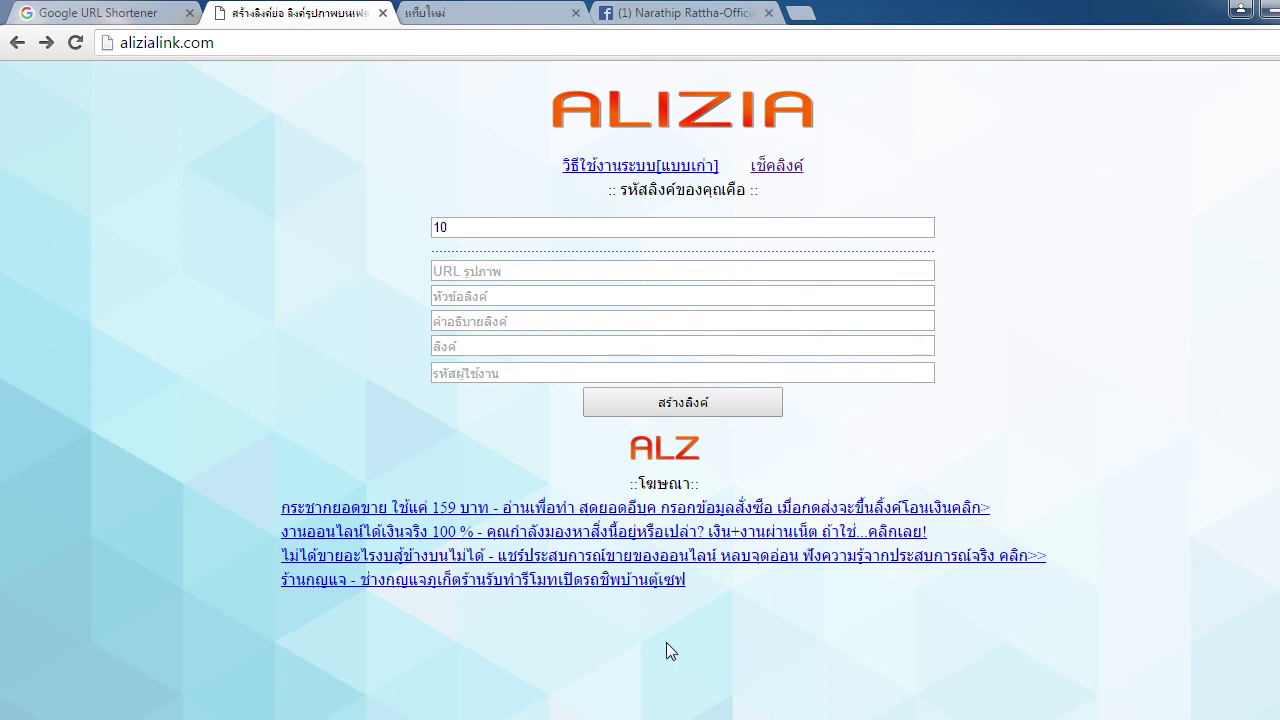
middle_click(490, 13)
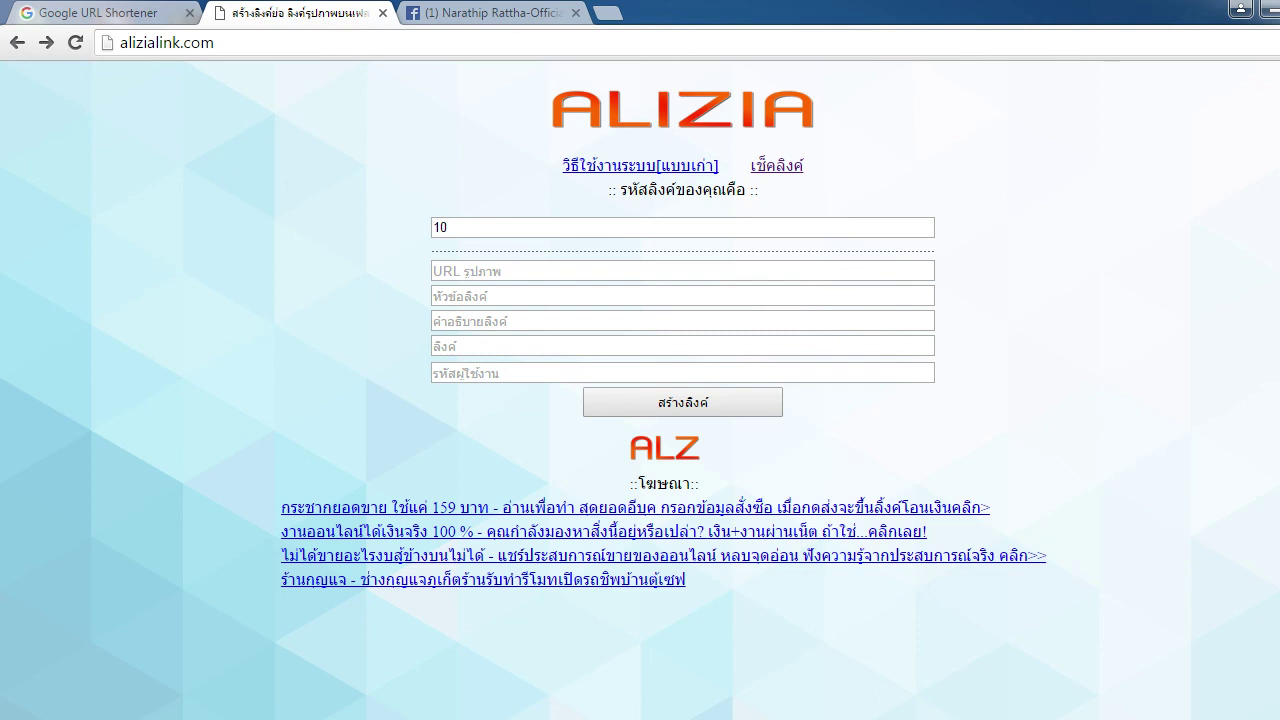
mouse_move(274, 718)
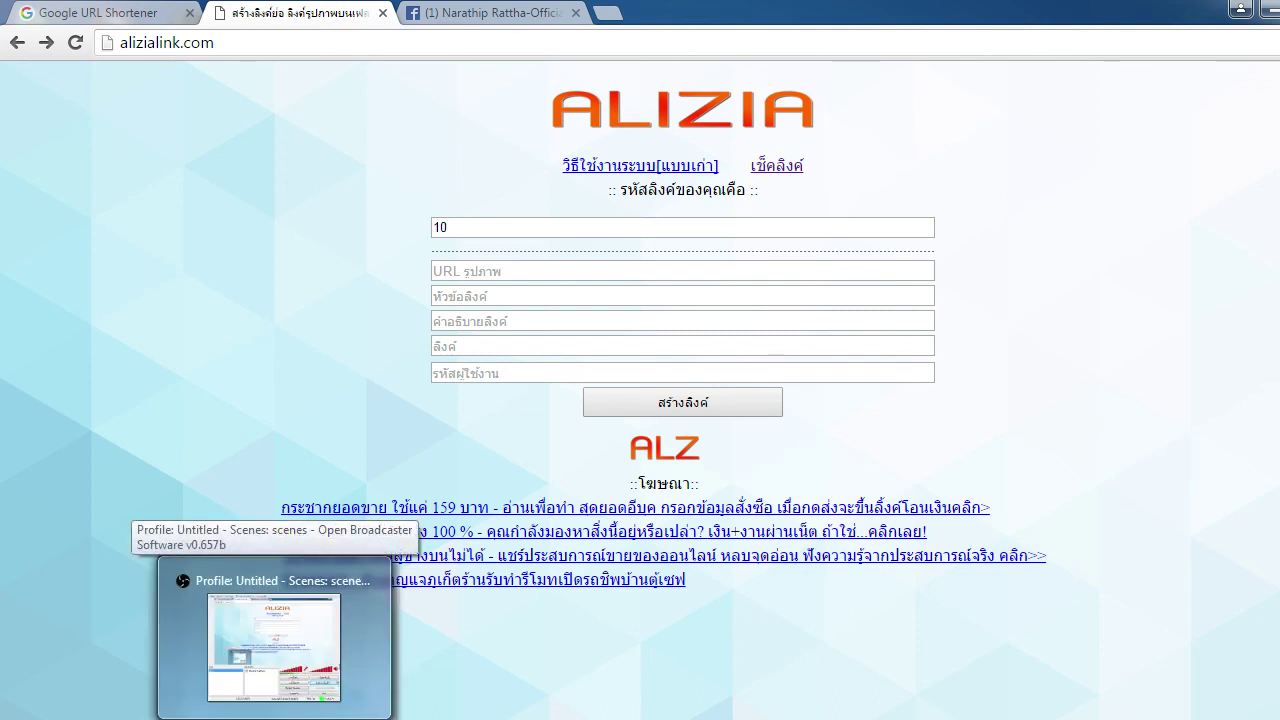
left_click(274, 640)
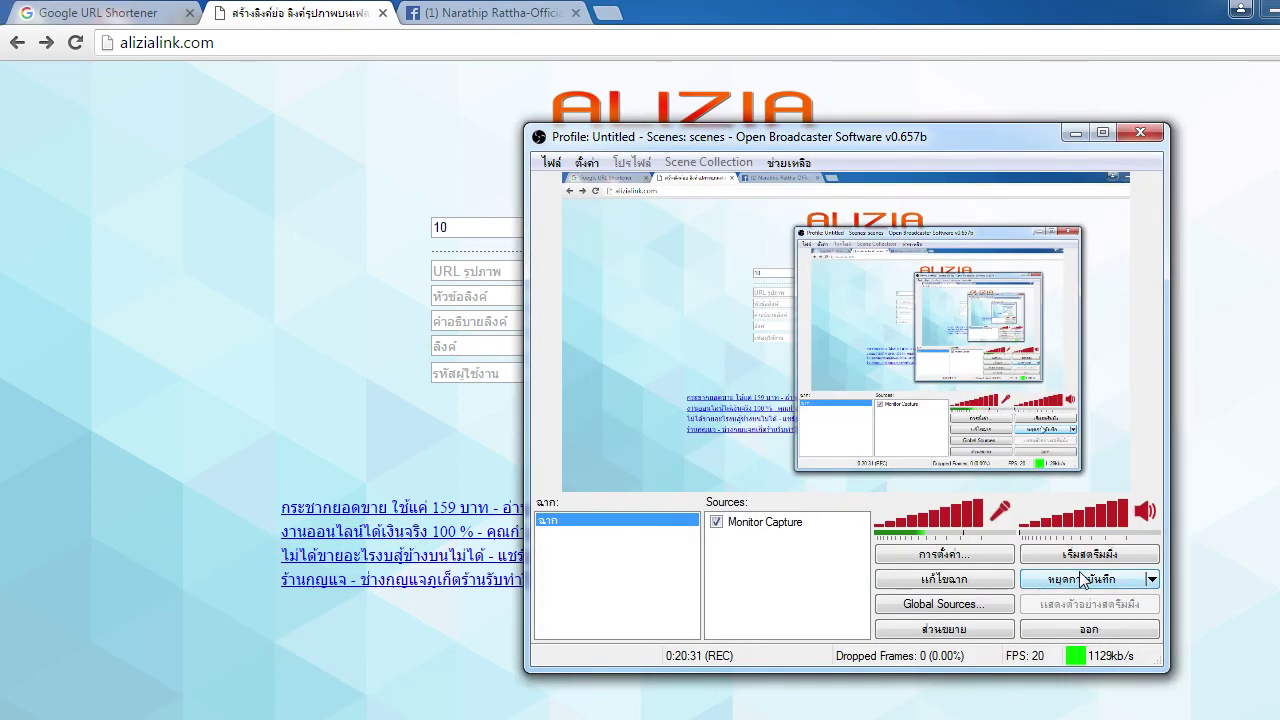